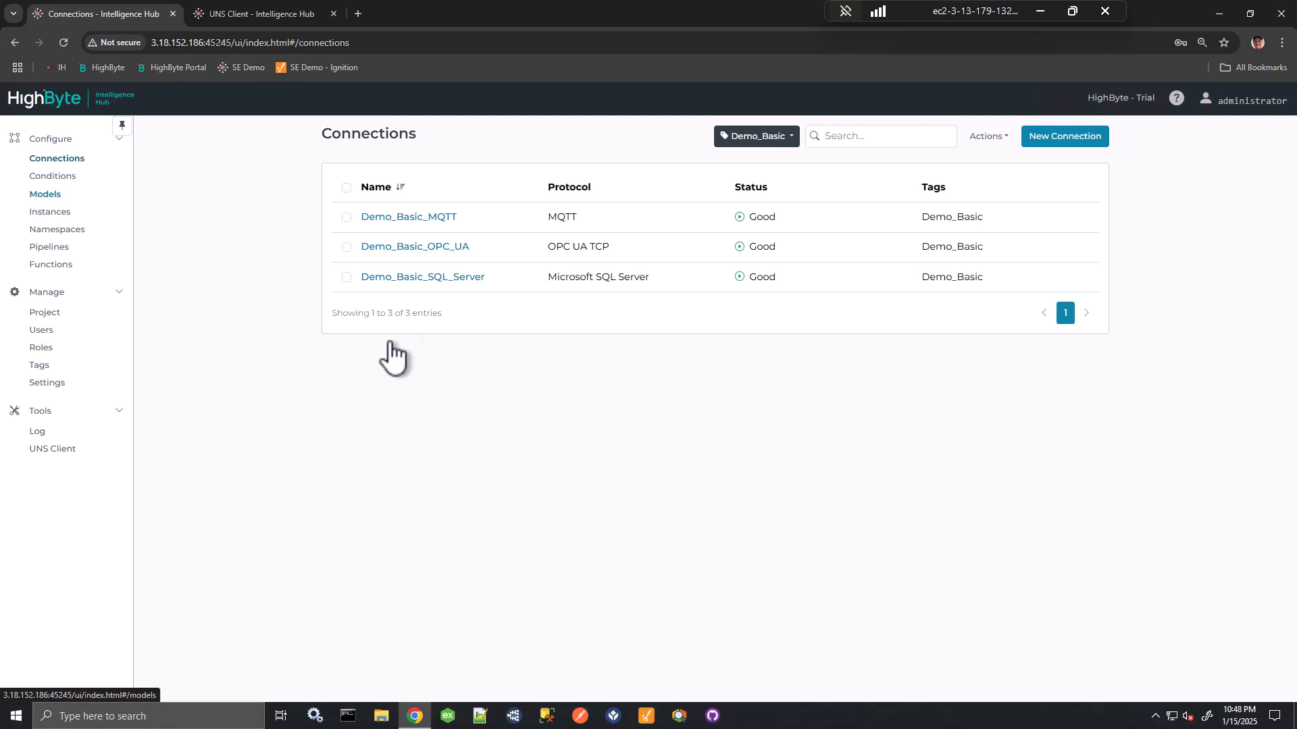
- Open the inputs of the Demo_Basic_OPC_UA connection and start browsing its server for new inputs
left_click(422, 248)
scroll(432, 443, "down", 3)
scroll(318, 385, "down", 1)
scroll(376, 385, "up", 5)
left_click(308, 256)
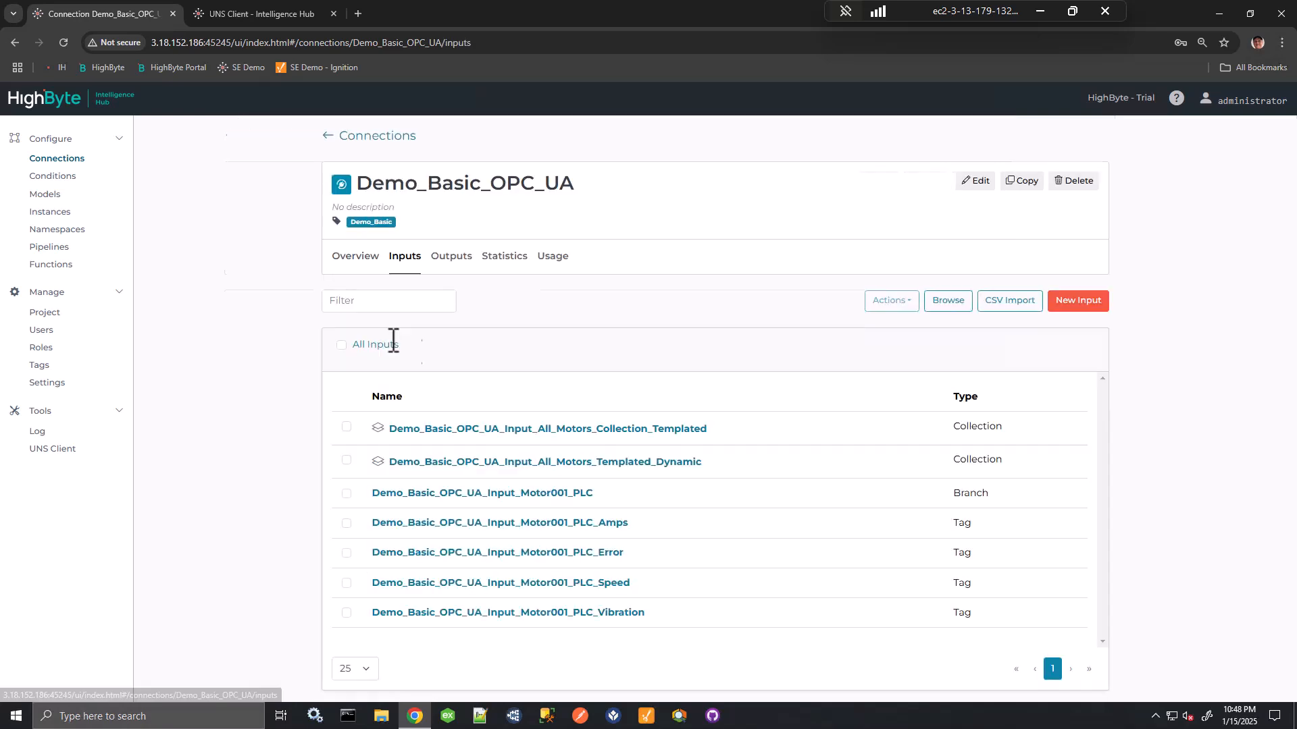
left_click(951, 310)
- Inspect the tags in the PLC folder of Motor004
scroll(584, 446, "down", 10)
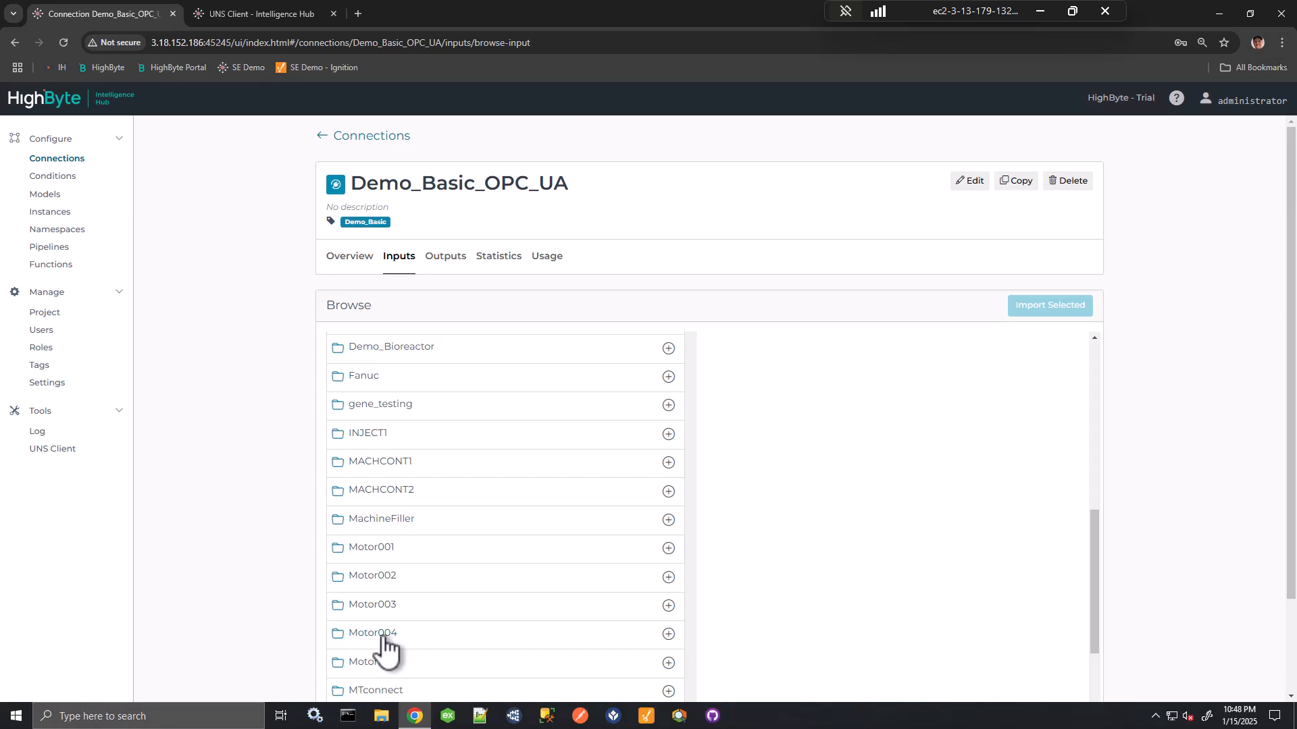
left_click(379, 635)
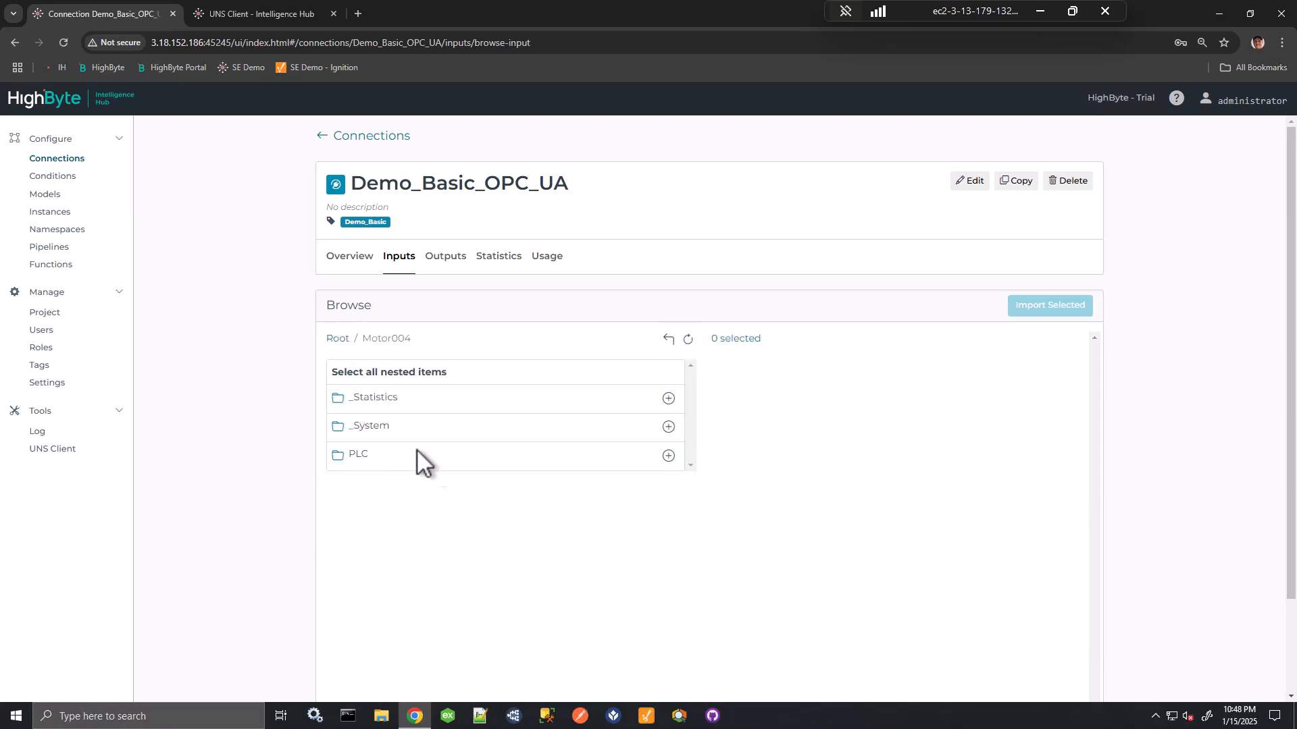
left_click(360, 454)
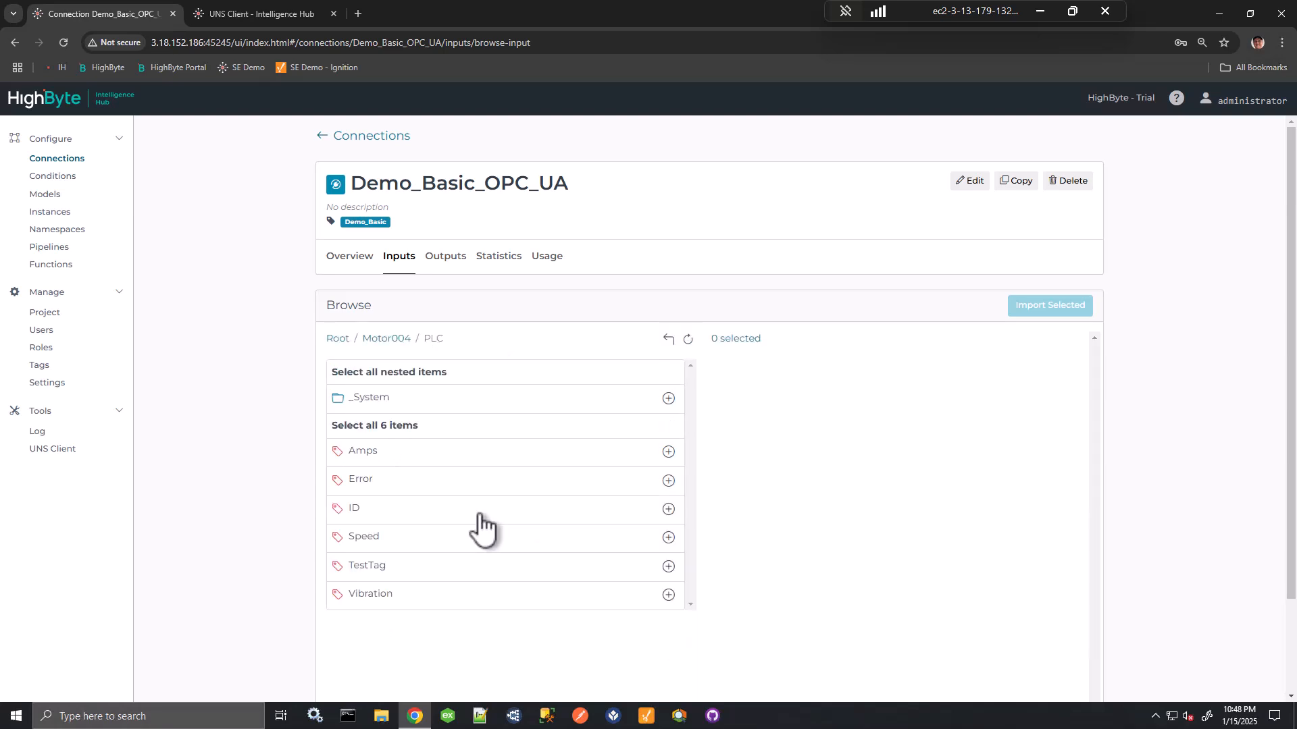
- Inspect the PLC folder of Motor003, import that whole folder as an input and return to the connection's input list
left_click(339, 339)
scroll(463, 507, "down", 15)
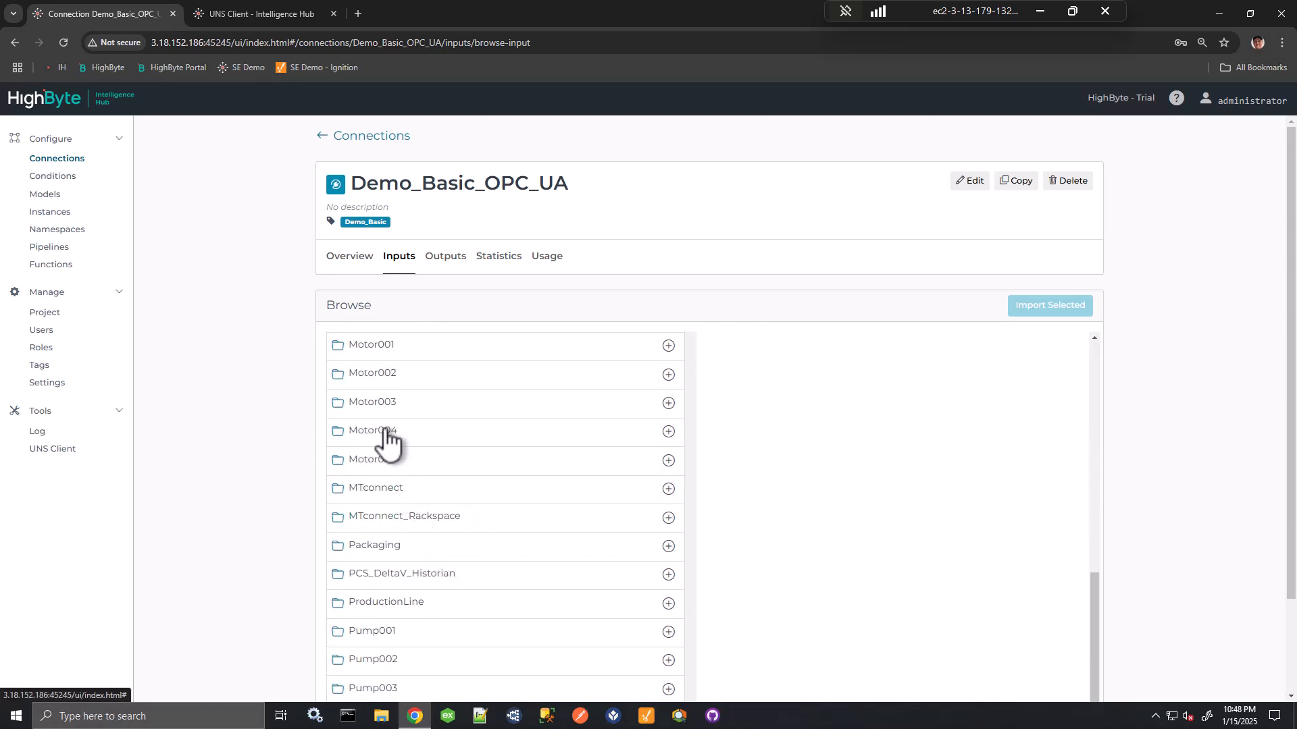
left_click(376, 403)
left_click(362, 453)
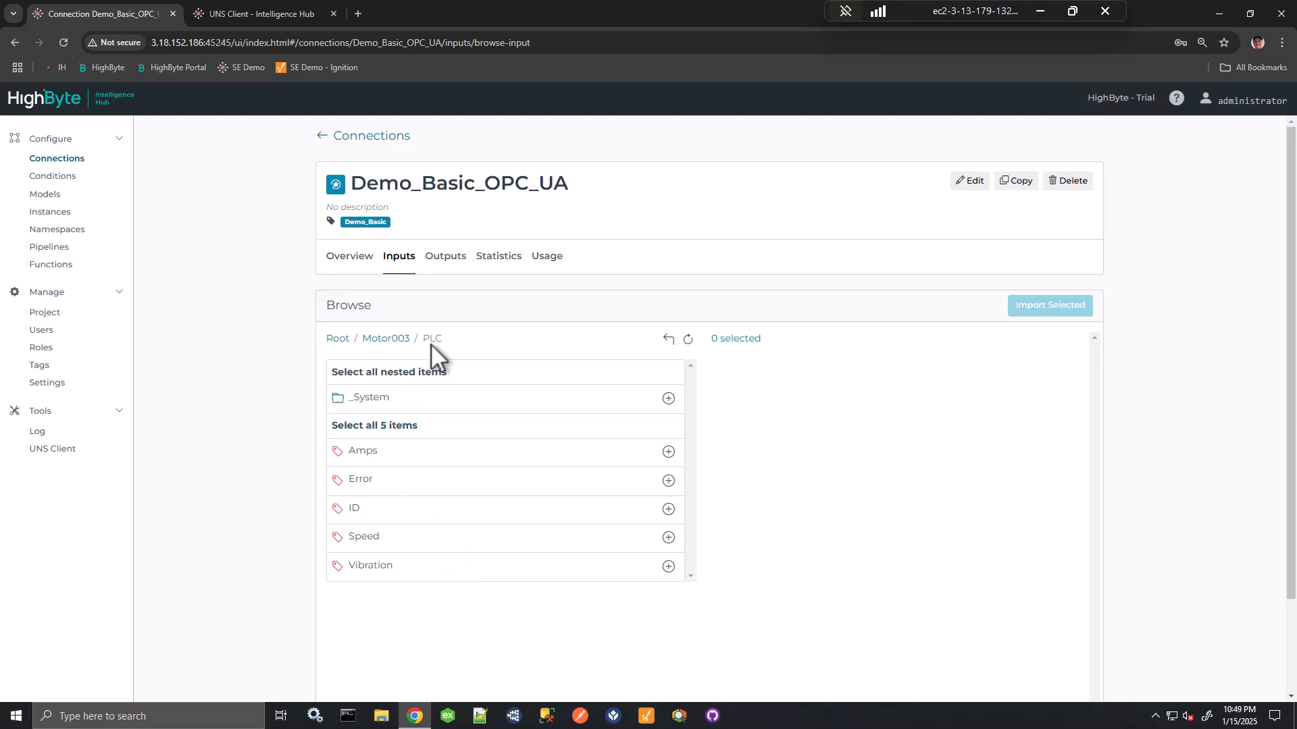
left_click(668, 339)
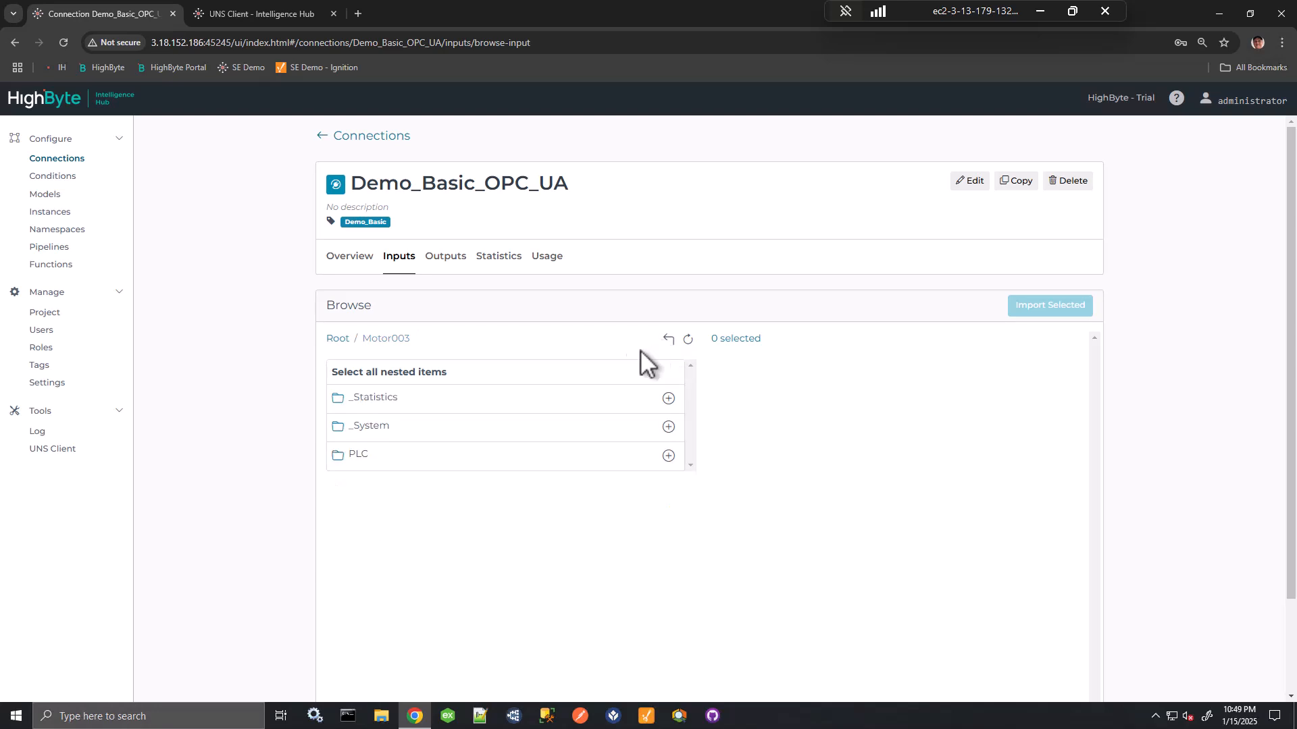
left_click(668, 456)
left_click(1066, 309)
left_click(413, 257)
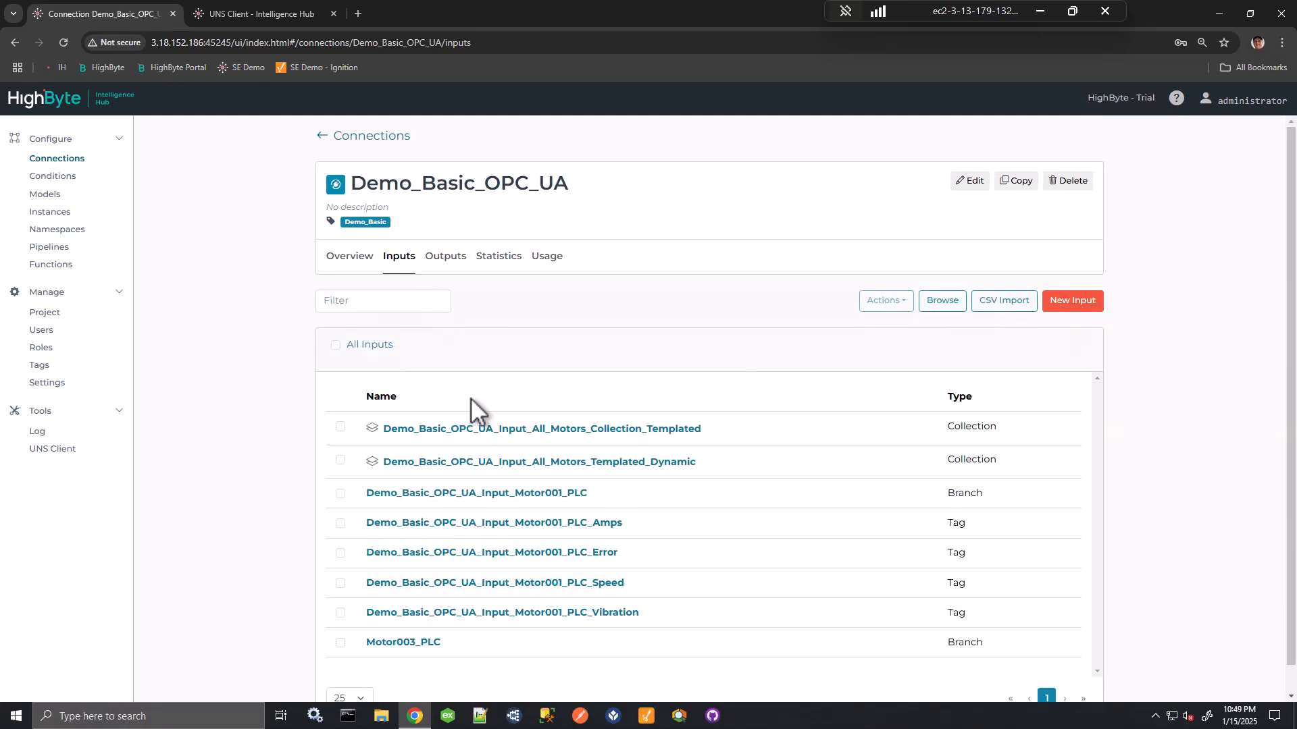
- Rename the Motor003_PLC input as Training and save it
scroll(476, 473, "down", 1)
left_click(425, 614)
left_click_drag(491, 348, 277, 338)
type("Training")
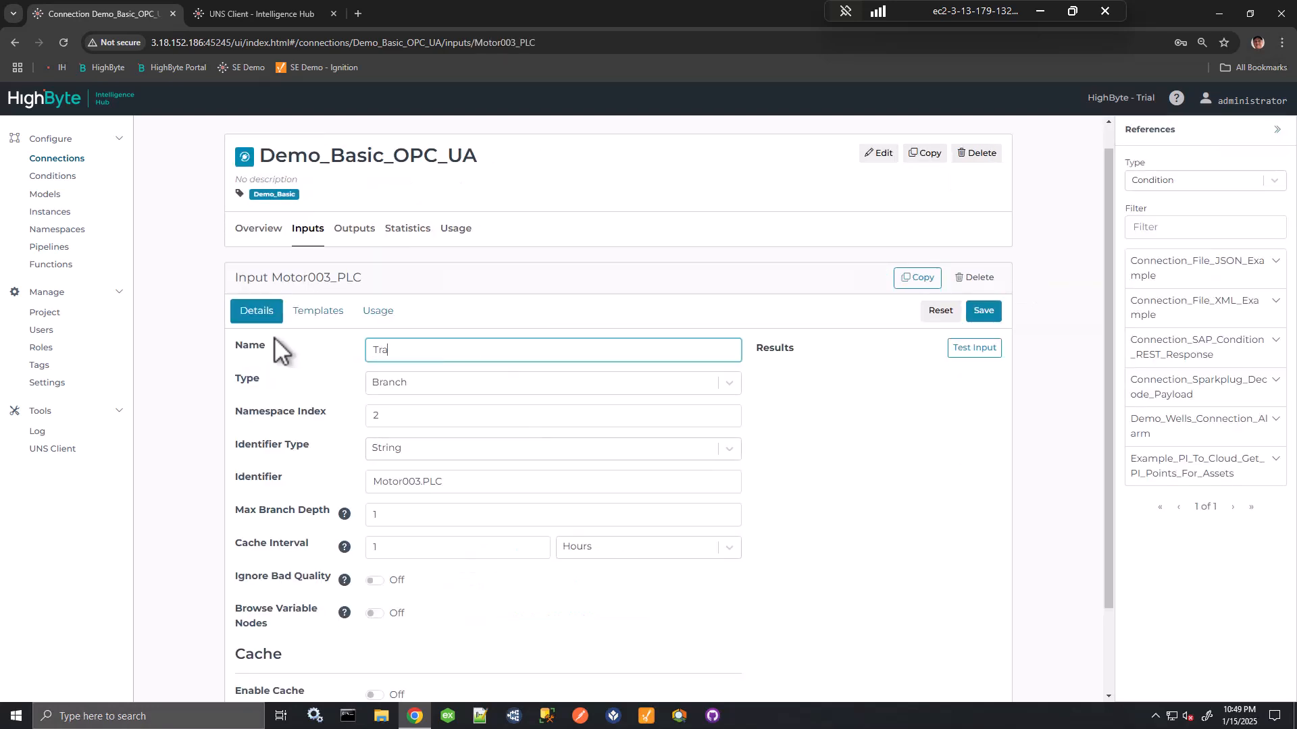
left_click(983, 312)
- Test the Training input and examine its expanded read results, highlighting the ID line
left_click(975, 348)
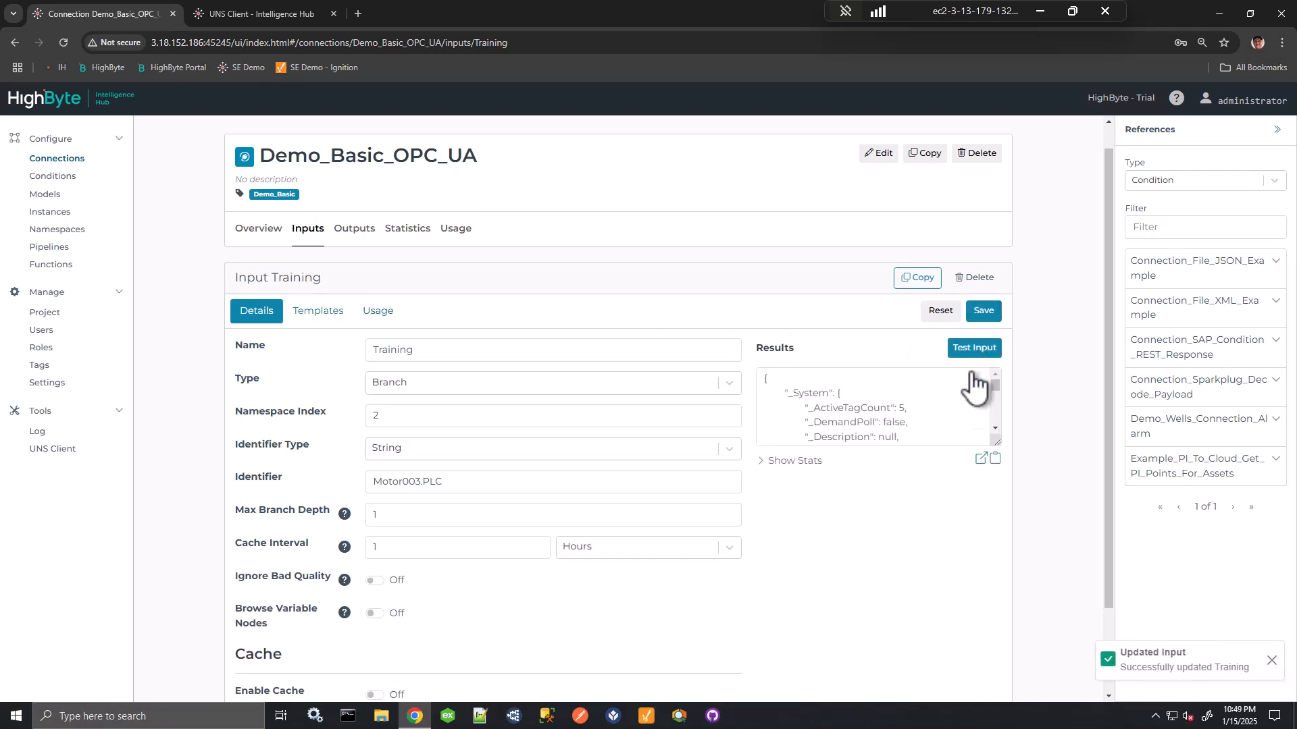
left_click(980, 460)
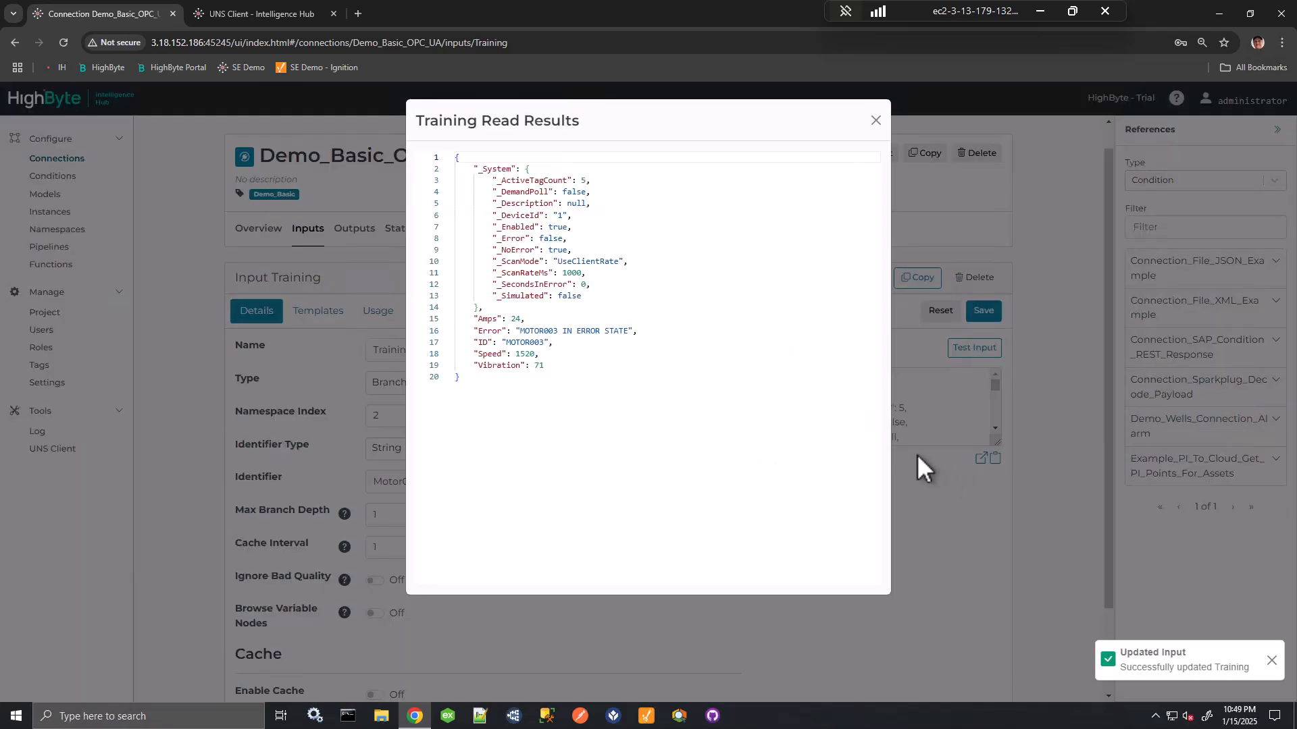
left_click_drag(554, 343, 476, 342)
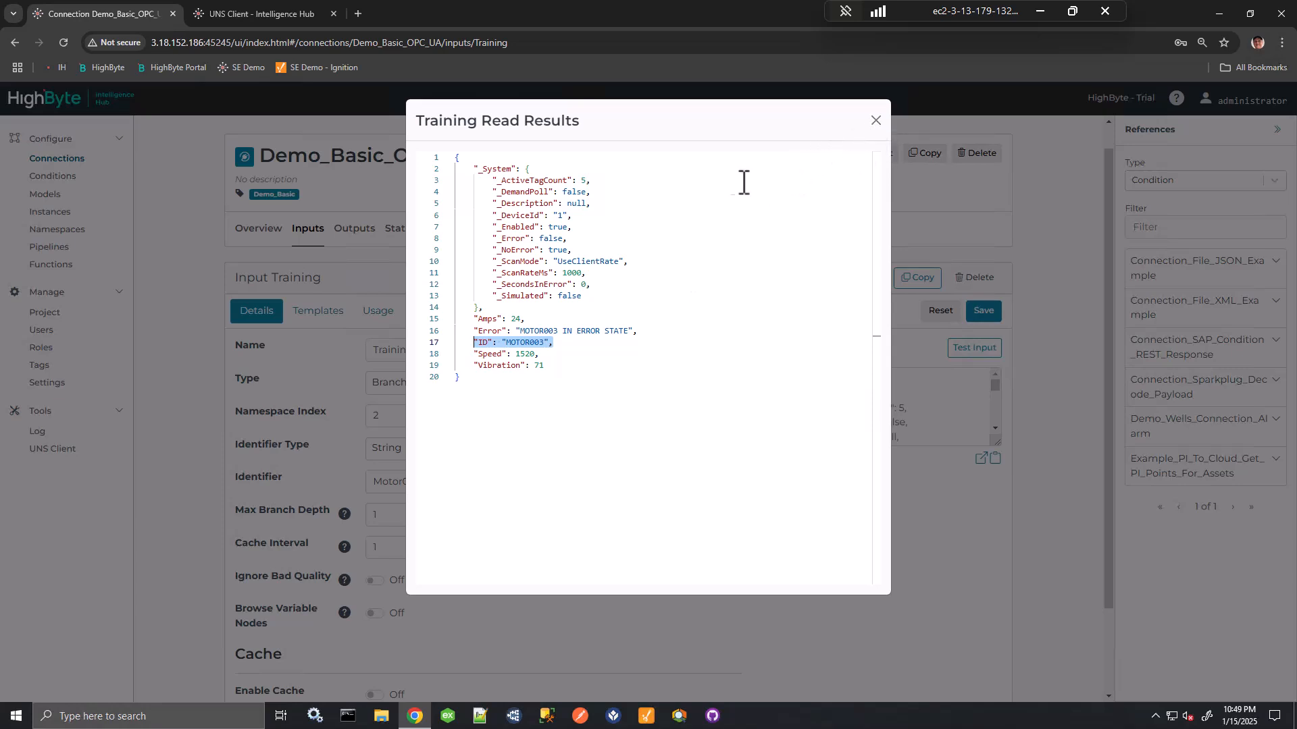
left_click(876, 121)
- Set the Training input's Max Branch Depth to 0, save it and check the expanded test results
double_click(376, 514)
type("0")
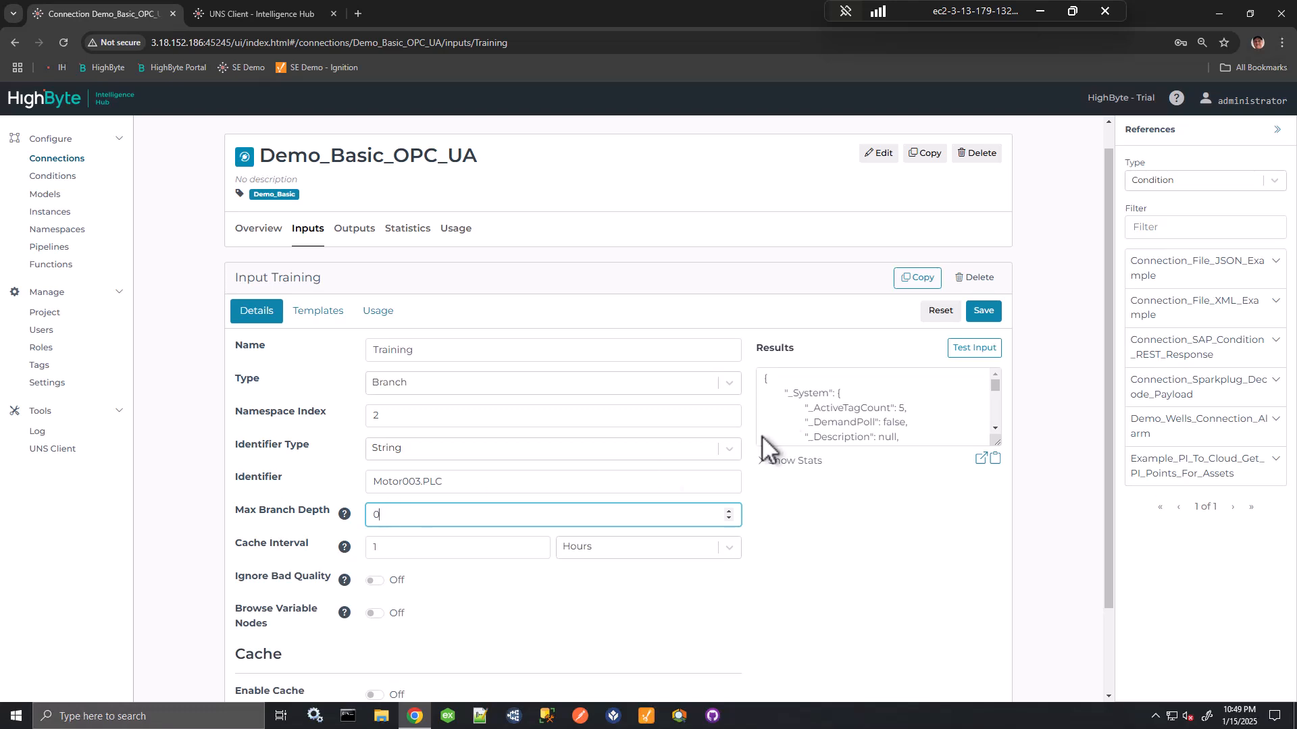
left_click(984, 311)
left_click(976, 350)
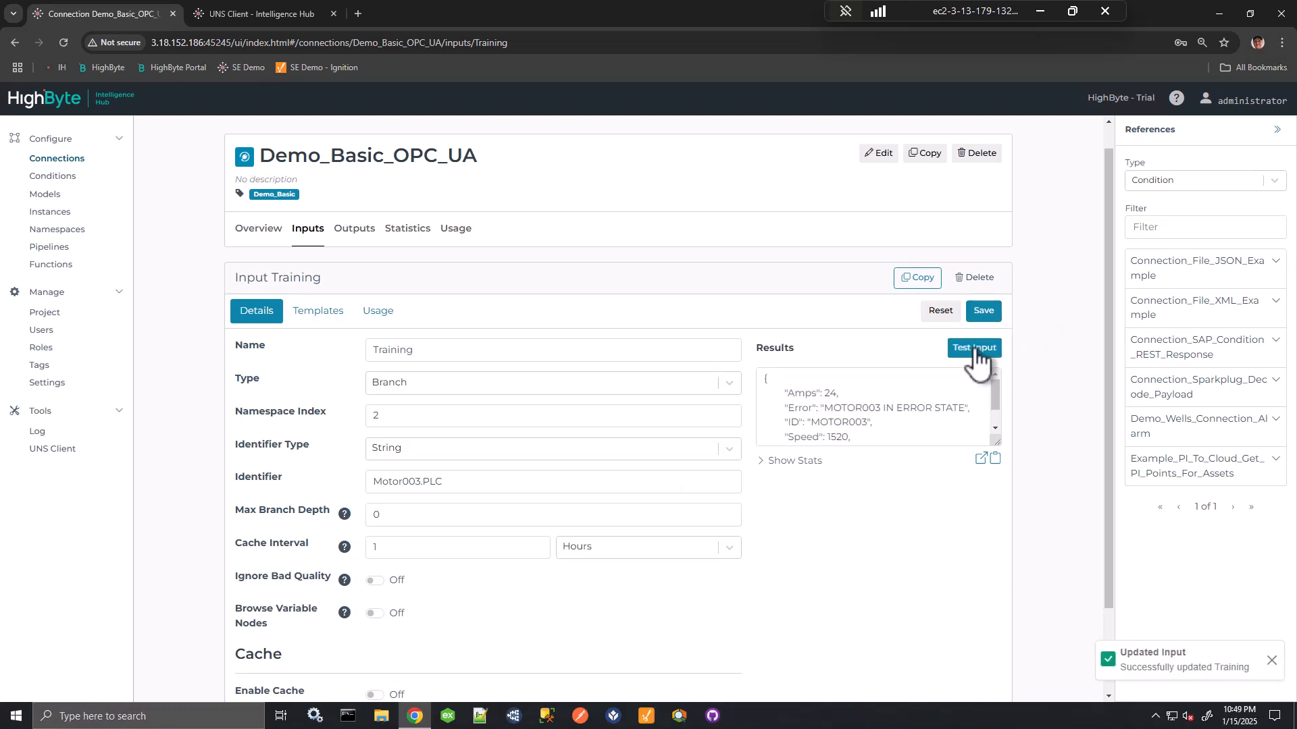
left_click(980, 459)
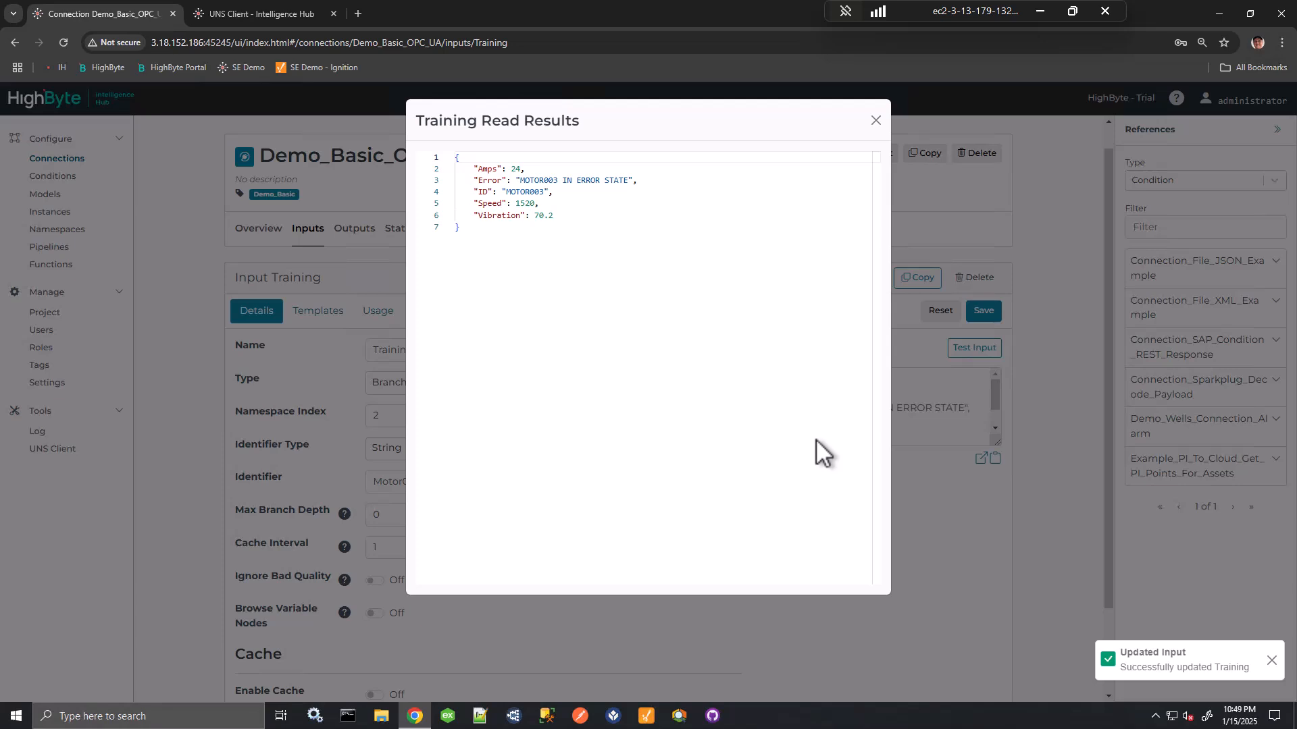
left_click(876, 120)
- Highlight the Motor003 portion of the Training input's identifier
scroll(759, 440, "down", 2)
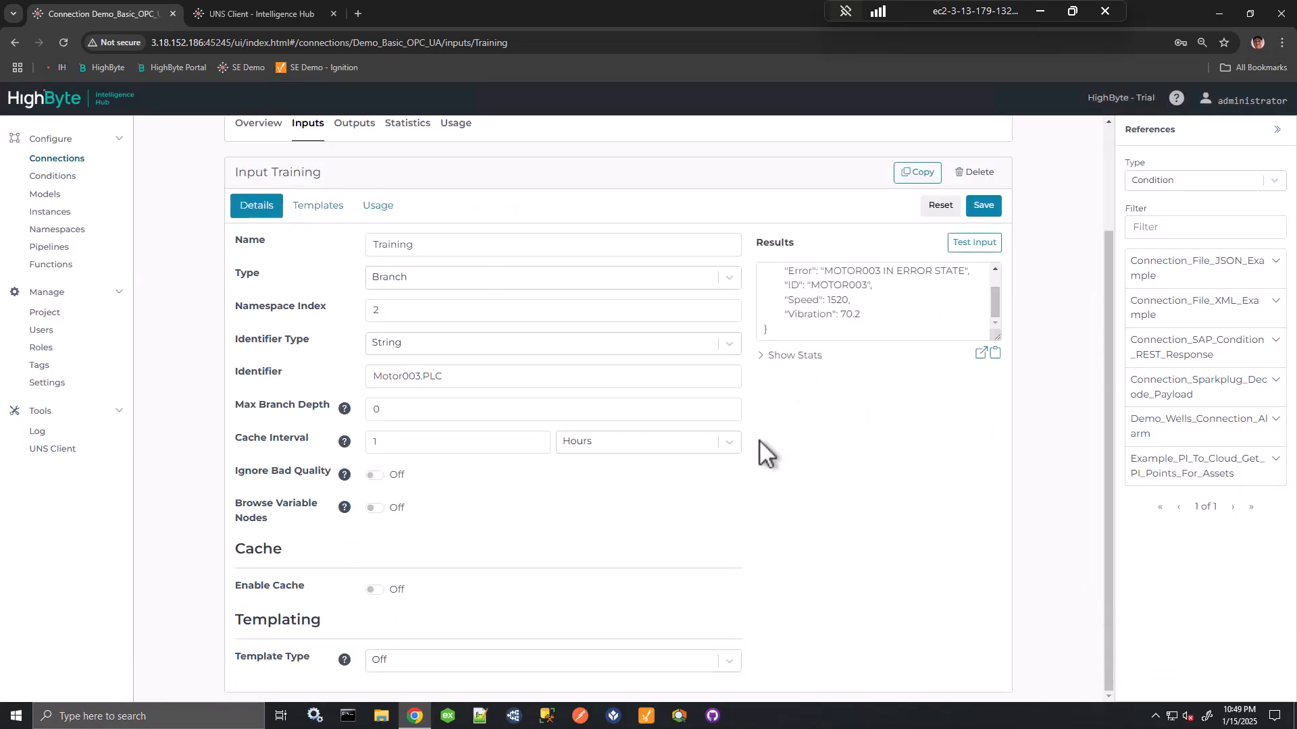
left_click(425, 377)
left_click_drag(425, 376, 369, 376)
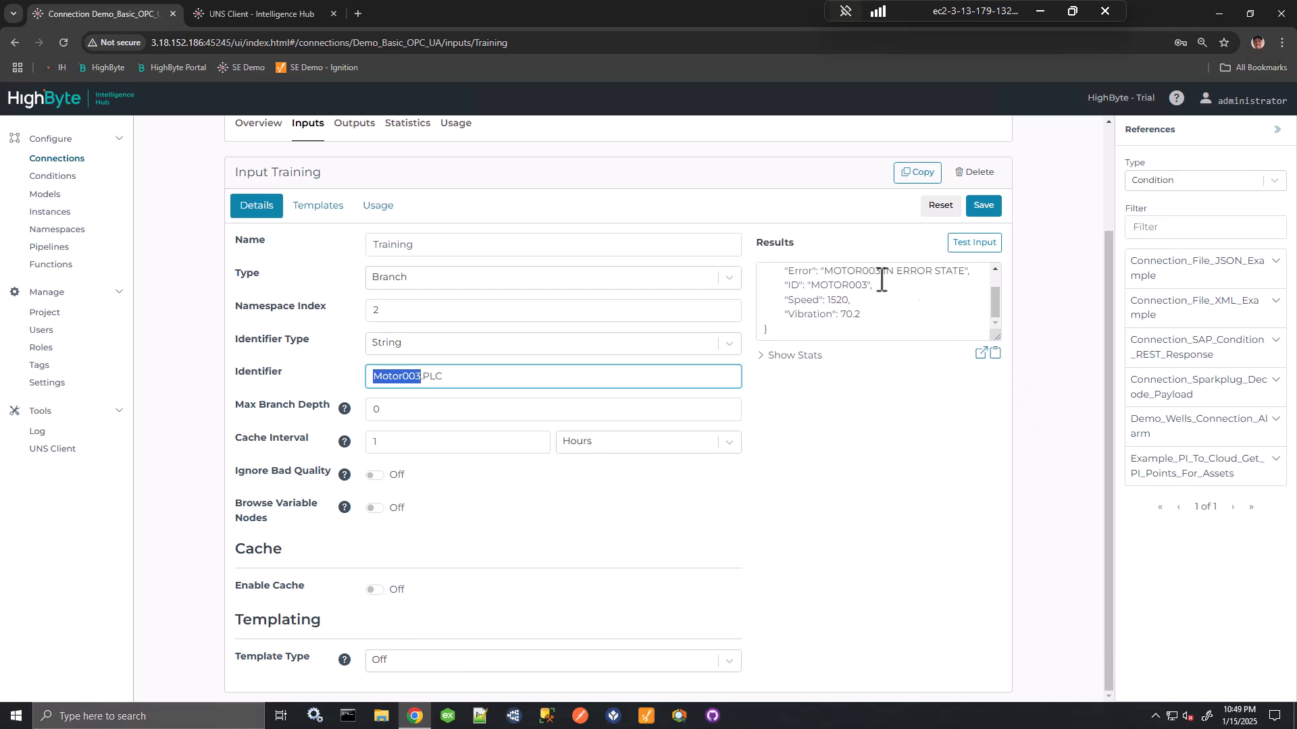
- List the Demo_Basic_OPC_UA inputs in the references and expand Training to examine its attributes
left_click(1169, 181)
left_click(1150, 229)
left_click(1153, 228)
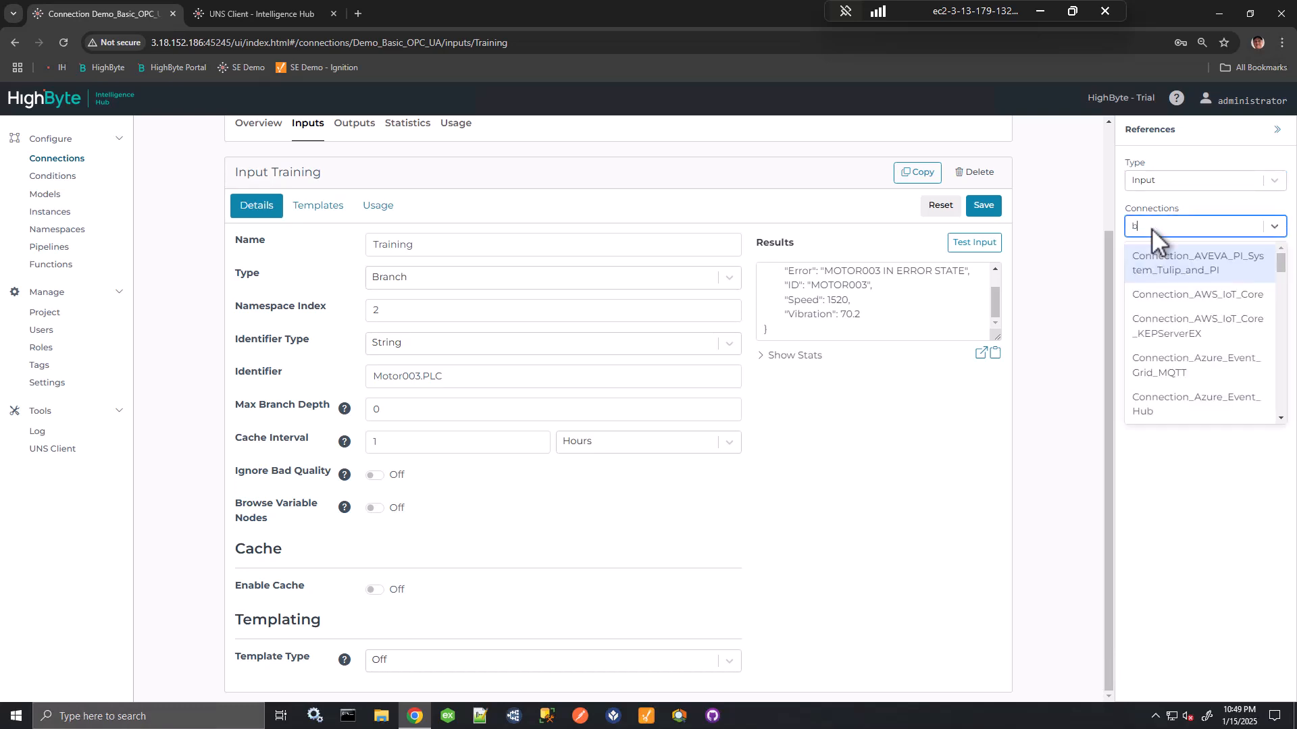
type("basic")
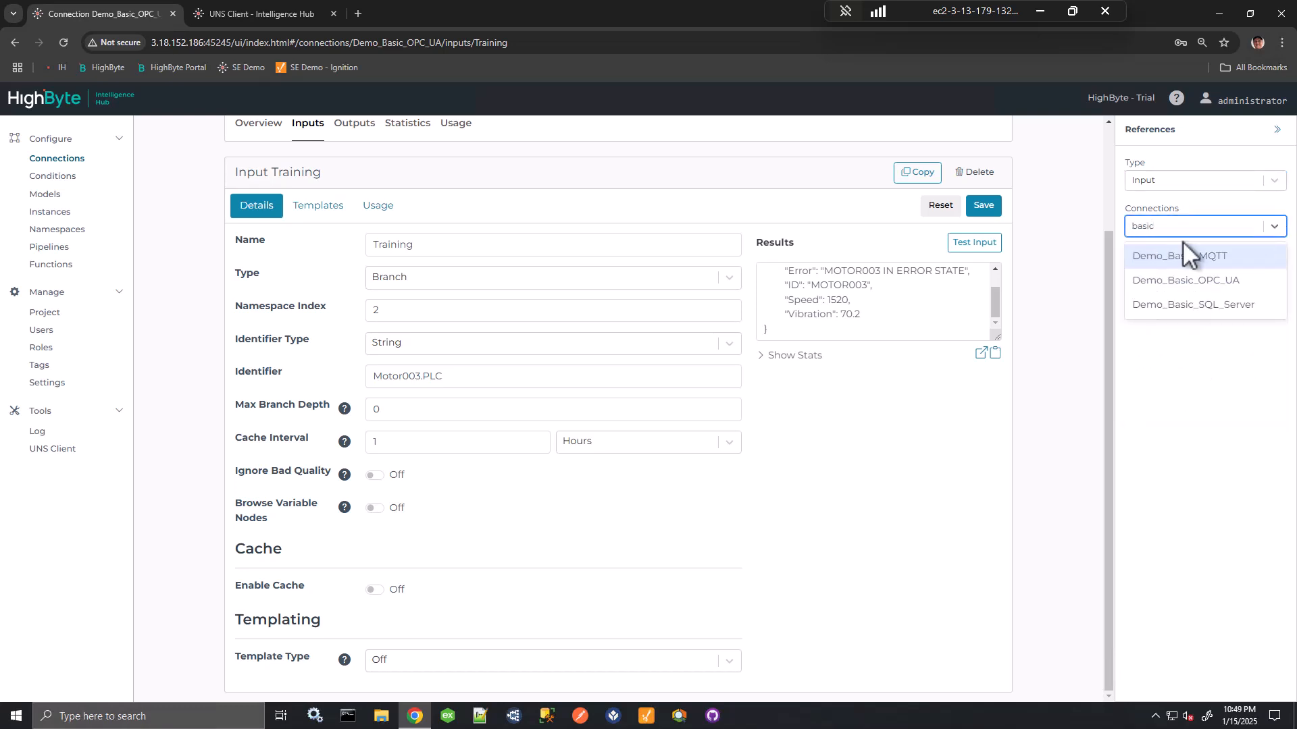
left_click(1192, 278)
scroll(1222, 392, "down", 3)
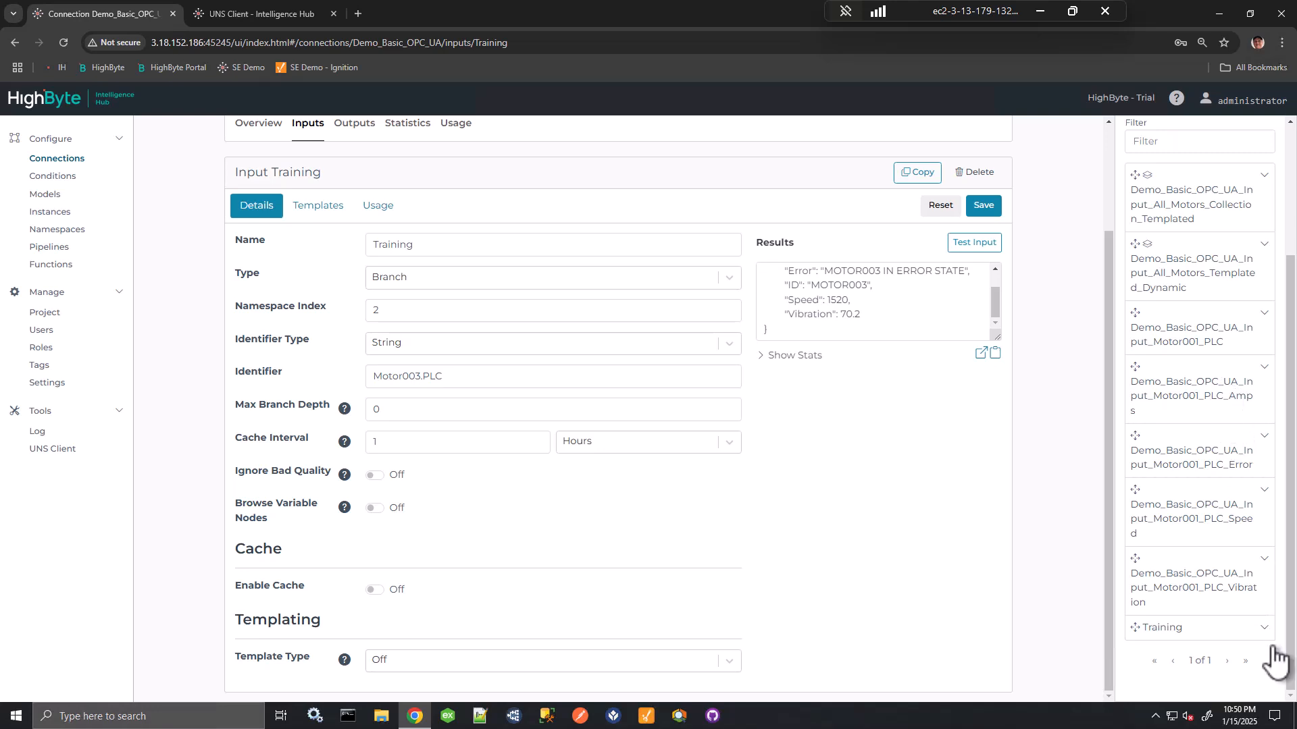
left_click(1264, 628)
scroll(1264, 616, "down", 2)
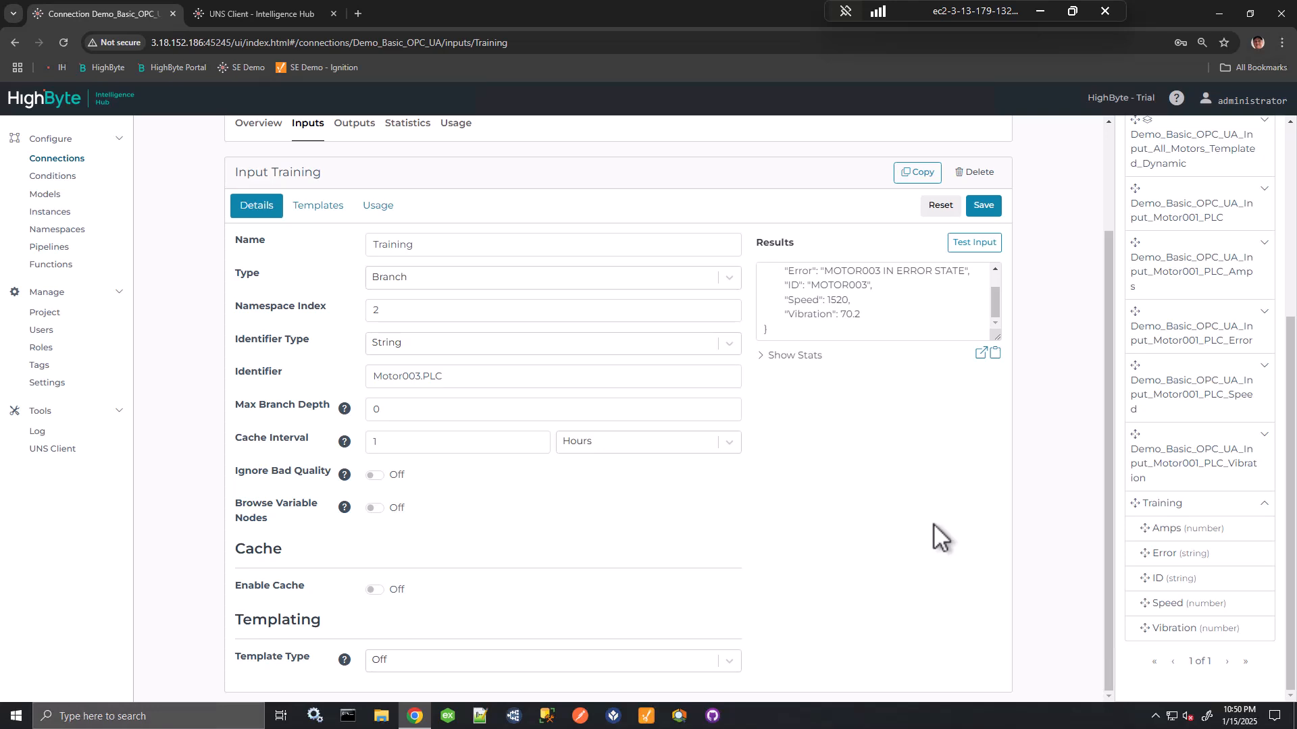
- Set the Training input's template type to Static and add a parameter named machineid
left_click(481, 667)
left_click(427, 606)
scroll(471, 564, "down", 2)
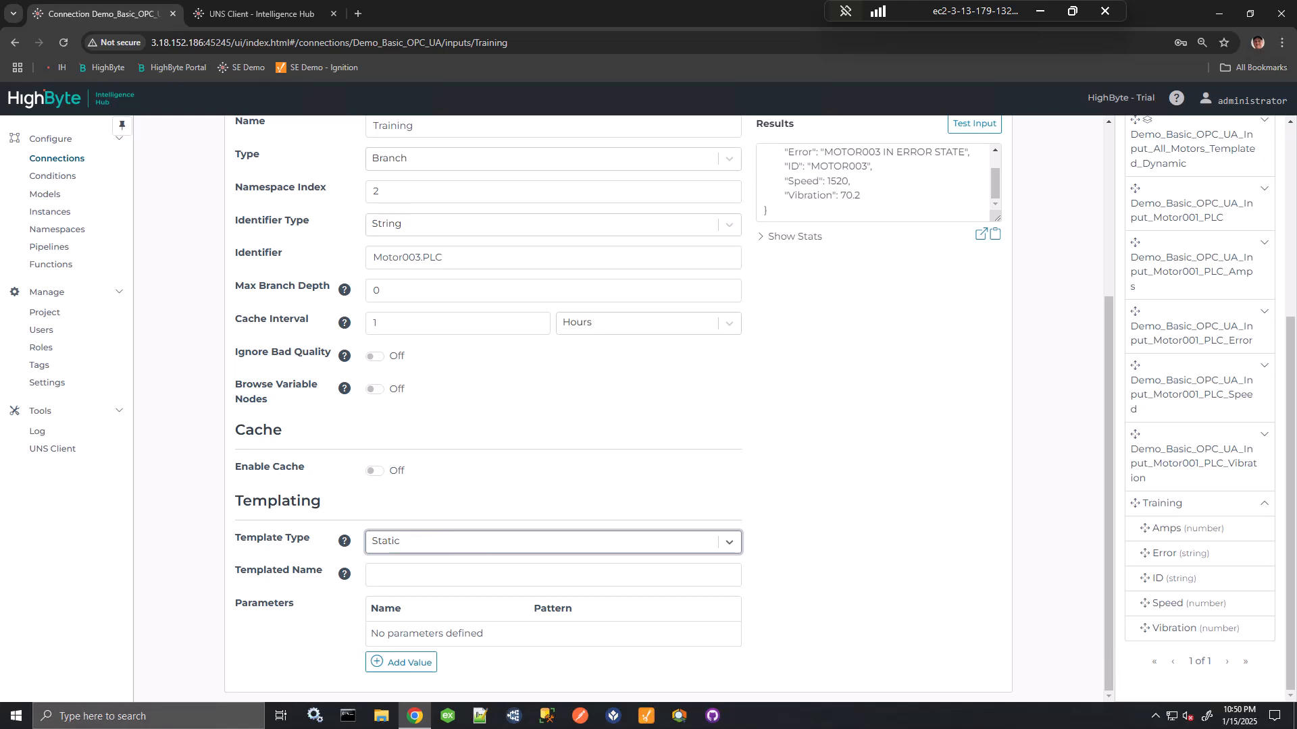
left_click(391, 664)
type("machineid")
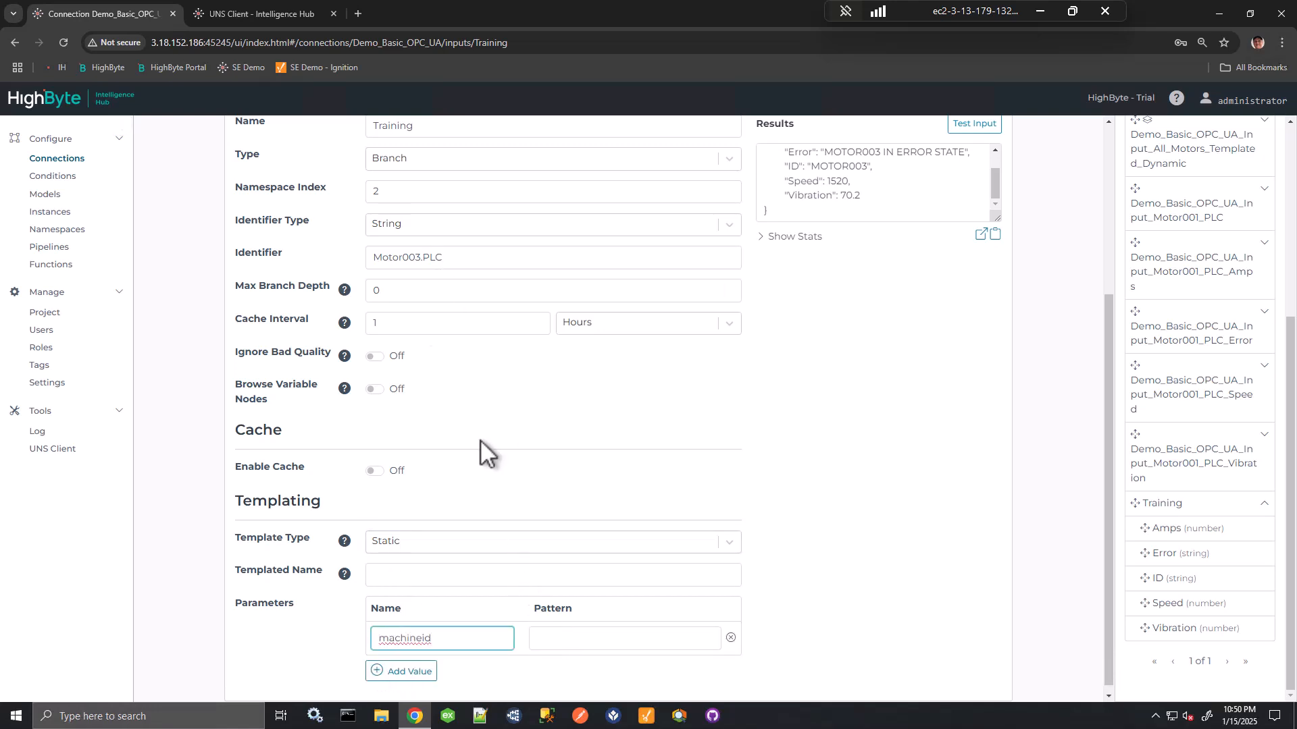
- Set the machineid pattern to Motor001,Motor002,Motor003,Motor004, reusing the motor name from the identifier, and save the input
left_click_drag(422, 257, 371, 256)
key("ctrl+c")
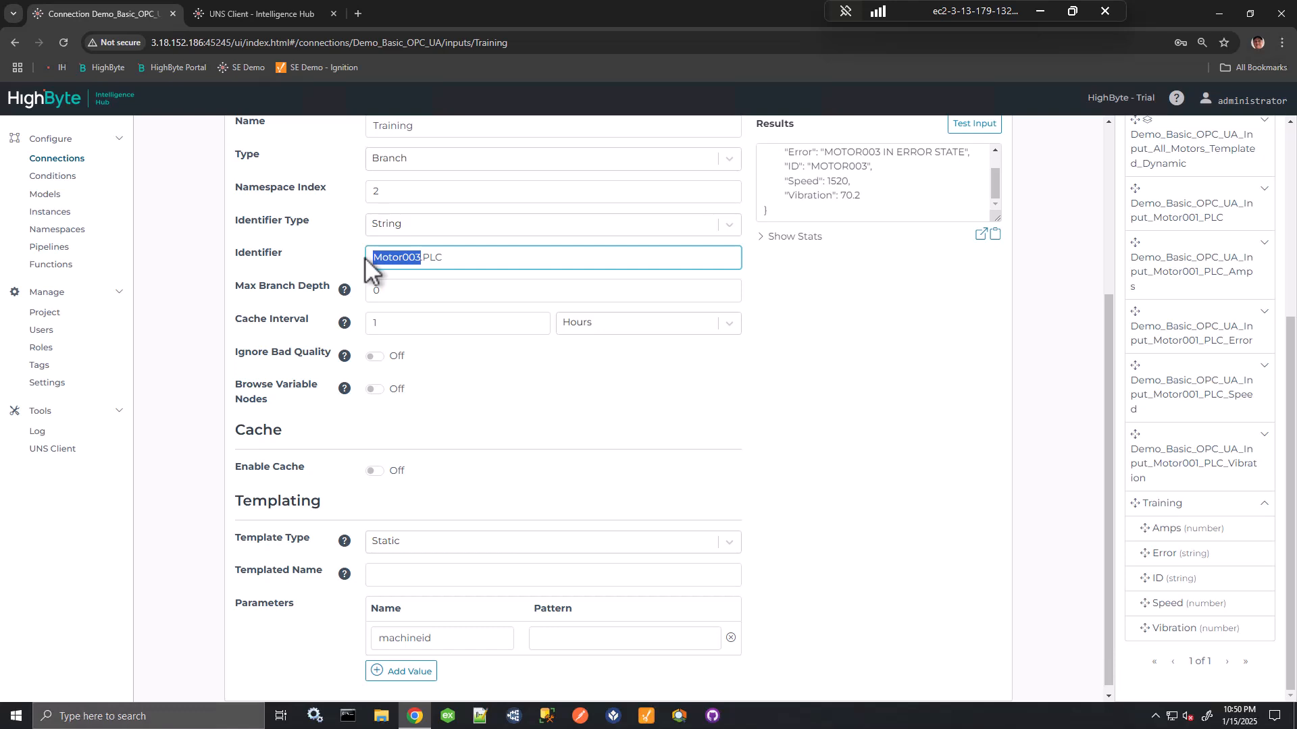
left_click(582, 641)
key("ctrl+v")
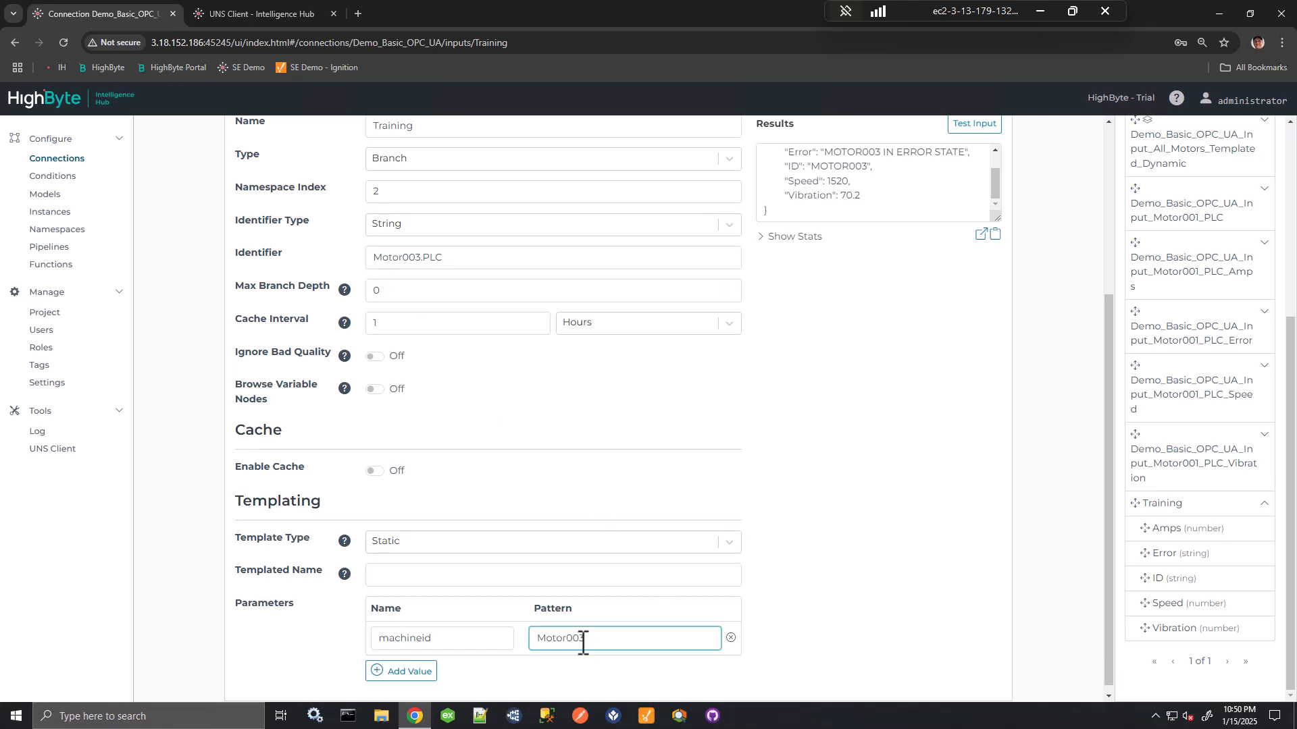
key("ctrl+v")
key("ctrl+v")
key("BackSpace")
key("ctrl+v")
key("BackSpace")
type("4")
scroll(804, 476, "up", 4)
left_click(976, 342)
- Set the templated name to {{this.machineid}} and the identifier to {{this.machineid}}.PLC, then save the input
scroll(844, 483, "down", 4)
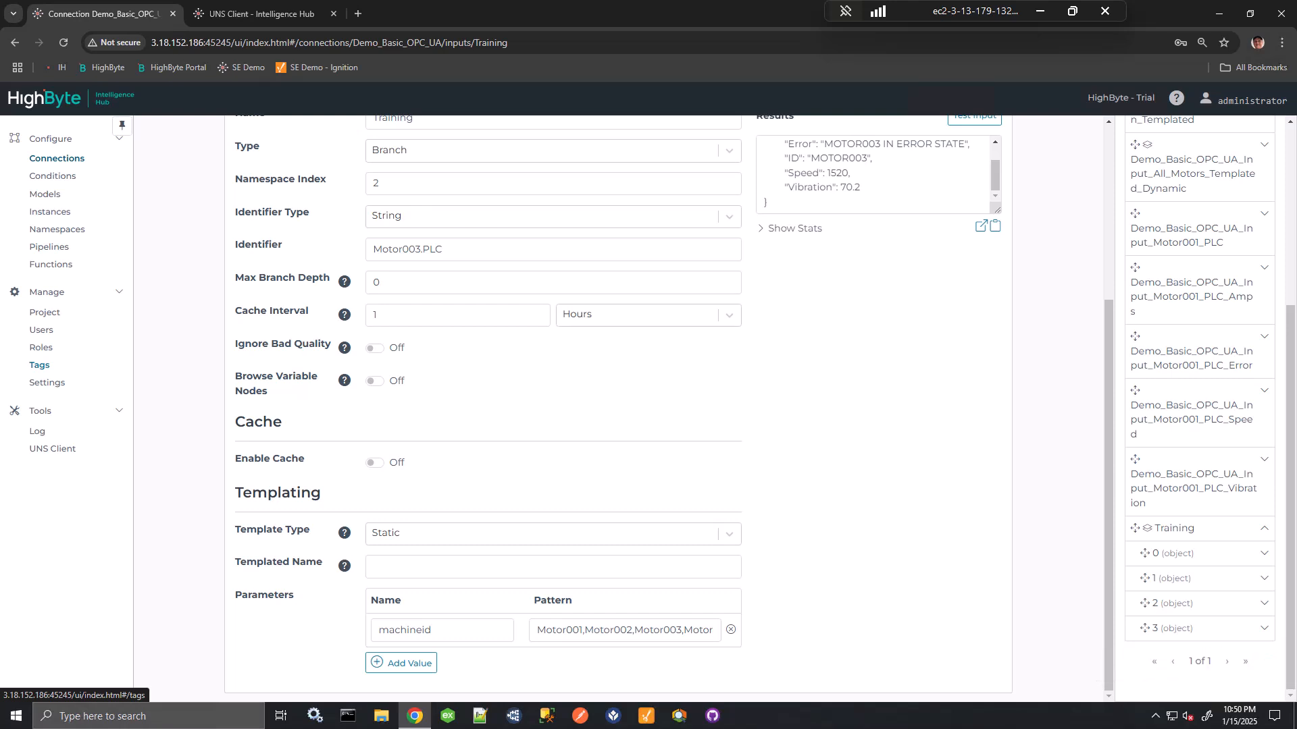
left_click(399, 570)
type("{{this.machineid}}")
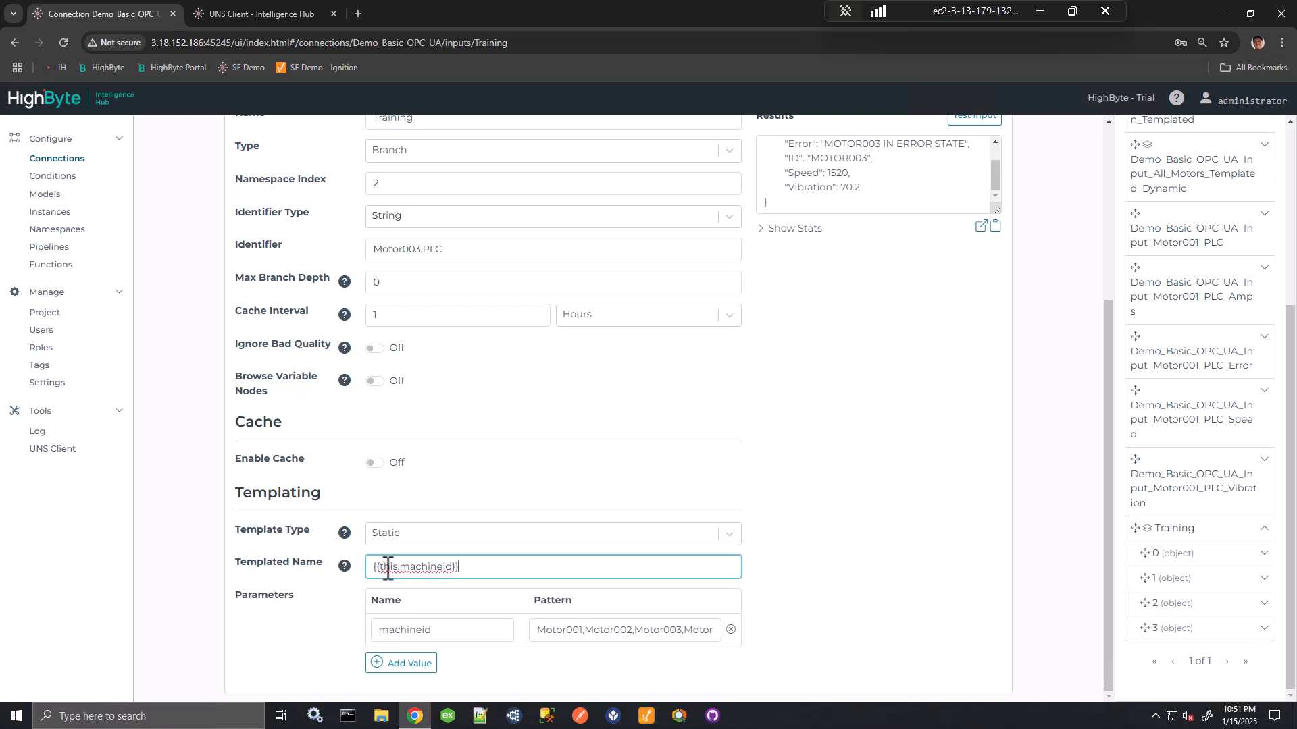
scroll(434, 569, "up", 1)
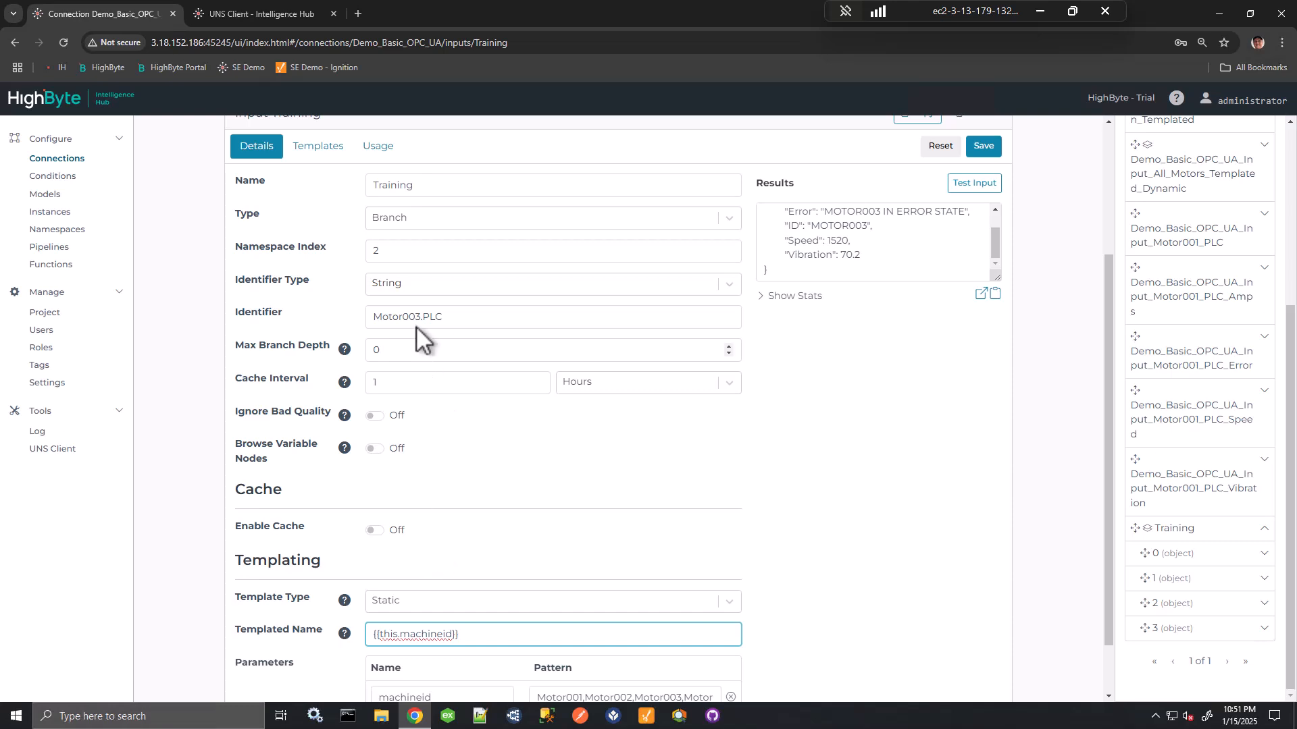
left_click_drag(423, 318, 371, 317)
type("{{this.machineid}}")
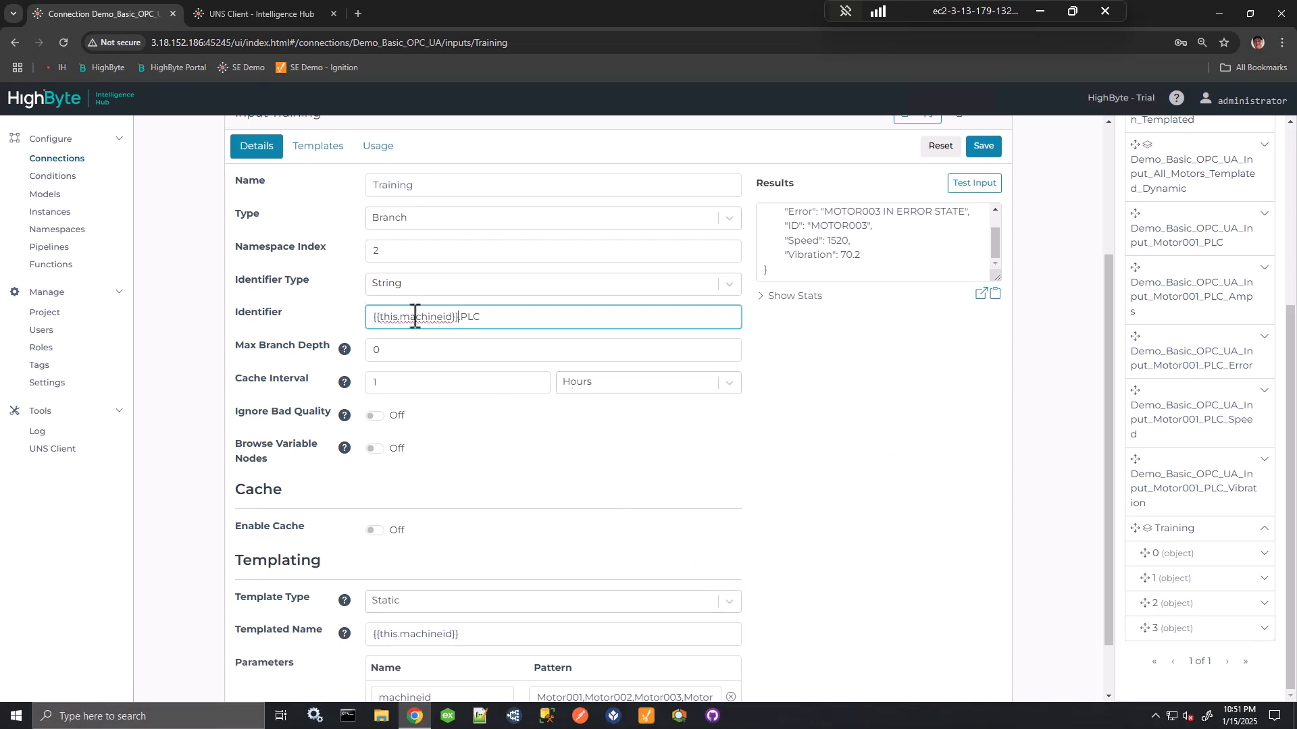
scroll(516, 464, "down", 1)
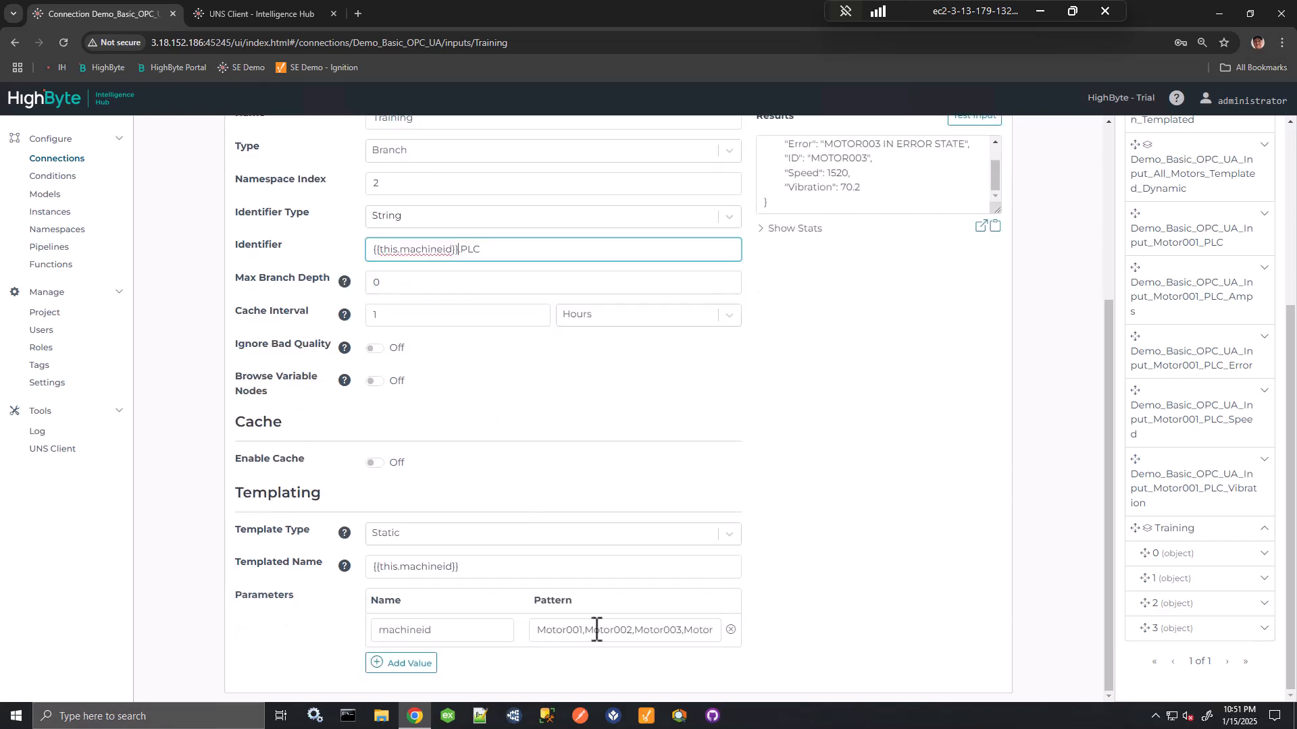
scroll(841, 439, "up", 3)
left_click(983, 281)
- Test the templated Training input and examine the expanded read results for all motors
left_click(977, 319)
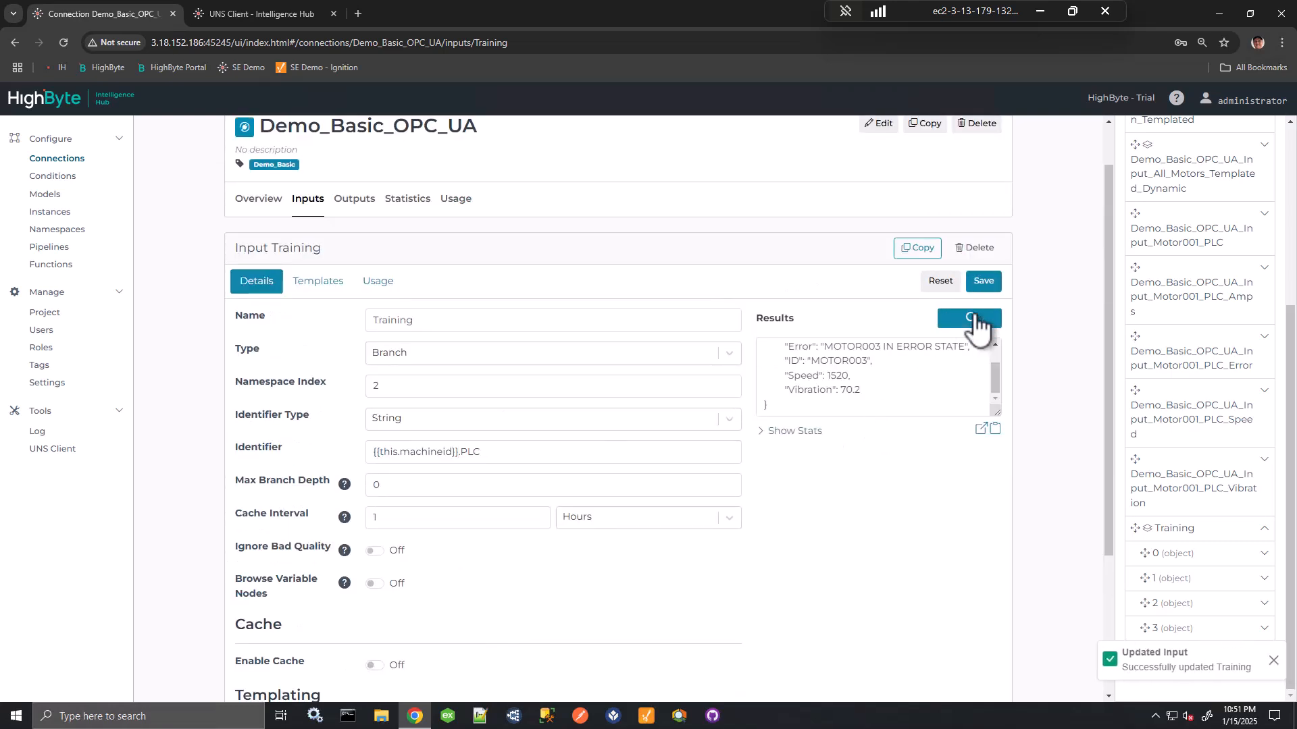
left_click(981, 430)
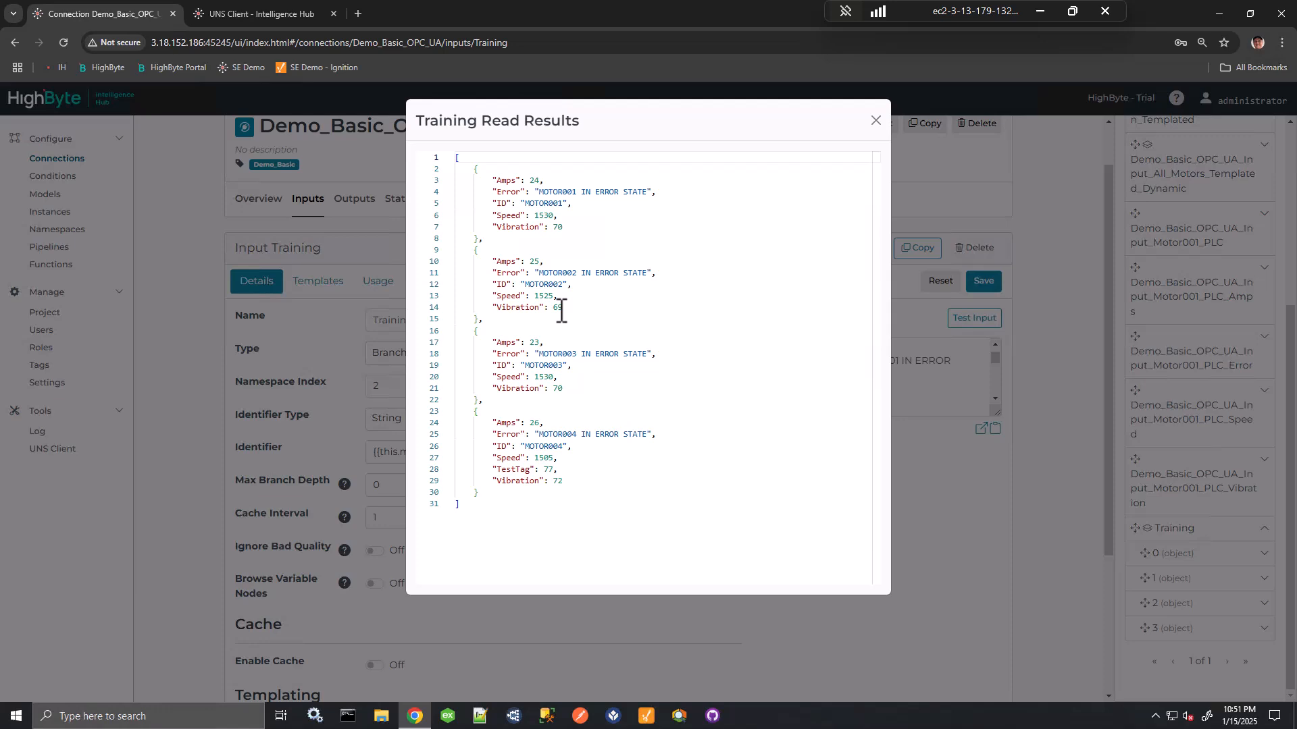
left_click(876, 120)
- Expand object 0 of the Training collection in the references and examine its attributes
scroll(851, 405, "down", 4)
scroll(785, 547, "down", 3)
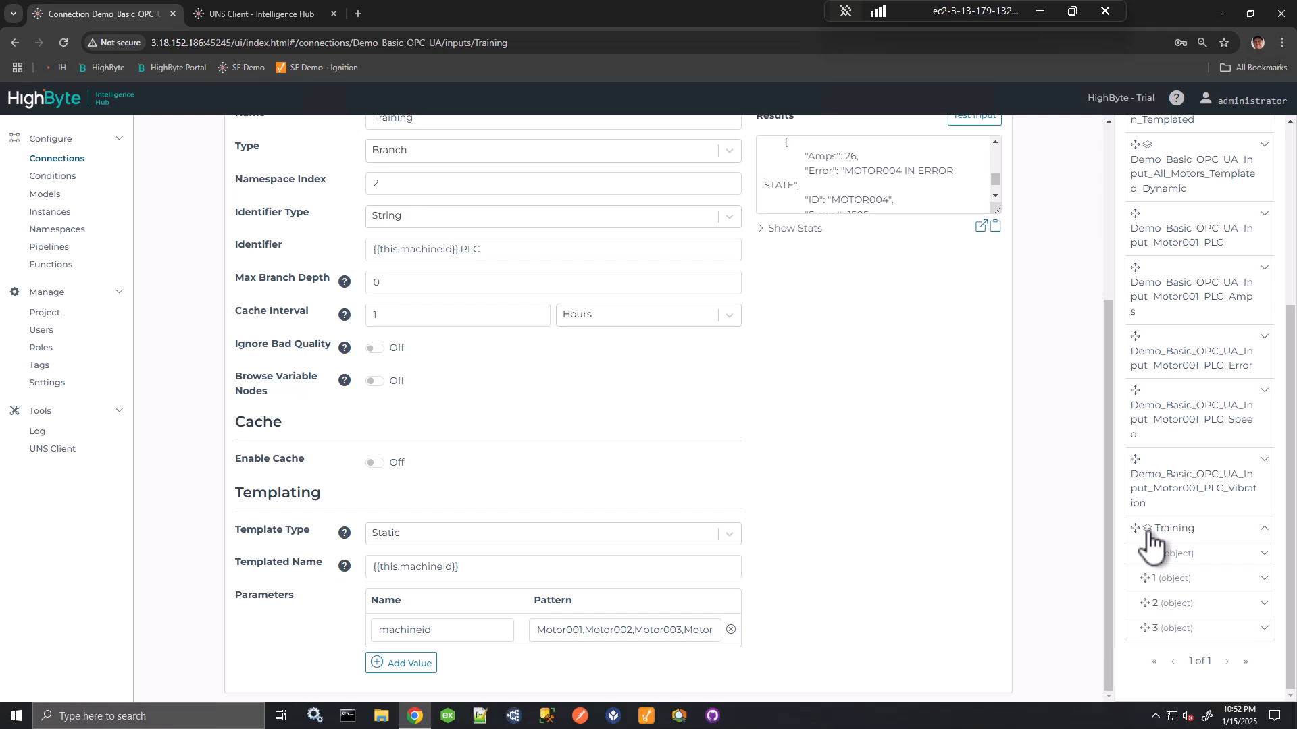
left_click(1263, 553)
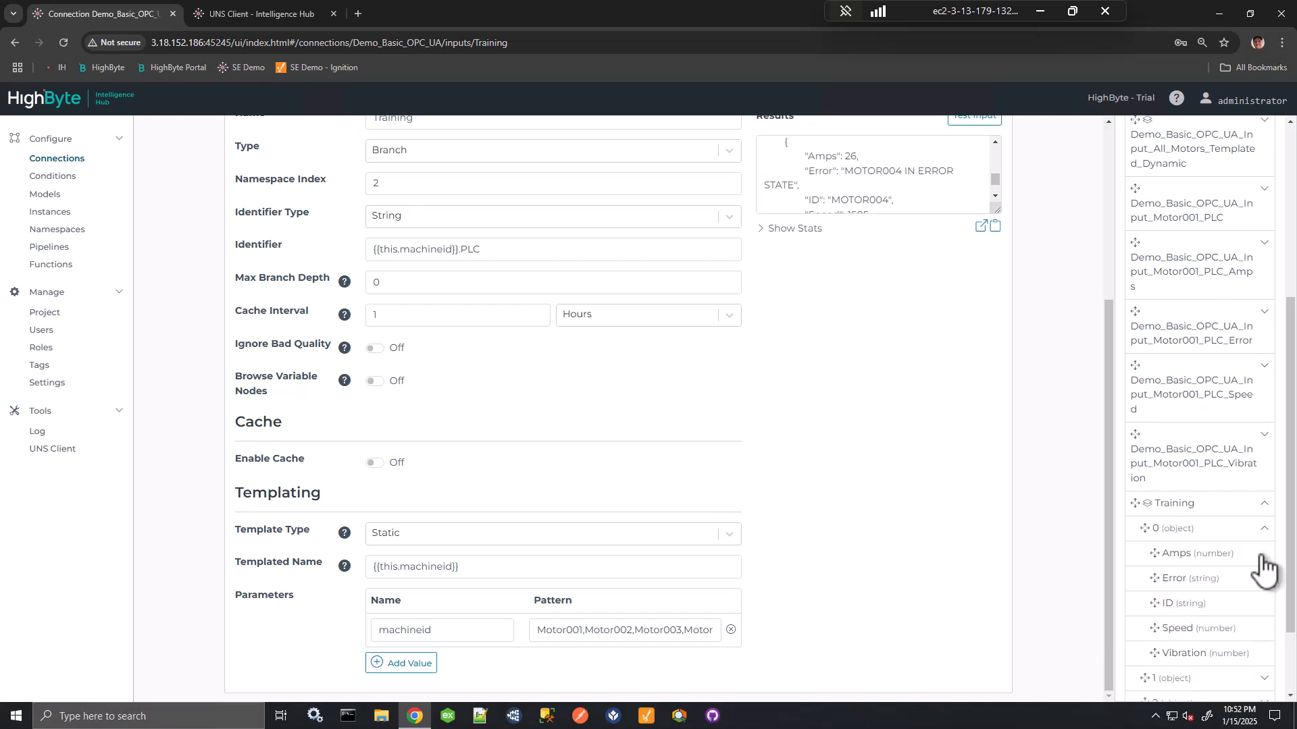
scroll(1266, 564, "down", 3)
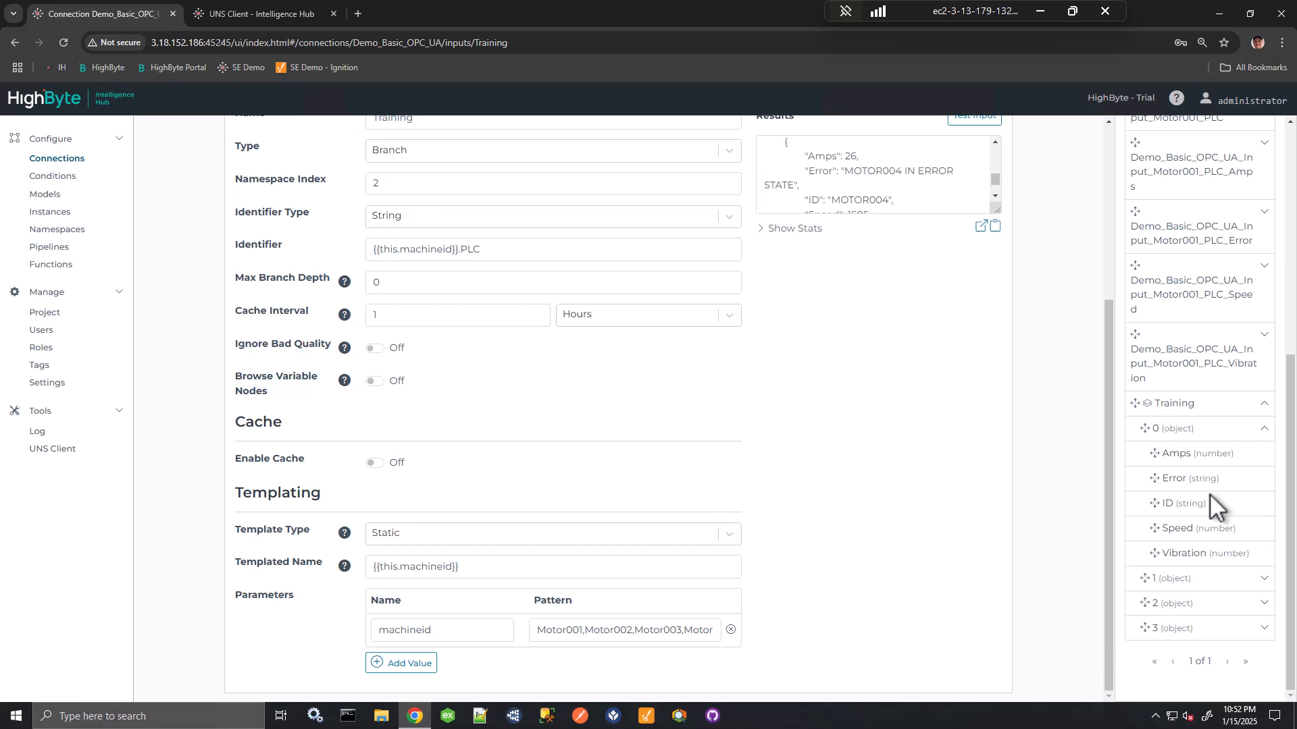
- Review the templates generated from the Training input, listing the motor instances and checking Motor001's machineid parameter and identifier
scroll(930, 419, "up", 3)
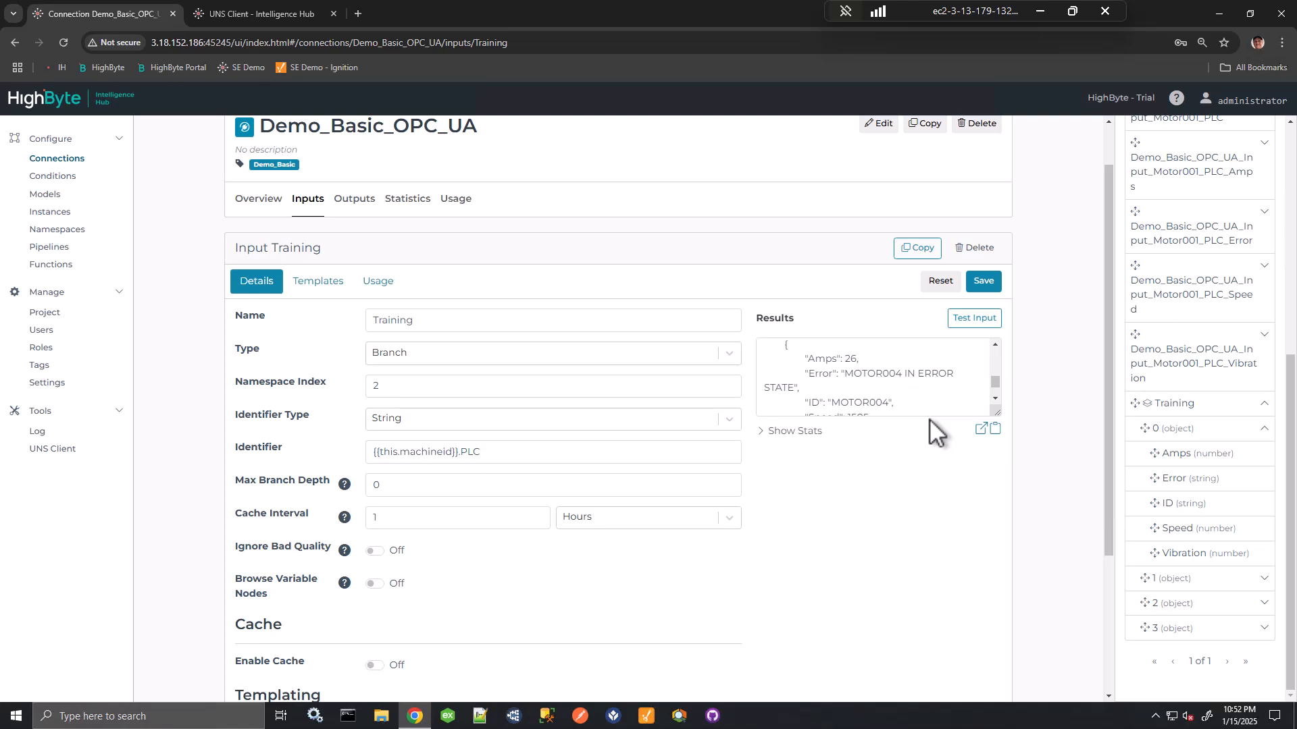
left_click(314, 283)
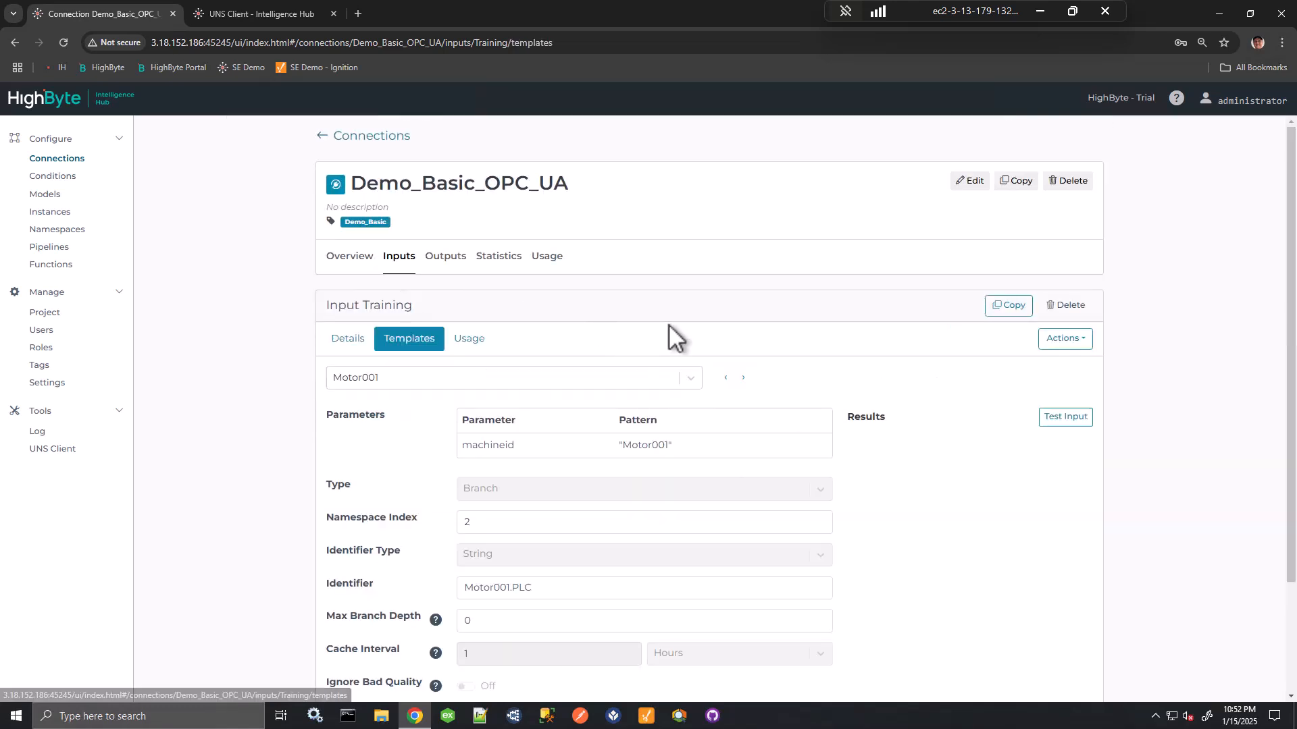
scroll(670, 324, "down", 2)
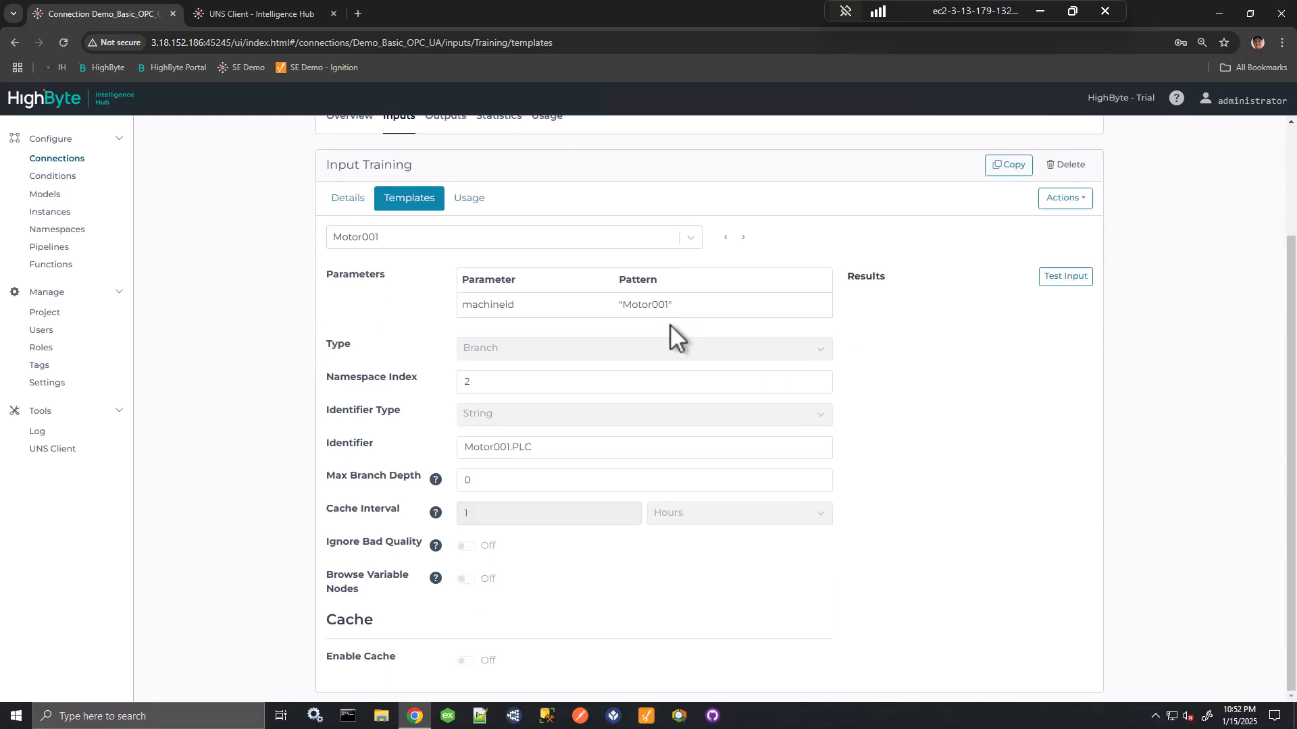
left_click(690, 238)
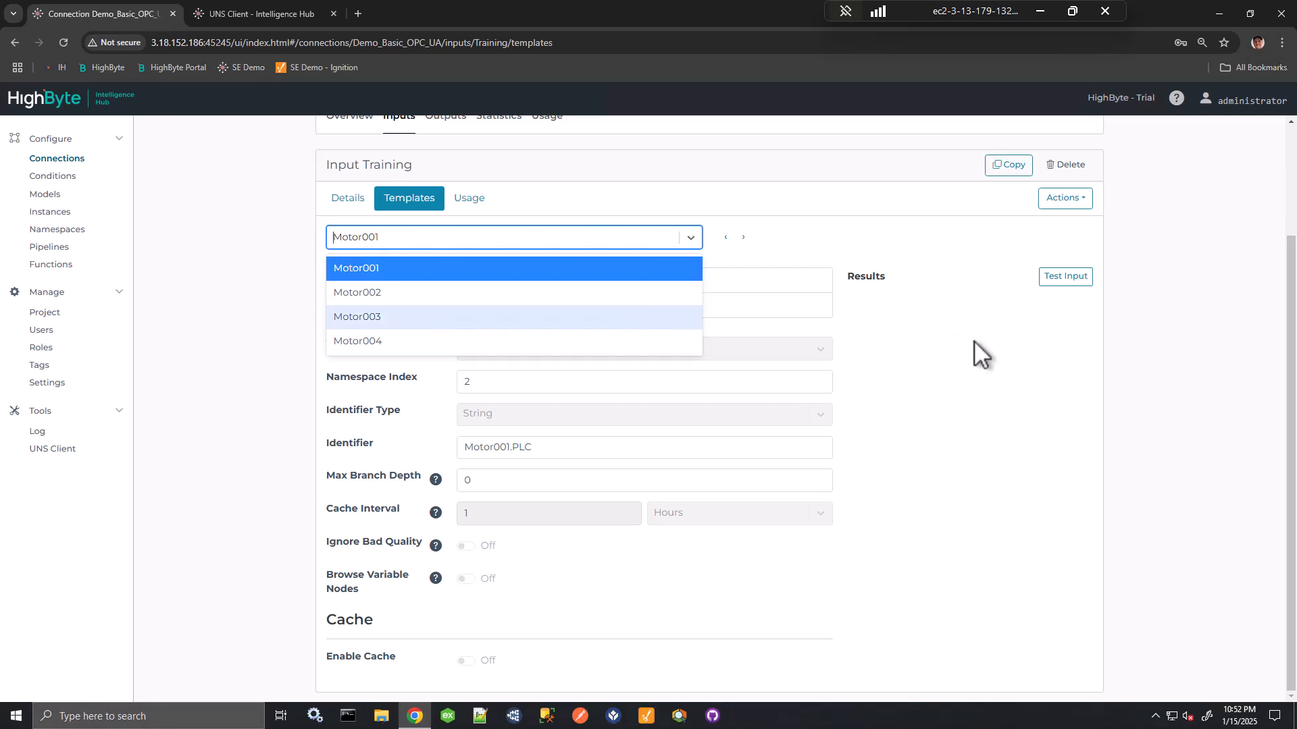
left_click(877, 333)
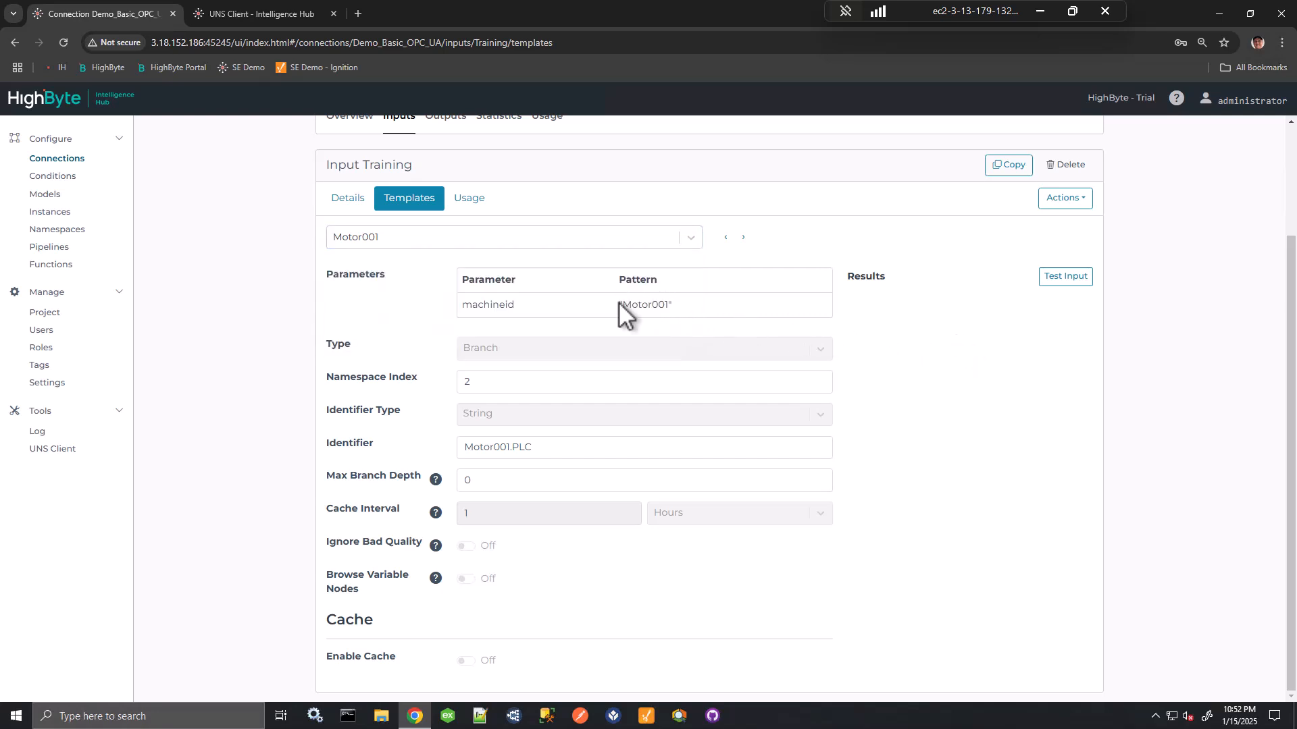
left_click_drag(619, 302, 694, 305)
left_click_drag(463, 447, 552, 449)
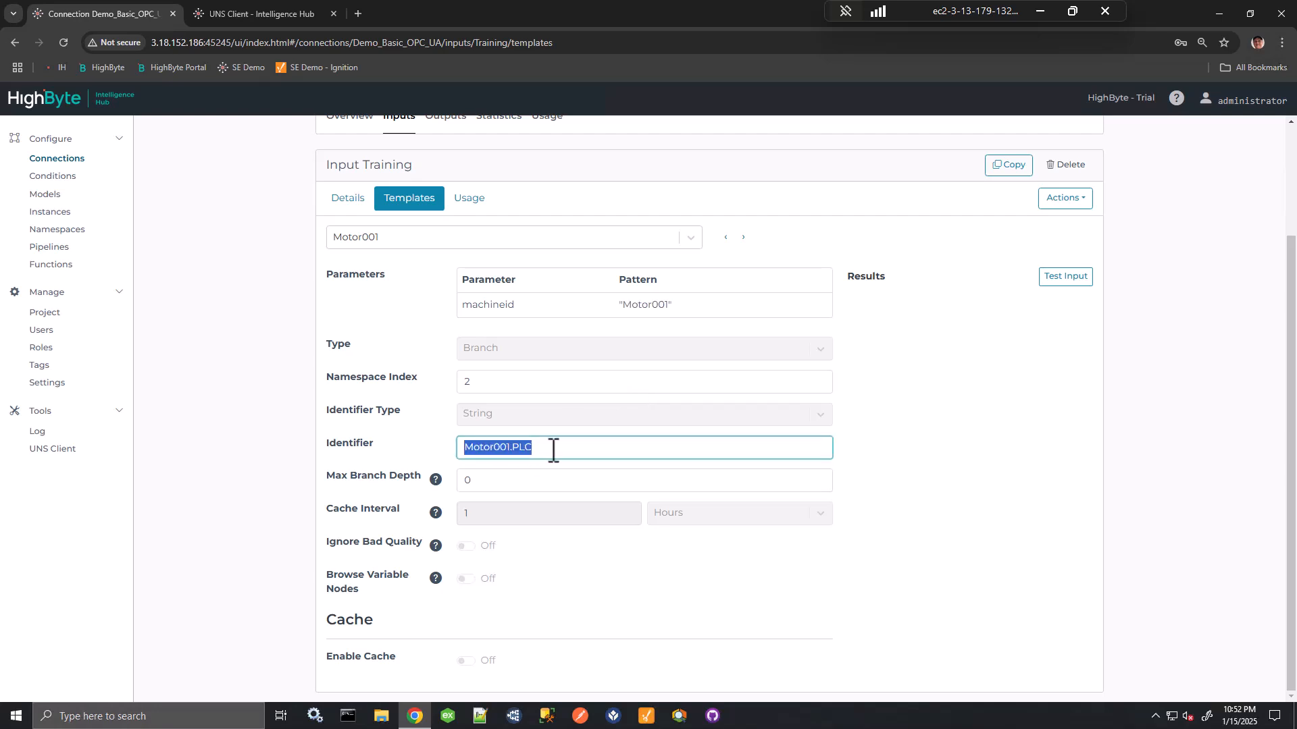
- Test the Motor001 template of the Training input and examine its expanded read results
left_click(1063, 280)
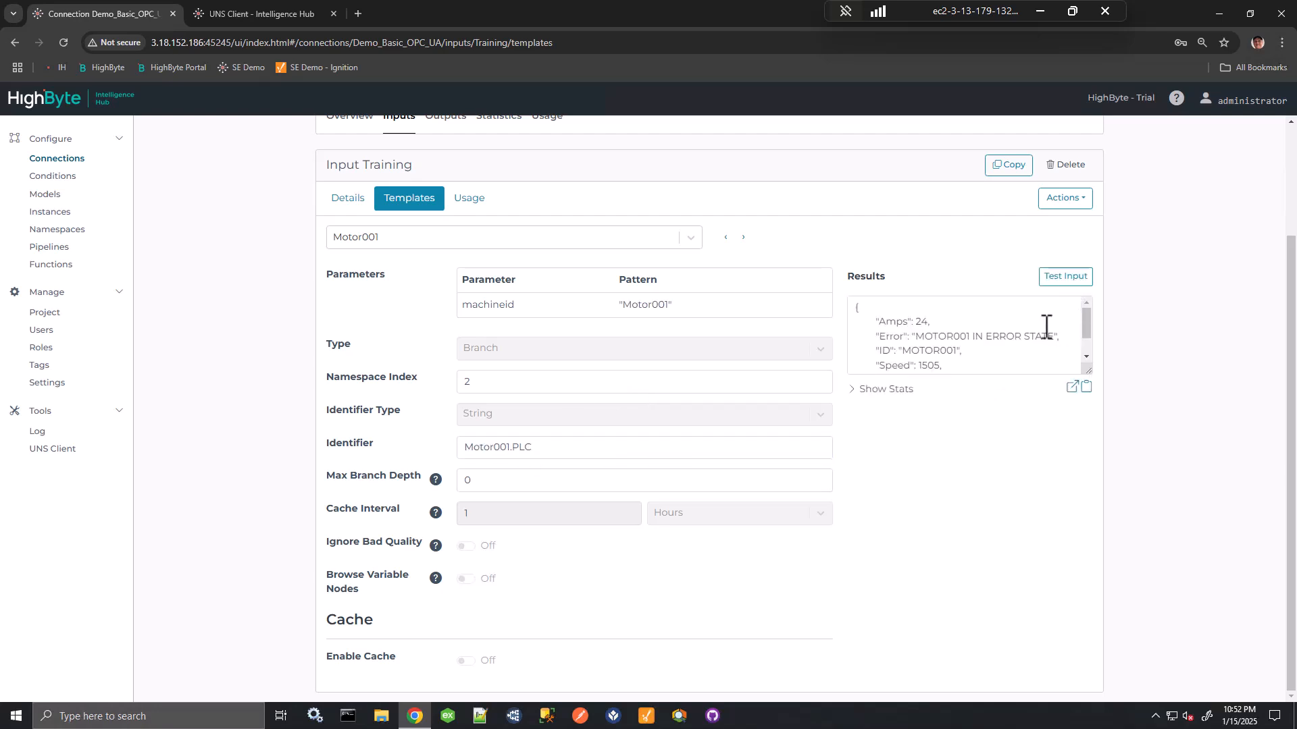
left_click(1071, 387)
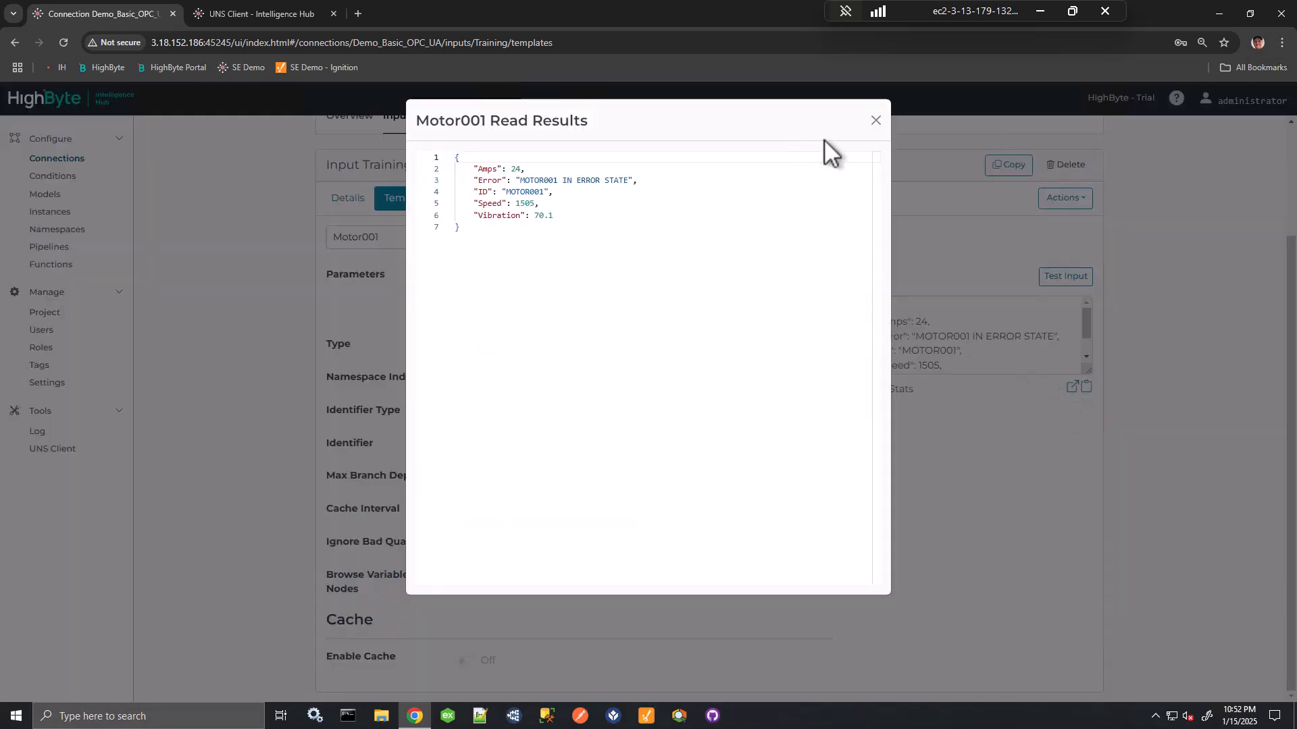
left_click(876, 121)
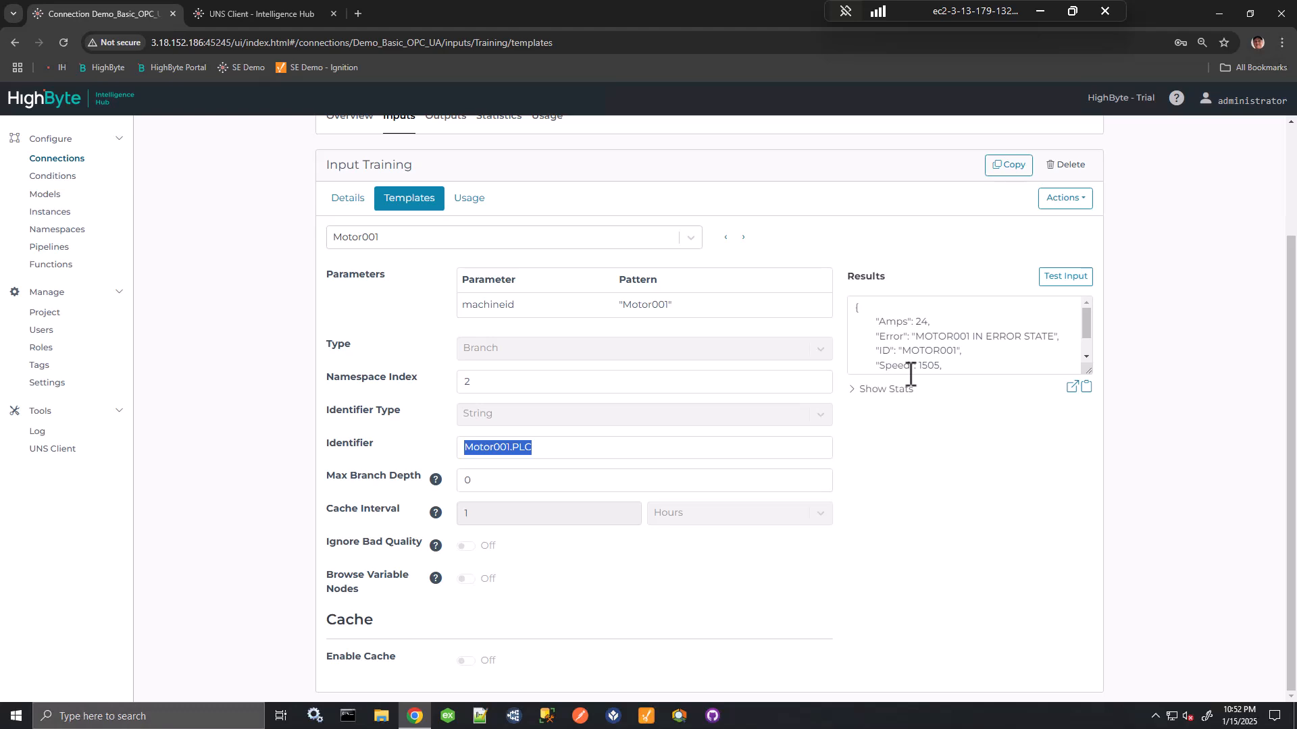
- Open the Demo_Basic_SQL_Server_Input_All_IDs_All_Motors input of the Demo_Basic_SQL_Server connection
left_click(345, 198)
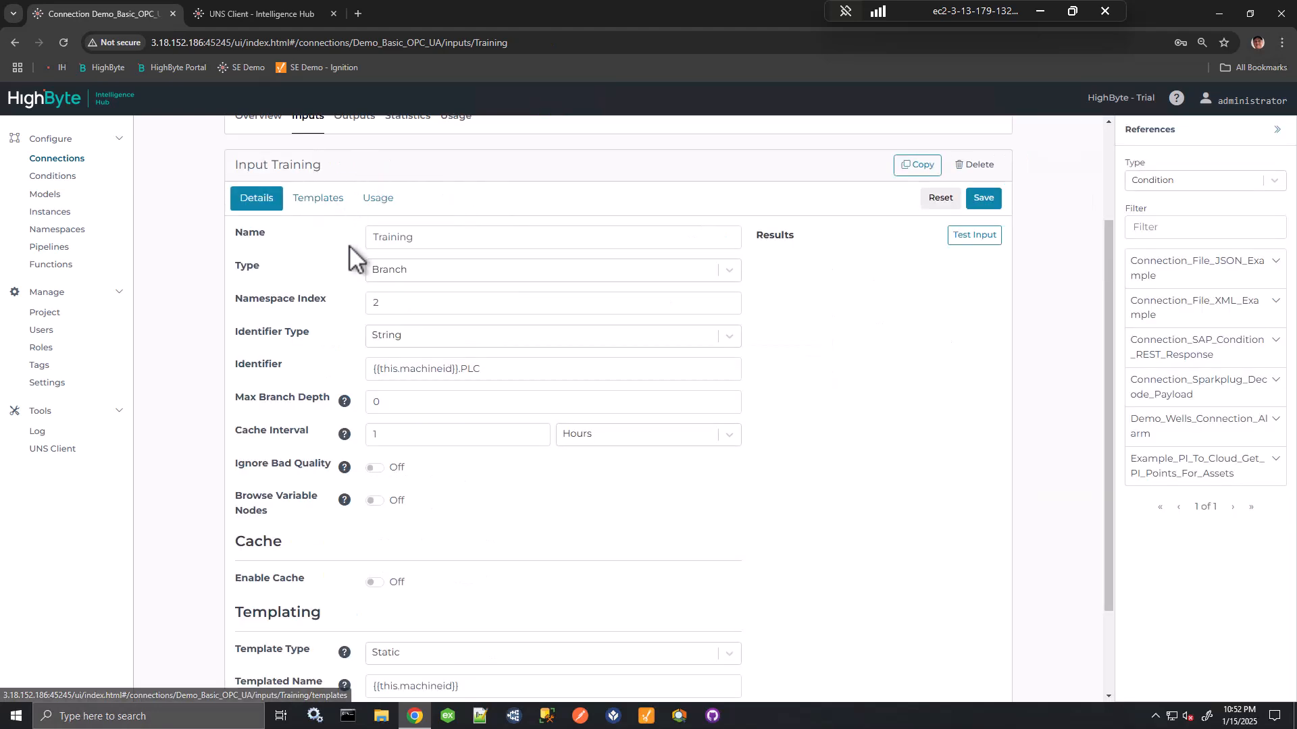
left_click(70, 160)
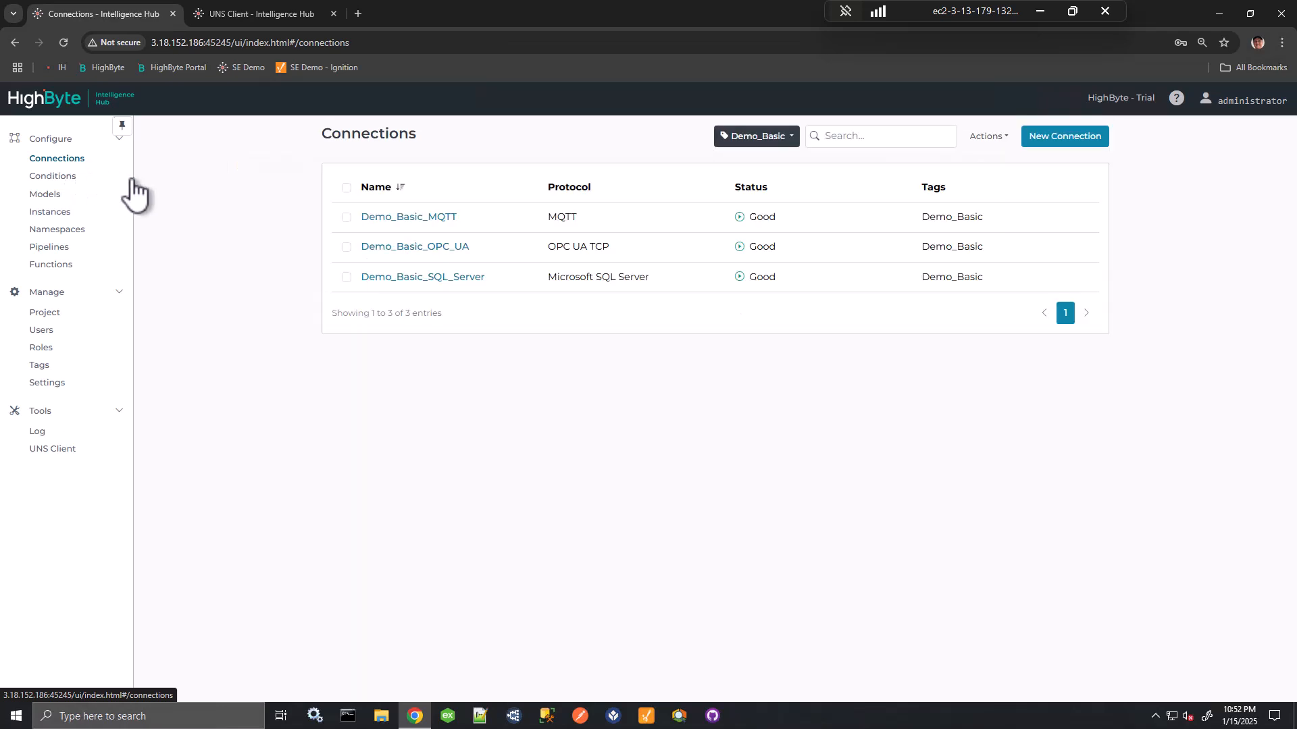
left_click(436, 278)
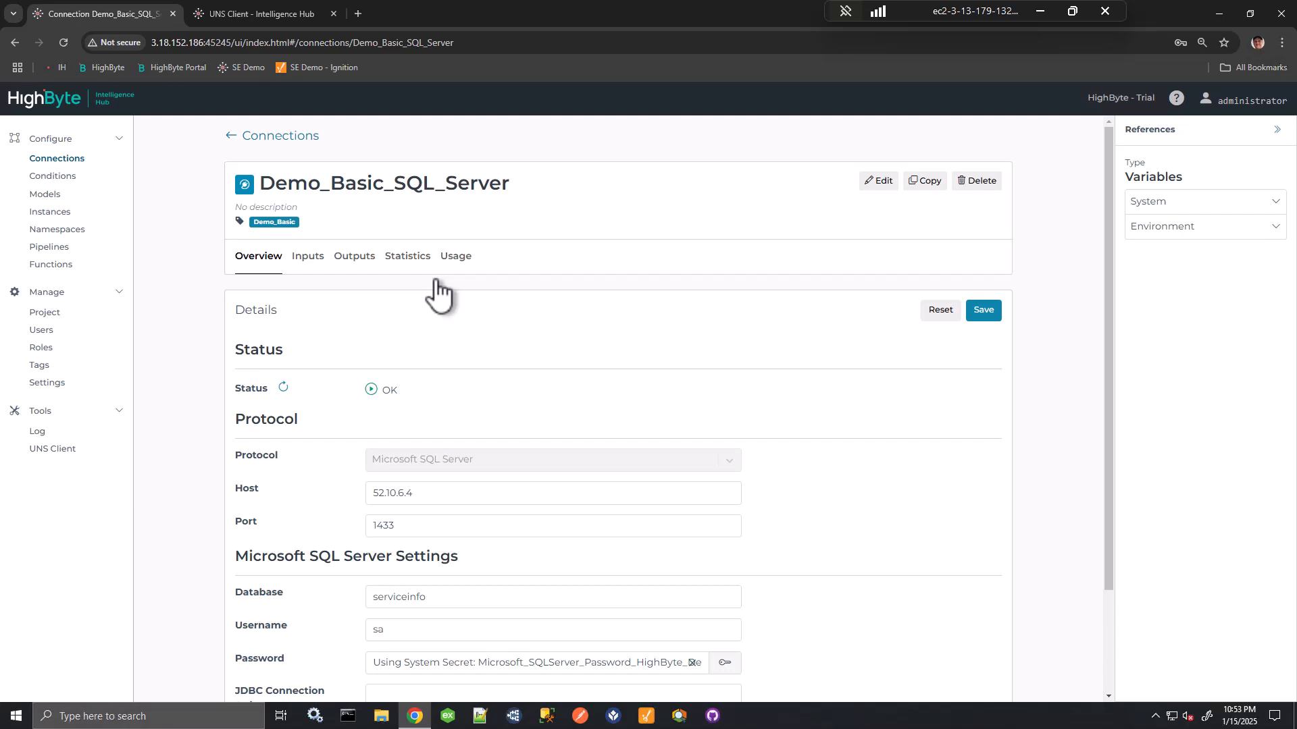
left_click(309, 258)
left_click(499, 432)
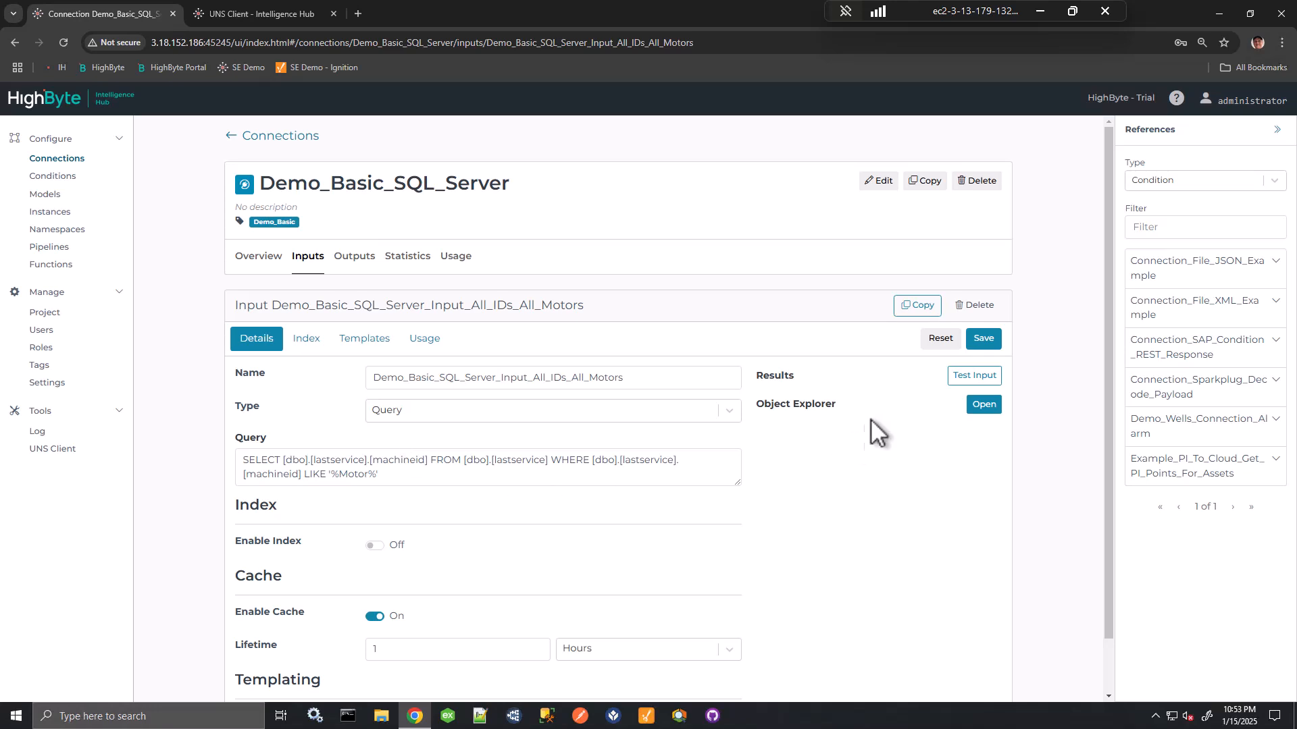
- Test the SQL query input and examine the machineid attribute in its expanded read results
left_click(974, 375)
left_click(980, 486)
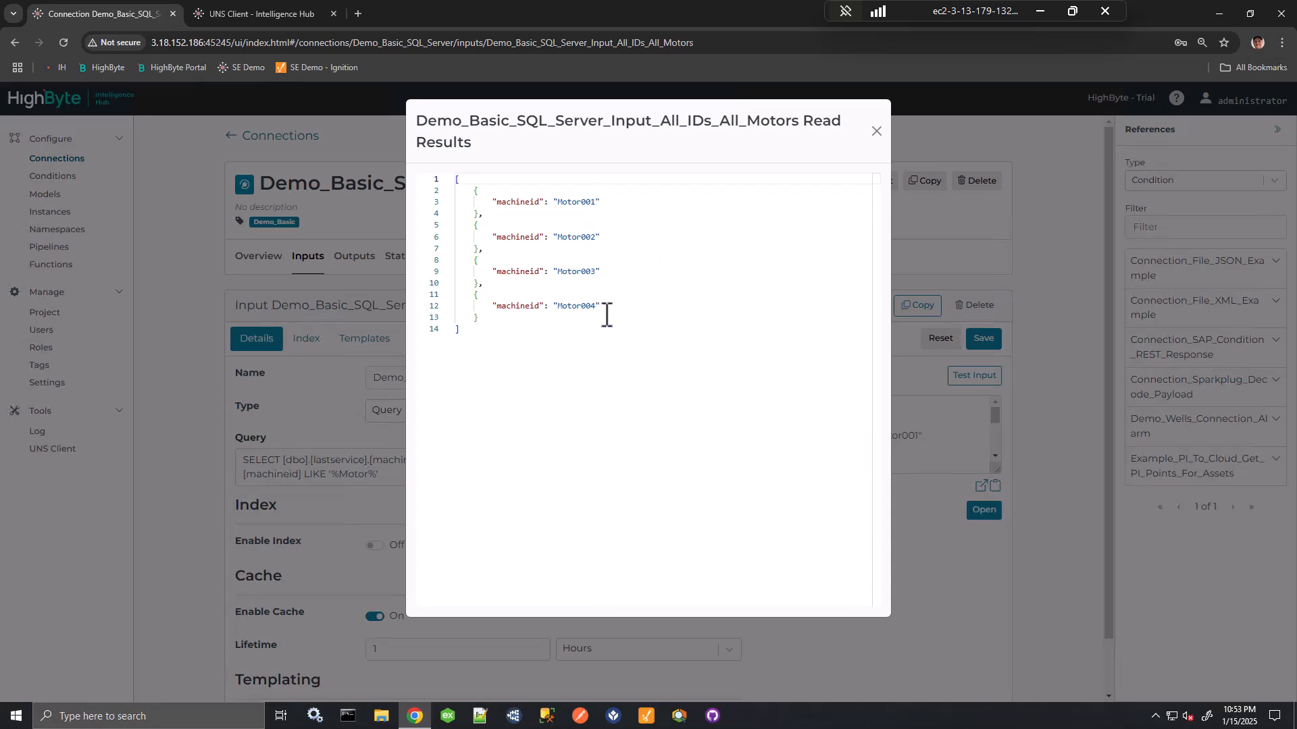
left_click_drag(497, 202, 544, 203)
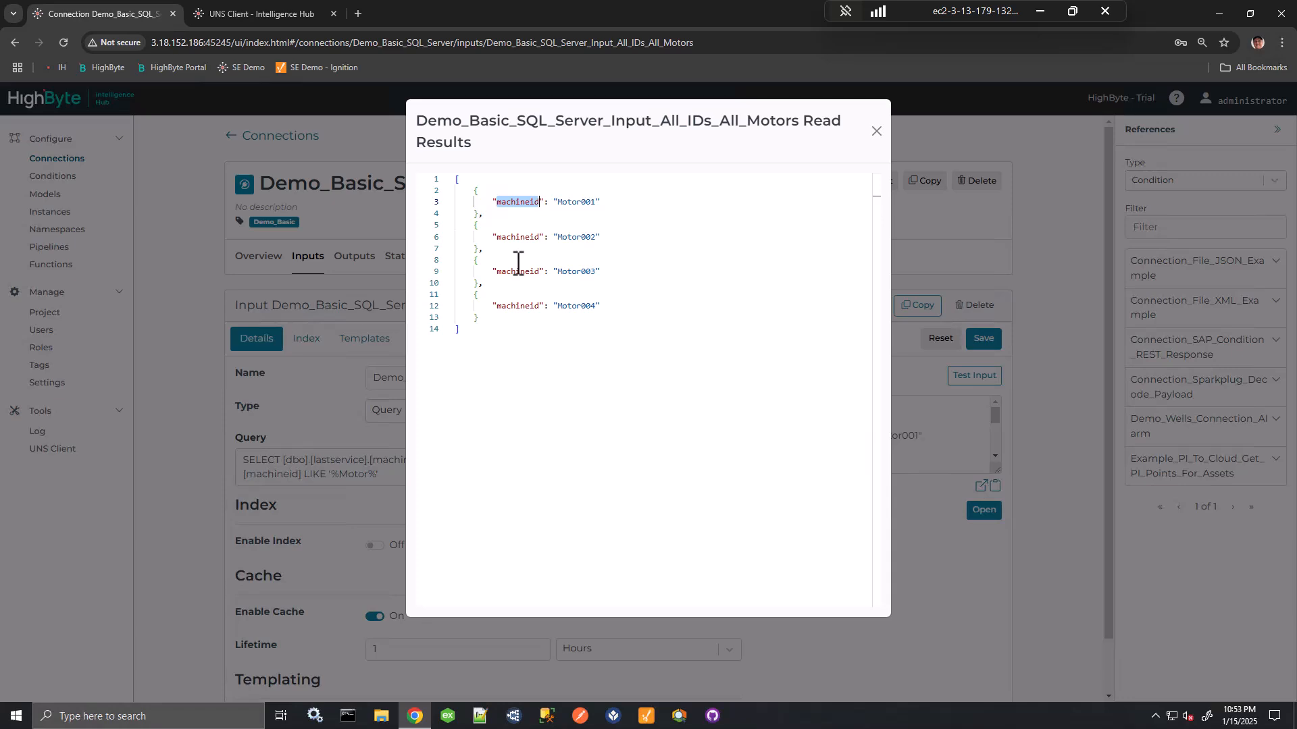
left_click(503, 201)
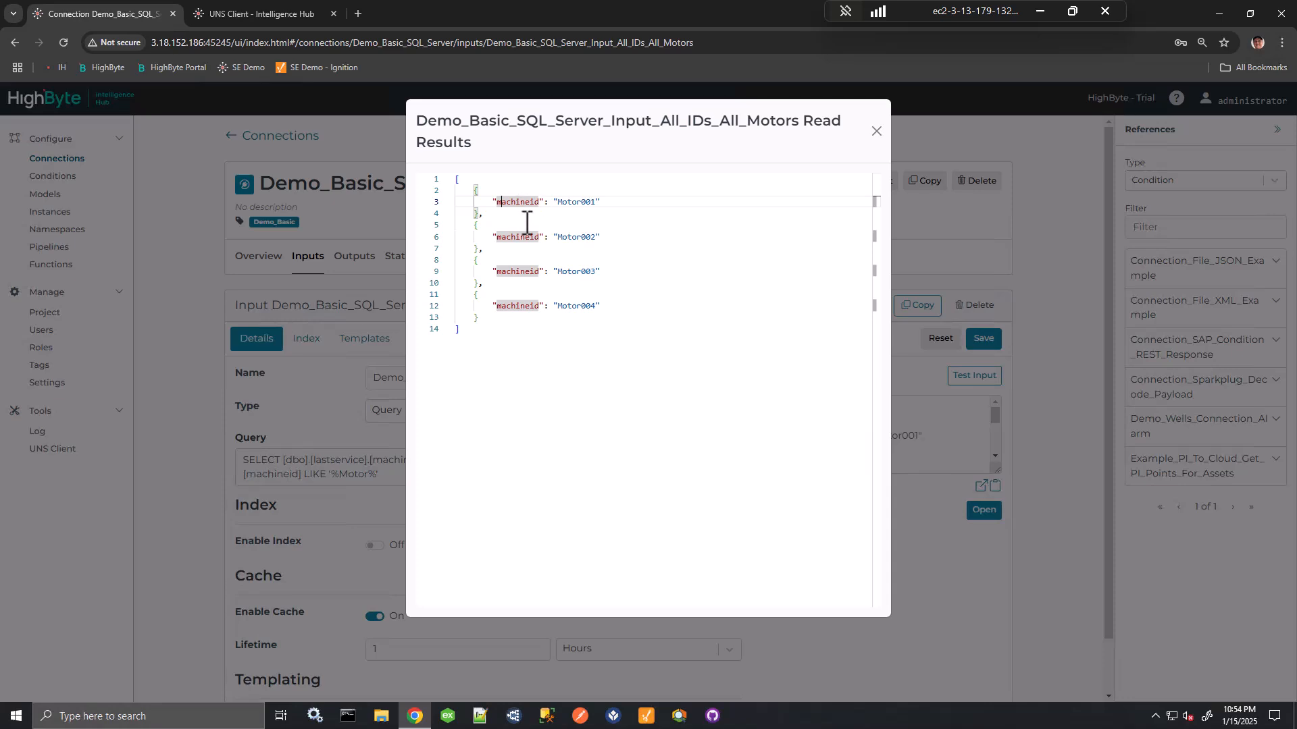
left_click(877, 131)
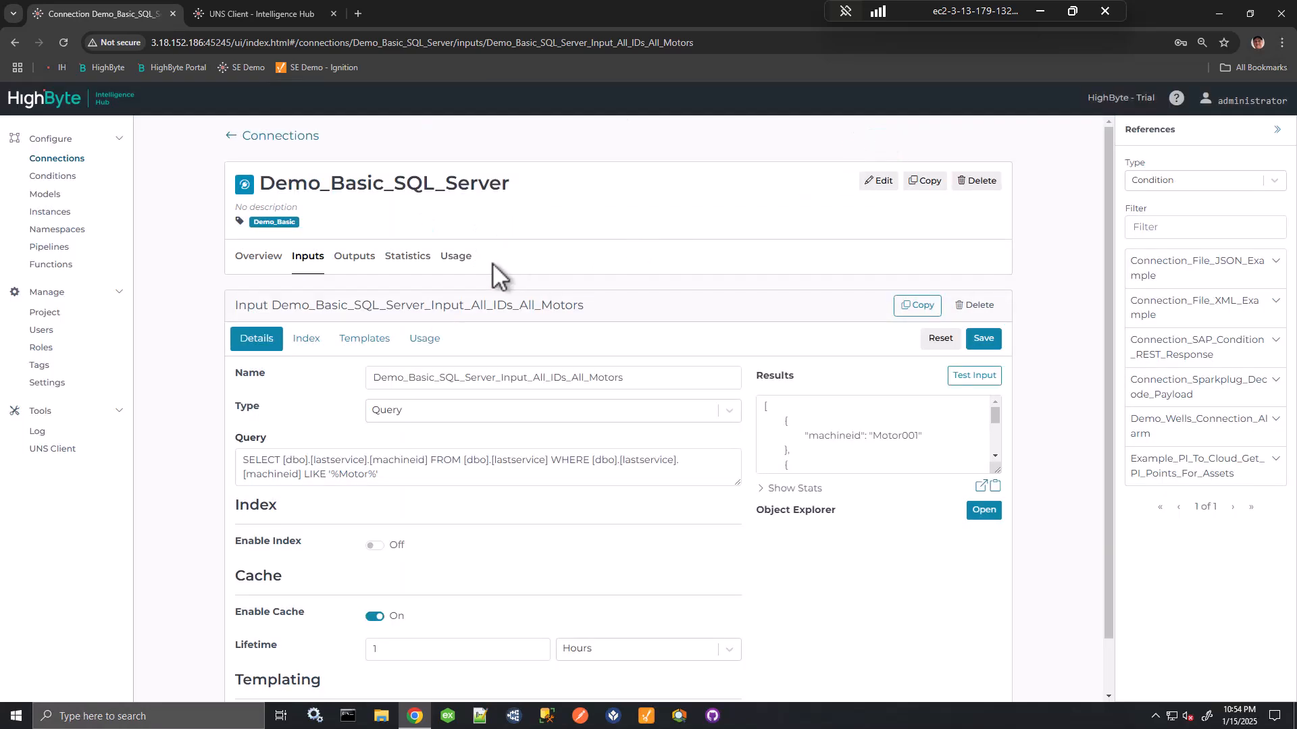
- Reopen the Training input of the Demo_Basic_OPC_UA connection and set its template type to Dynamic
left_click(71, 160)
left_click(397, 248)
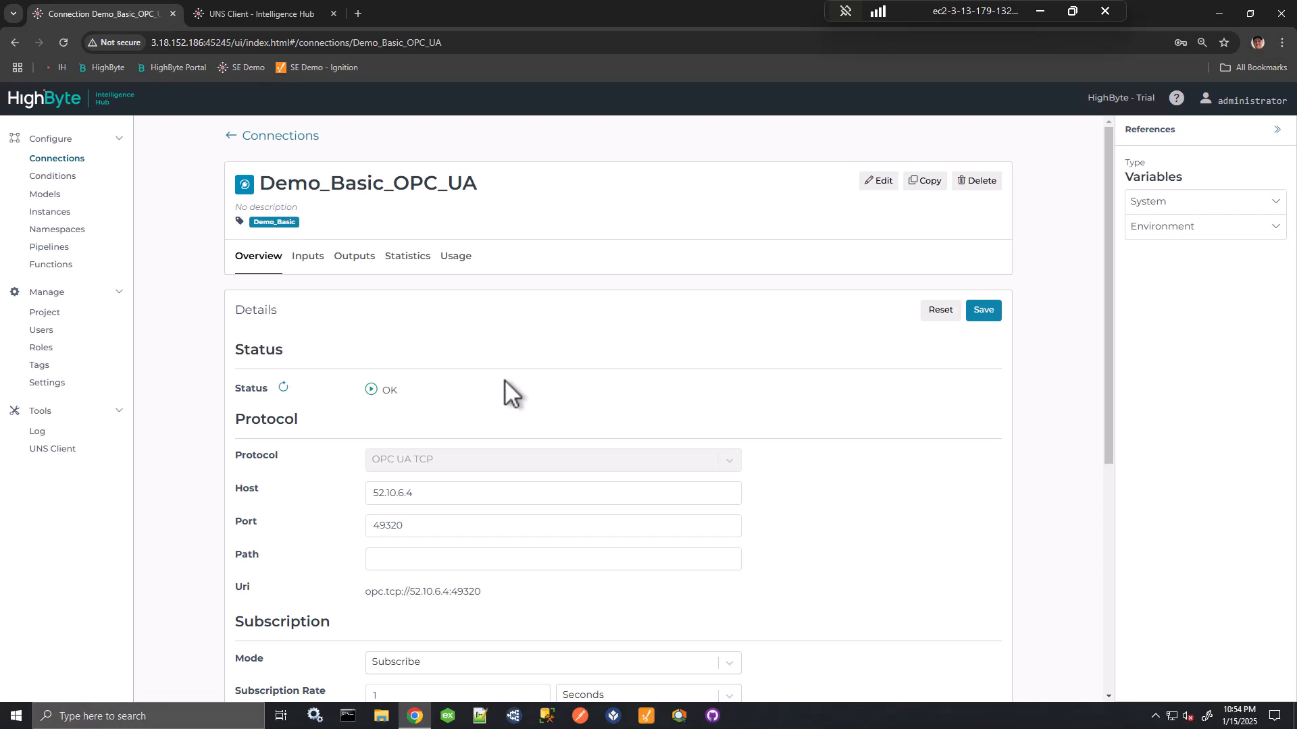
scroll(505, 383, "down", 4)
scroll(507, 390, "up", 4)
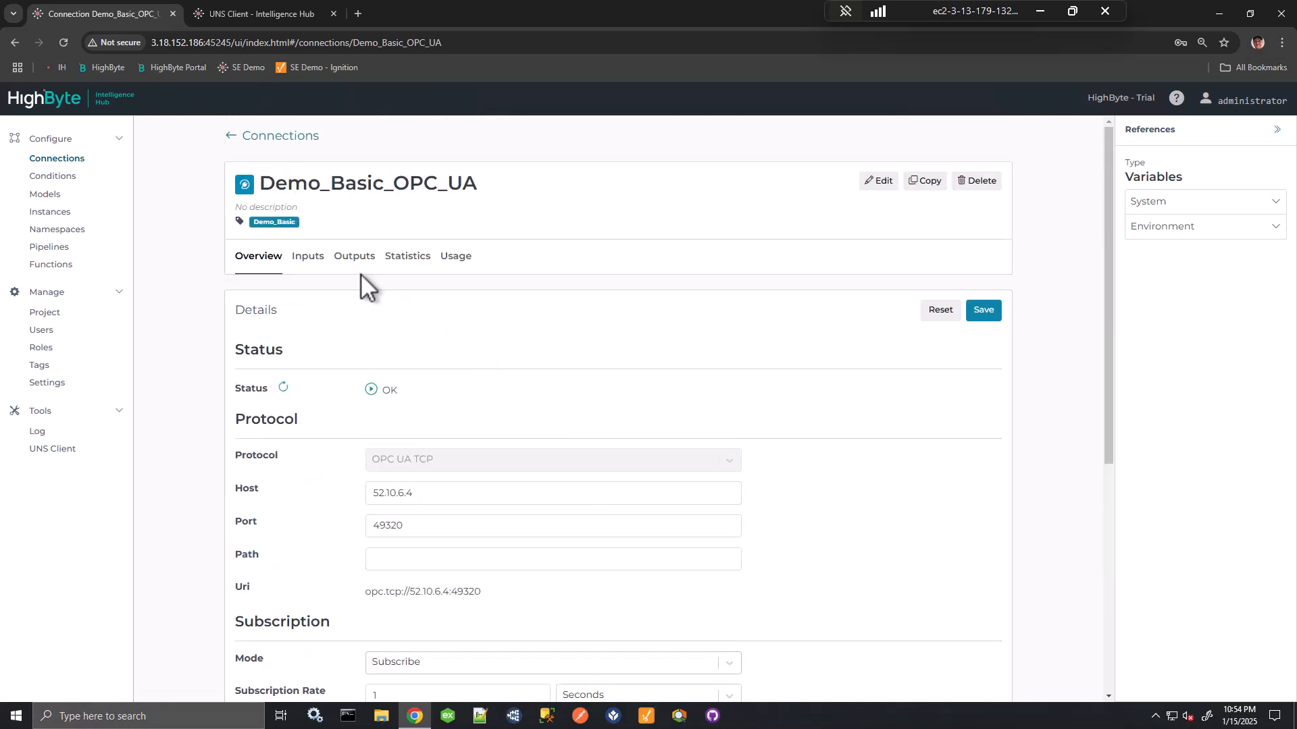
left_click(338, 270)
left_click(406, 645)
scroll(507, 472, "down", 4)
left_click(466, 533)
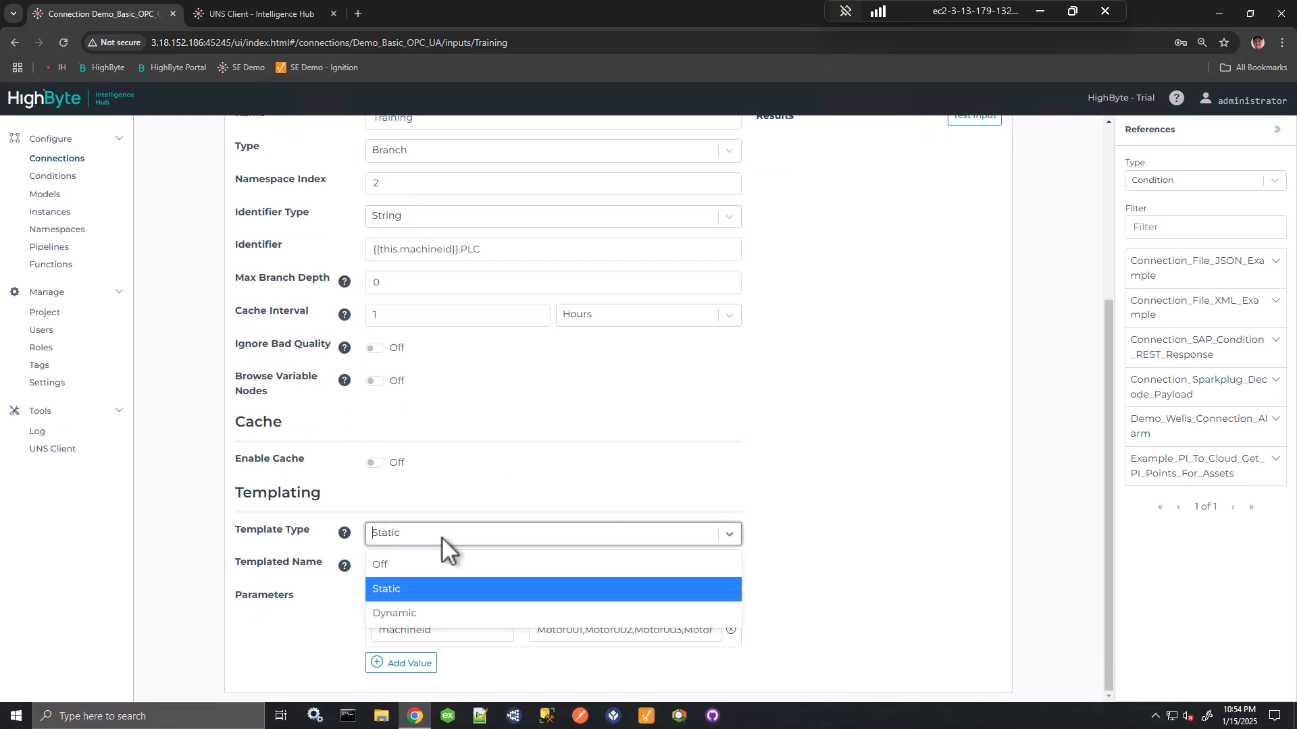
left_click(402, 608)
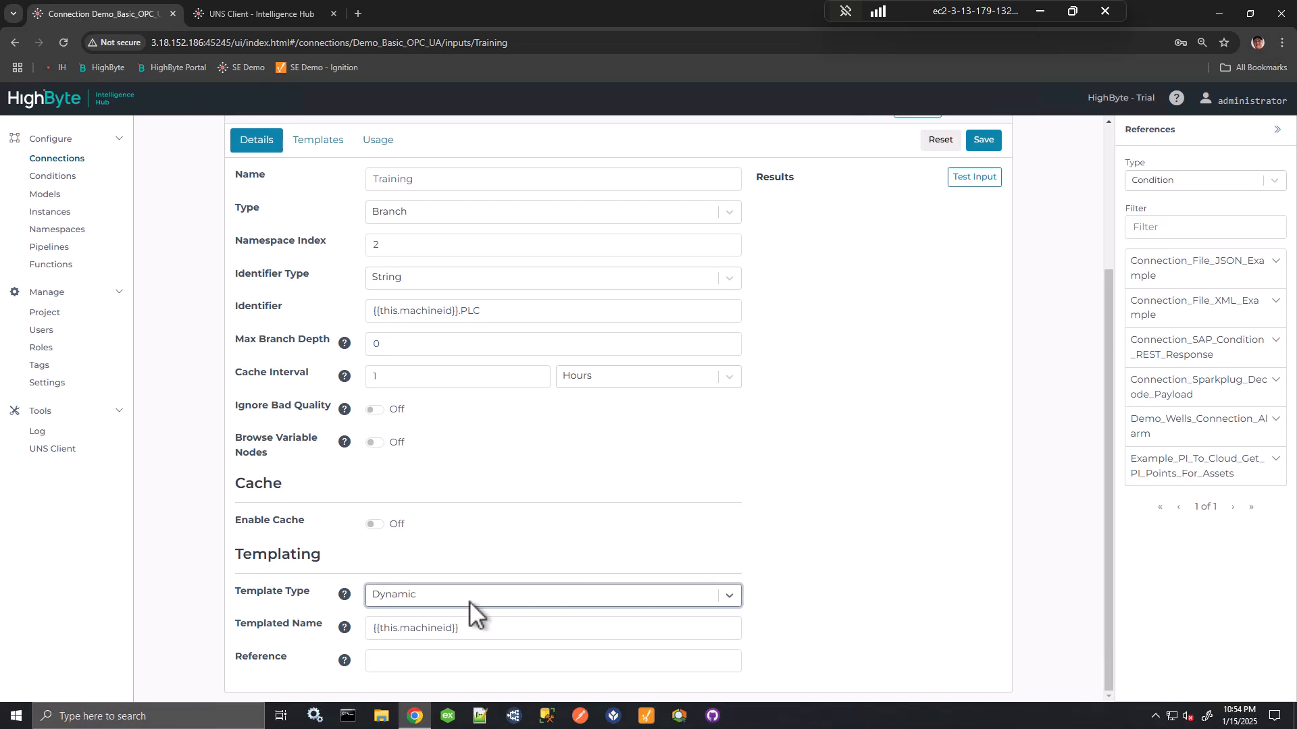
- Set the template reference to Demo_Basic_SQL_Server_Input_All_IDs_All_Motors from the Demo_Basic_SQL_Server connection's inputs, then save the Training input
left_click_drag(401, 630, 458, 628)
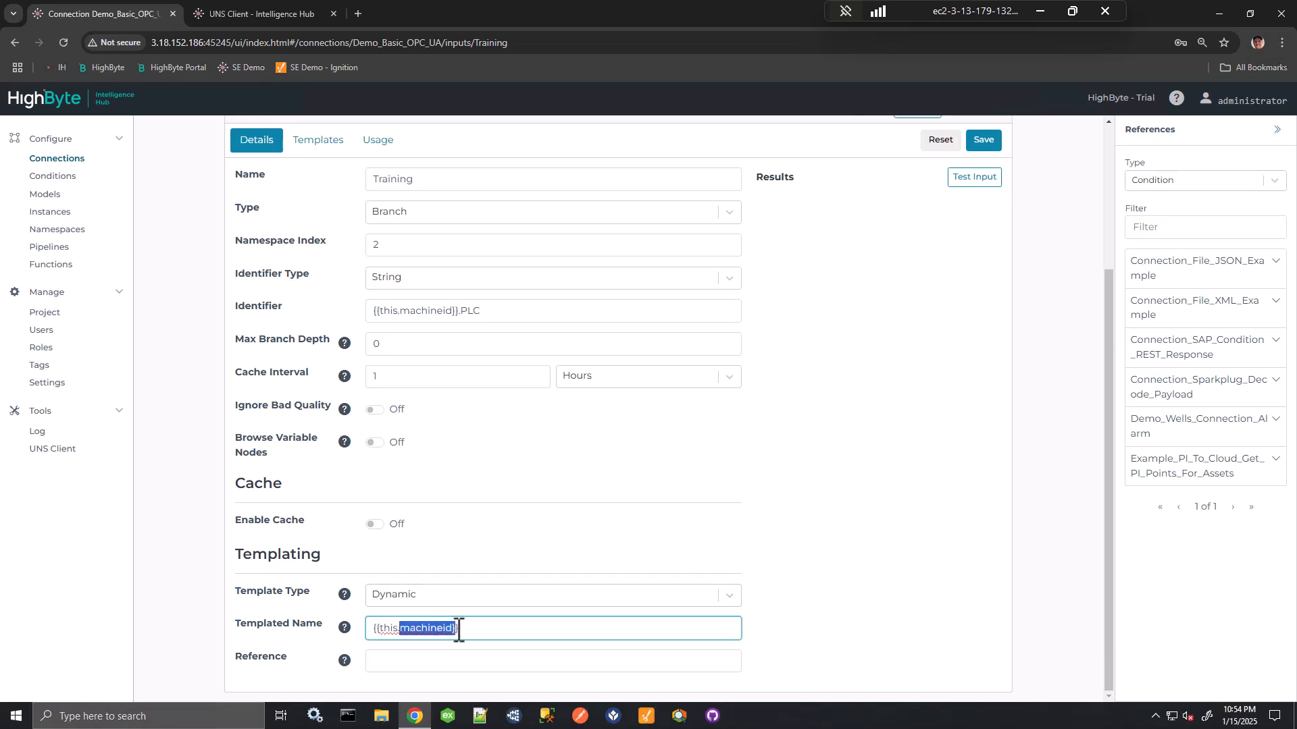
left_click(1161, 177)
left_click(1148, 233)
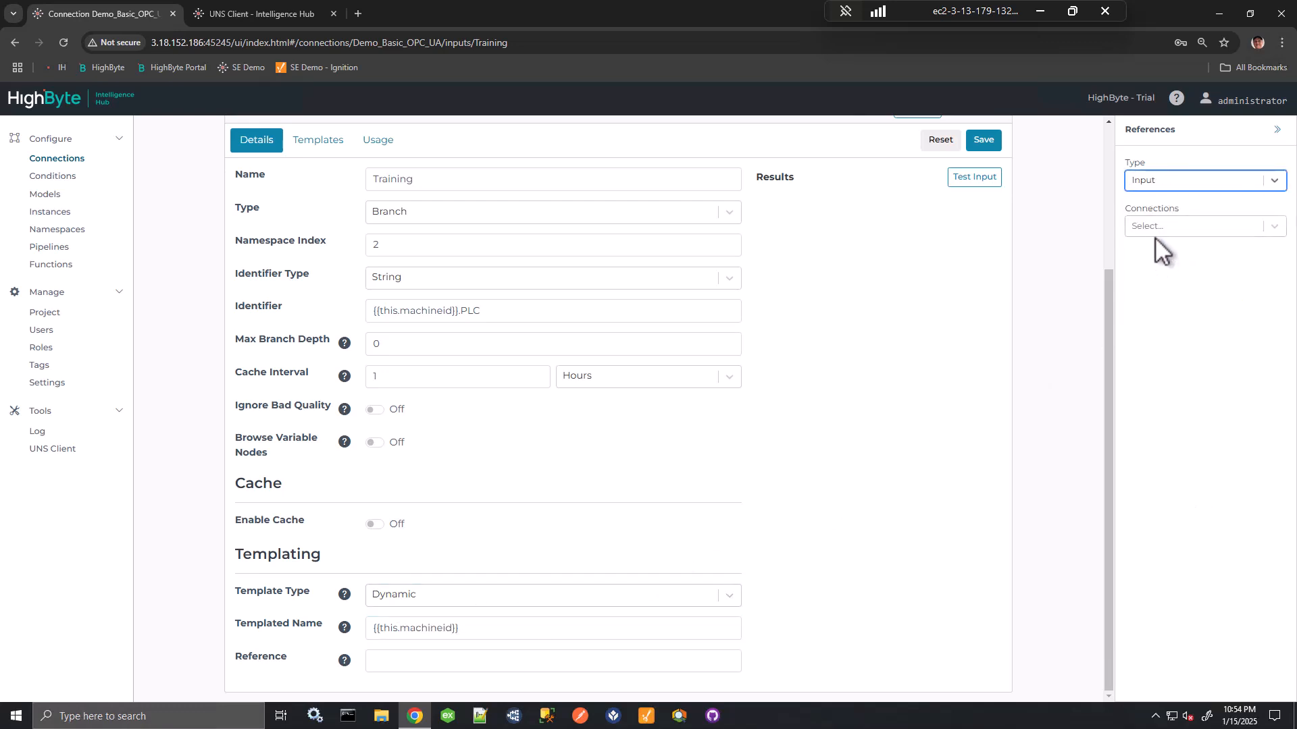
left_click(1153, 230)
type("Basic")
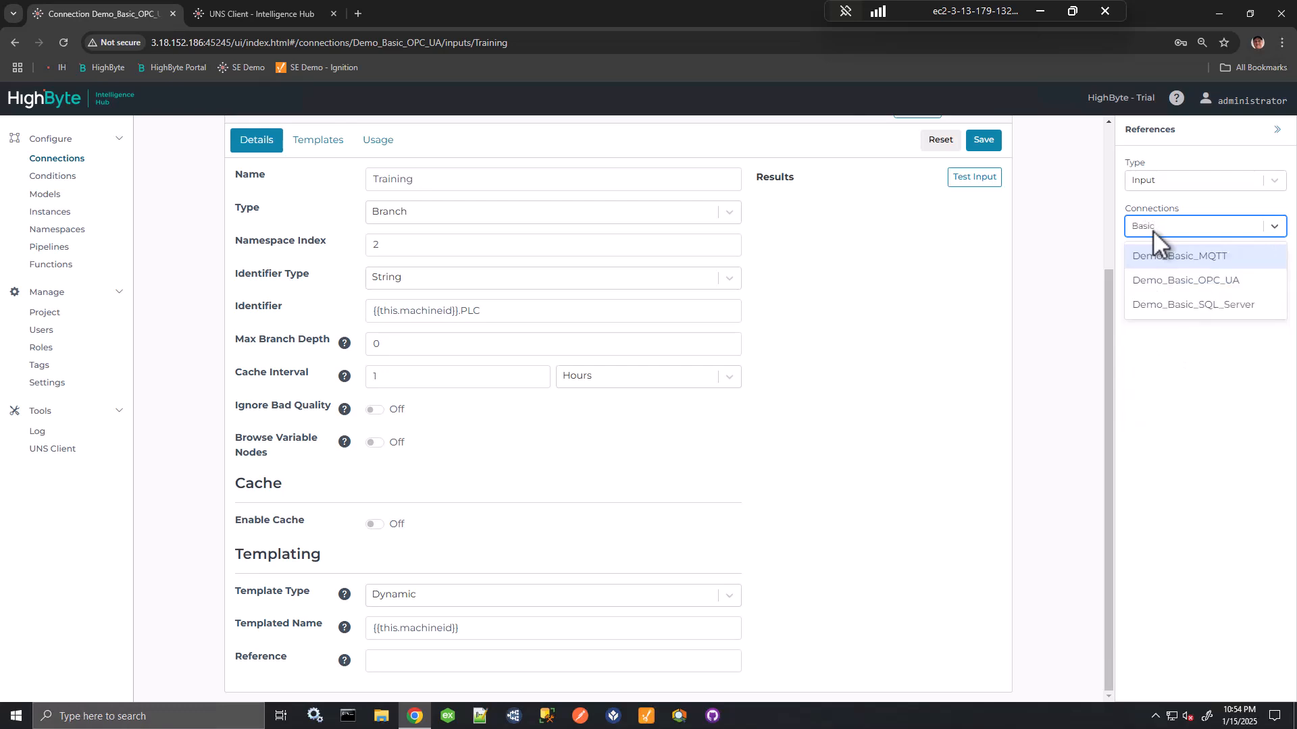
left_click(1200, 305)
left_click_drag(1205, 317, 480, 661)
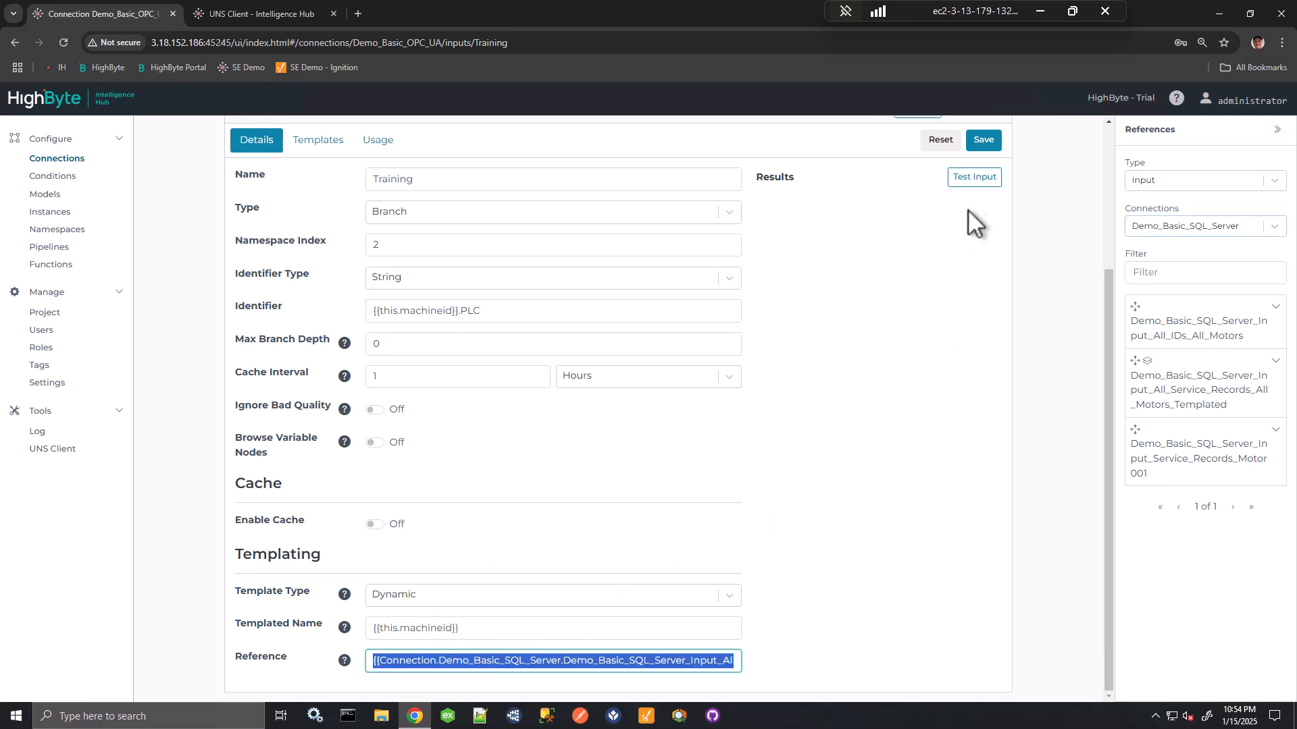
left_click(983, 143)
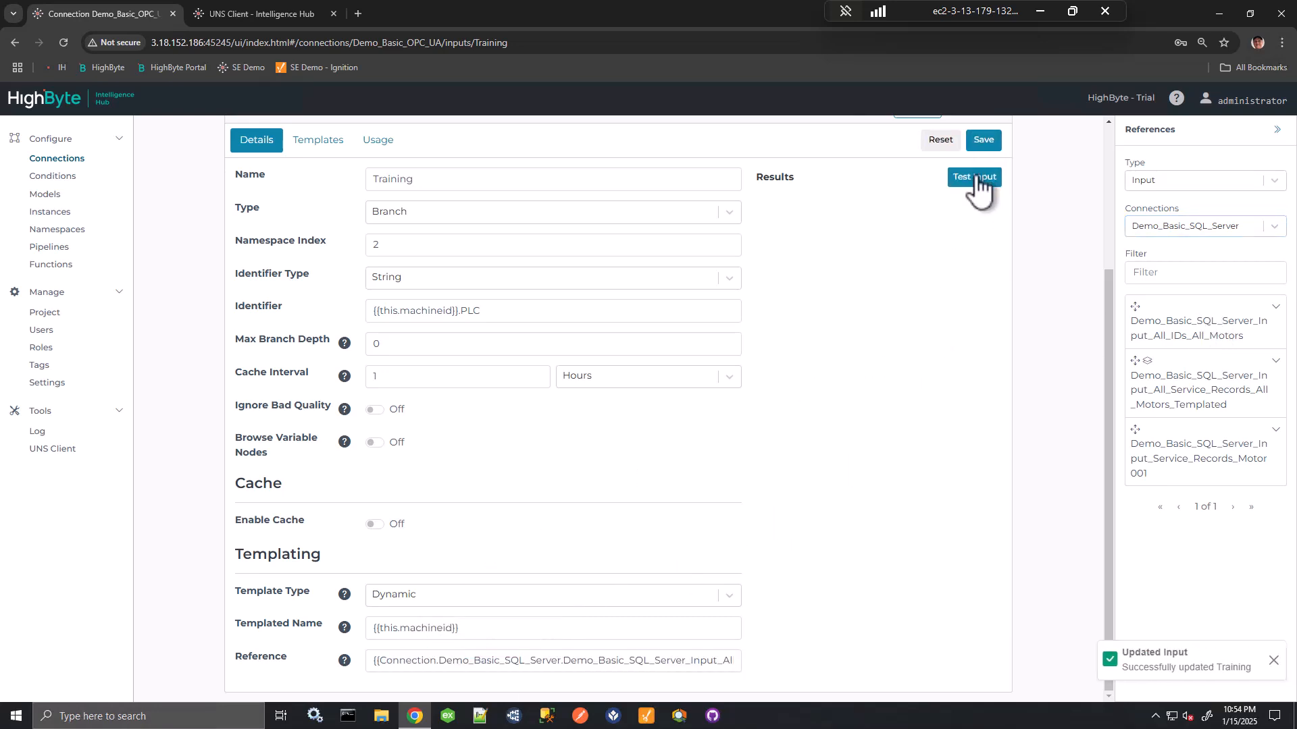
- Test the dynamically templated Training input and examine its expanded read results
left_click(976, 179)
left_click(981, 288)
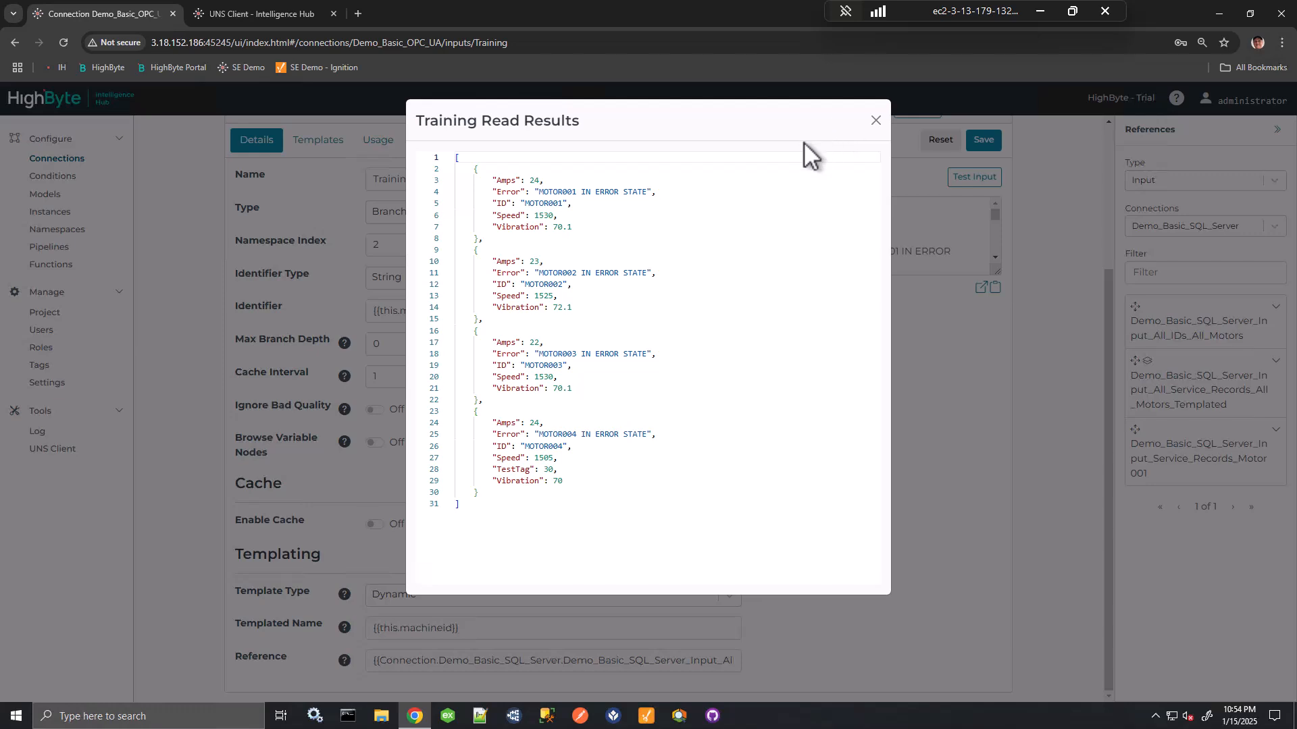
left_click(876, 121)
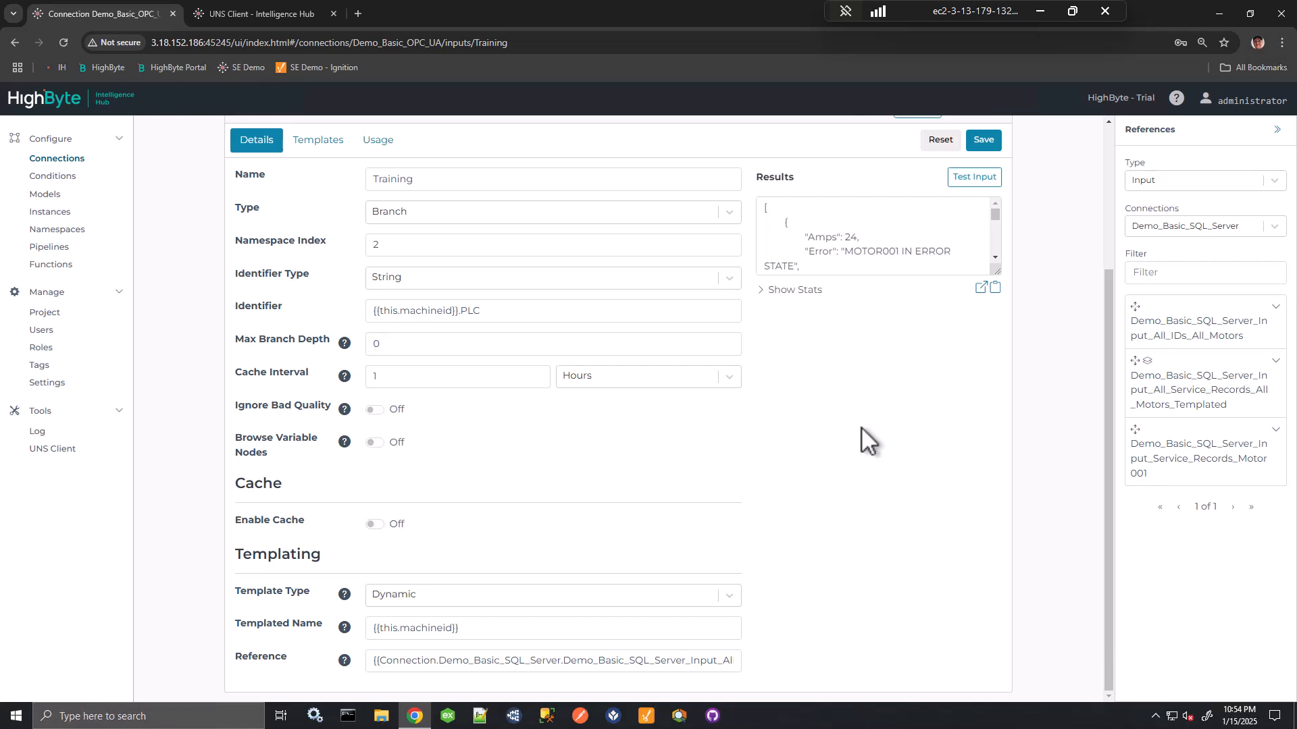
- Check the Motor001 parameter pattern among the dynamically generated templates, then return to the Training input's details
scroll(411, 304, "up", 2)
left_click(323, 279)
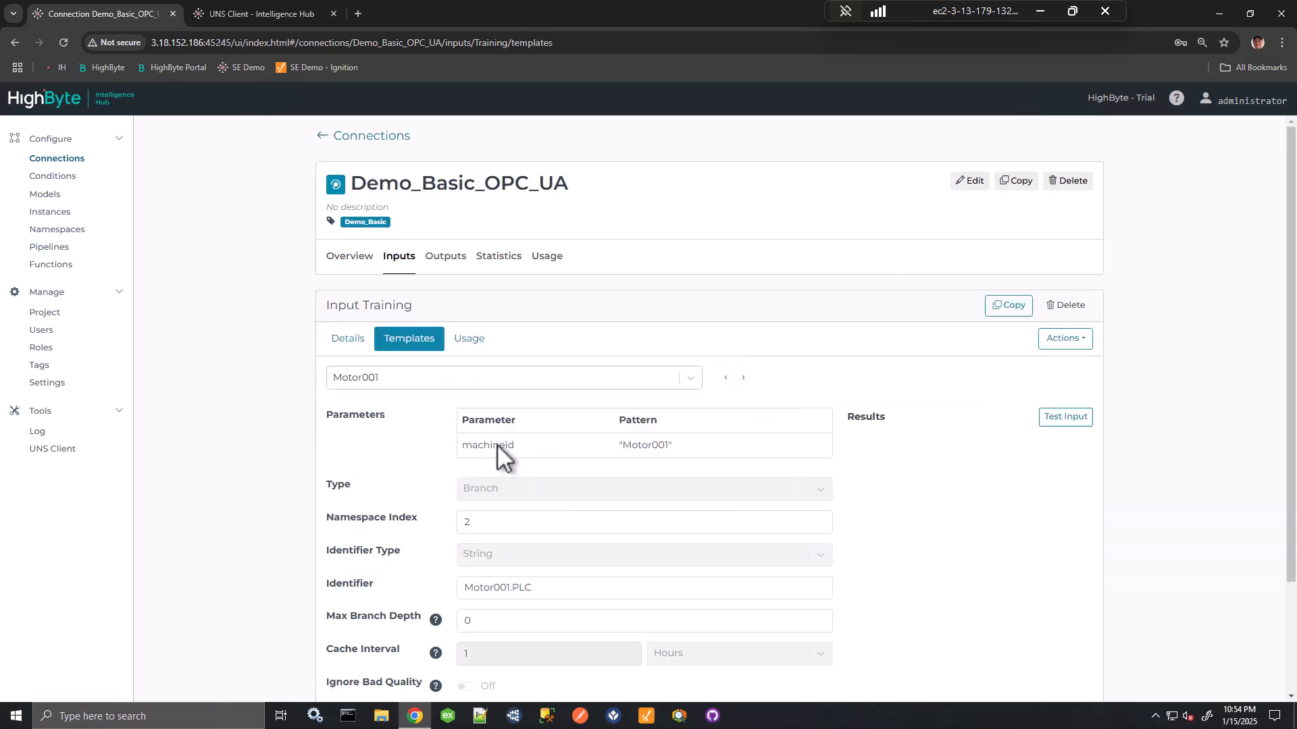
left_click_drag(623, 444, 674, 446)
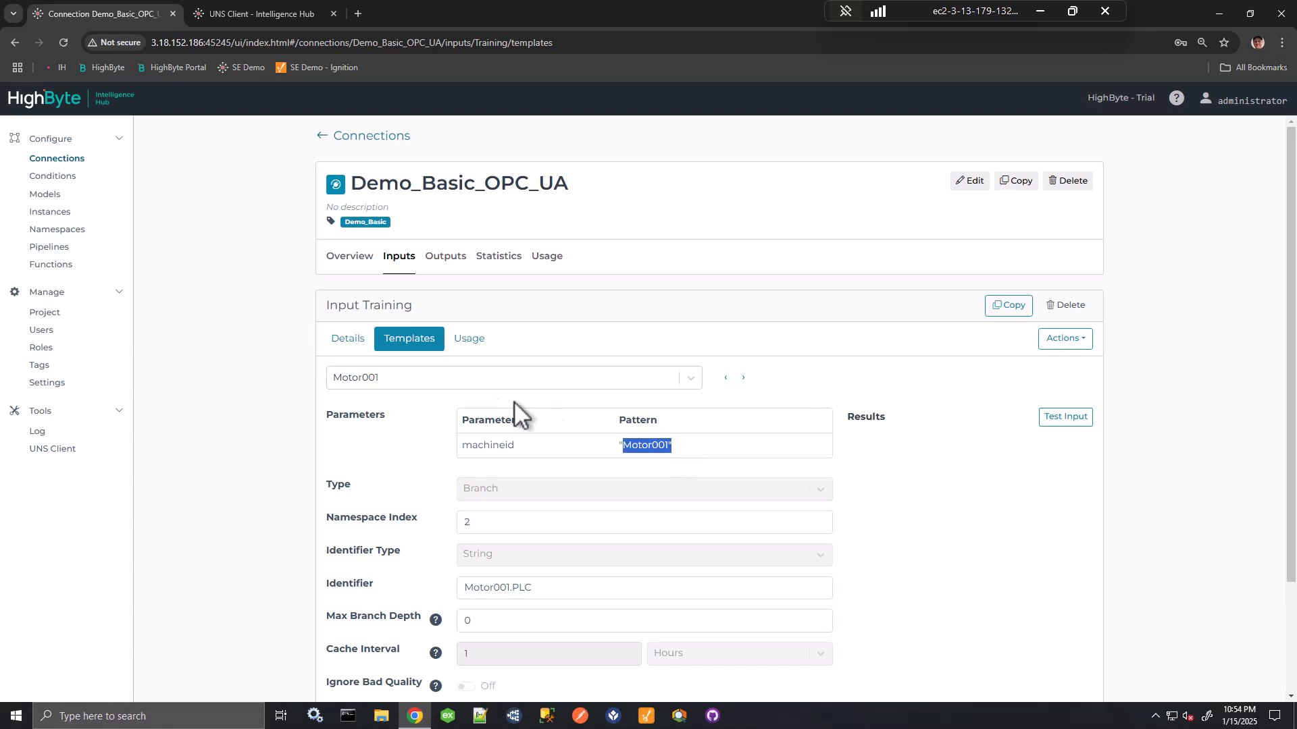
left_click(348, 343)
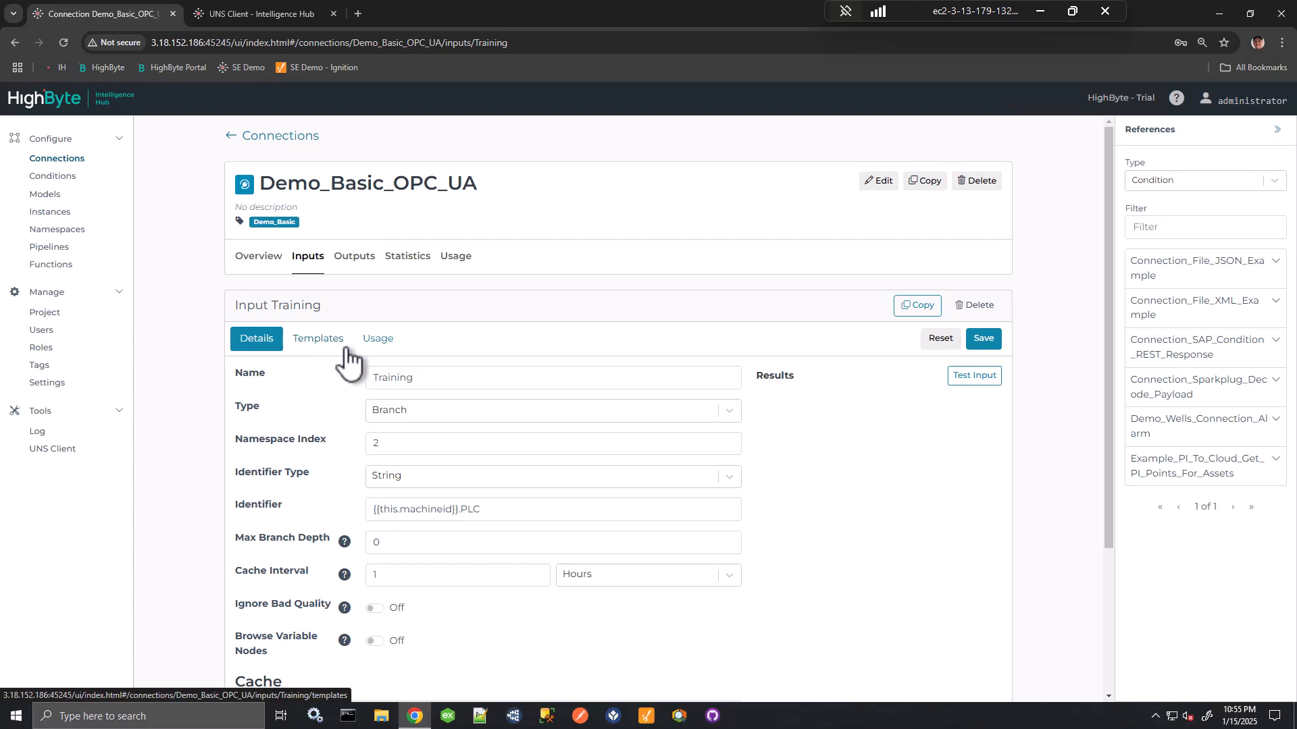
- Switch the Training input's template type back to Static, leaving its cache disabled
scroll(865, 580, "down", 3)
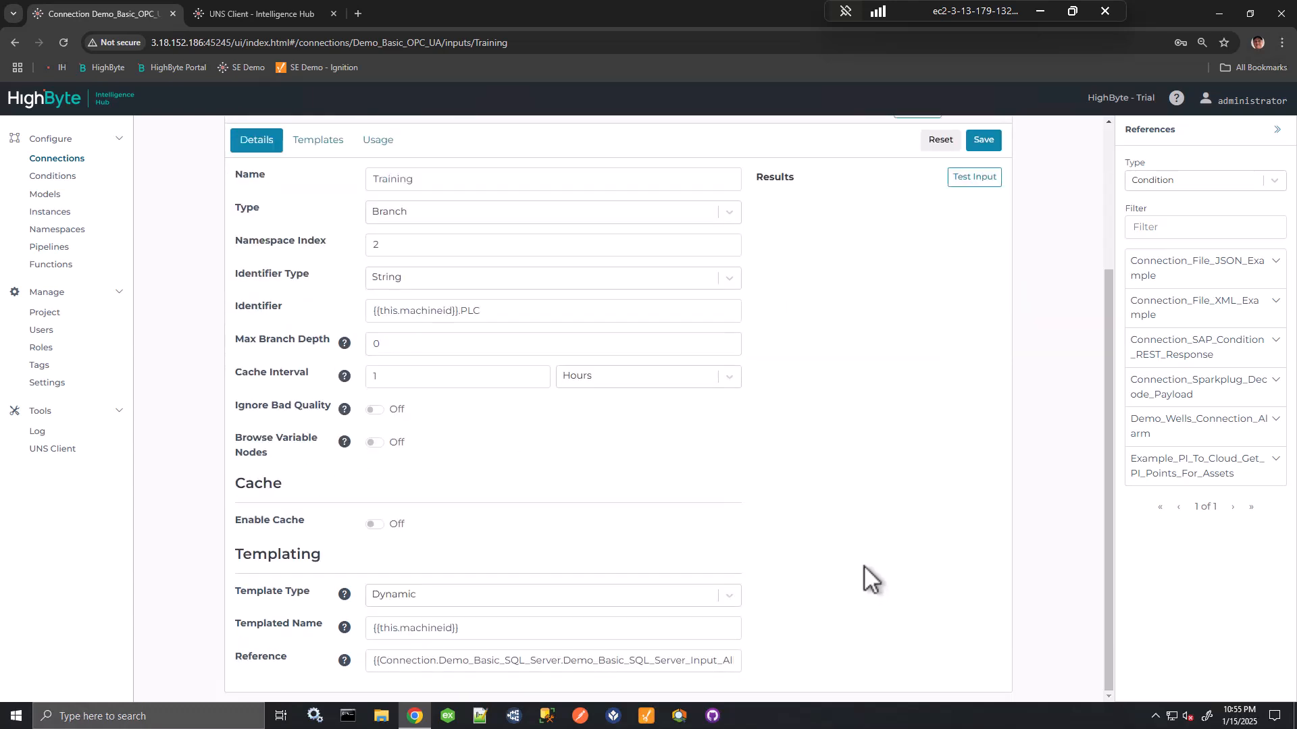
left_click(373, 526)
left_click(375, 524)
left_click(399, 598)
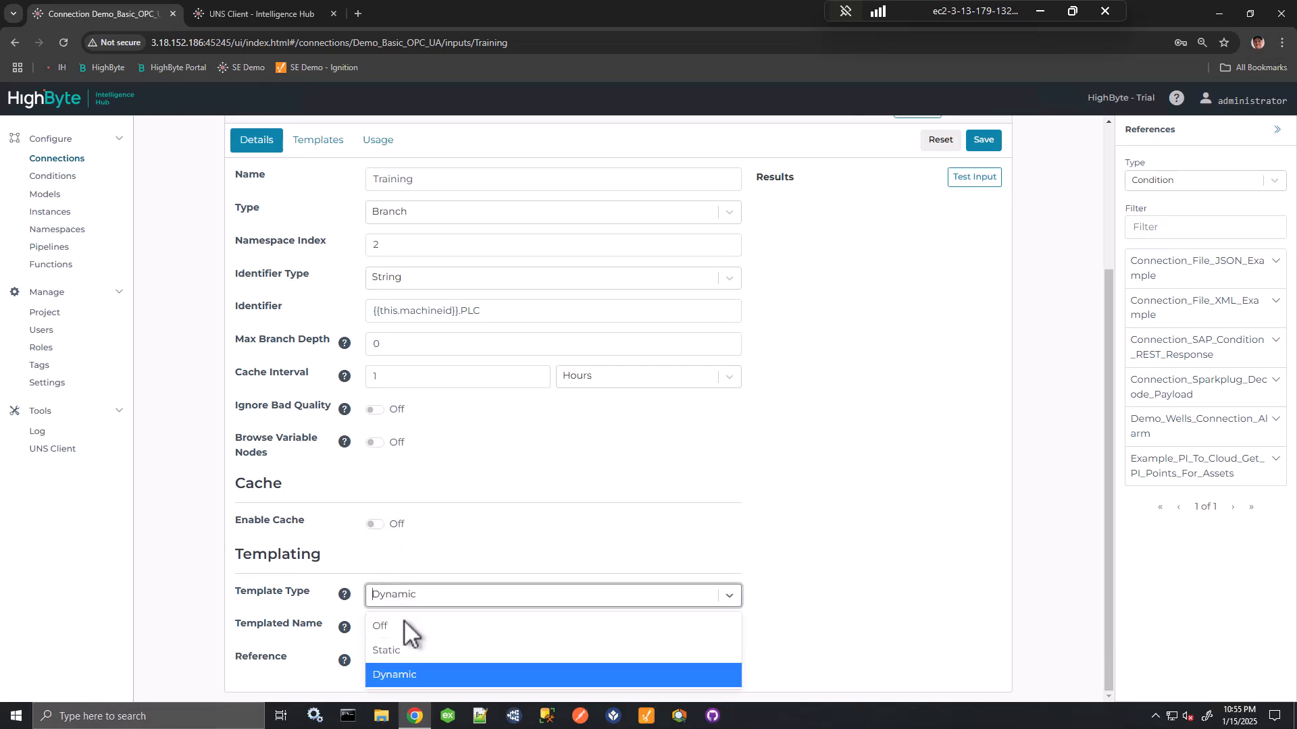
left_click(400, 649)
scroll(635, 517, "down", 1)
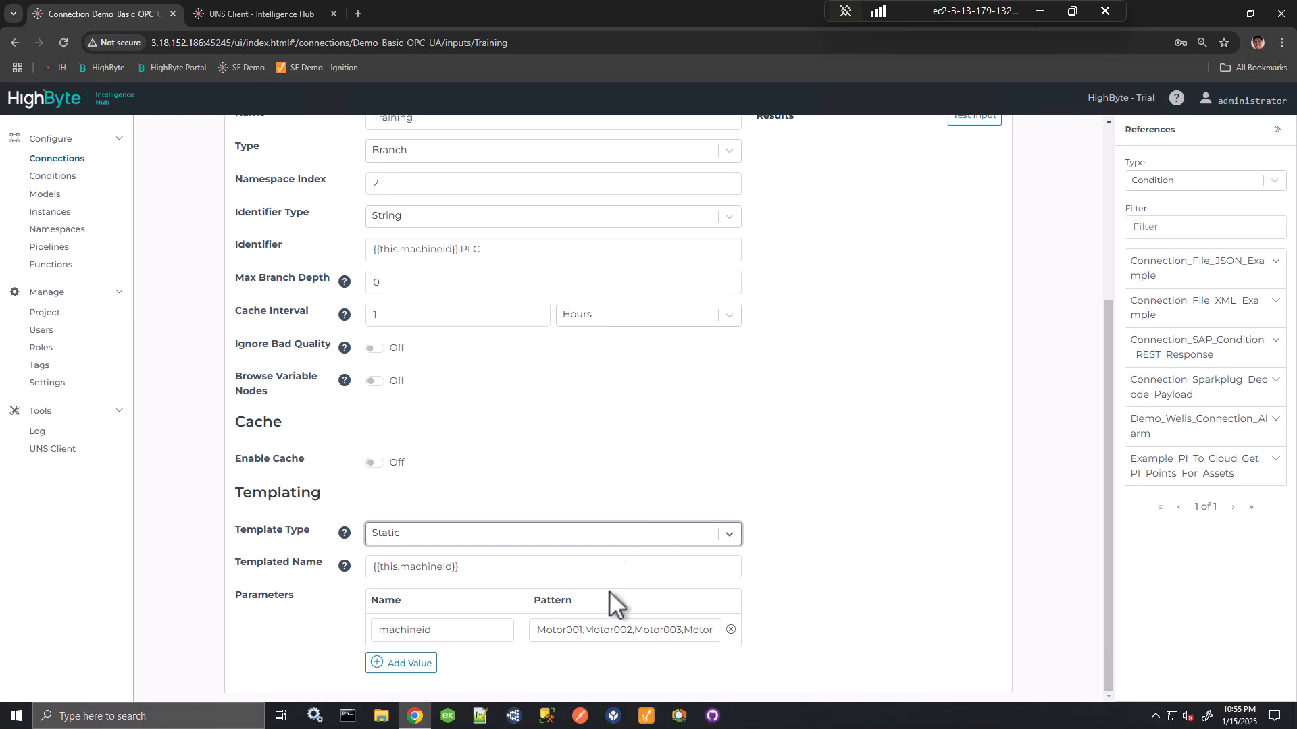
- Add a second template parameter named another with the pattern test, and try to save the Training input
left_click(410, 666)
left_click(414, 662)
type("another")
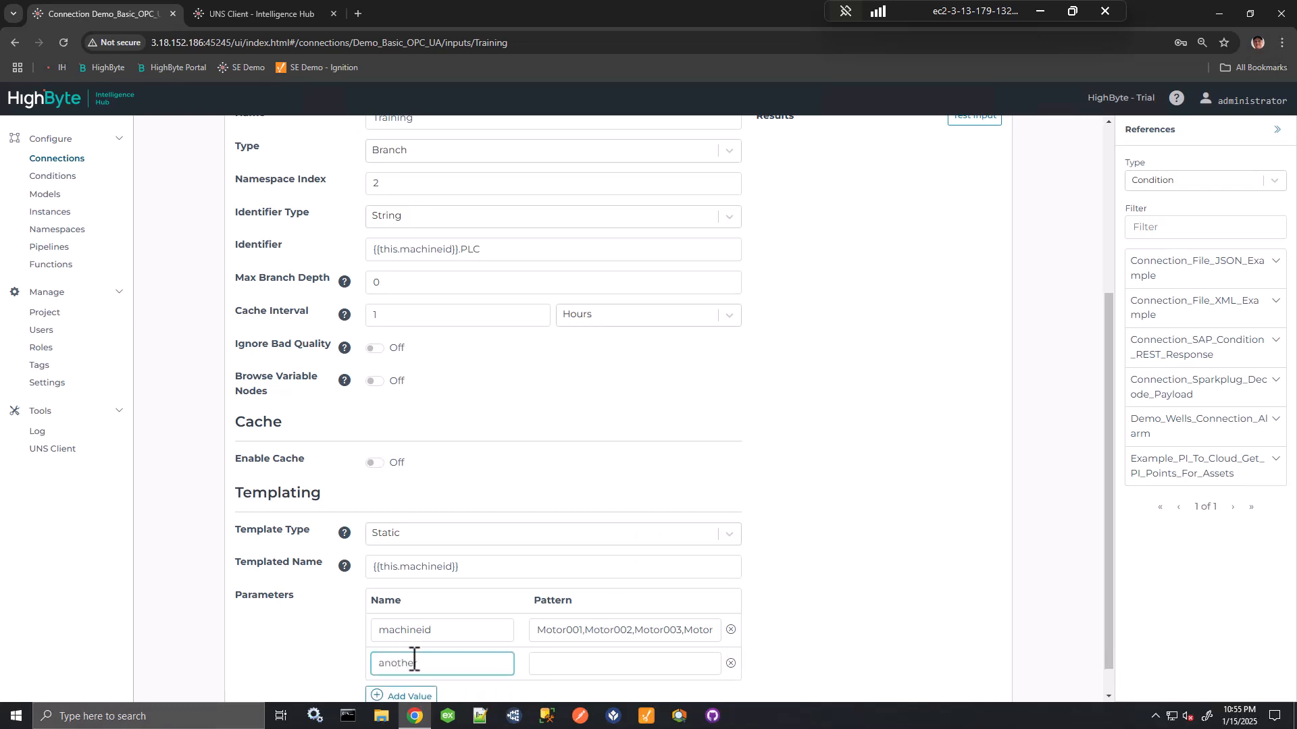
scroll(471, 665, "down", 1)
left_click(540, 634)
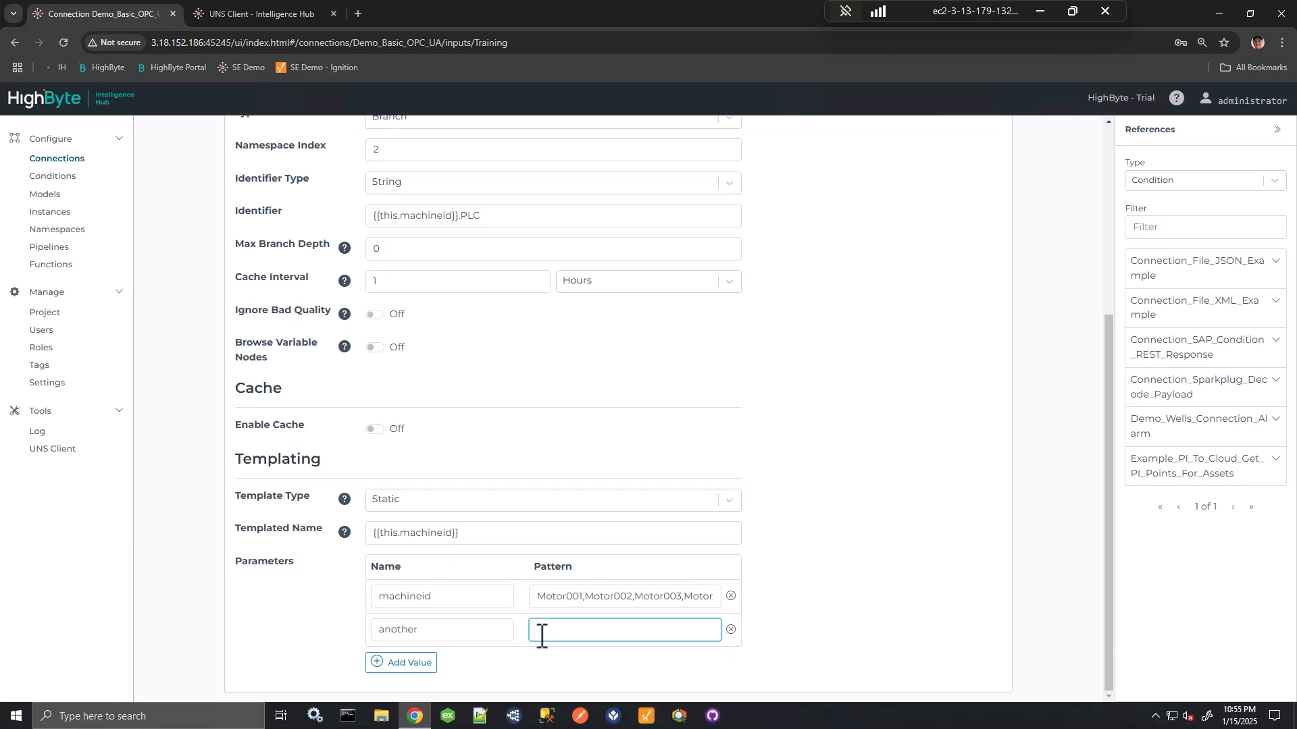
type("test")
left_click(850, 450)
scroll(851, 447, "up", 5)
left_click(958, 373)
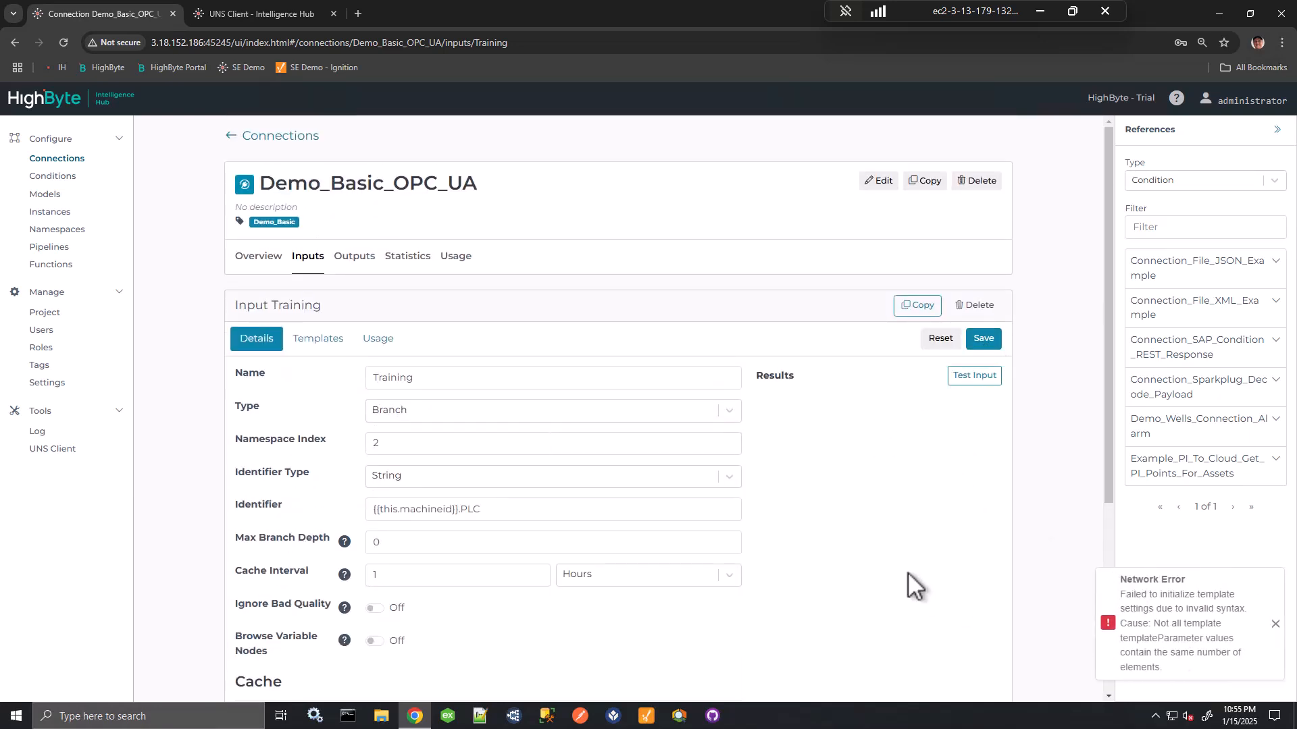
- Set the another parameter's pattern to test*4, then save and test the Training input
scroll(898, 575, "down", 4)
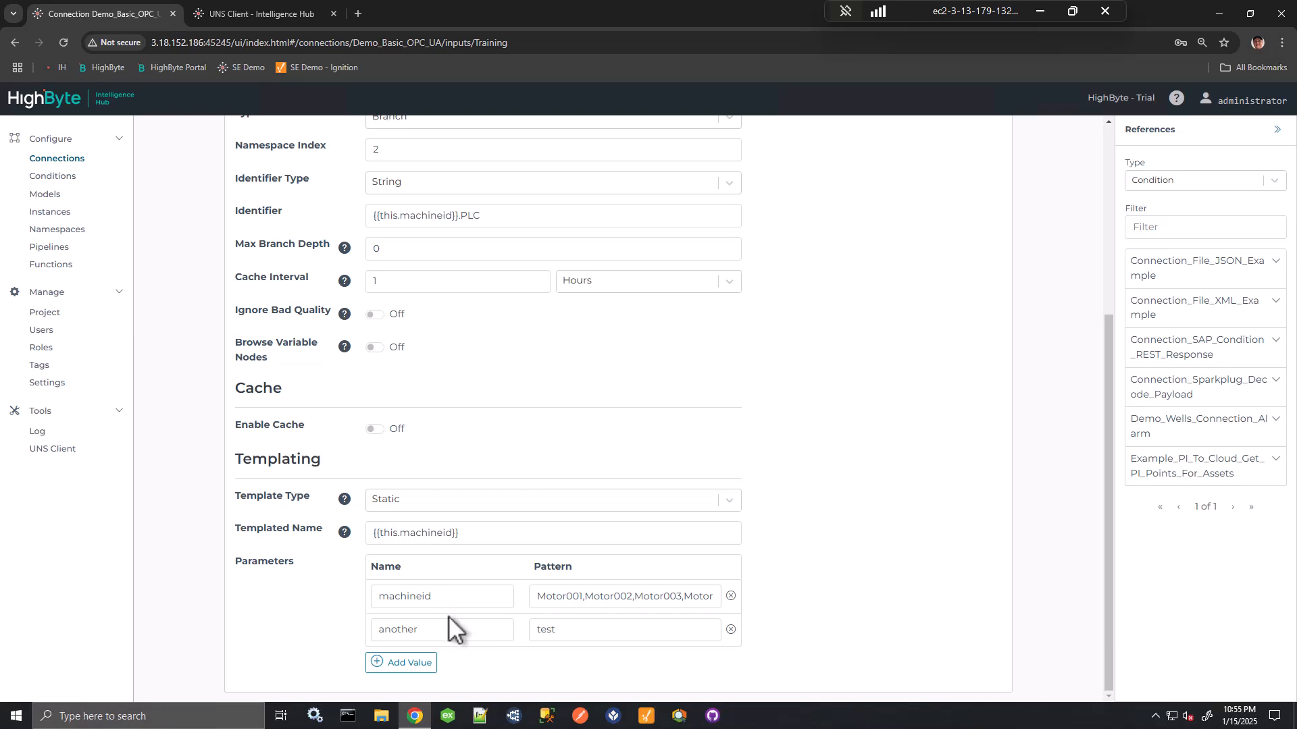
left_click(574, 628)
type("12")
left_click(875, 500)
scroll(877, 499, "up", 5)
left_click(982, 340)
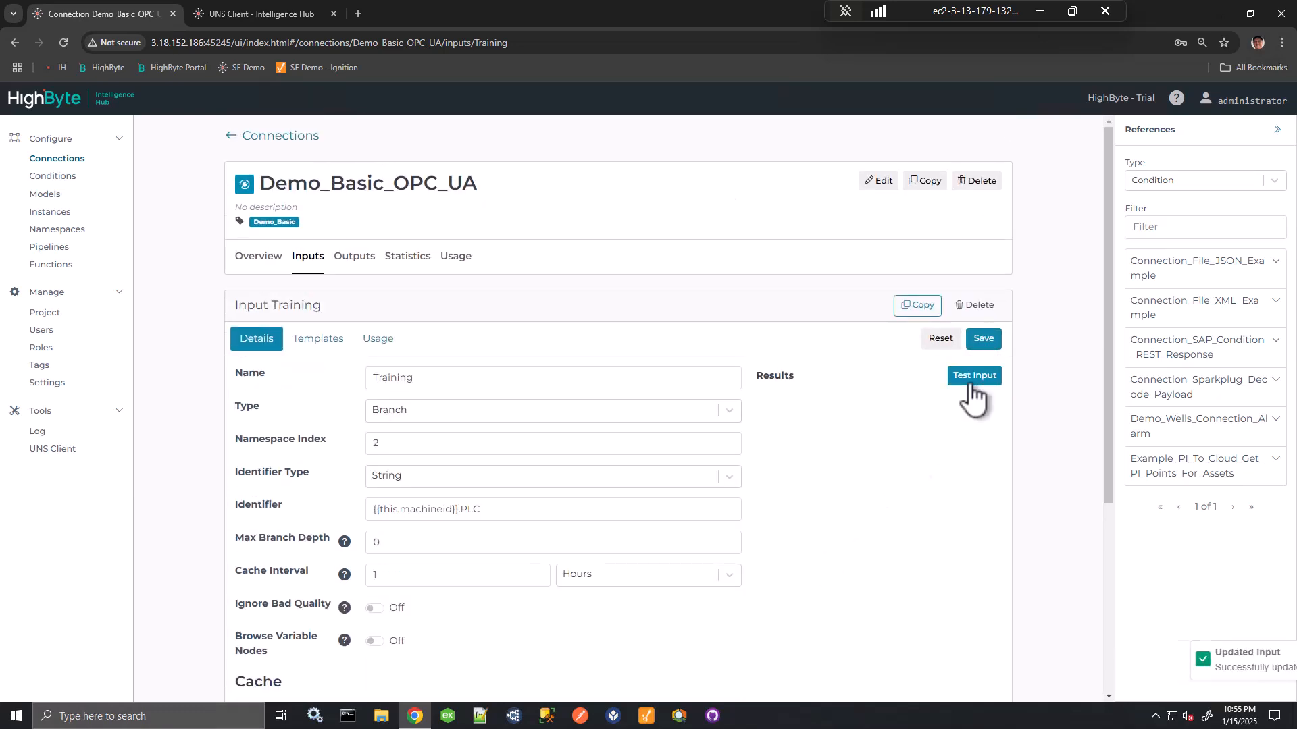
left_click(974, 376)
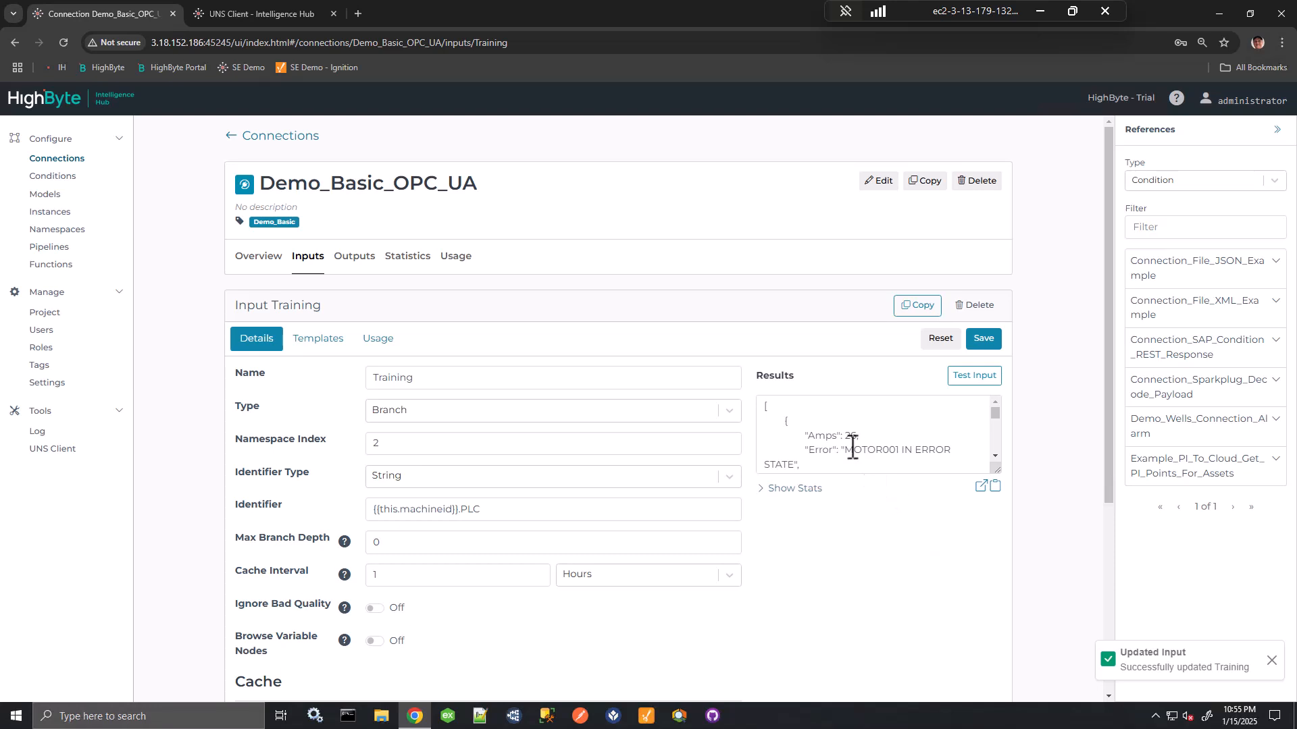
- Remove the another parameter, set the template type back to Dynamic, and save the Training input
scroll(871, 496, "down", 4)
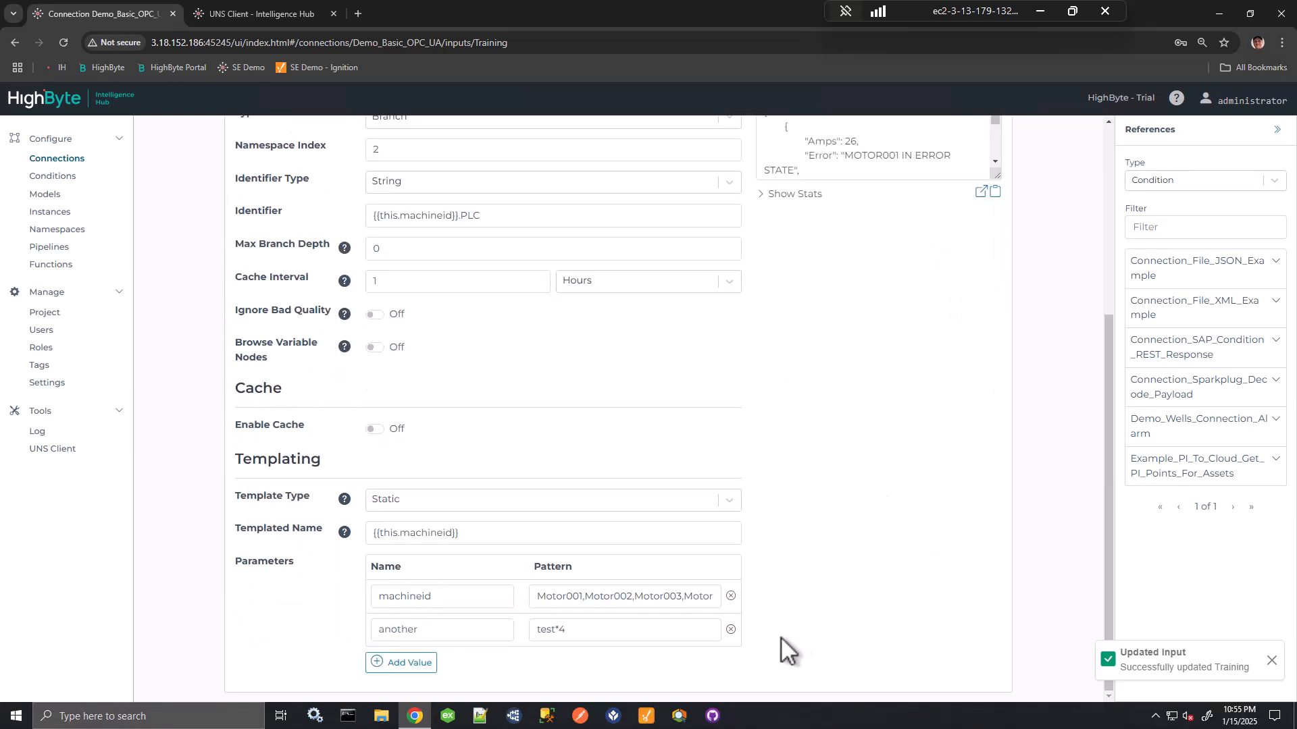
left_click(731, 629)
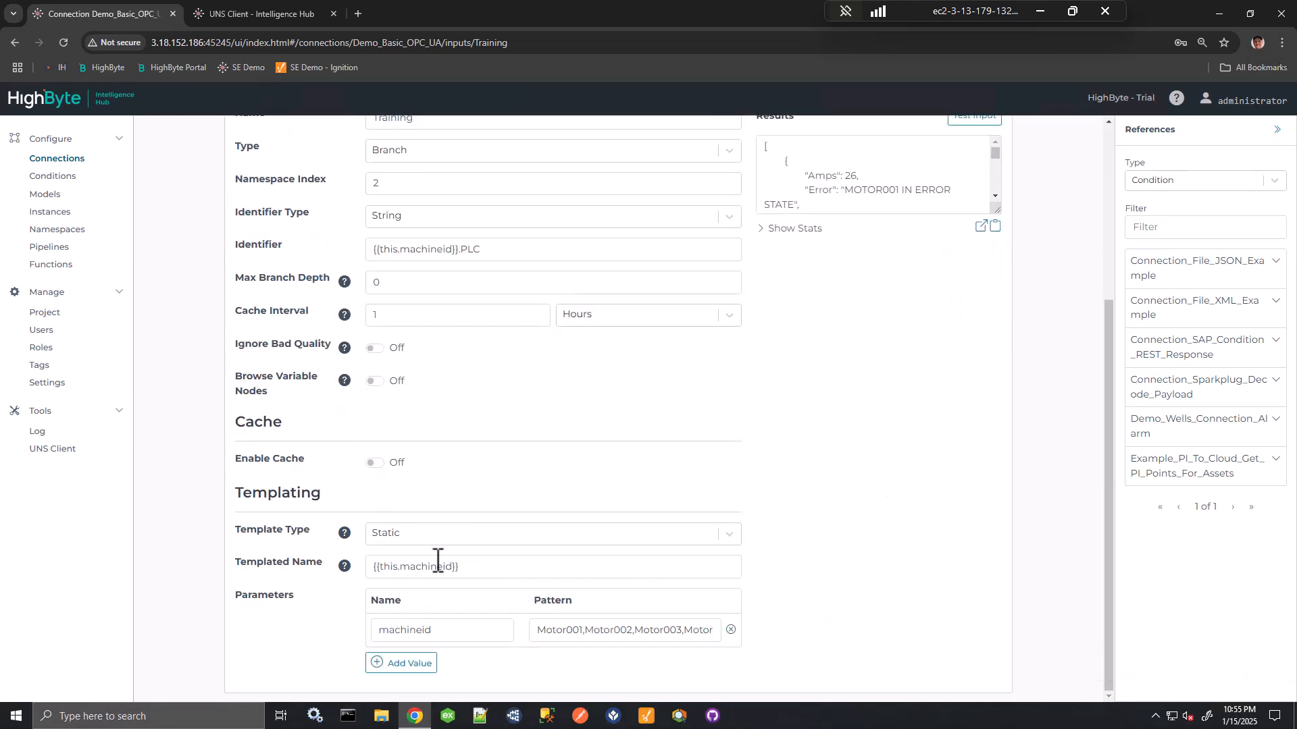
left_click(427, 536)
left_click(407, 607)
left_click(828, 537)
left_click(984, 144)
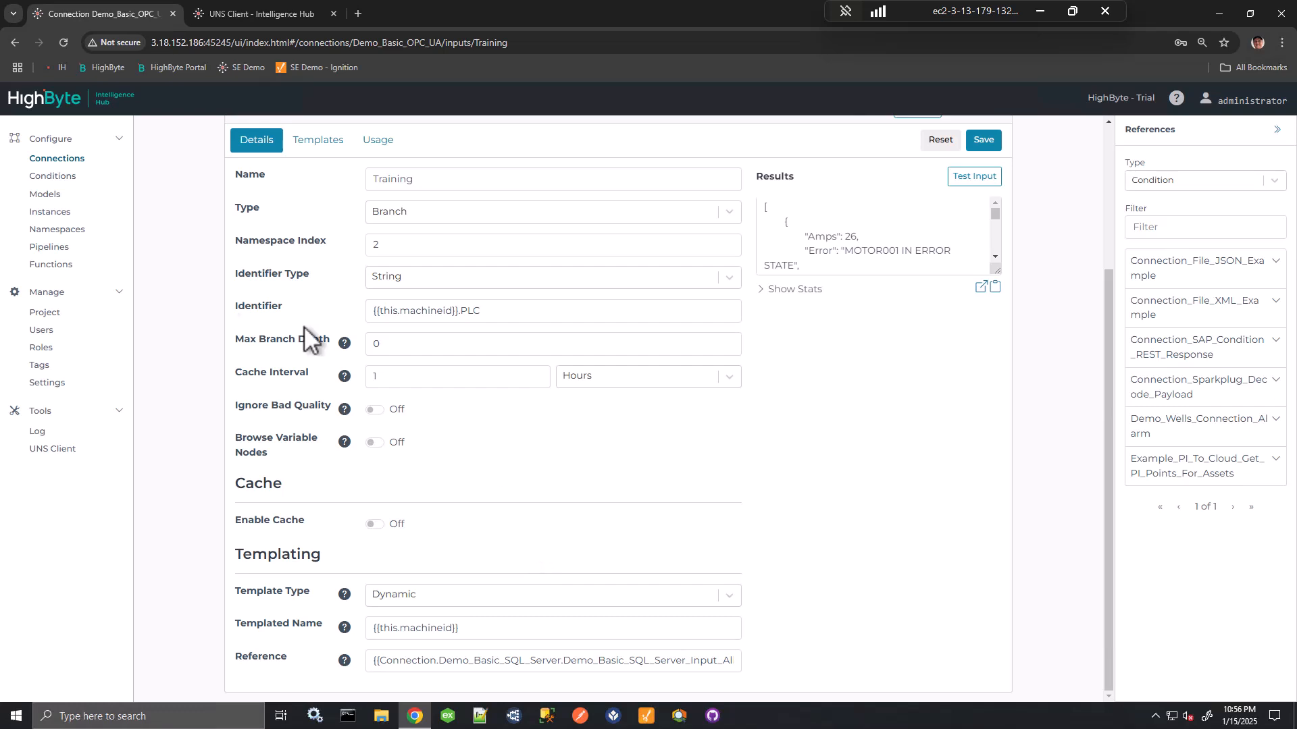
- Open the Demo_Basic_Current_Status_Motor model and examine the settings of its MotorID, Site, Area and Line attributes
left_click(45, 194)
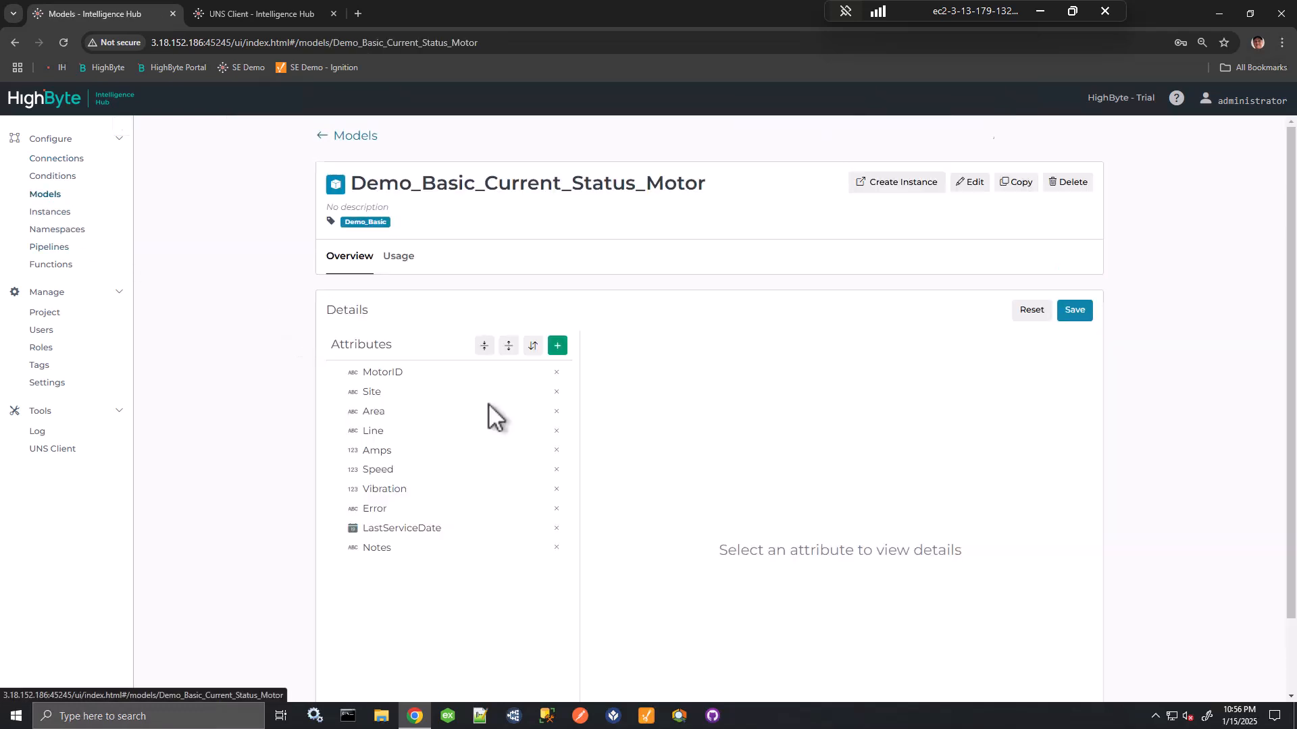
left_click(395, 375)
left_click(382, 398)
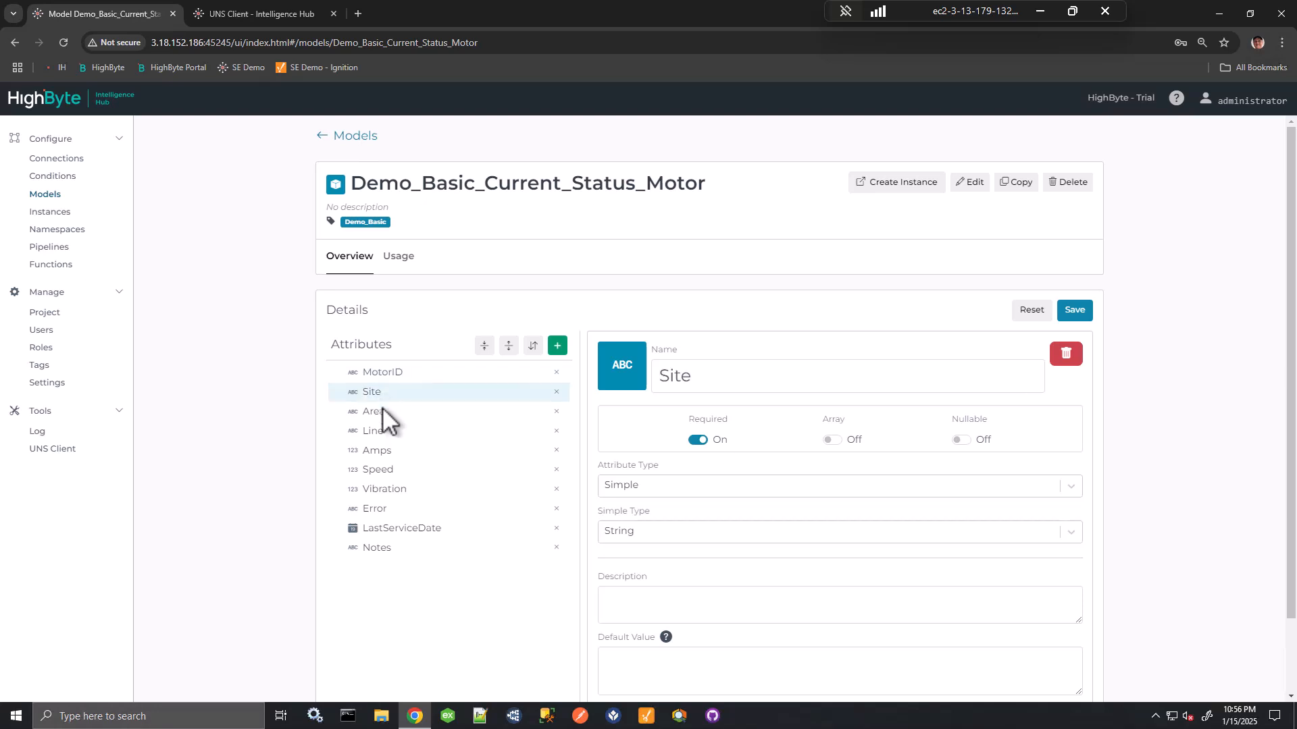
left_click(381, 433)
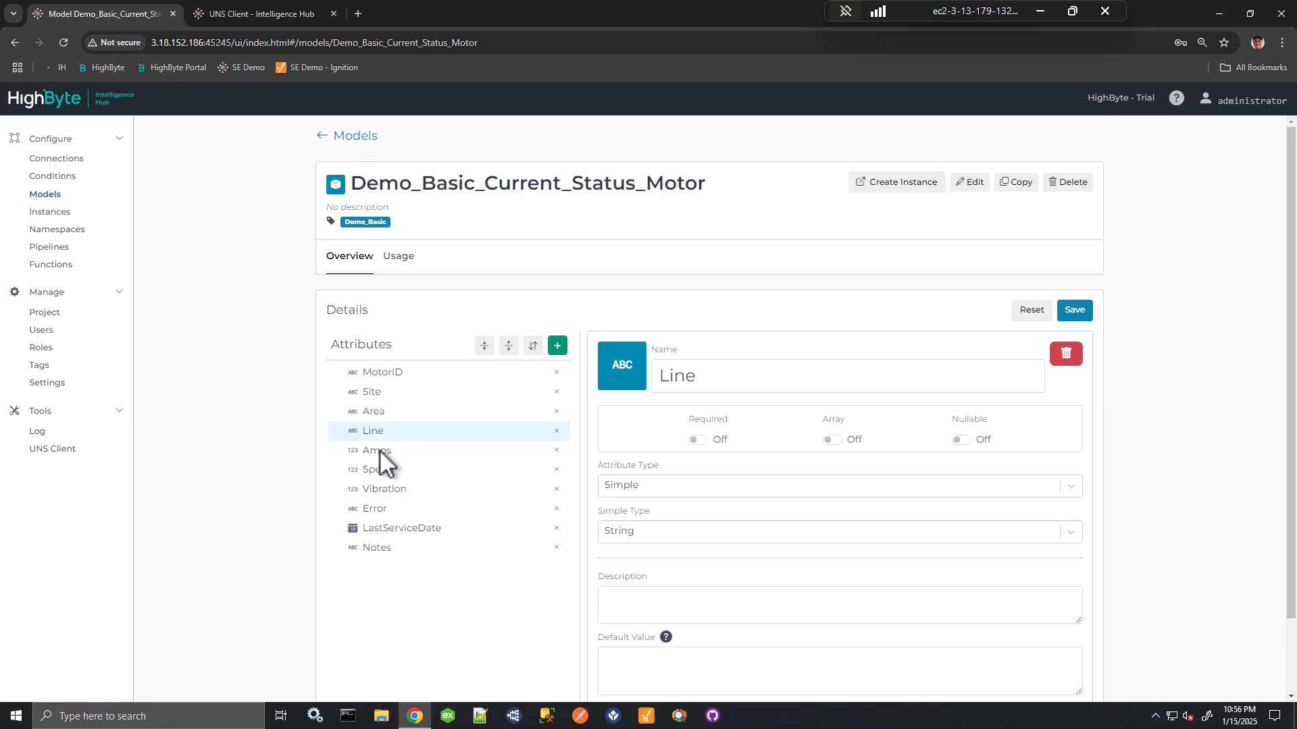
left_click(380, 372)
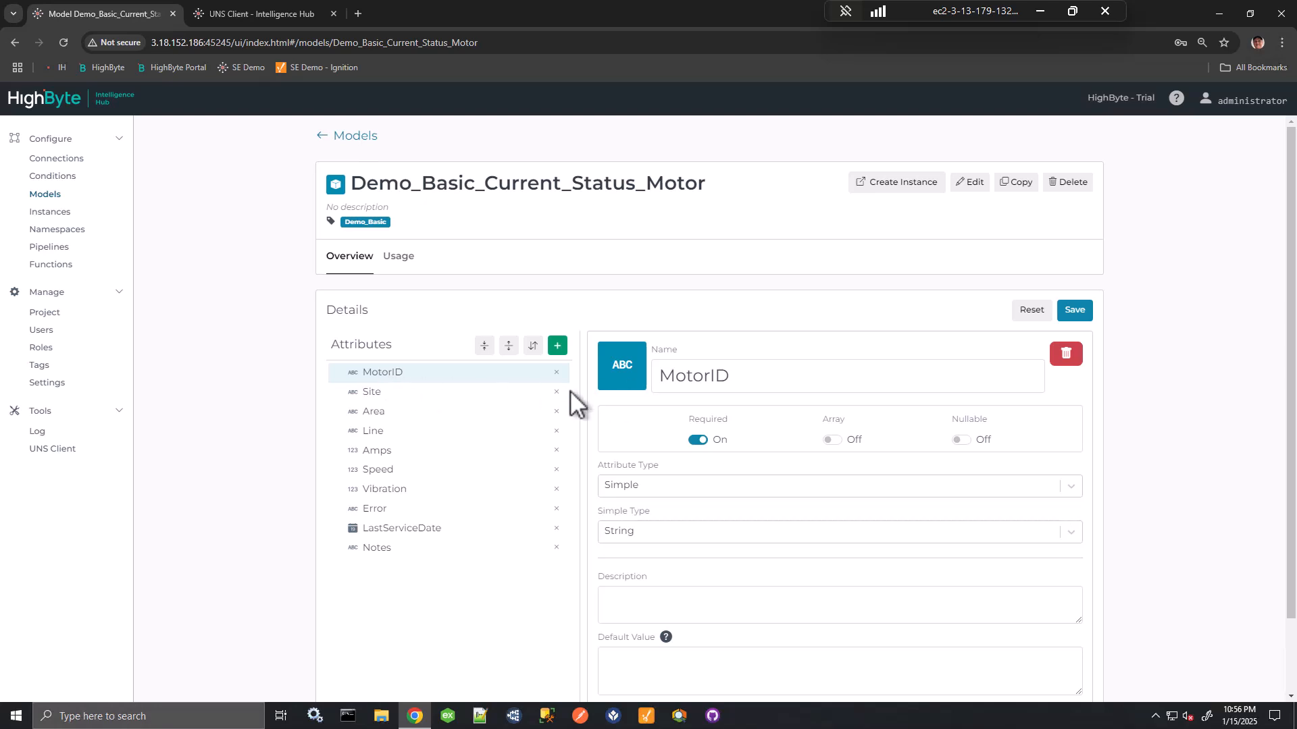
left_click(397, 390)
left_click(394, 412)
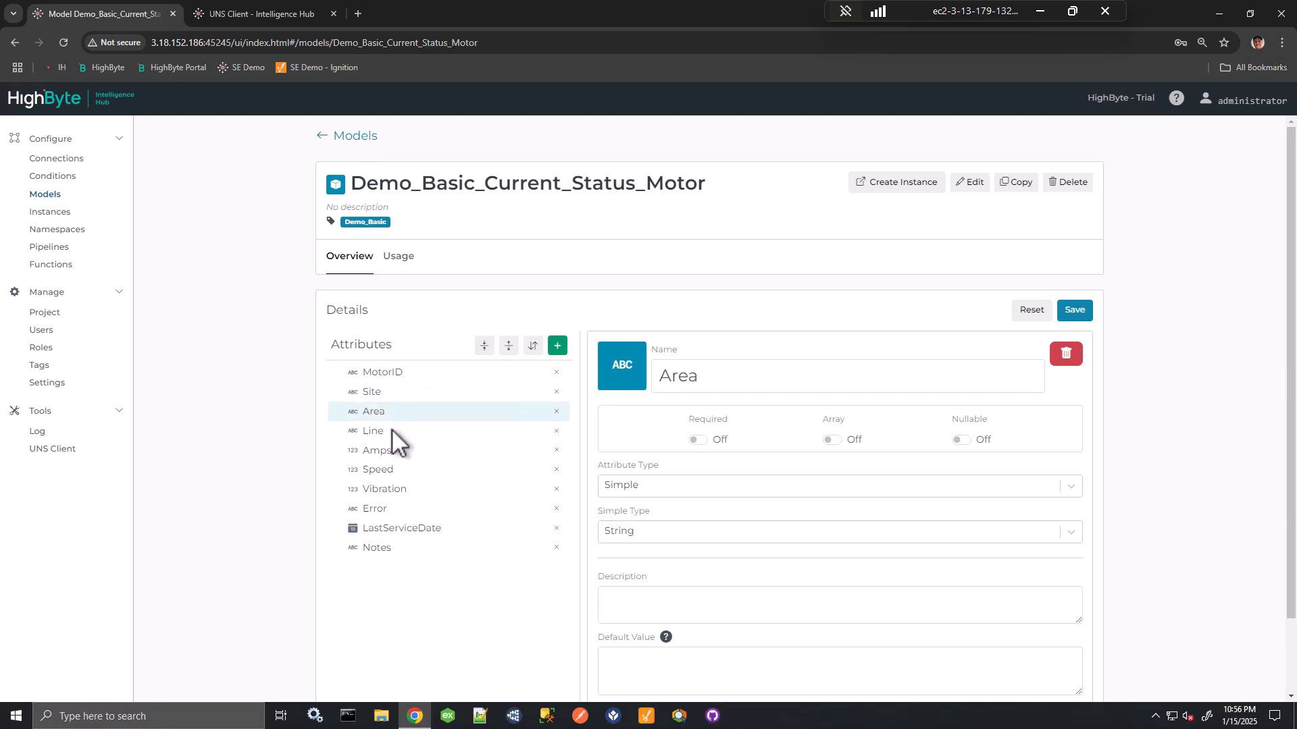
left_click(391, 430)
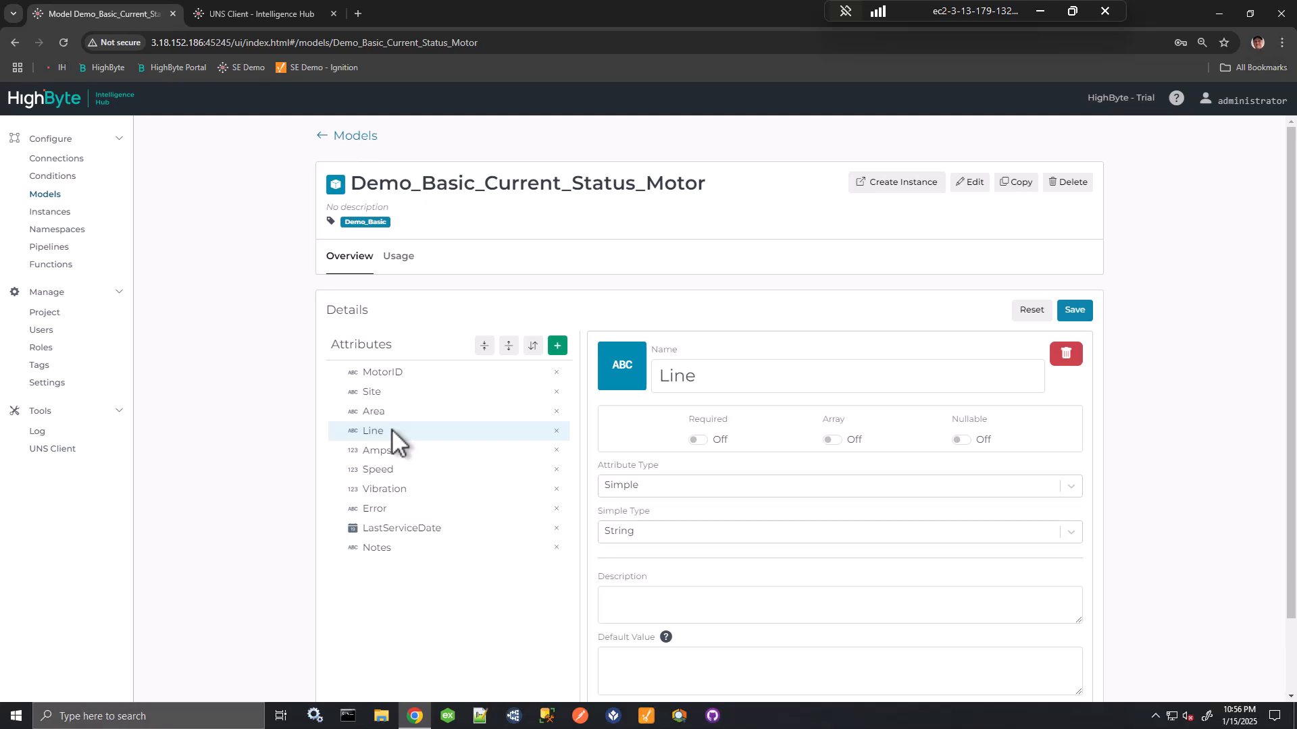
- Start a new instance of the Demo_Basic_Current_Status_Motor model named Training with the Demo_Basic tag, and continue to its attributes
left_click(878, 189)
double_click(466, 226)
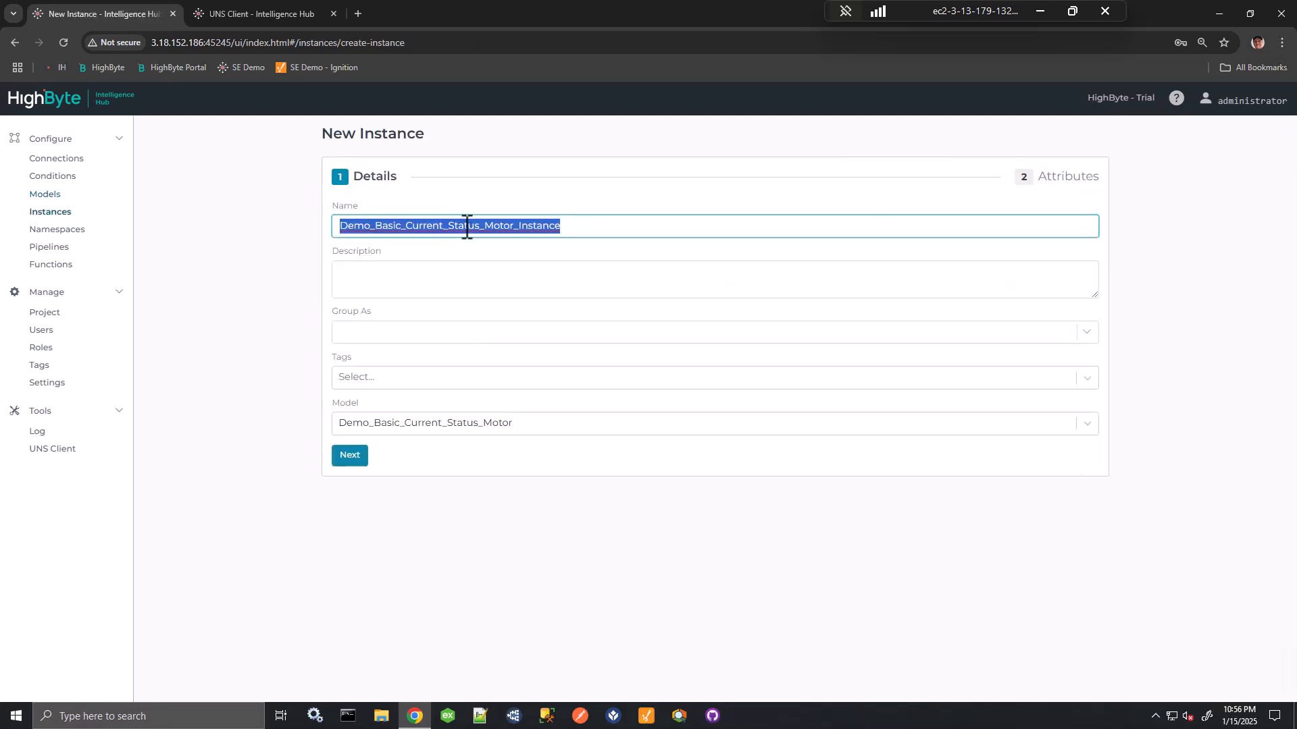
type("Trainig")
key("BackSpace")
type("ng")
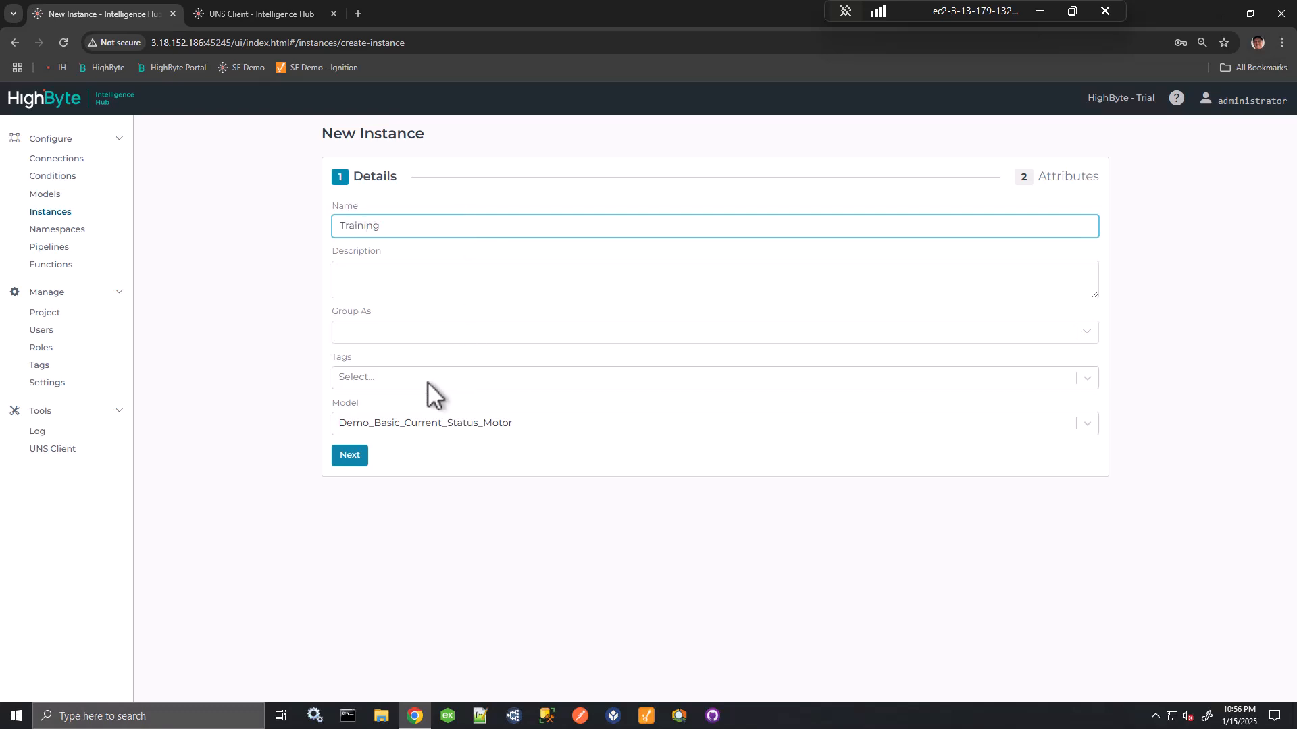
left_click(429, 381)
type("de")
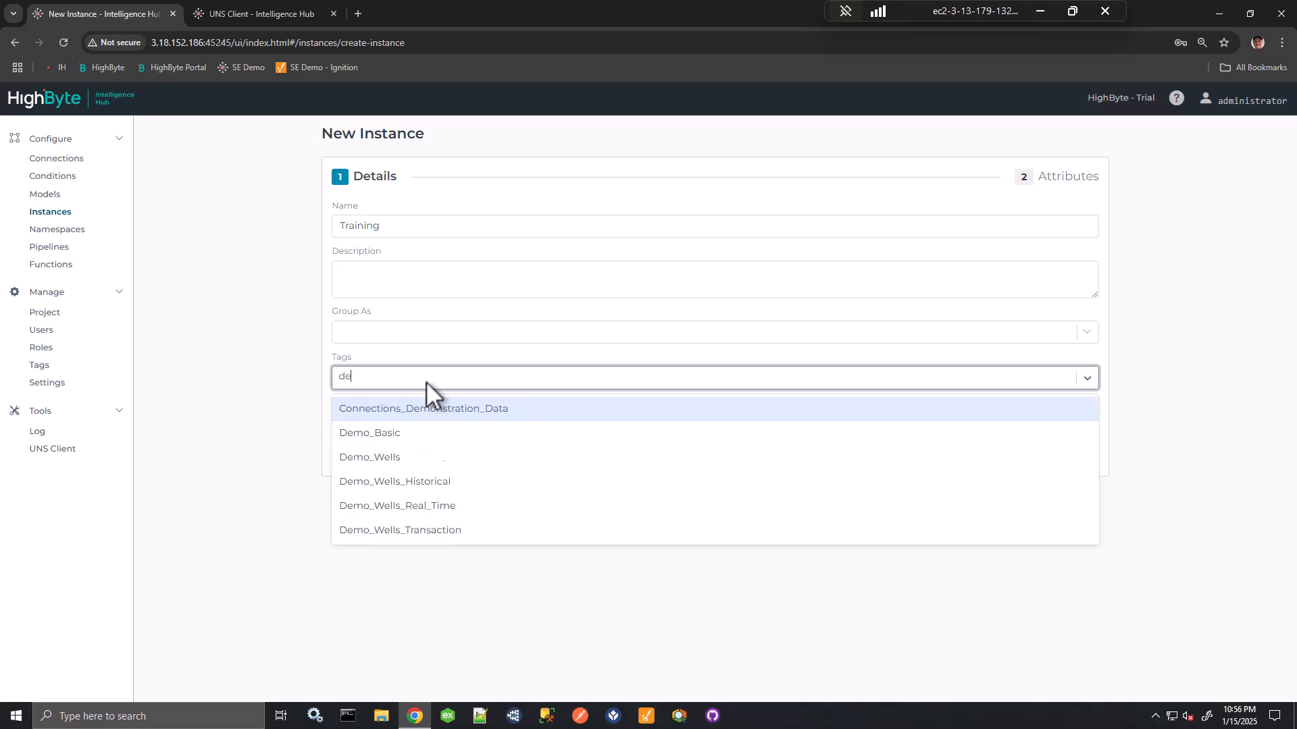
left_click(390, 432)
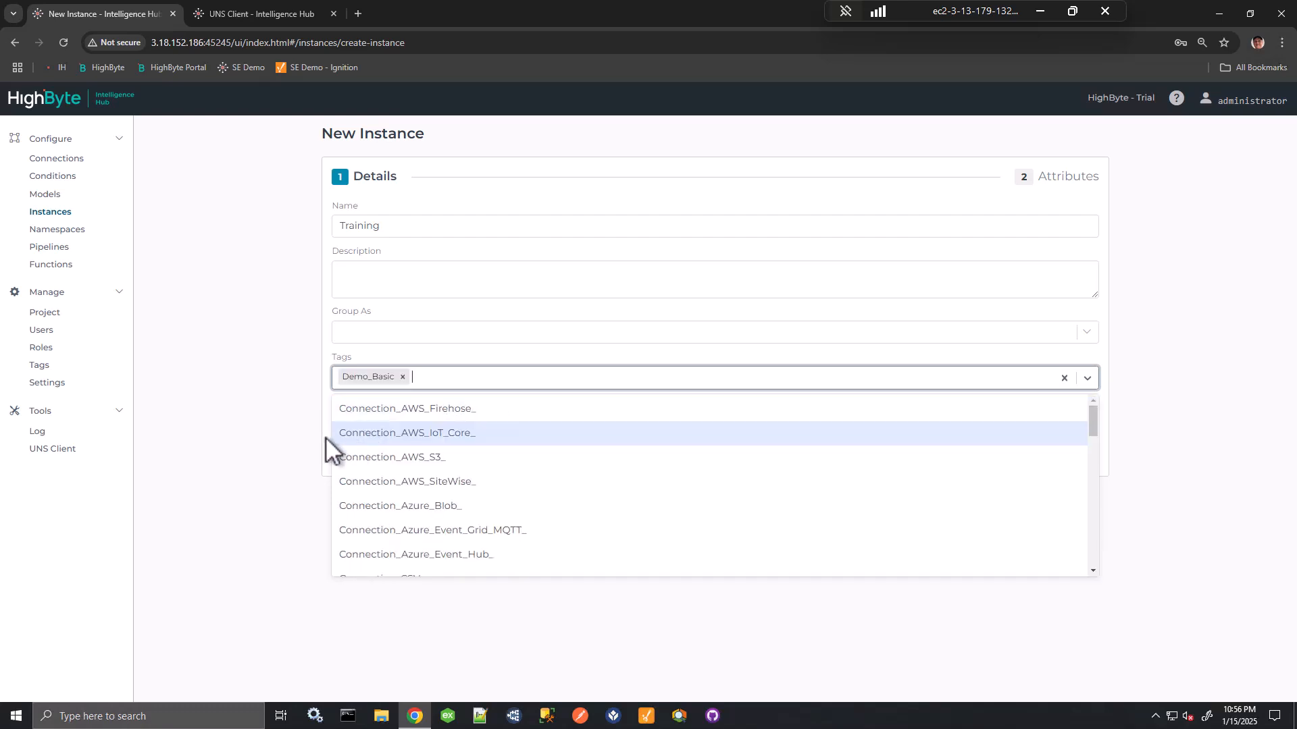
left_click(325, 438)
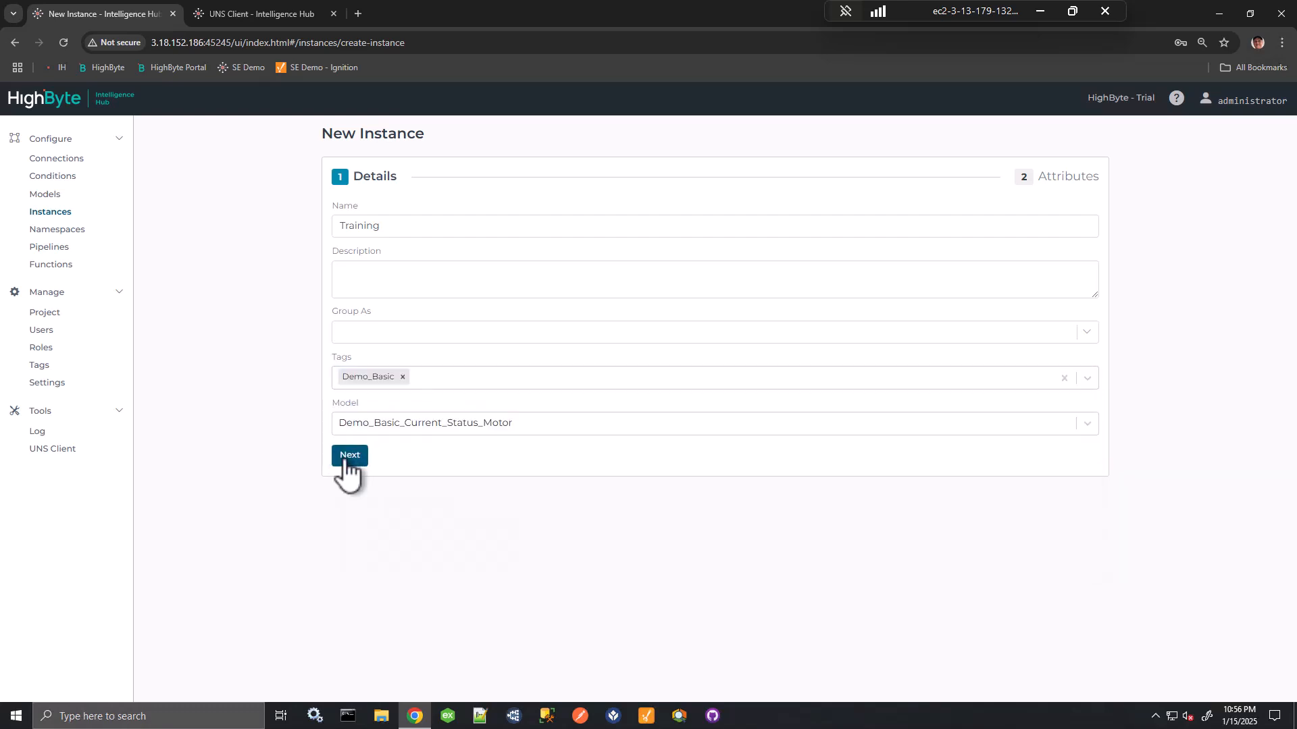
left_click(349, 456)
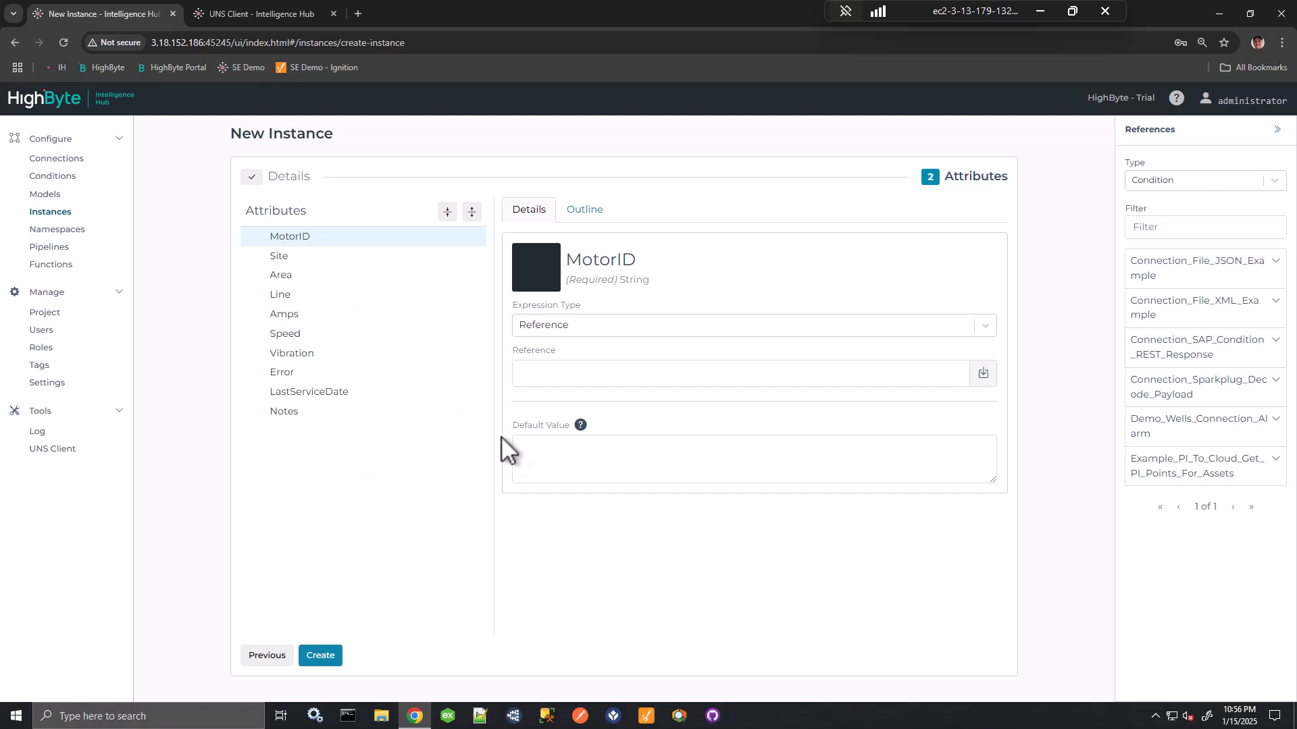
- Set the default values of MotorID to "Motor" and Site to "No Site", and create the instance
left_click(530, 458)
type("\"Motor")
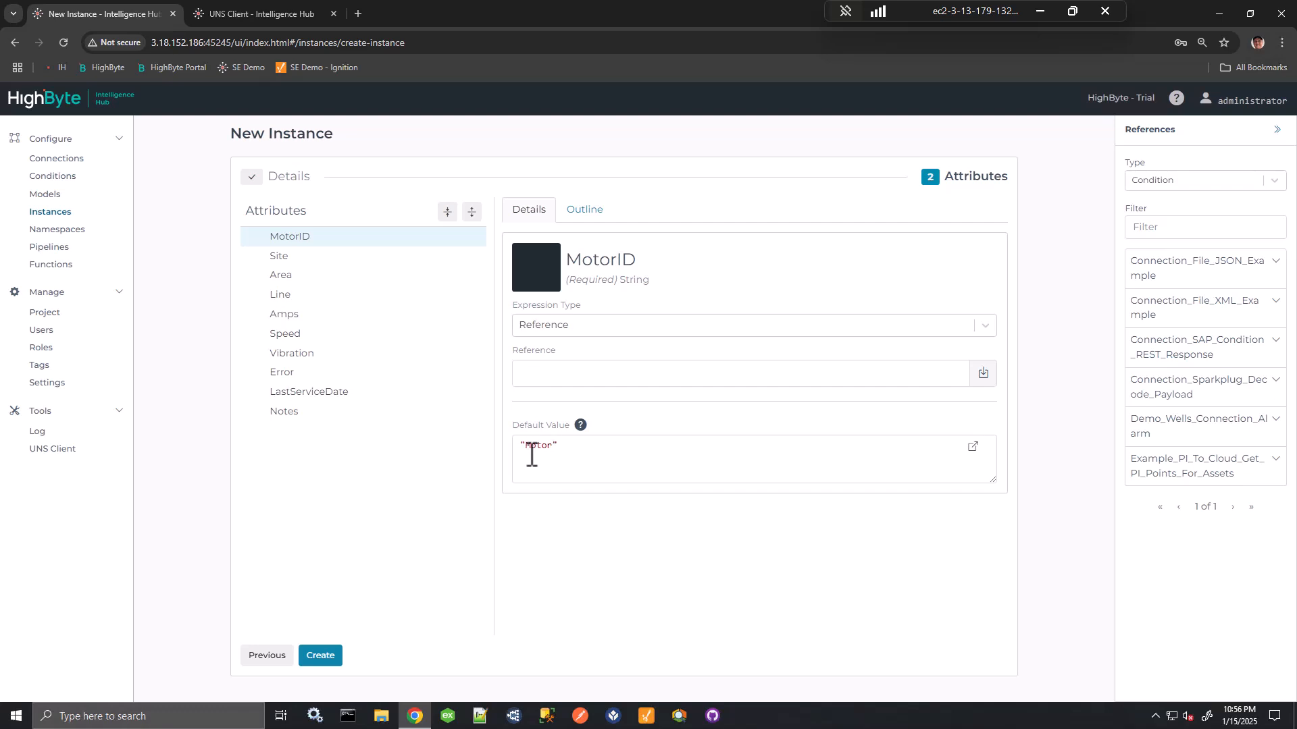
left_click(307, 258)
left_click(528, 453)
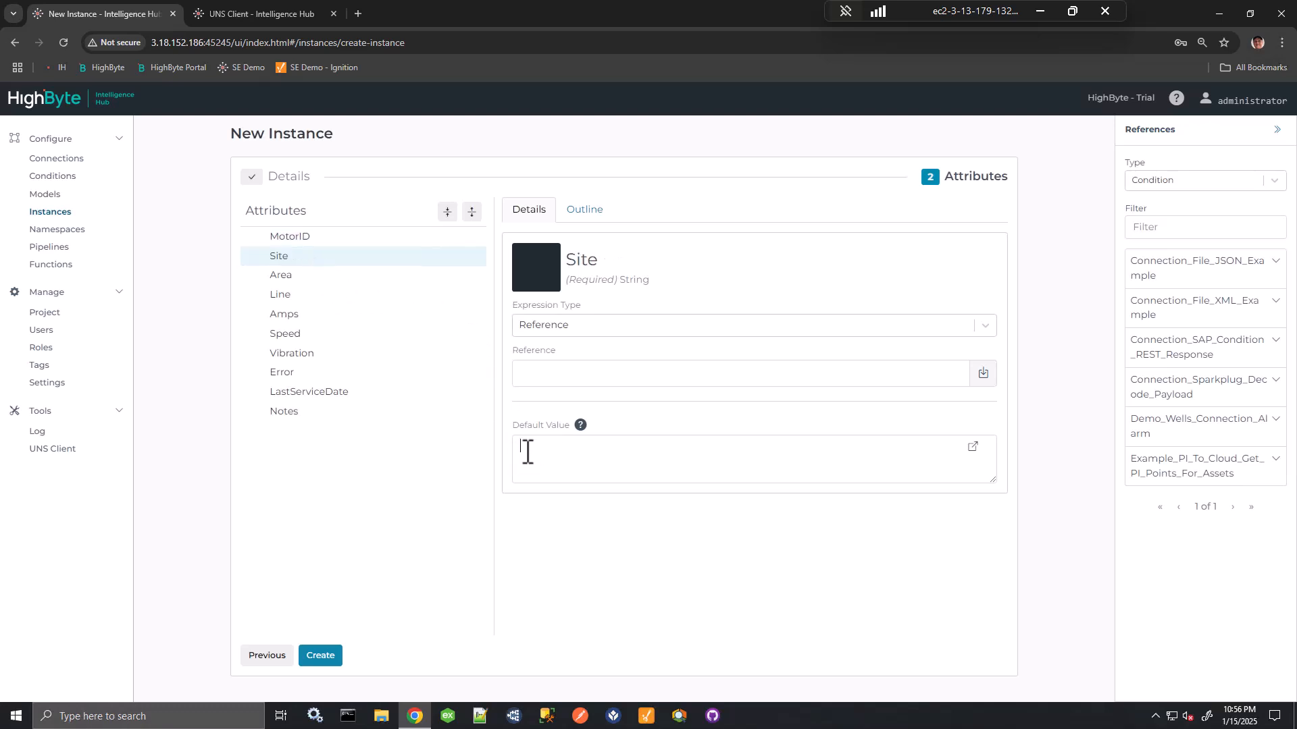
type("\"No Site")
left_click(324, 656)
- Save the Training instance and test its output
left_click(980, 312)
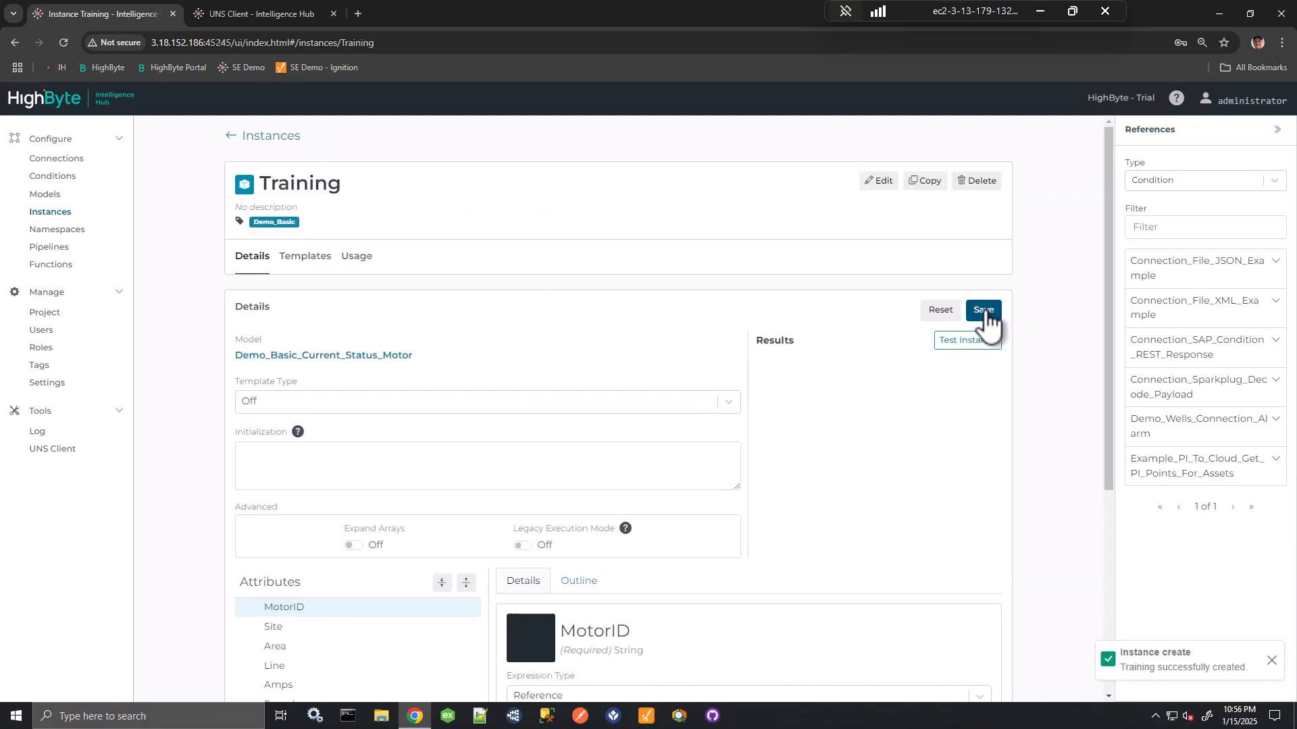
scroll(977, 340, "down", 2)
left_click(963, 208)
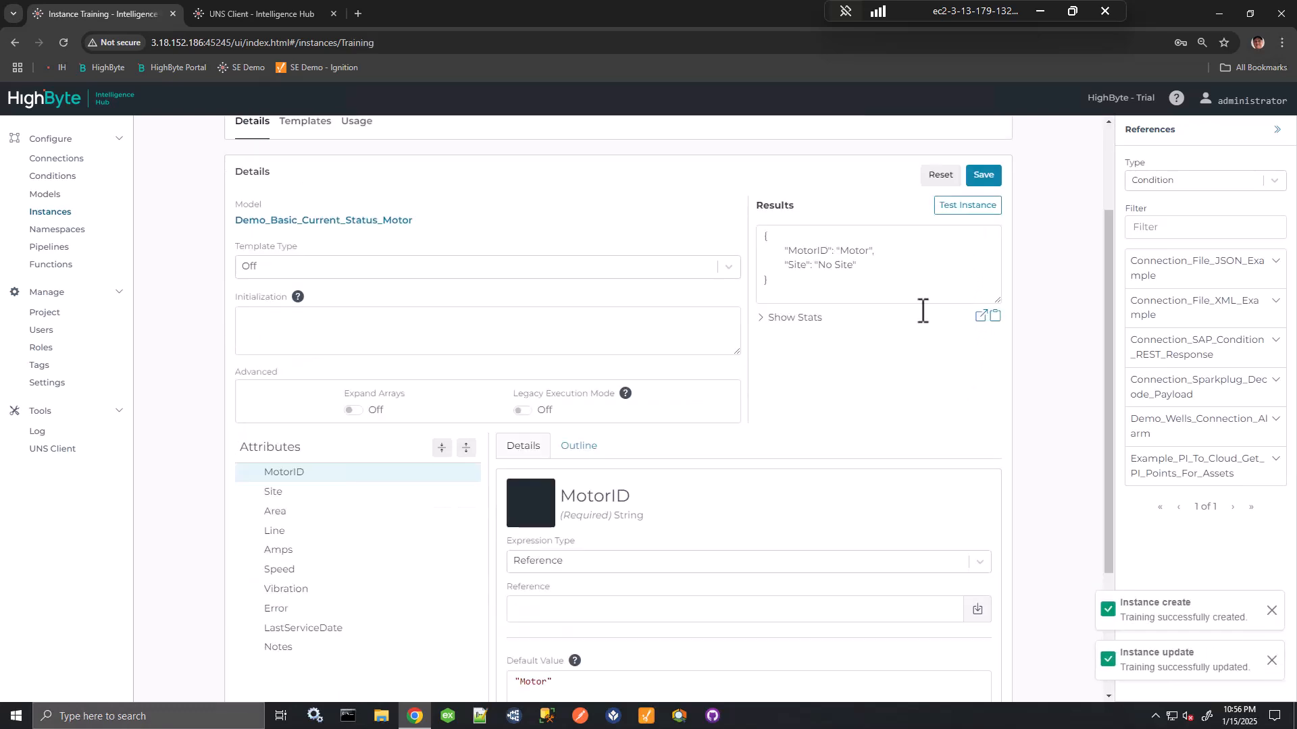
- List the Demo_Basic_OPC_UA connection's inputs as references and expand the Training input's object 0
scroll(783, 449, "down", 1)
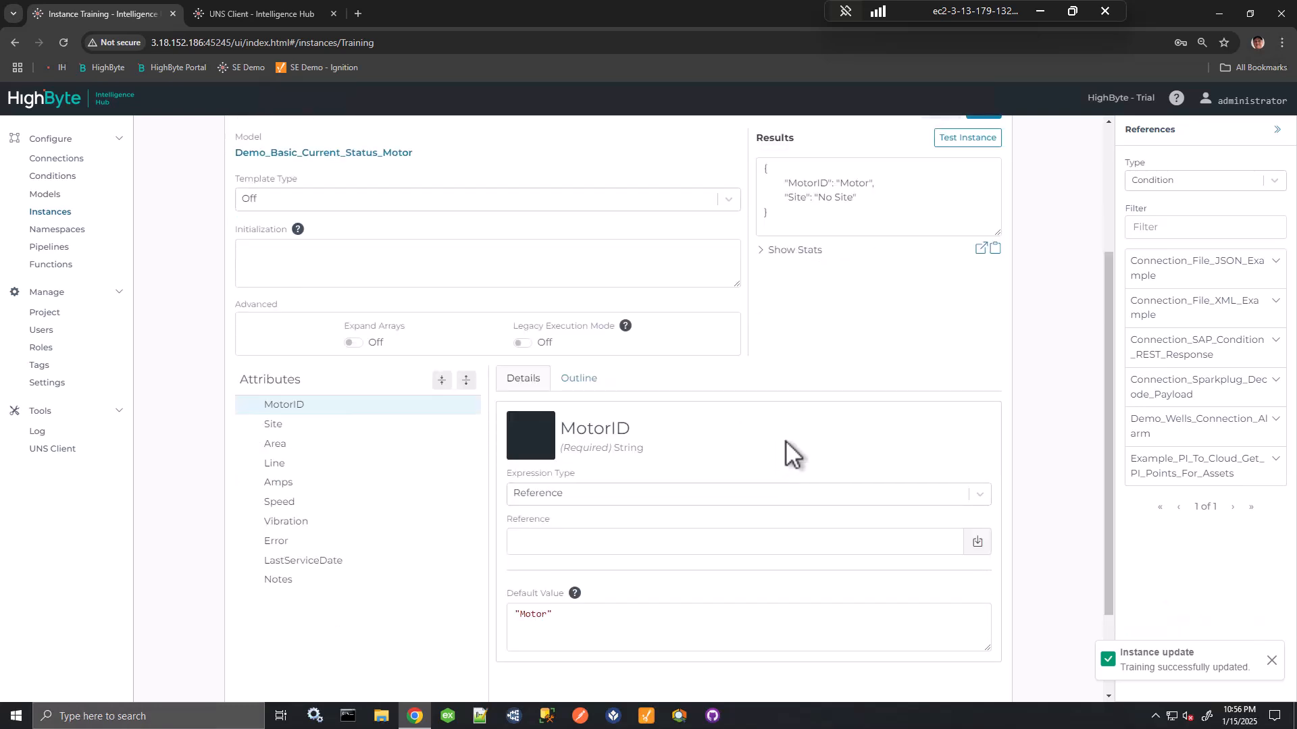
left_click(1148, 180)
left_click(1146, 233)
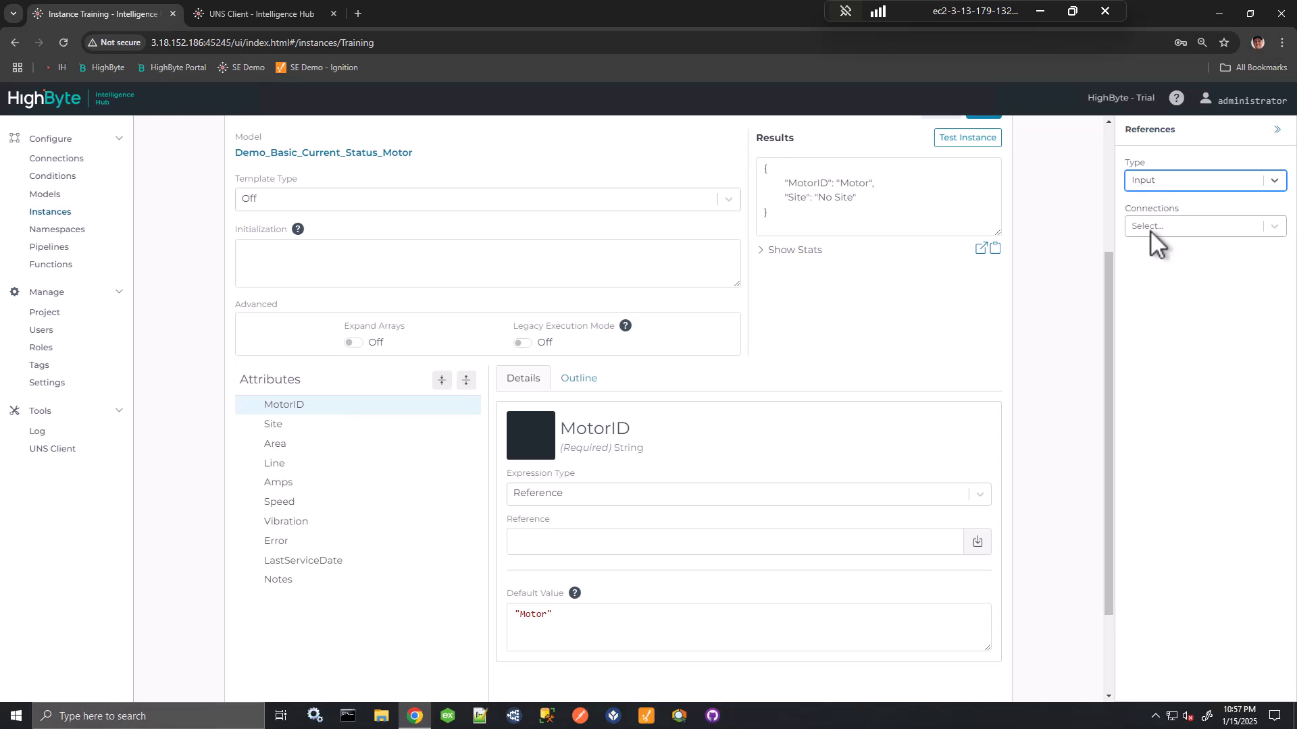
left_click(1150, 229)
type("basic")
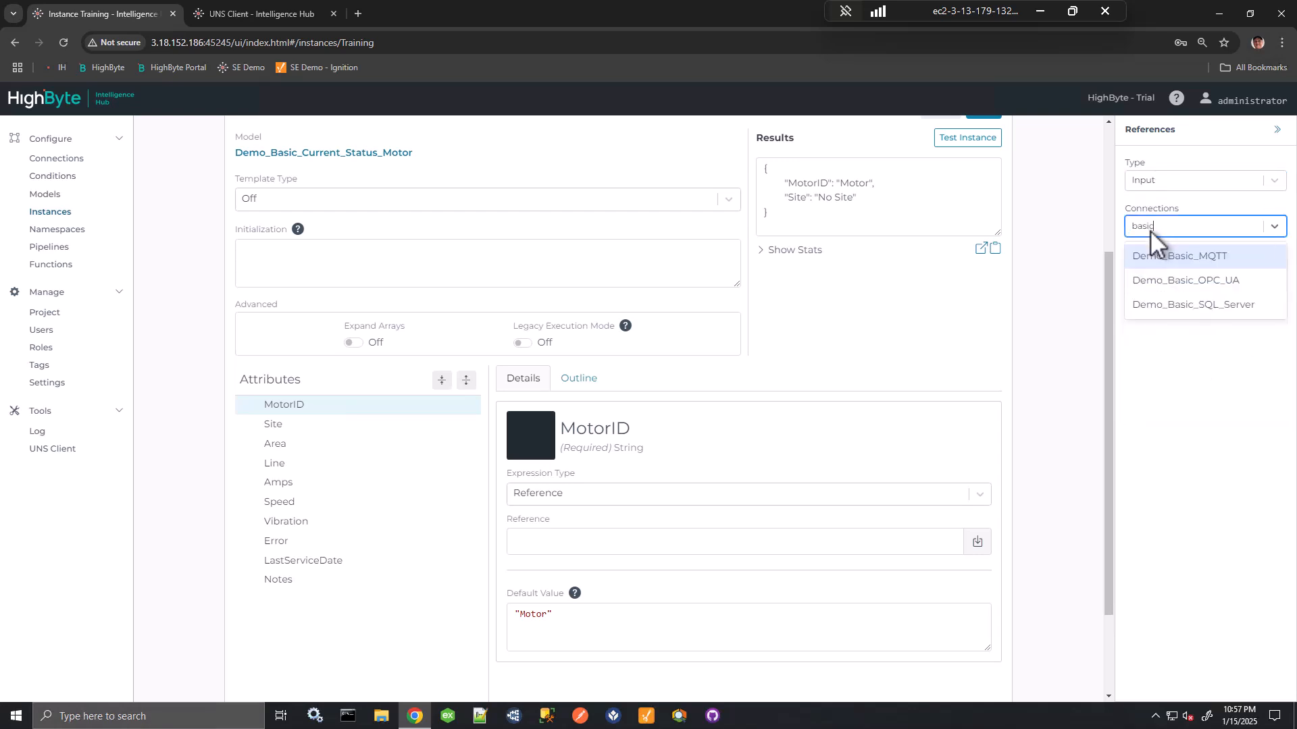
left_click(1209, 281)
scroll(1214, 376, "down", 1)
scroll(1214, 375, "down", 2)
left_click(1269, 629)
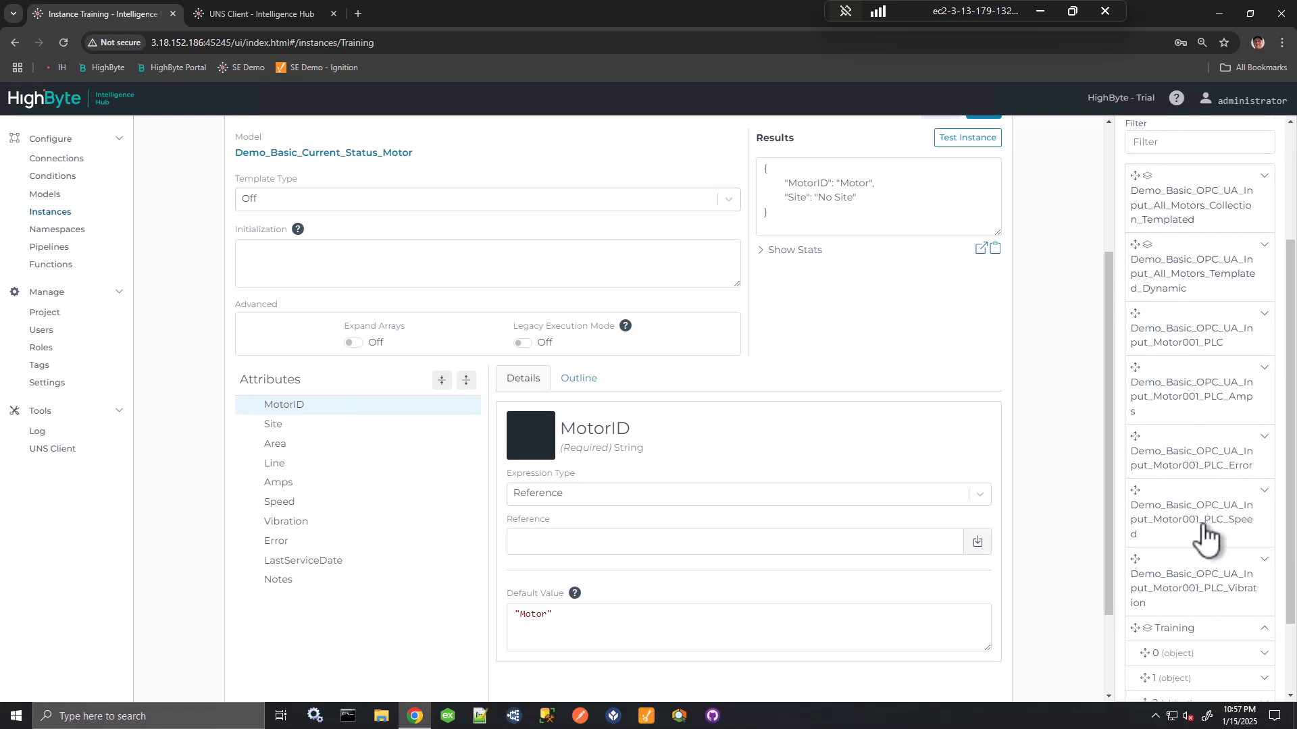
scroll(1205, 527, "down", 2)
left_click(1264, 553)
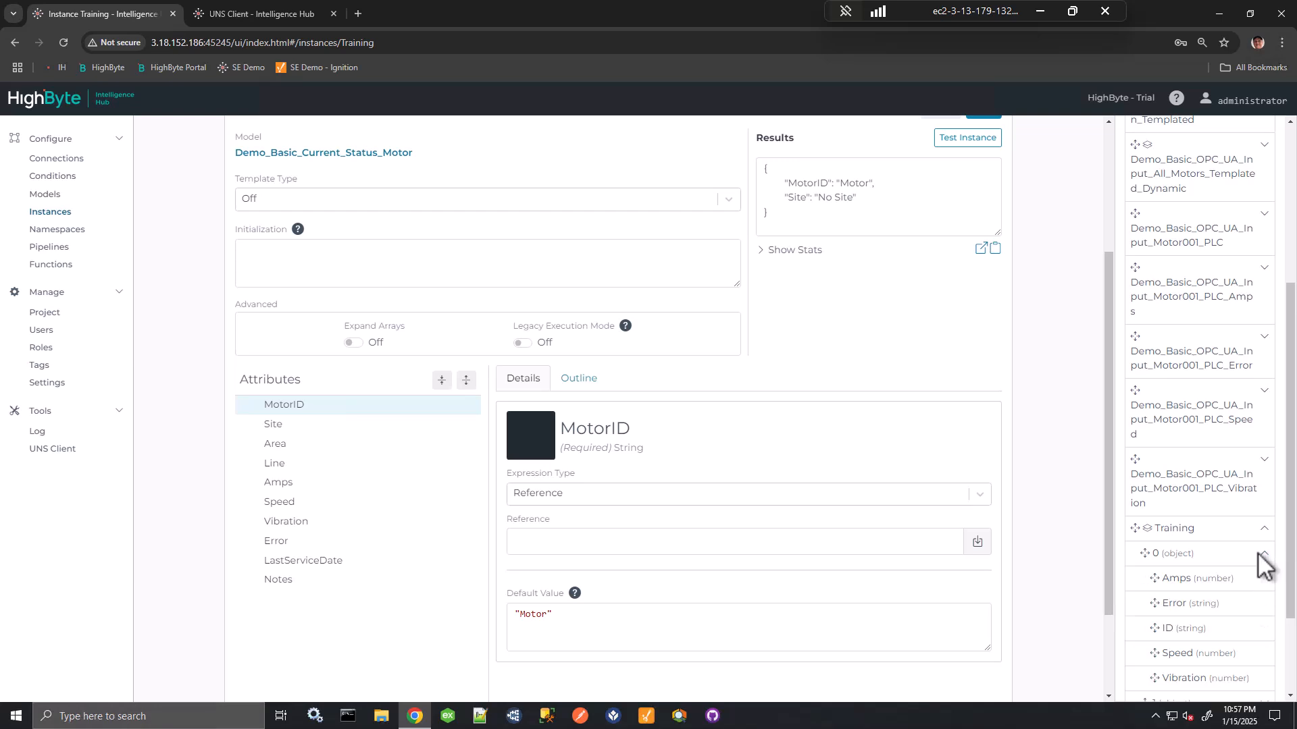
- In the attribute outline, reference the Training input's object 0 fields ID, Amps and Speed for MotorID, Amps and Speed
left_click(580, 379)
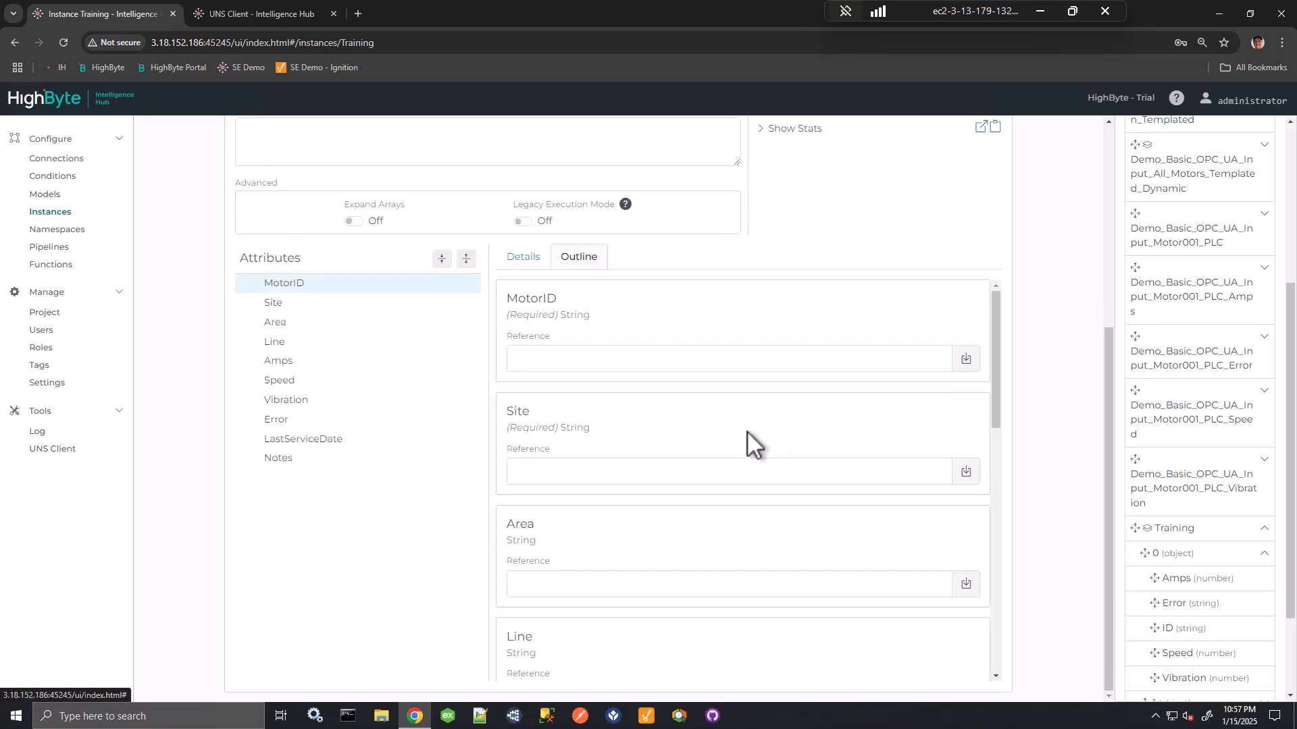
left_click_drag(1174, 629, 622, 368)
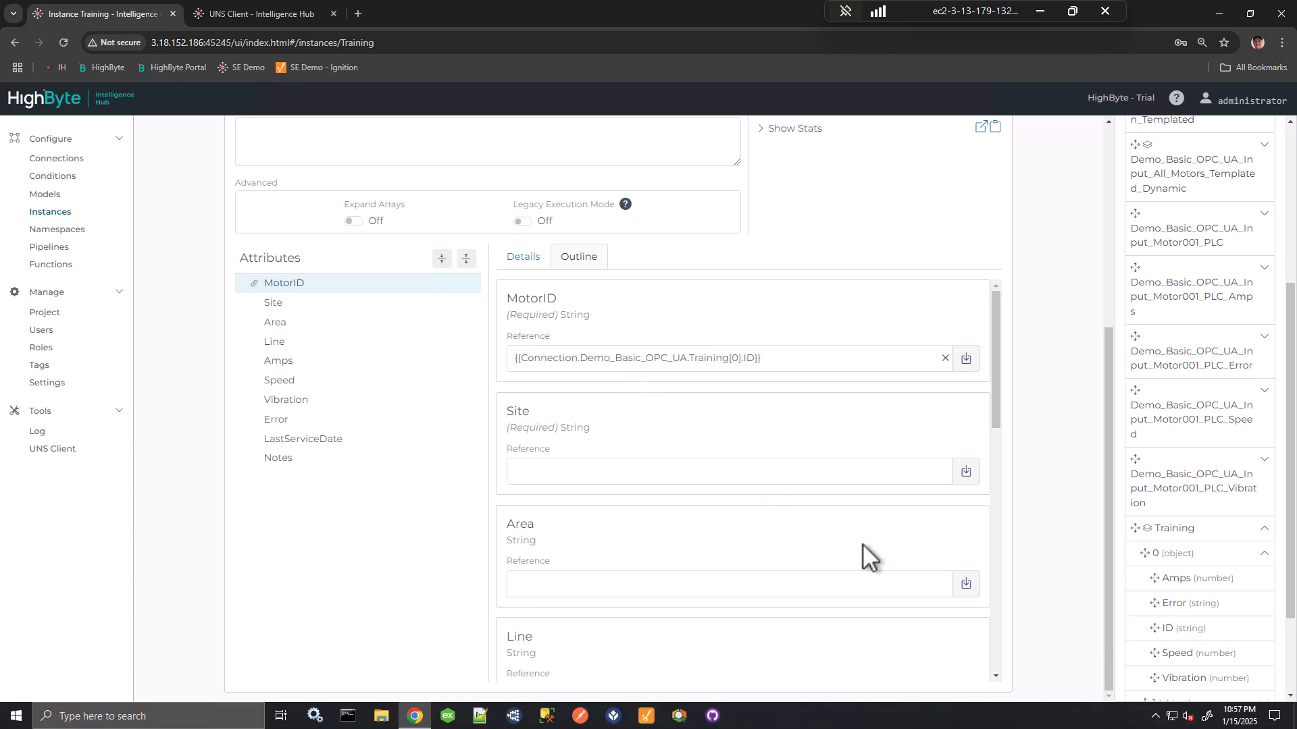
scroll(747, 525, "down", 1)
scroll(747, 525, "down", 3)
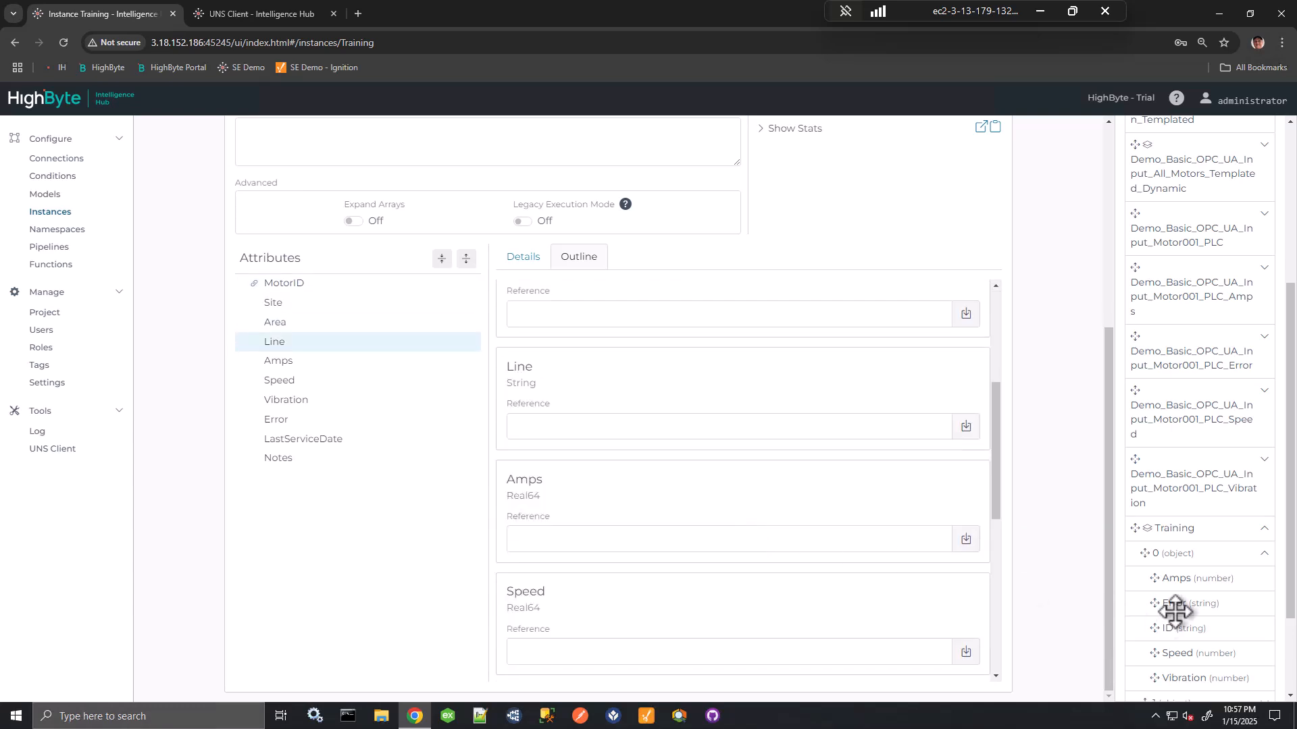
left_click_drag(1180, 580, 697, 535)
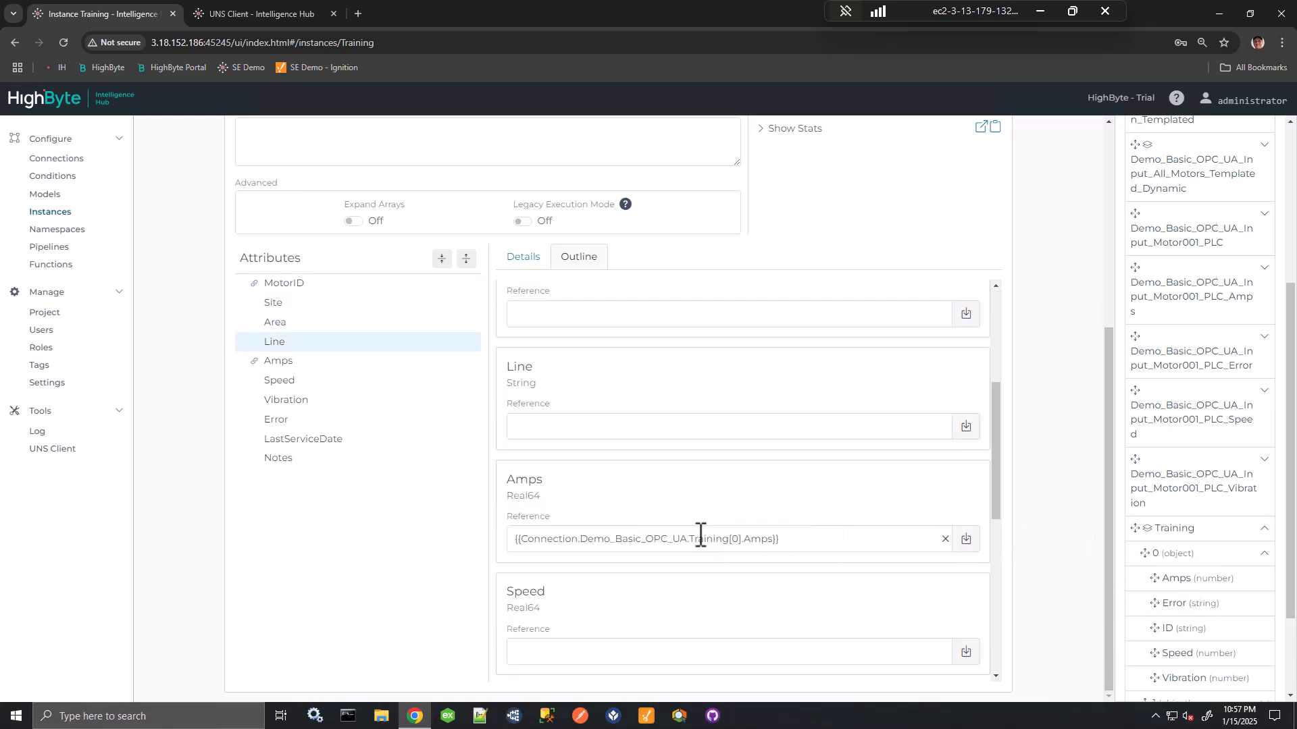
scroll(730, 537, "down", 2)
left_click_drag(1163, 654, 633, 524)
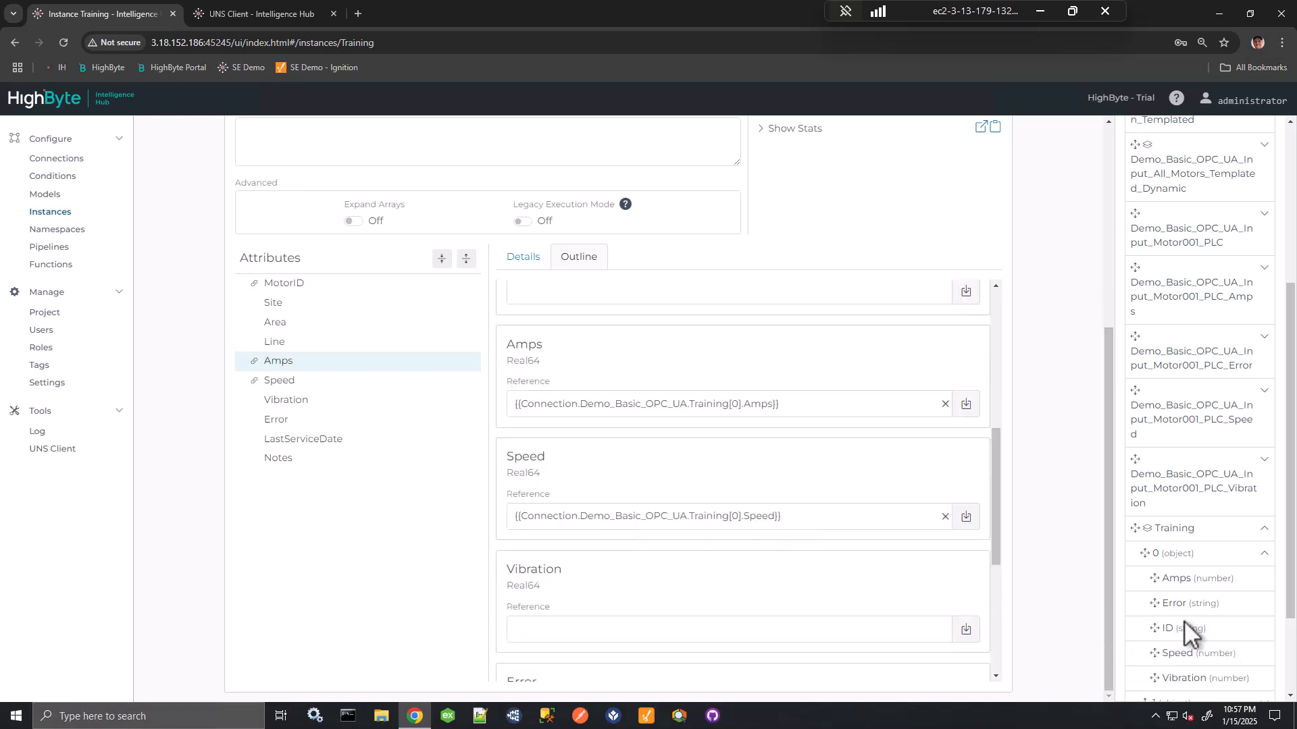
- In the attribute outline, reference the Training input's object 0 fields Vibration and Error for the Vibration and Error attributes
left_click_drag(1185, 678, 741, 622)
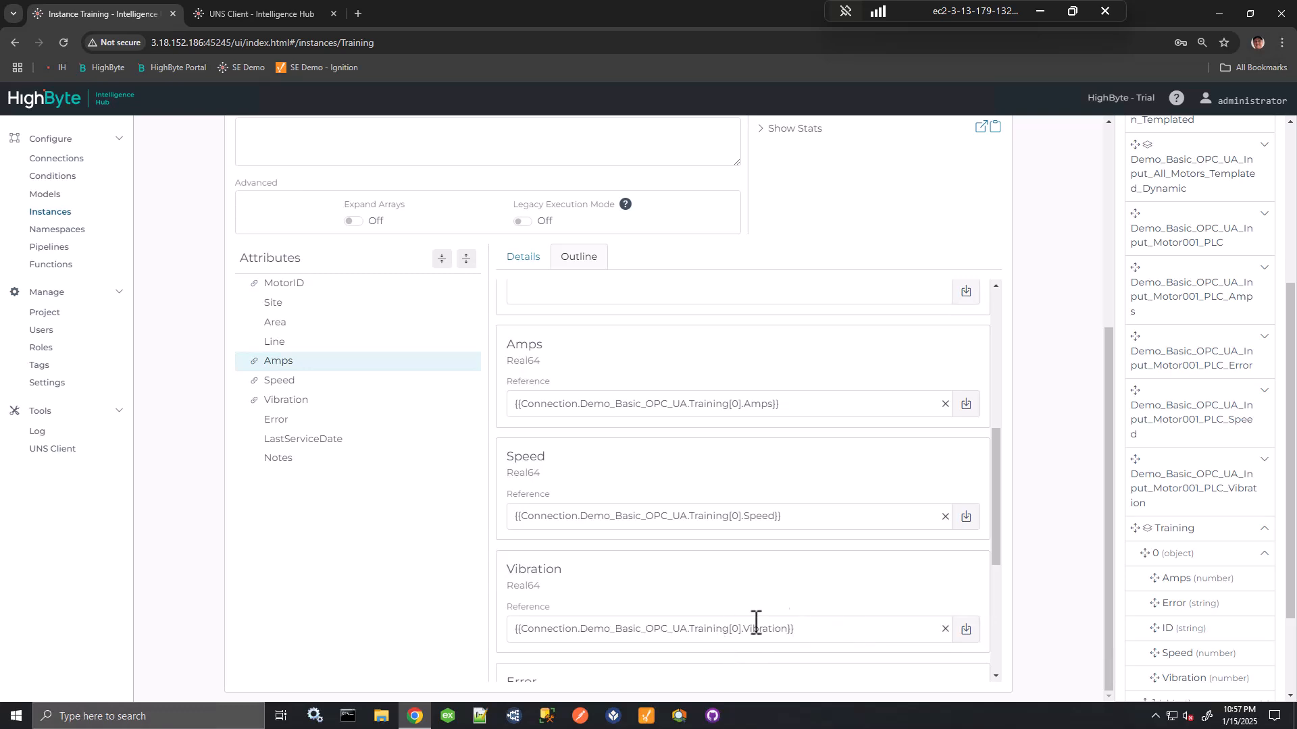
scroll(837, 594, "down", 1)
scroll(1181, 647, "down", 1)
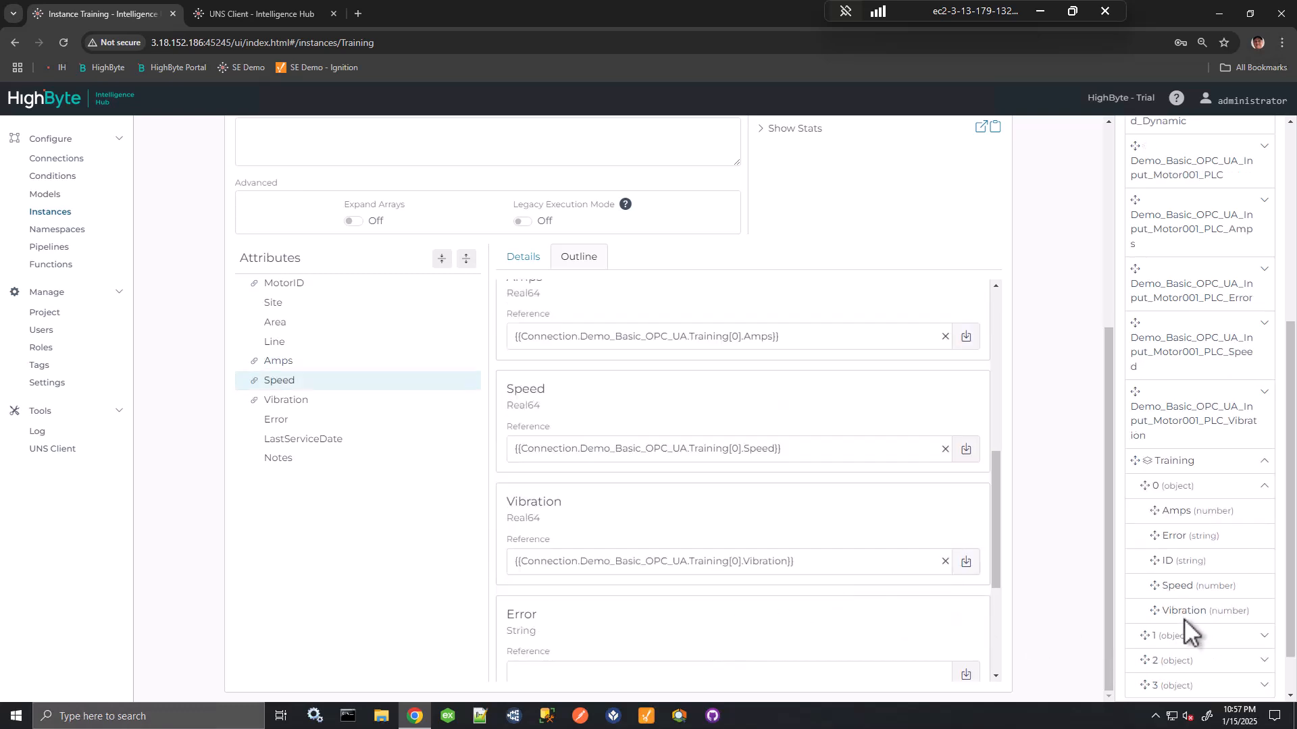
left_click_drag(1182, 539, 598, 675)
scroll(598, 675, "down", 1)
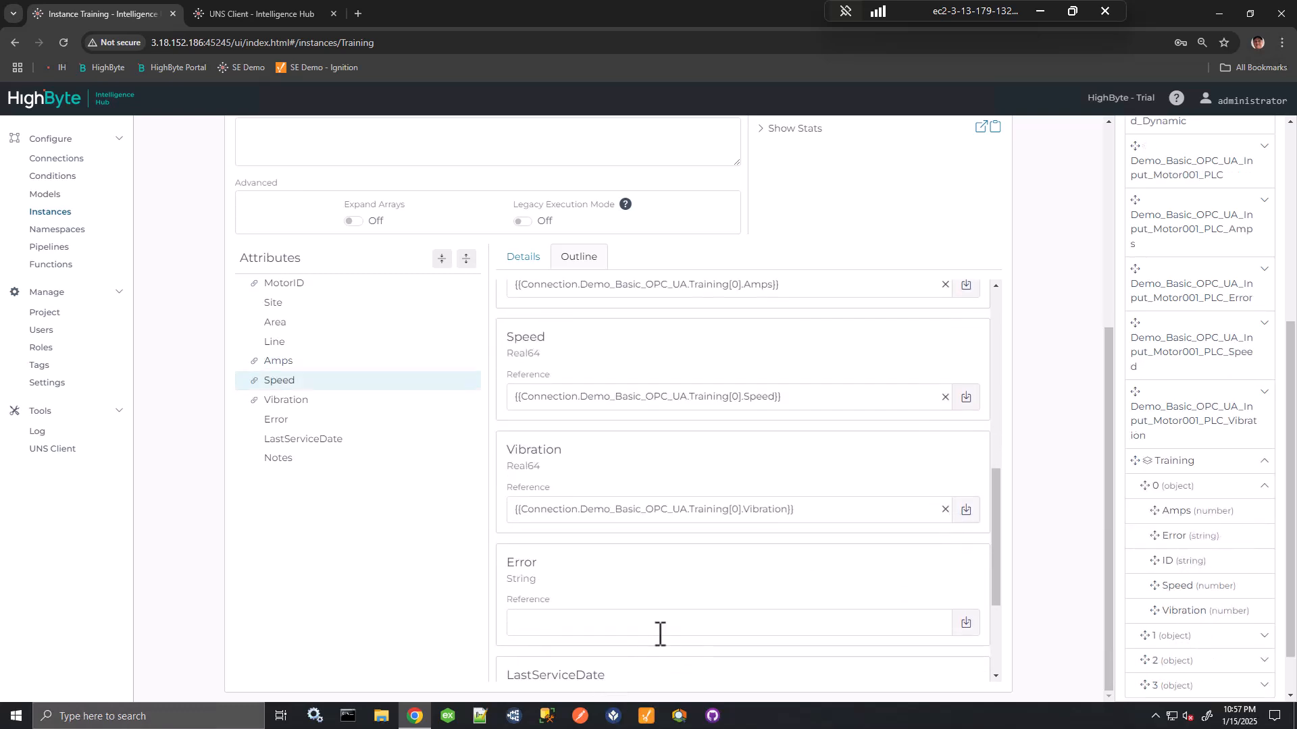
scroll(727, 640, "down", 1)
left_click_drag(1182, 527, 643, 550)
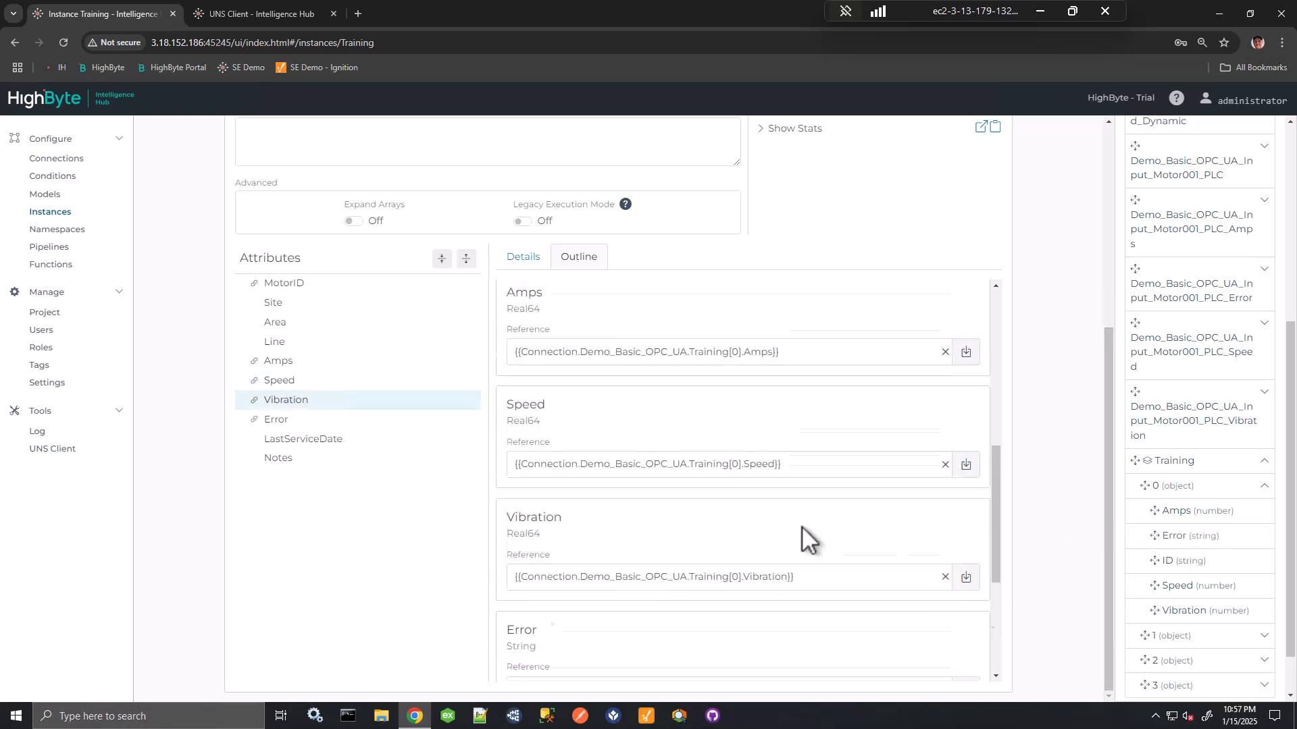
- Save the Training instance and test it, checking the full read results in the enlarged view
scroll(941, 333, "up", 15)
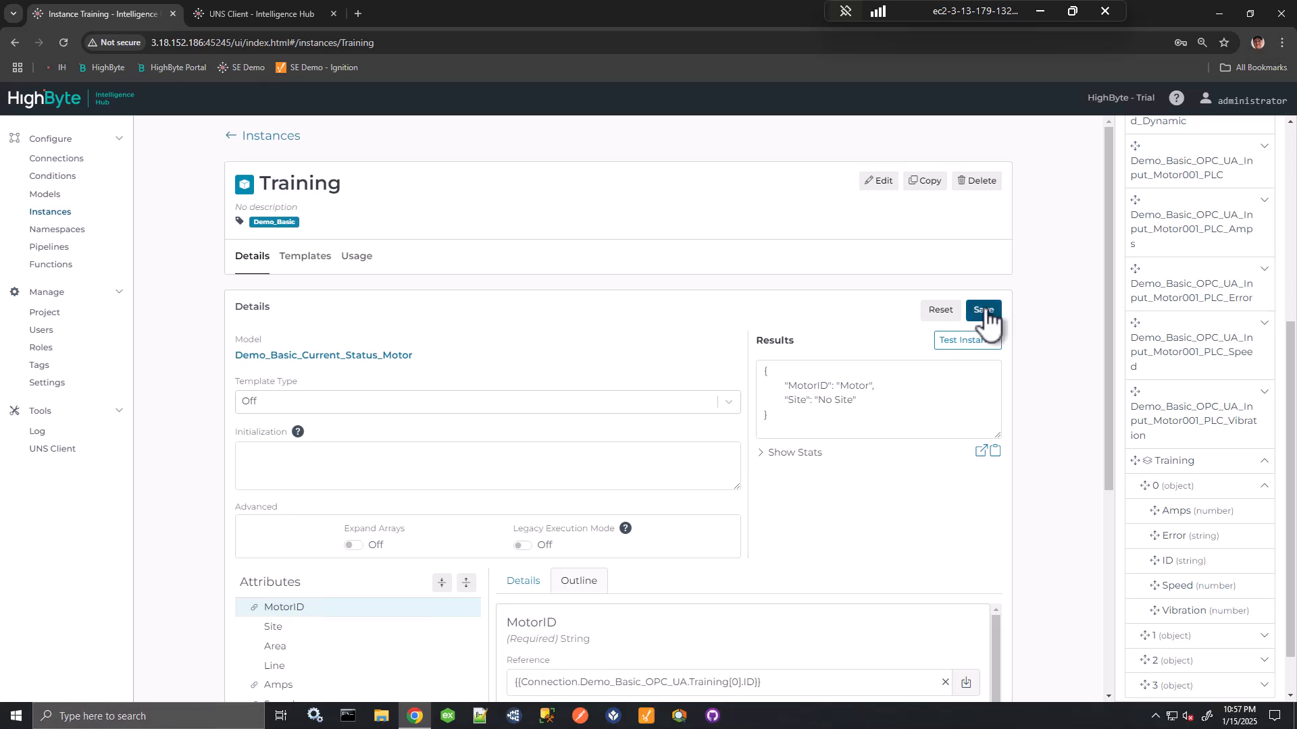
left_click(984, 311)
left_click(971, 341)
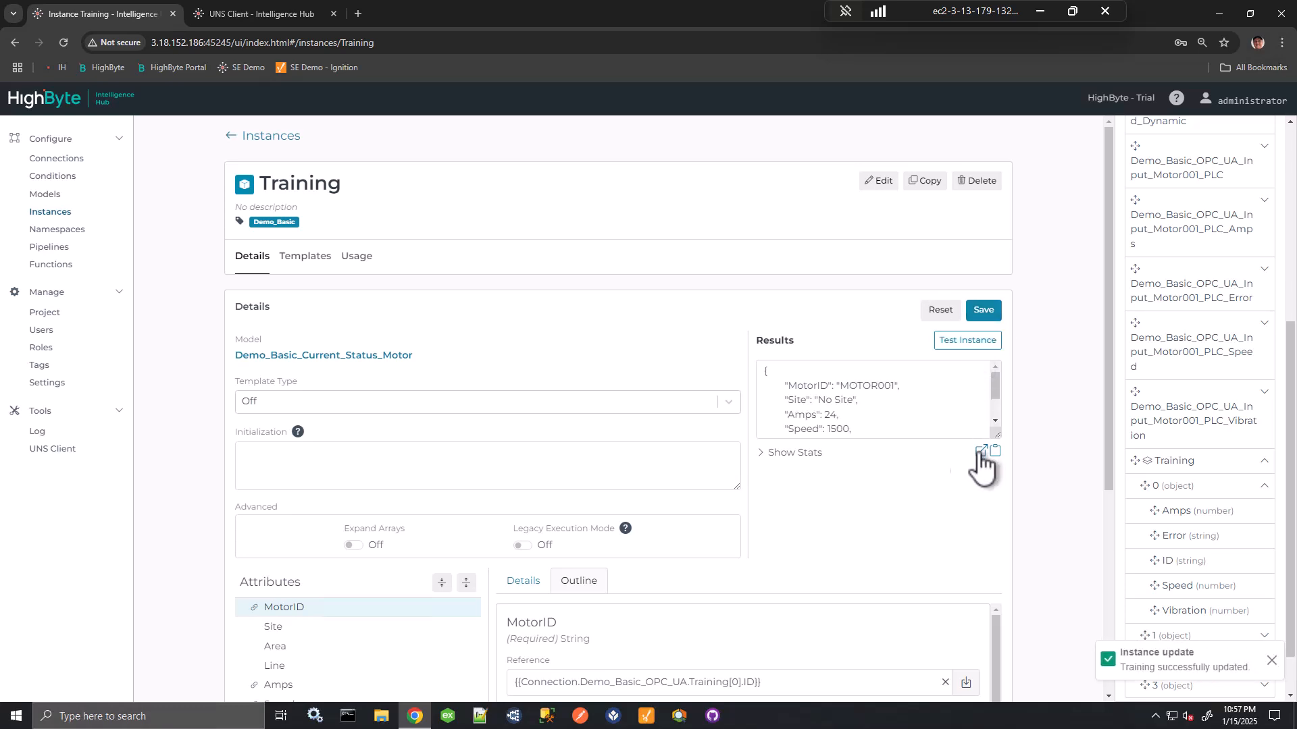
left_click(981, 452)
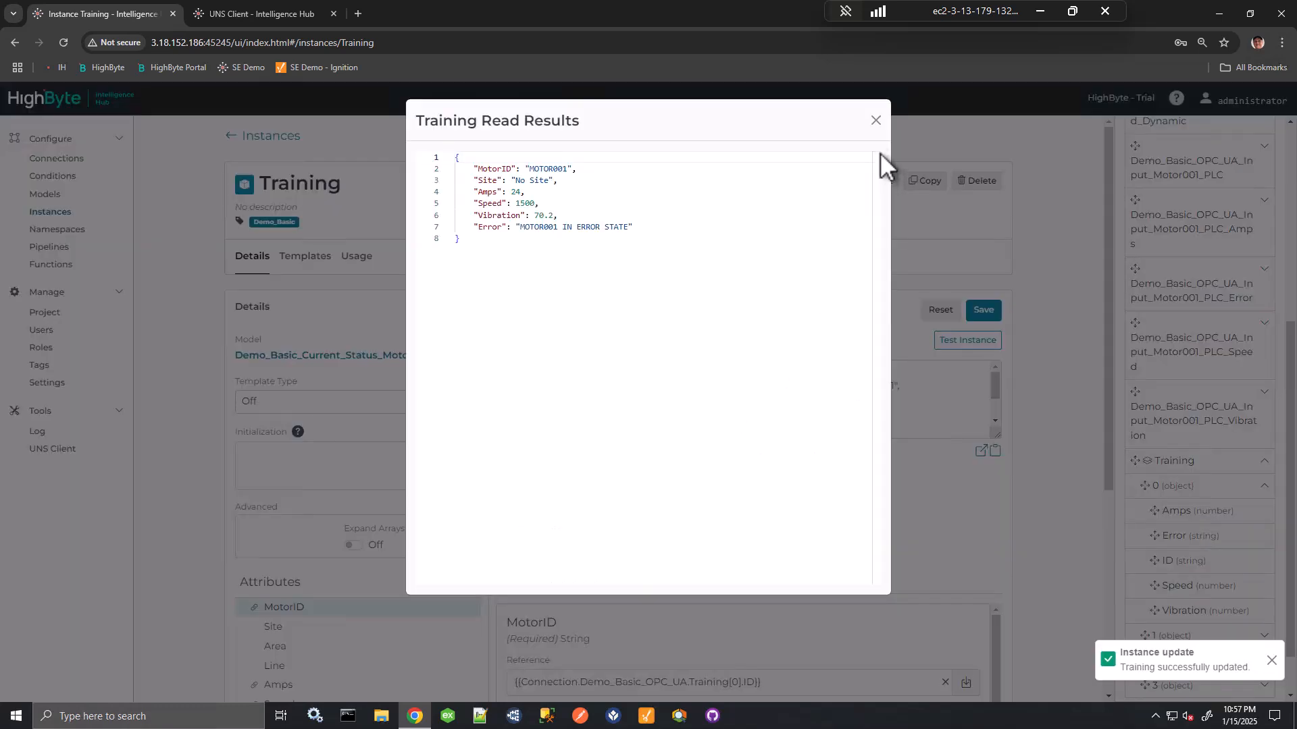
left_click(876, 121)
- Set the Training instance's template type to Dynamic
scroll(860, 464, "down", 2)
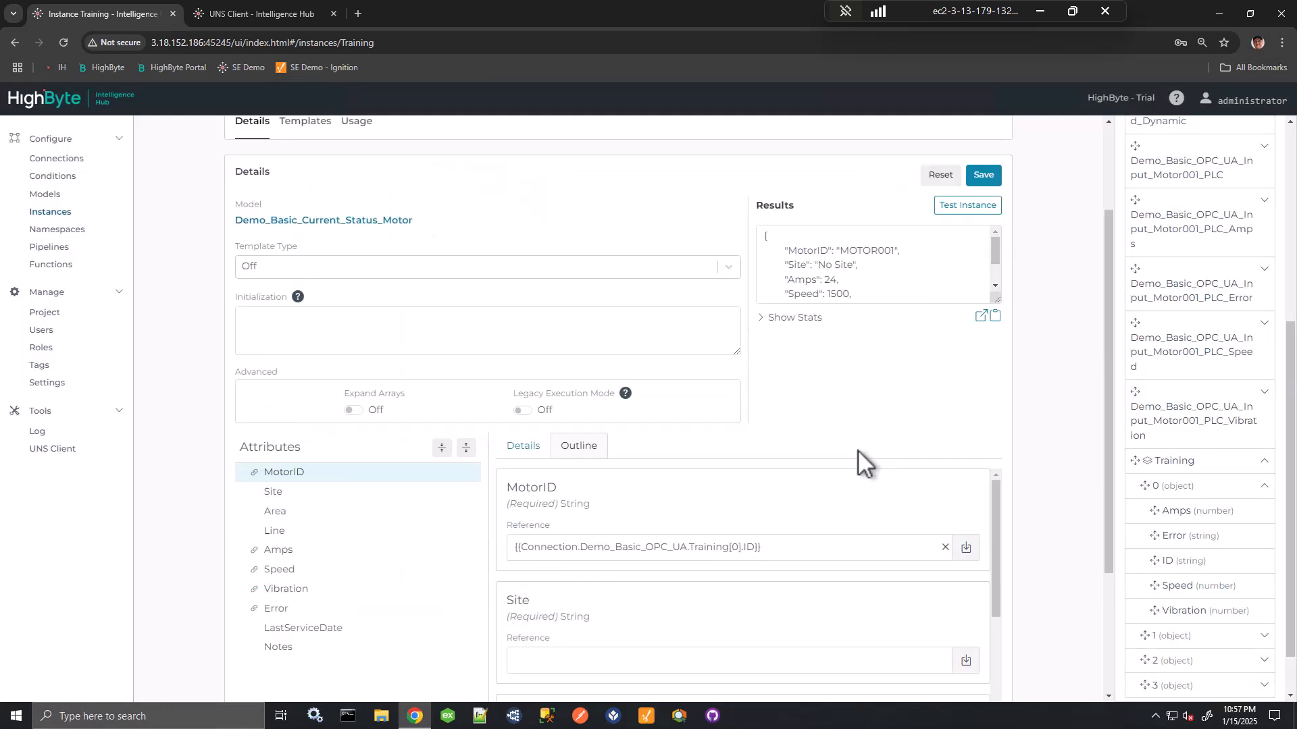
scroll(857, 451, "down", 2)
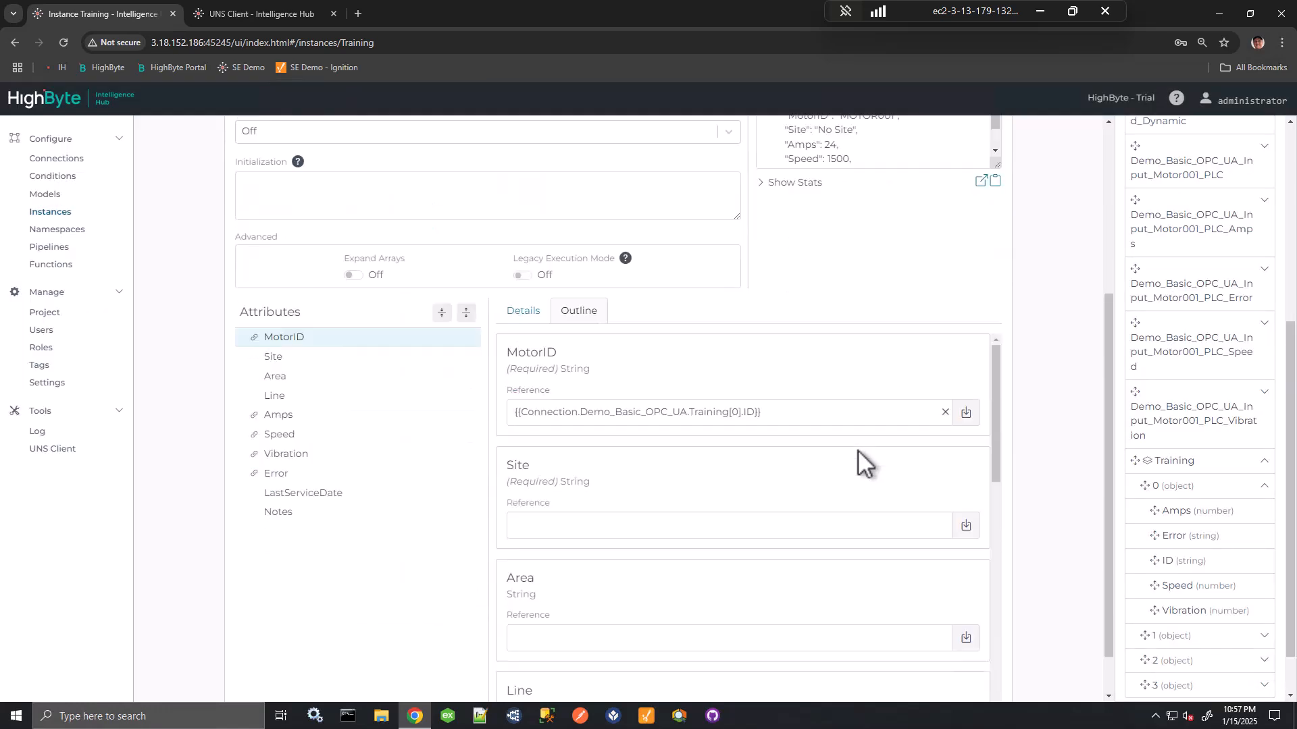
scroll(861, 450, "up", 4)
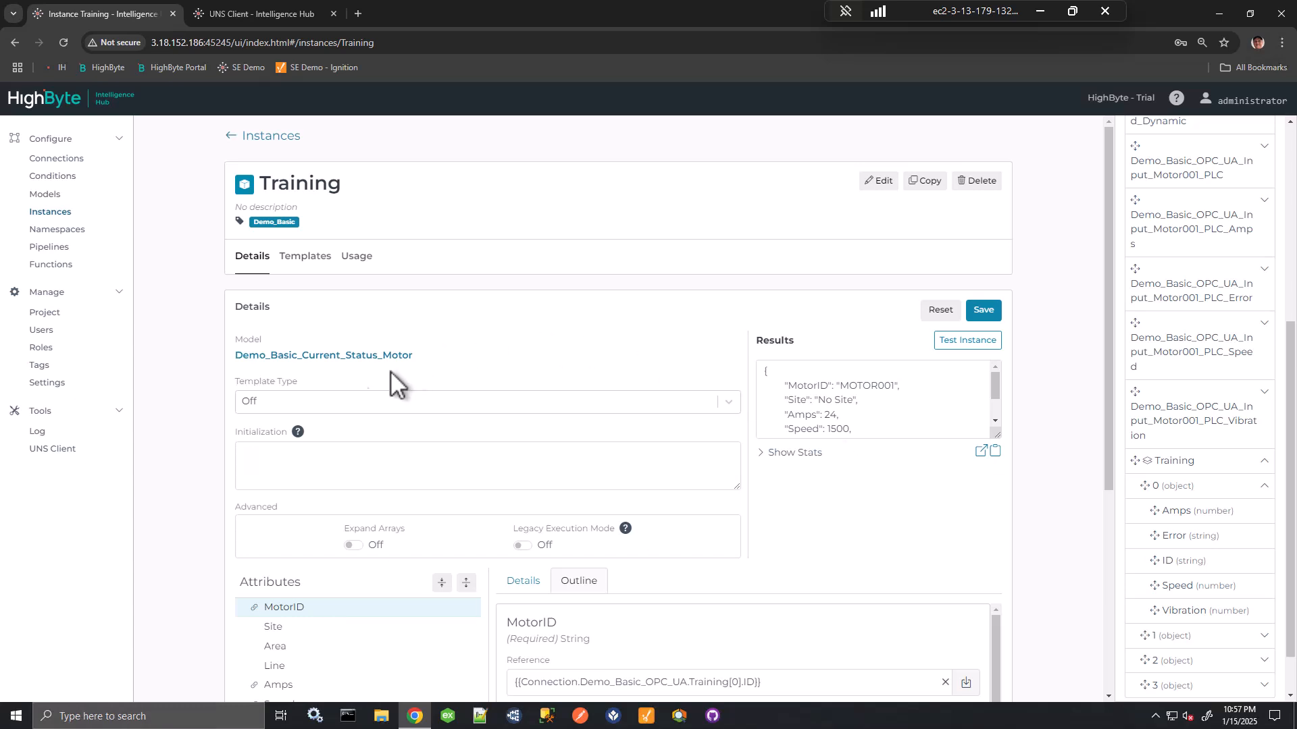
left_click(271, 403)
left_click(267, 482)
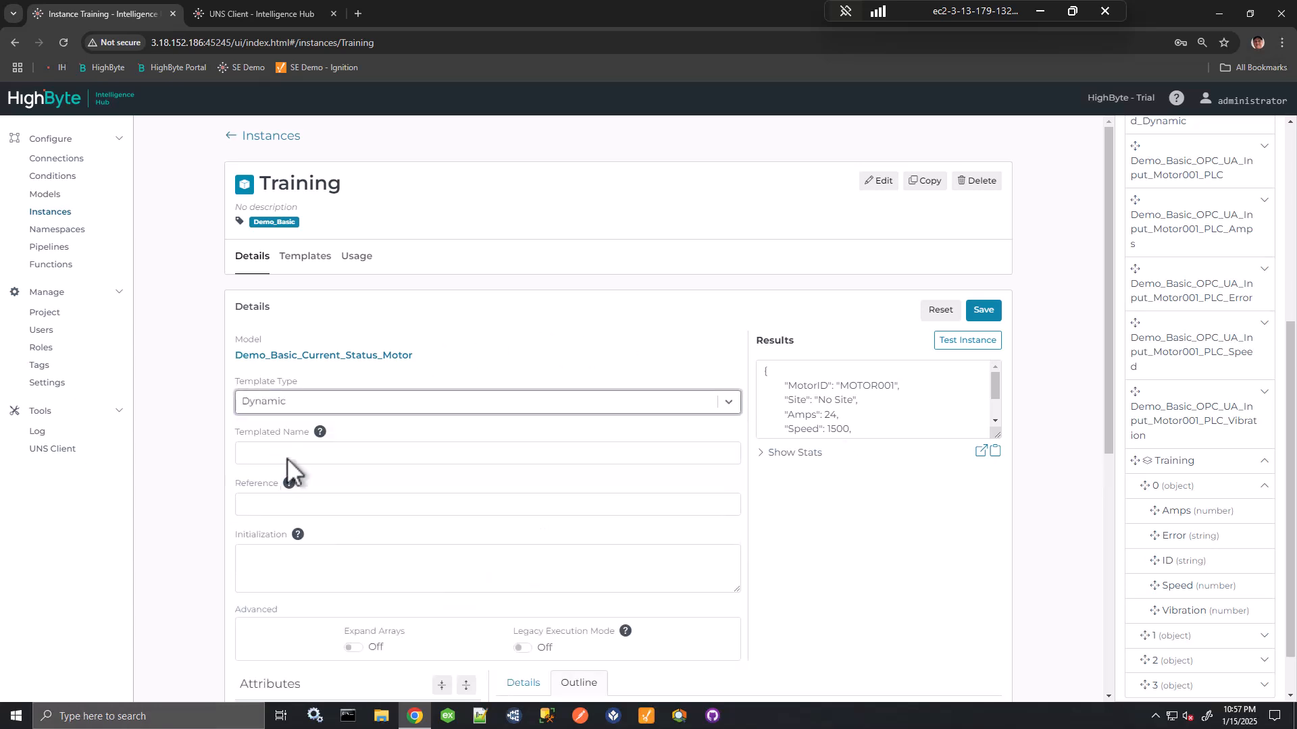
- Use Demo_Basic_SQL_Server's Demo_Basic_SQL_Server_Input_All_IDs_All_Motors input as the template reference and set the templated name to {{this.machineid}}
scroll(1187, 216, "up", 5)
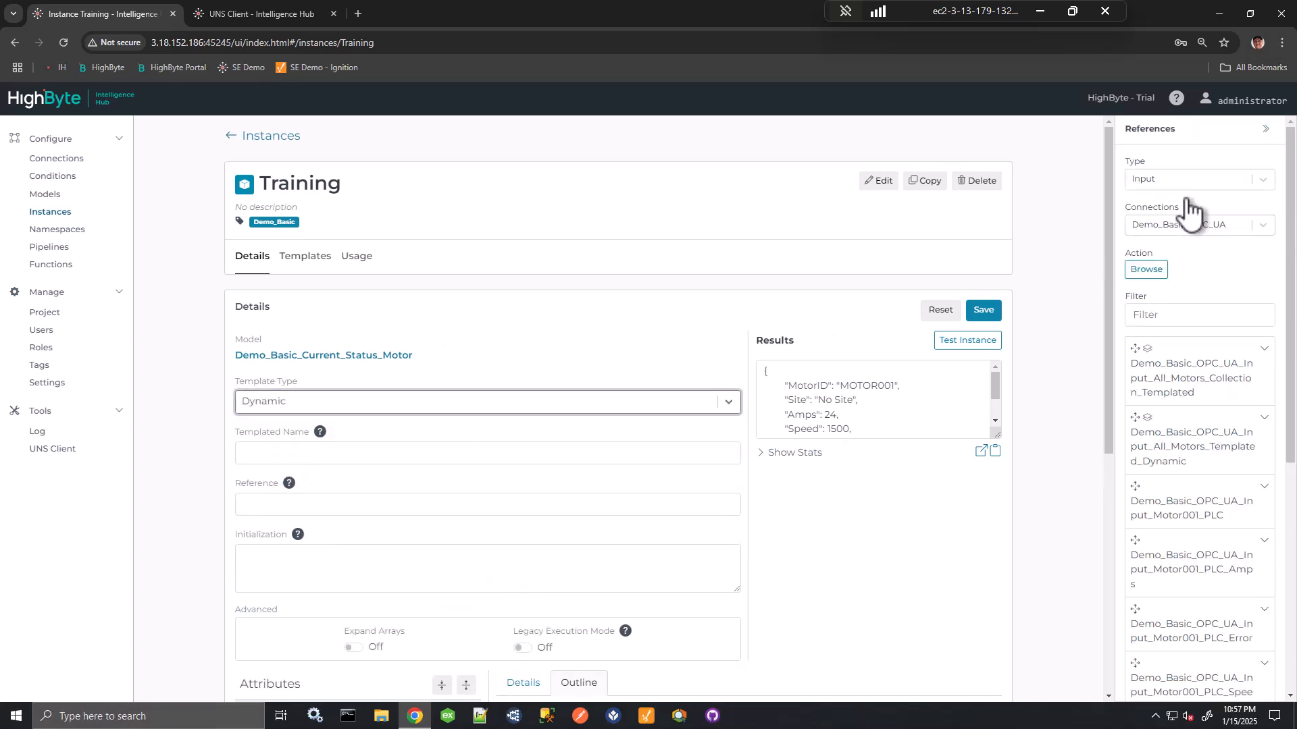
left_click(1168, 225)
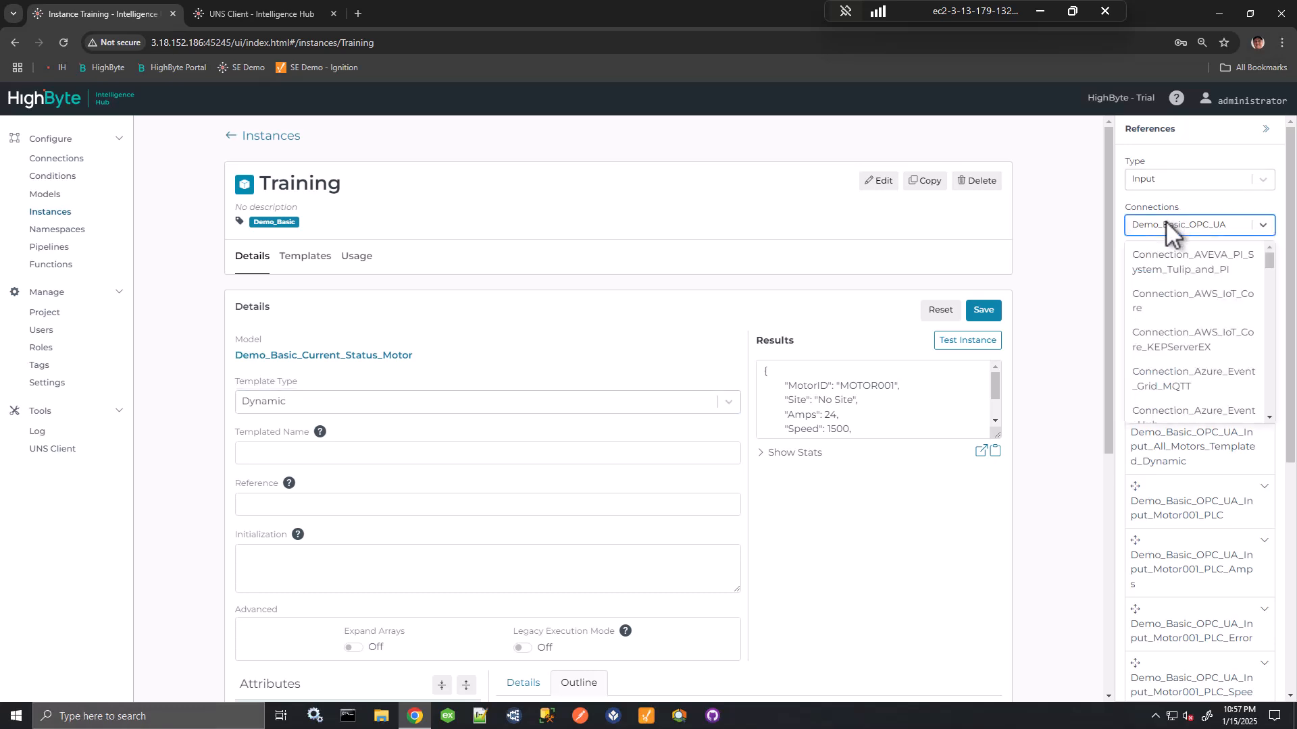
type("Demo")
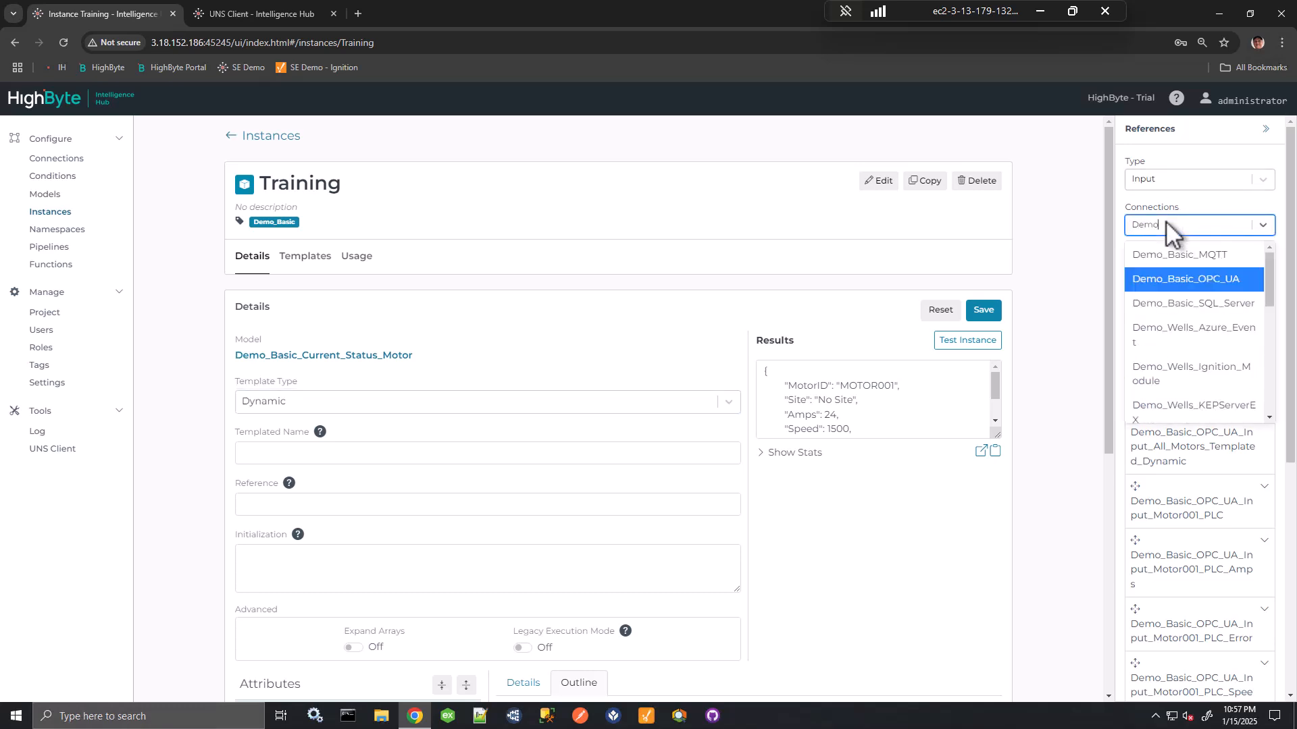
left_click(1173, 306)
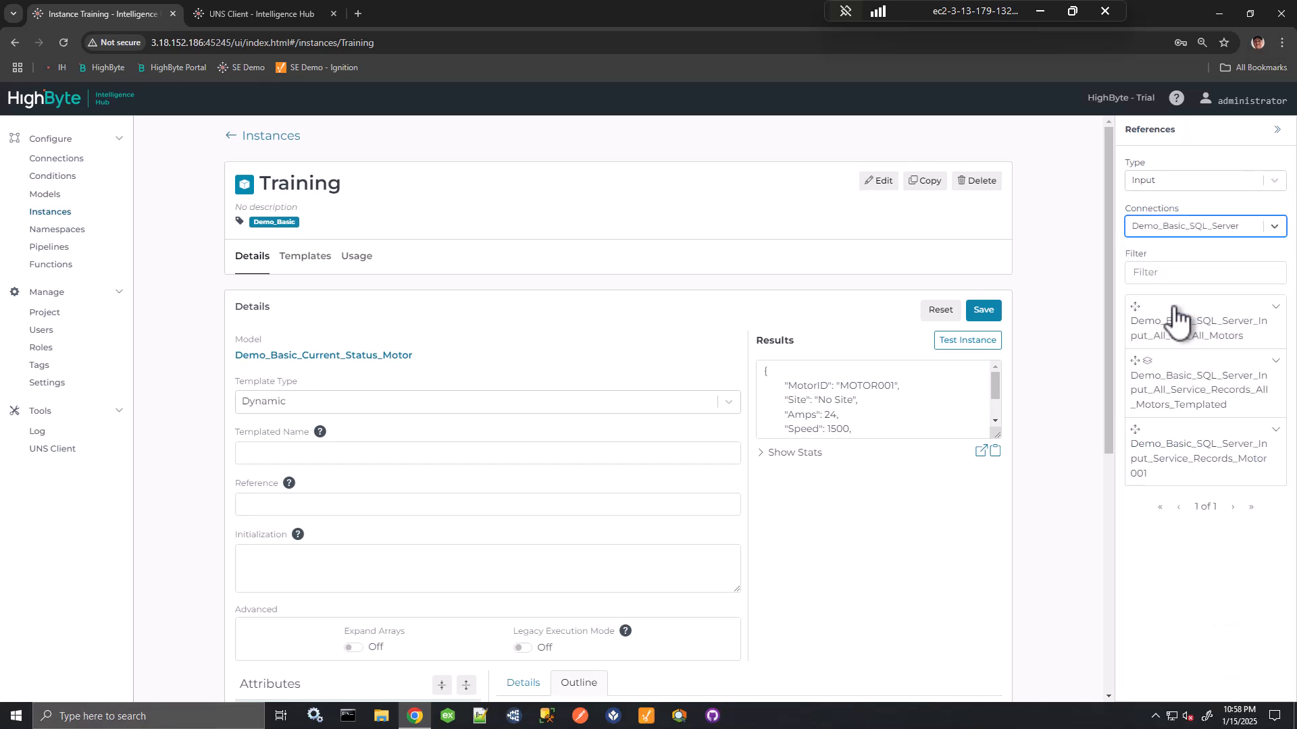
left_click_drag(1186, 327, 324, 497)
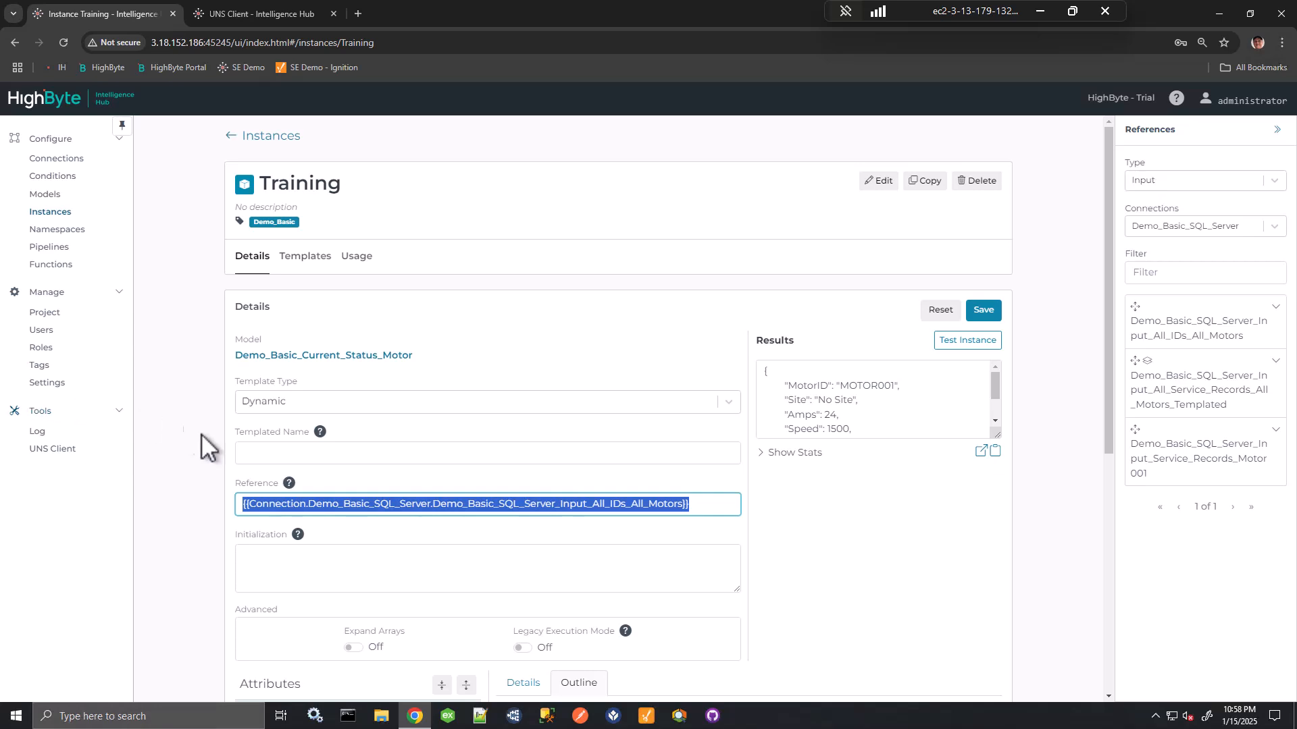
left_click(252, 452)
type("{{this.machineid}}")
- Save the dynamically templated Training instance and test it, viewing the enlarged read results
left_click(994, 312)
left_click(978, 343)
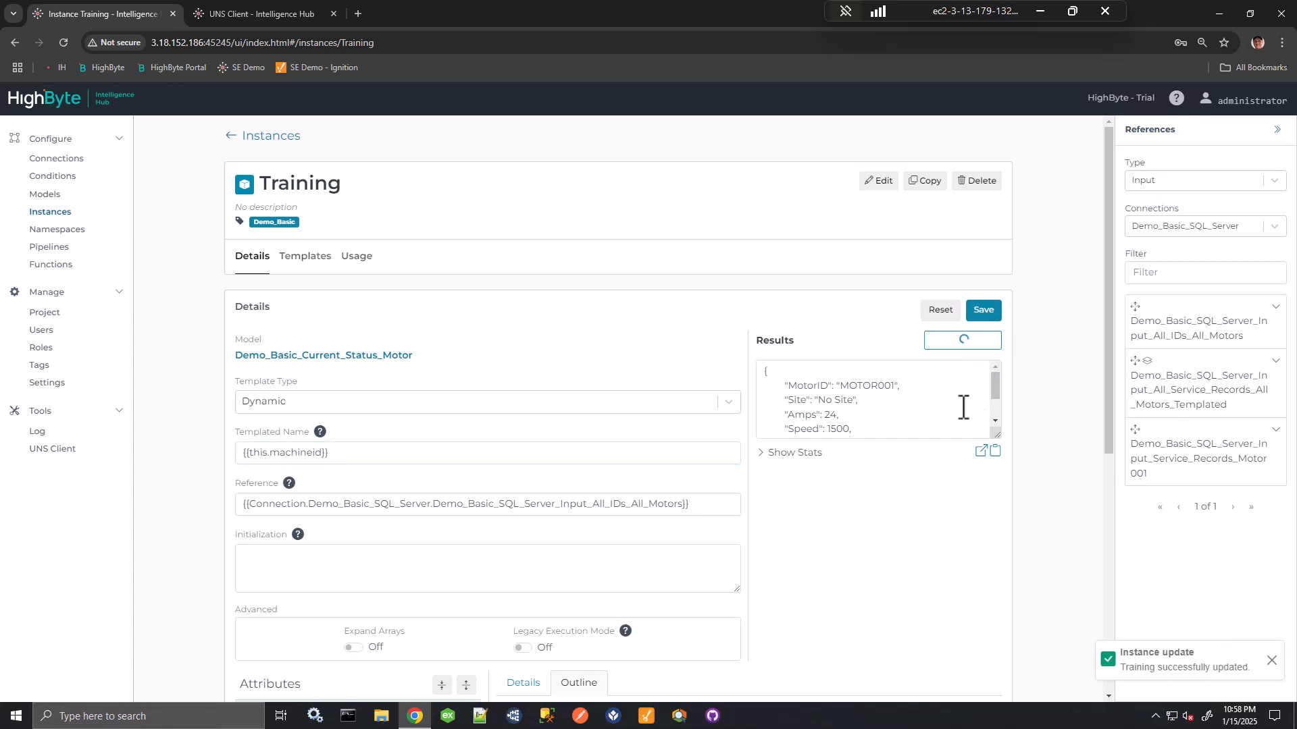
left_click(981, 451)
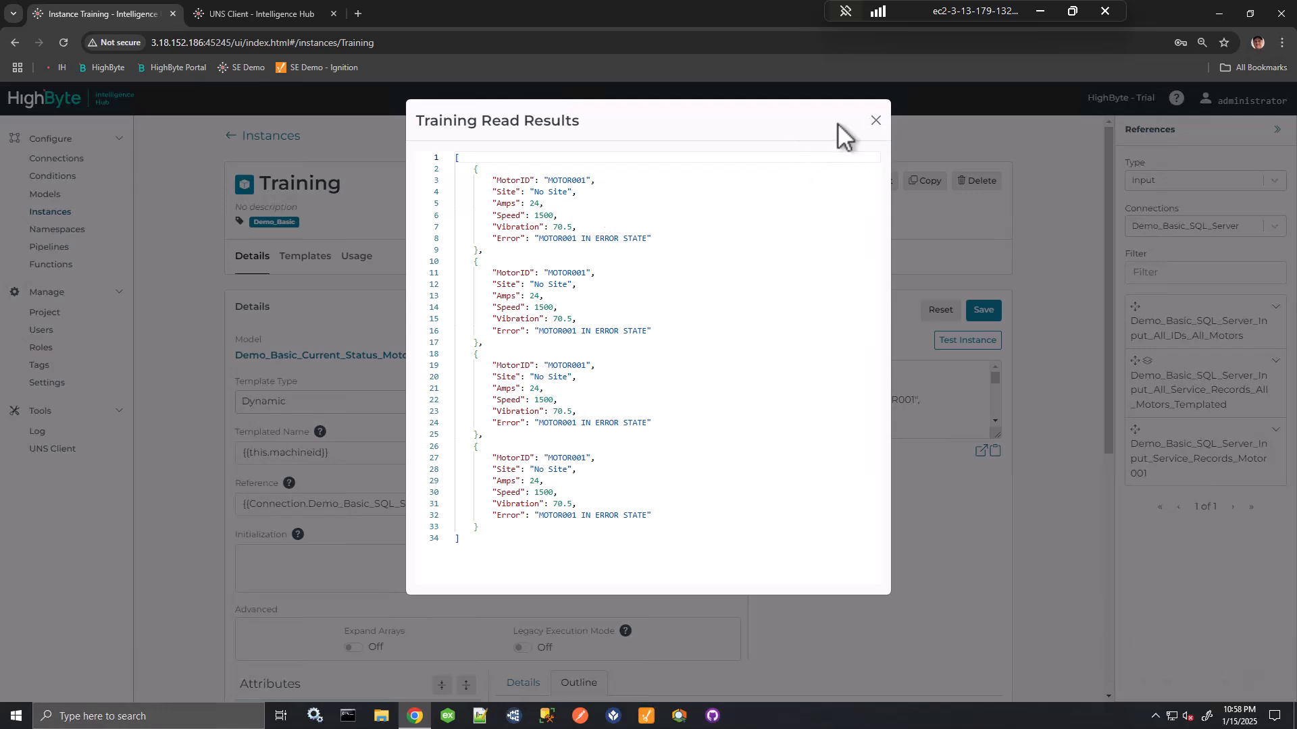
left_click(876, 121)
- Change MotorID's expression type to Expression and have it return {{Connection.Demo_Basic_OPC_UA.Training(machineid={{this.machineid}})}}.ID
scroll(858, 391, "down", 2)
scroll(874, 499, "down", 6)
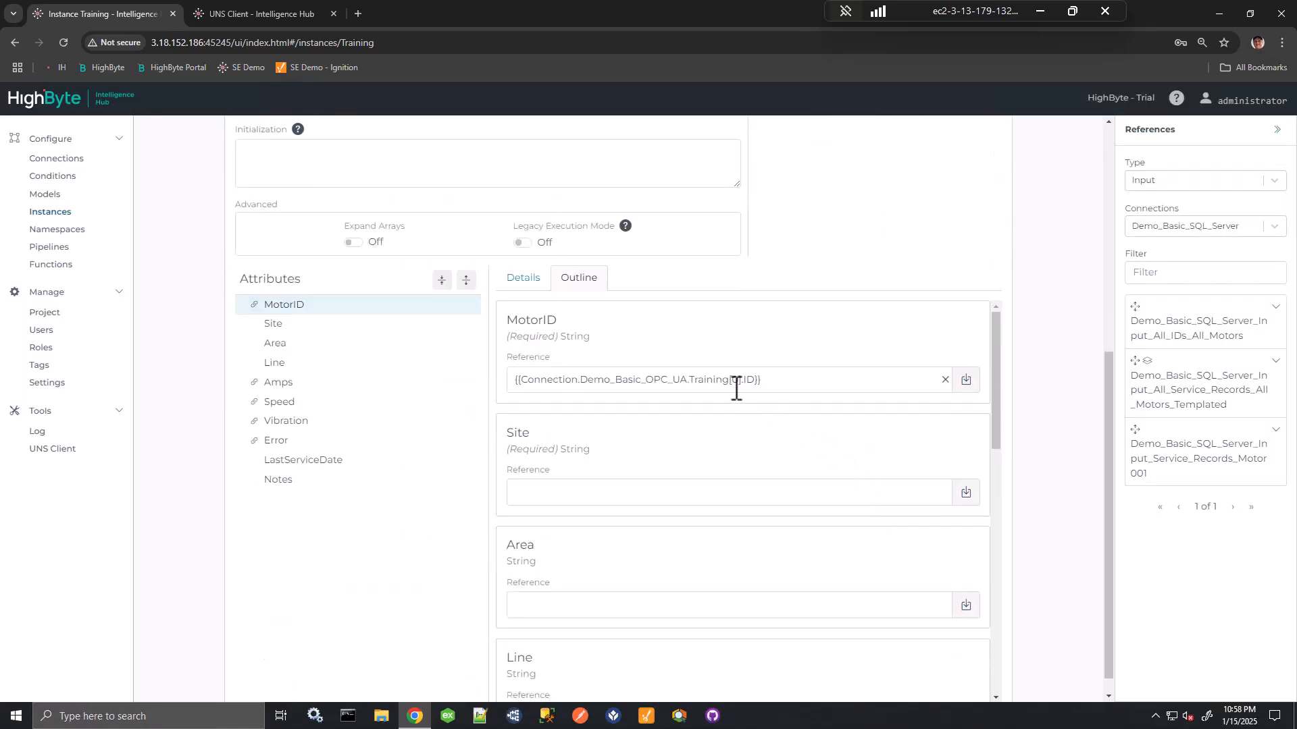
left_click(525, 282)
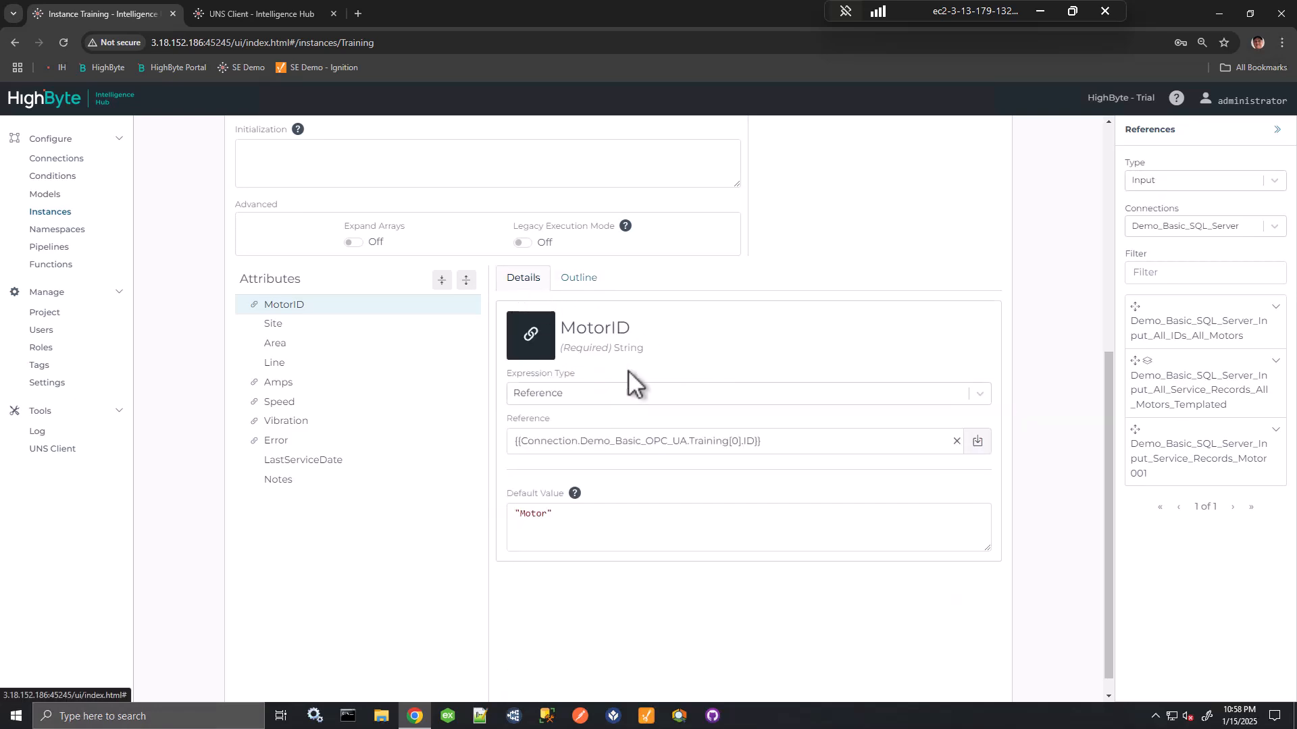
left_click(560, 396)
left_click(553, 426)
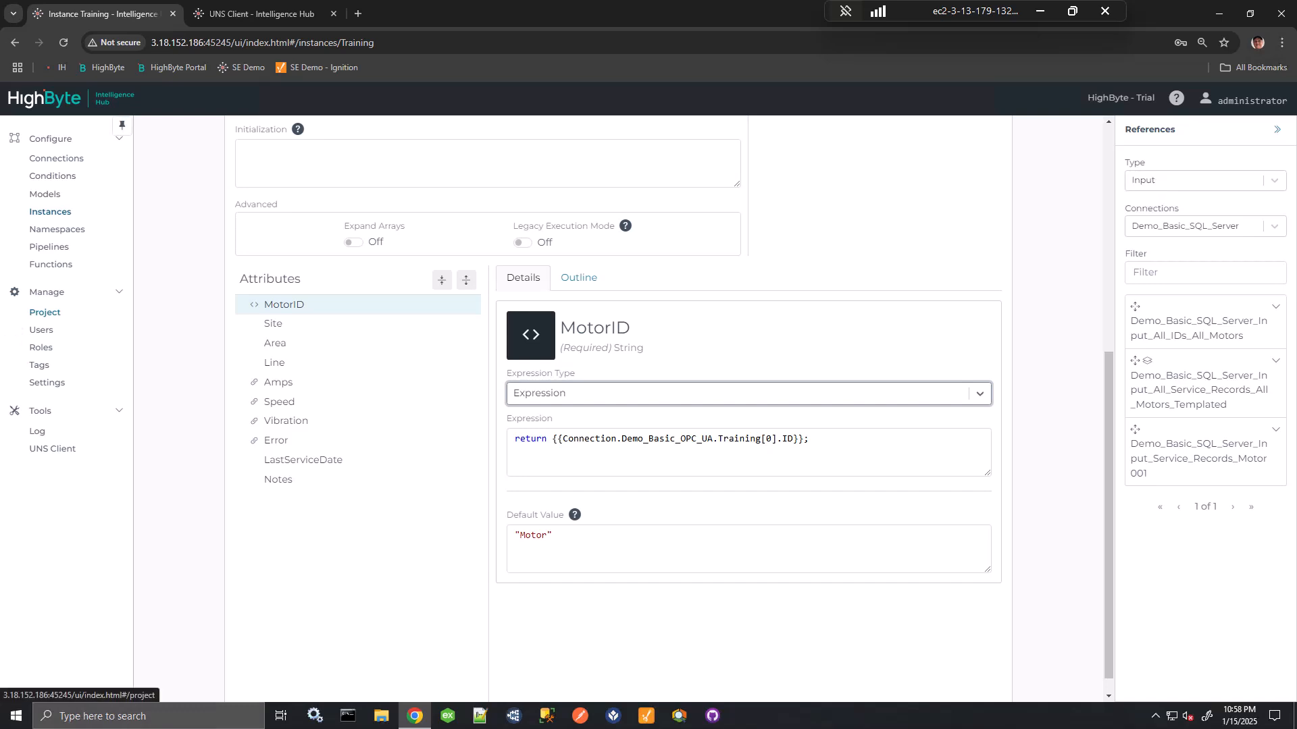
double_click(761, 439)
left_click(776, 439)
left_click_drag(776, 439, 762, 439)
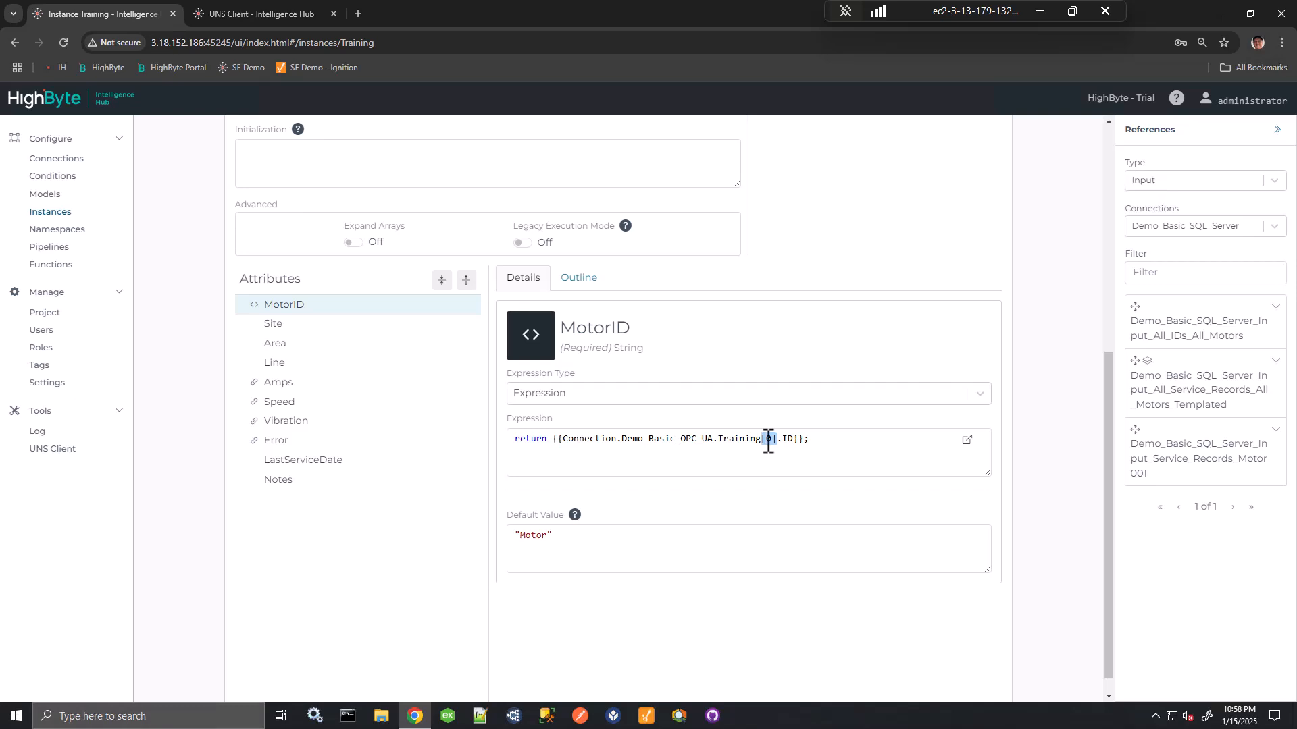
type("(machineid={{this.machineid}})")
left_click(958, 439)
left_click_drag(816, 442, 770, 442)
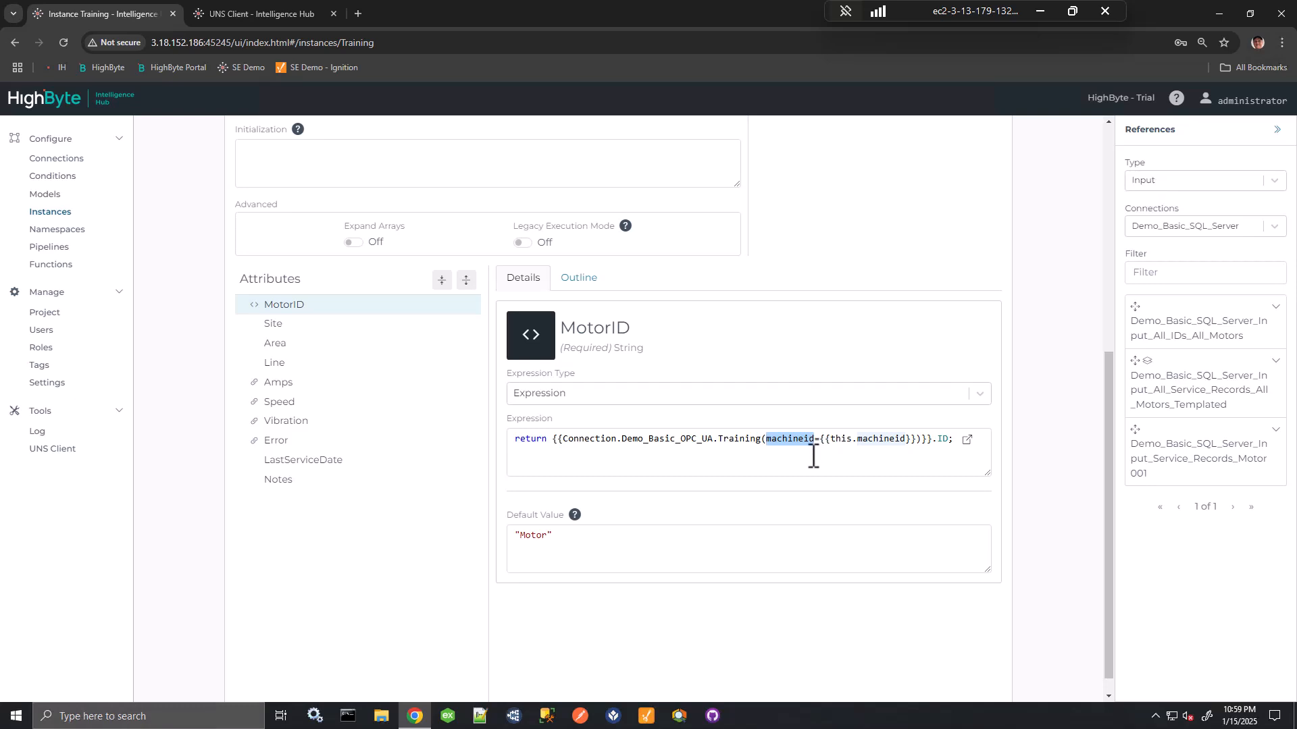
- Copy the machineid parameter from MotorID's expression and make Amps an Expression returning {{Connection.Demo_Basic_OPC_UA.Training(machineid={{this.machineid}})}}.Amps
scroll(814, 456, "up", 2)
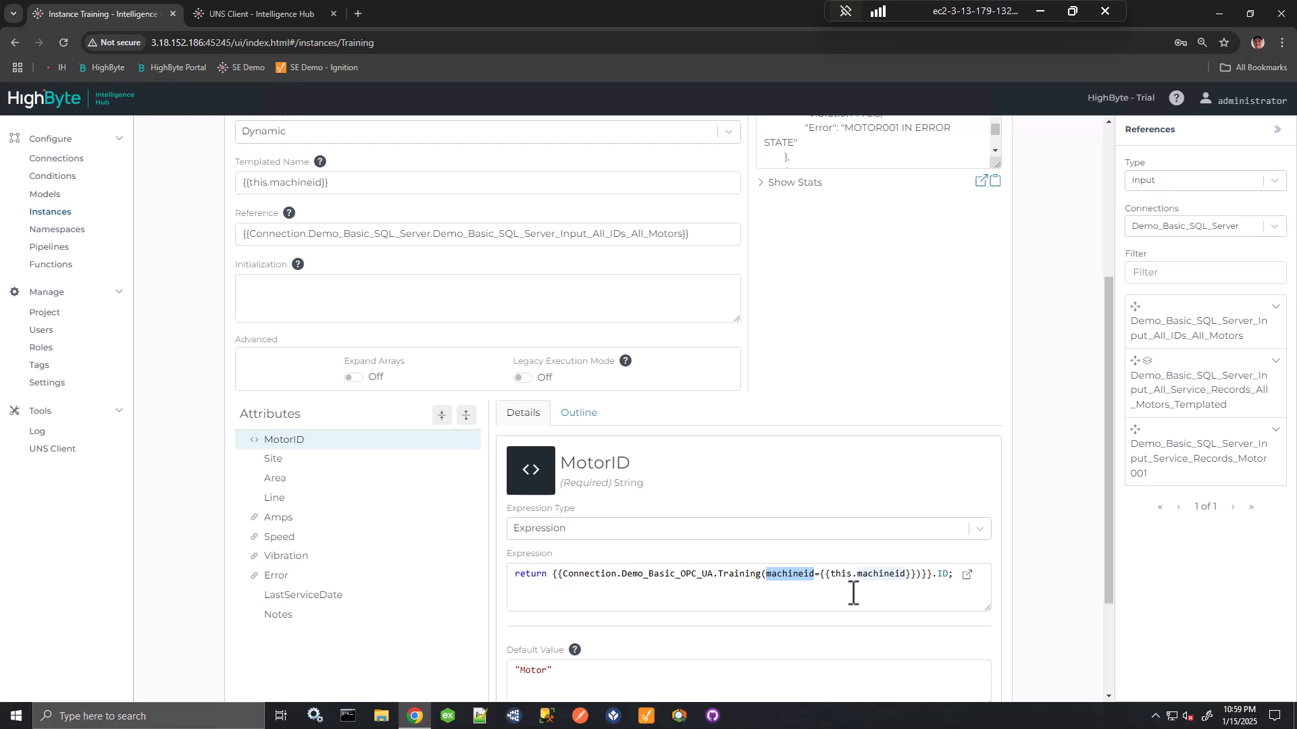
left_click(933, 574)
left_click_drag(933, 574, 761, 574)
key("ctrl+c")
left_click(318, 520)
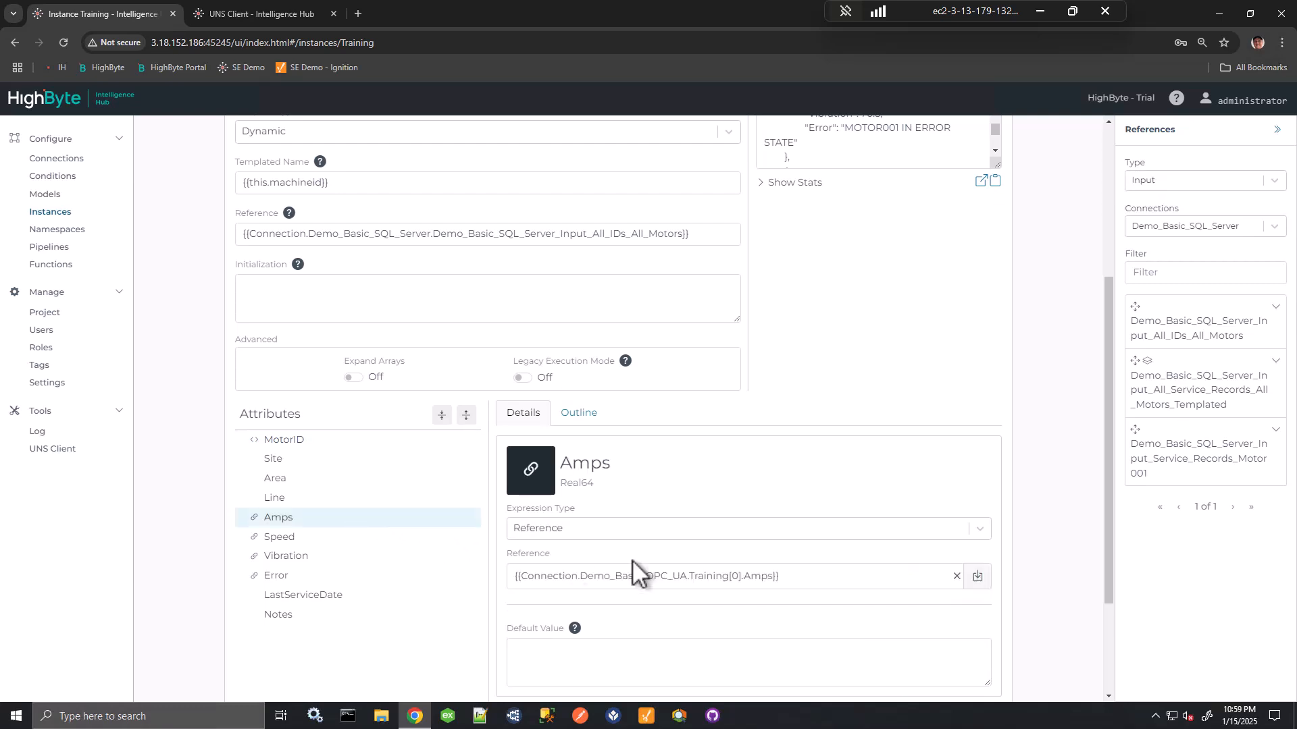
left_click(637, 533)
left_click(589, 557)
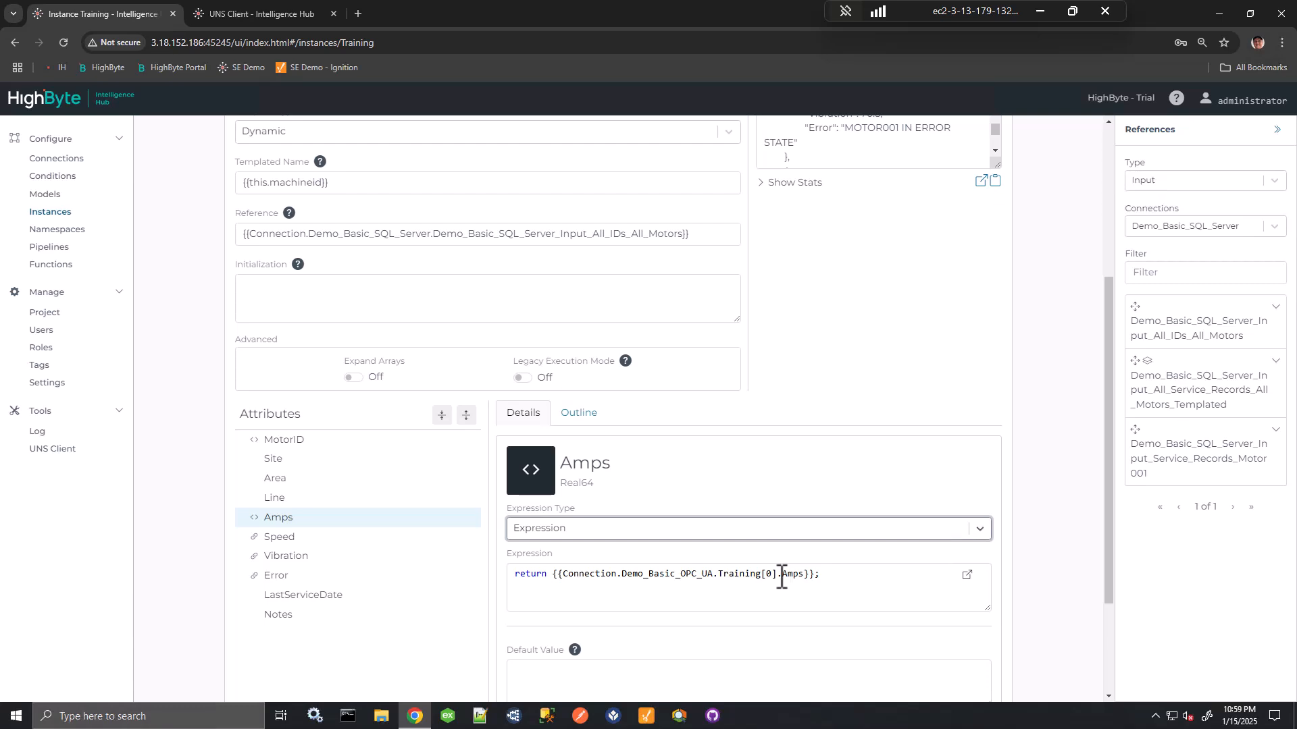
left_click_drag(776, 574, 765, 574)
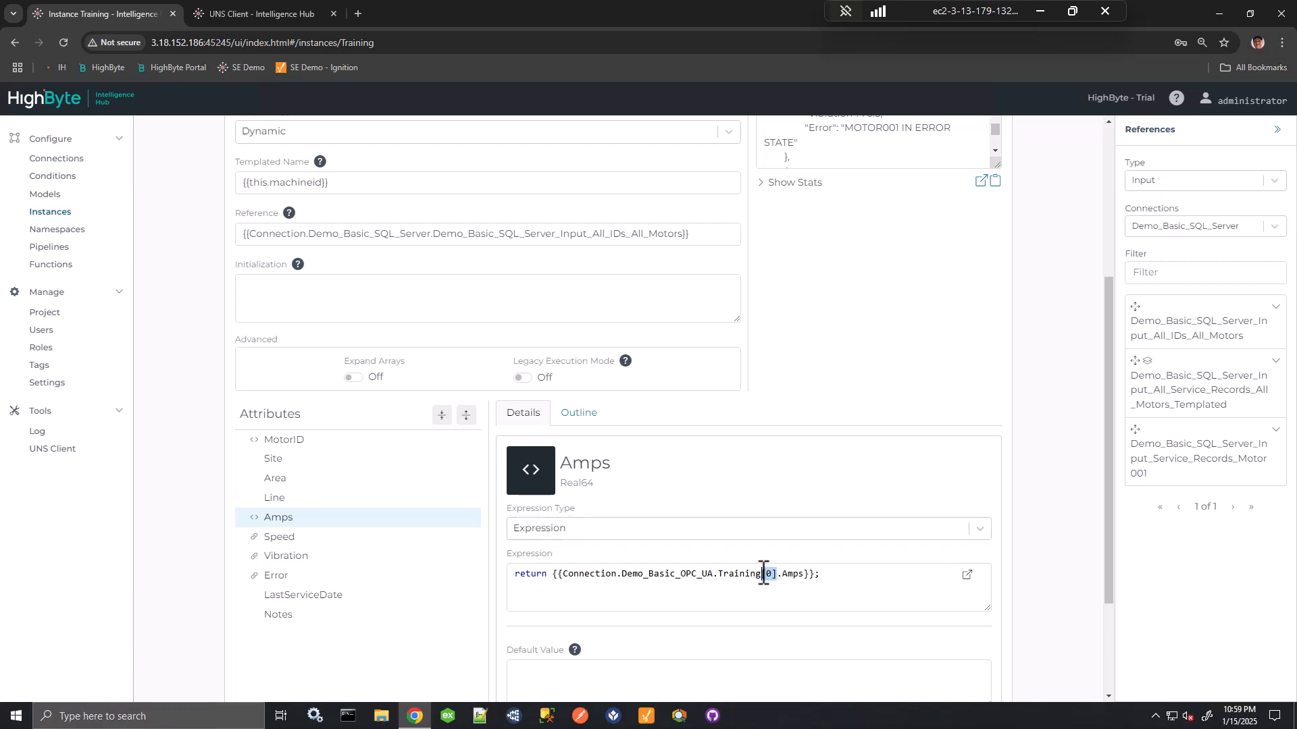
key("ctrl+v")
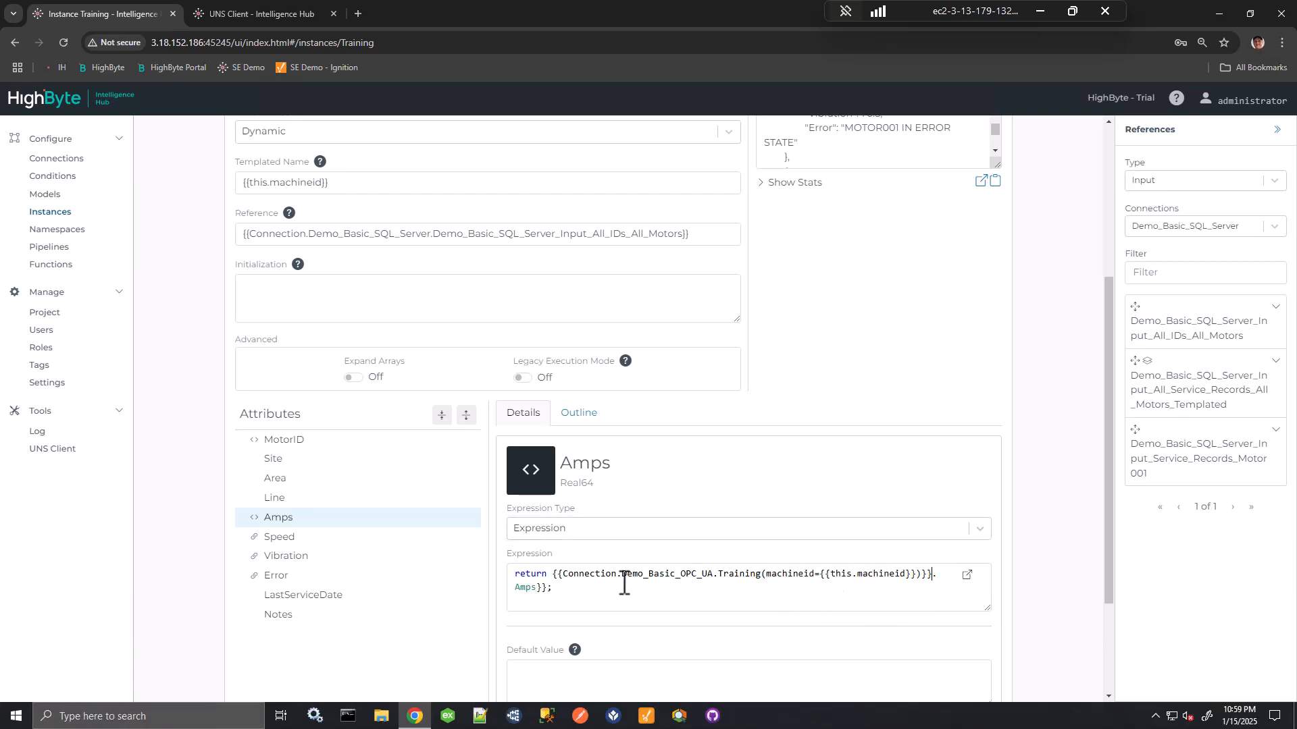
left_click(558, 589)
key("Left")
key("BackSpace")
- Change Speed's expression type to Expression and have it return {{Connection.Demo_Basic_OPC_UA.Training(machineid={{this.machineid}})}}.Speed
left_click(308, 542)
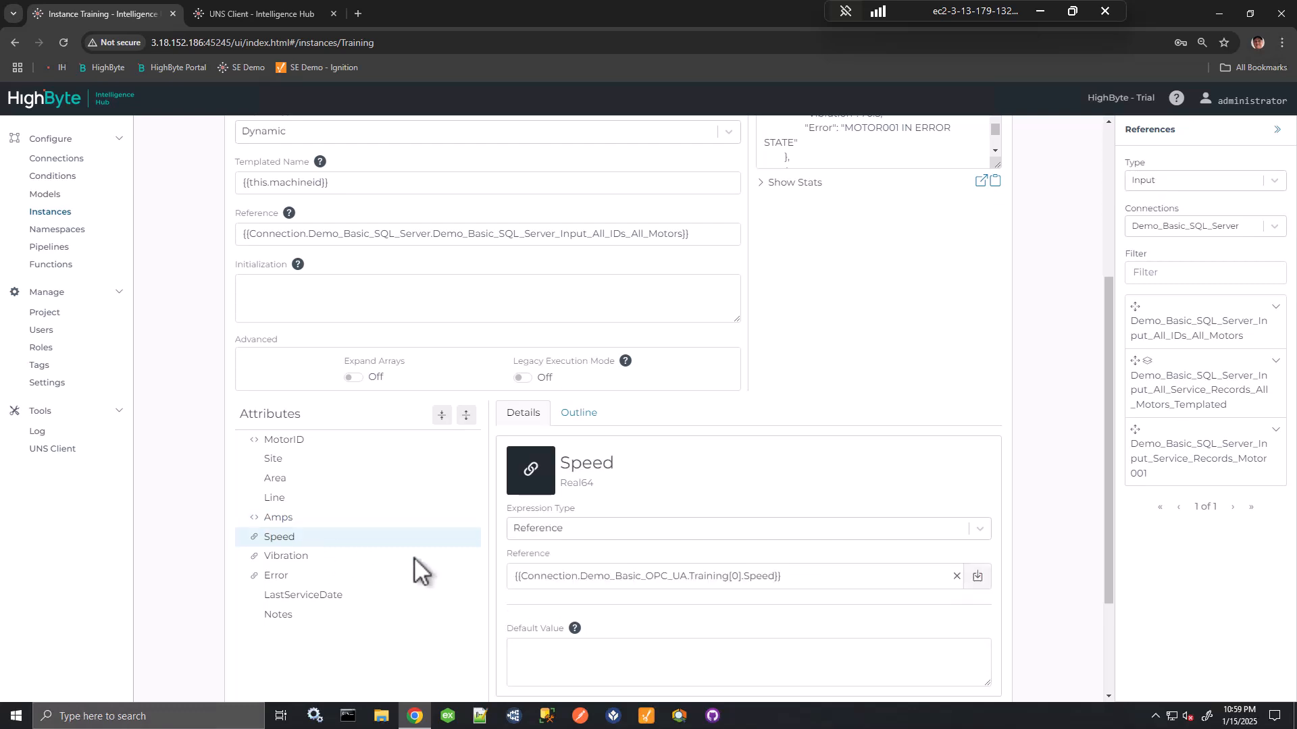
left_click(763, 534)
left_click(614, 558)
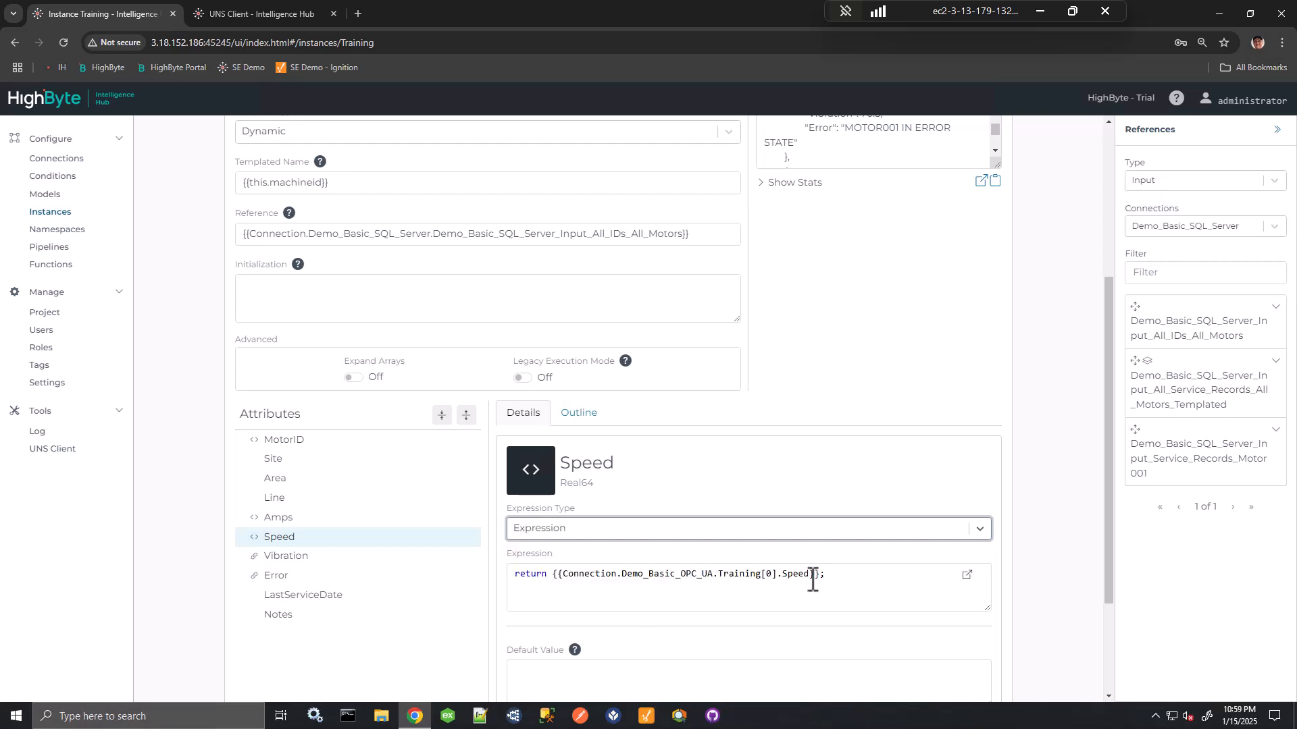
left_click_drag(773, 574, 764, 580)
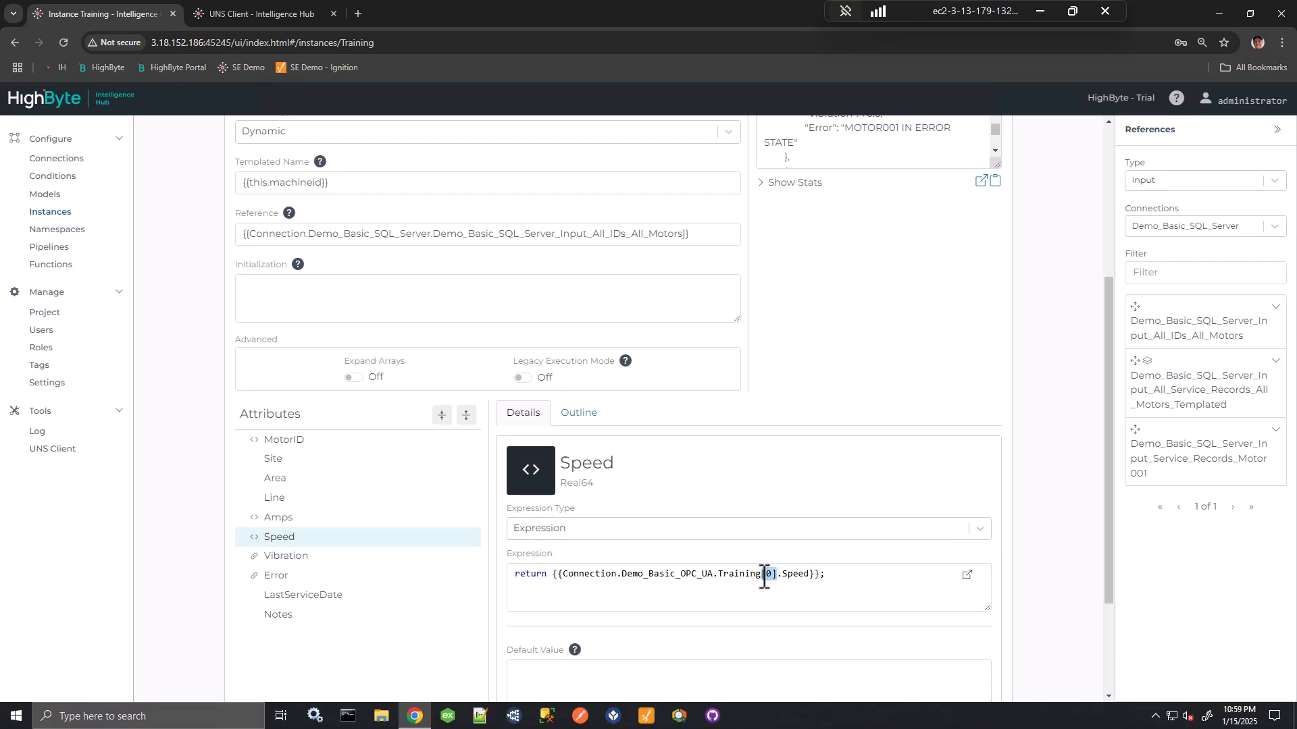
key("ctrl+v")
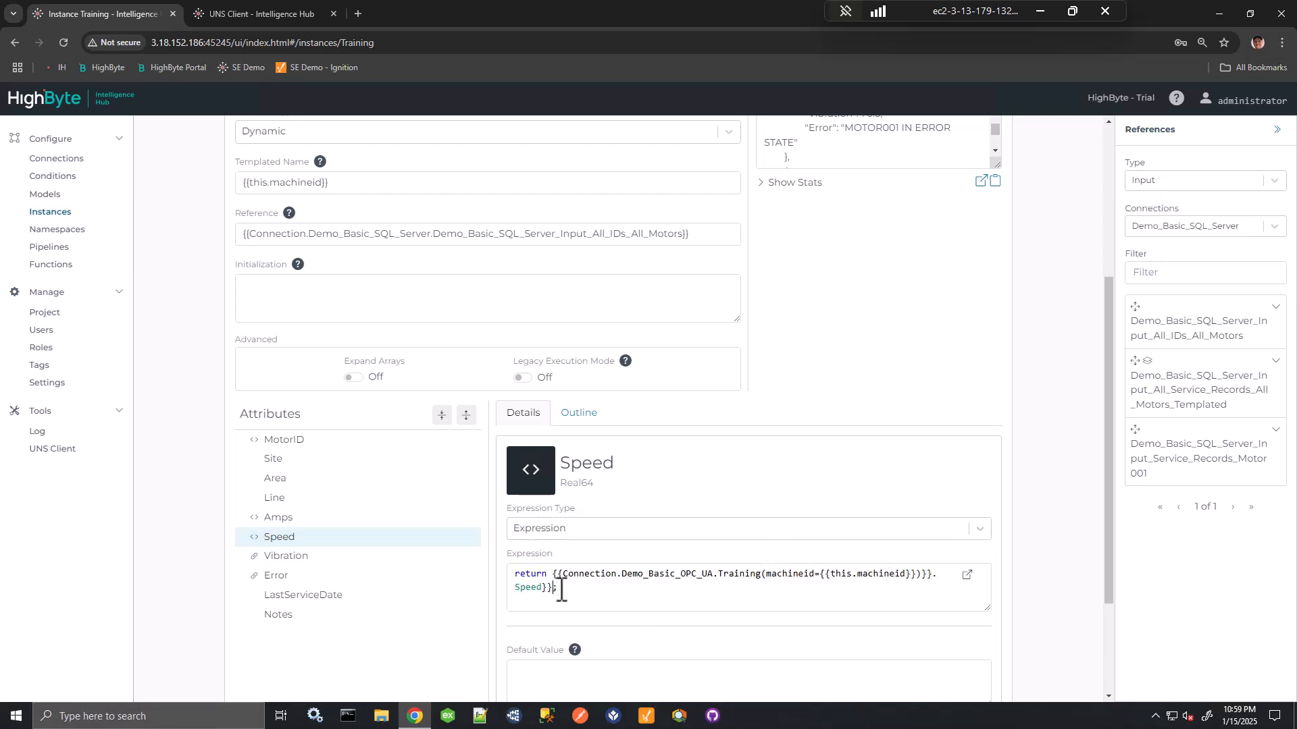
key("BackSpace")
key("BackSpace")
key("BackSpace")
- Change Vibration's expression type to Expression and have it return {{Connection.Demo_Basic_OPC_UA.Training(machineid={{this.machineid}})}}.Vibration
left_click(294, 558)
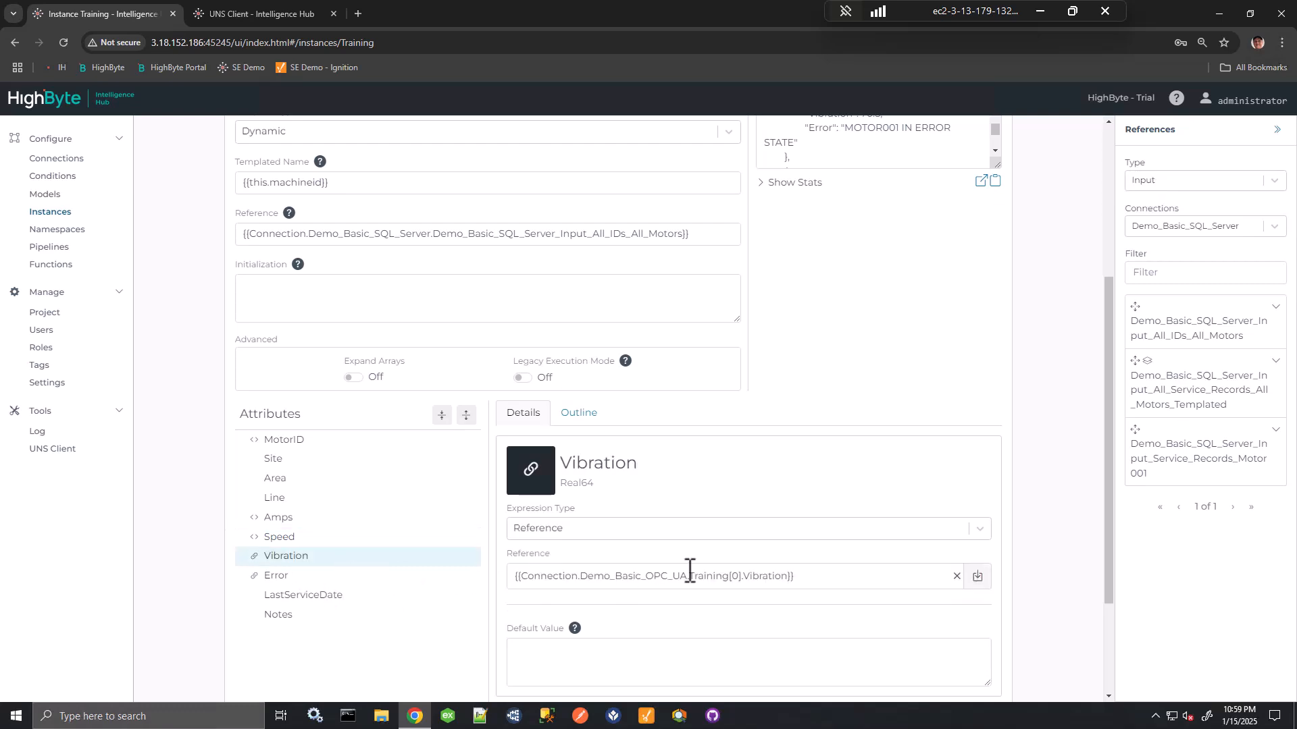
left_click(740, 533)
left_click(610, 560)
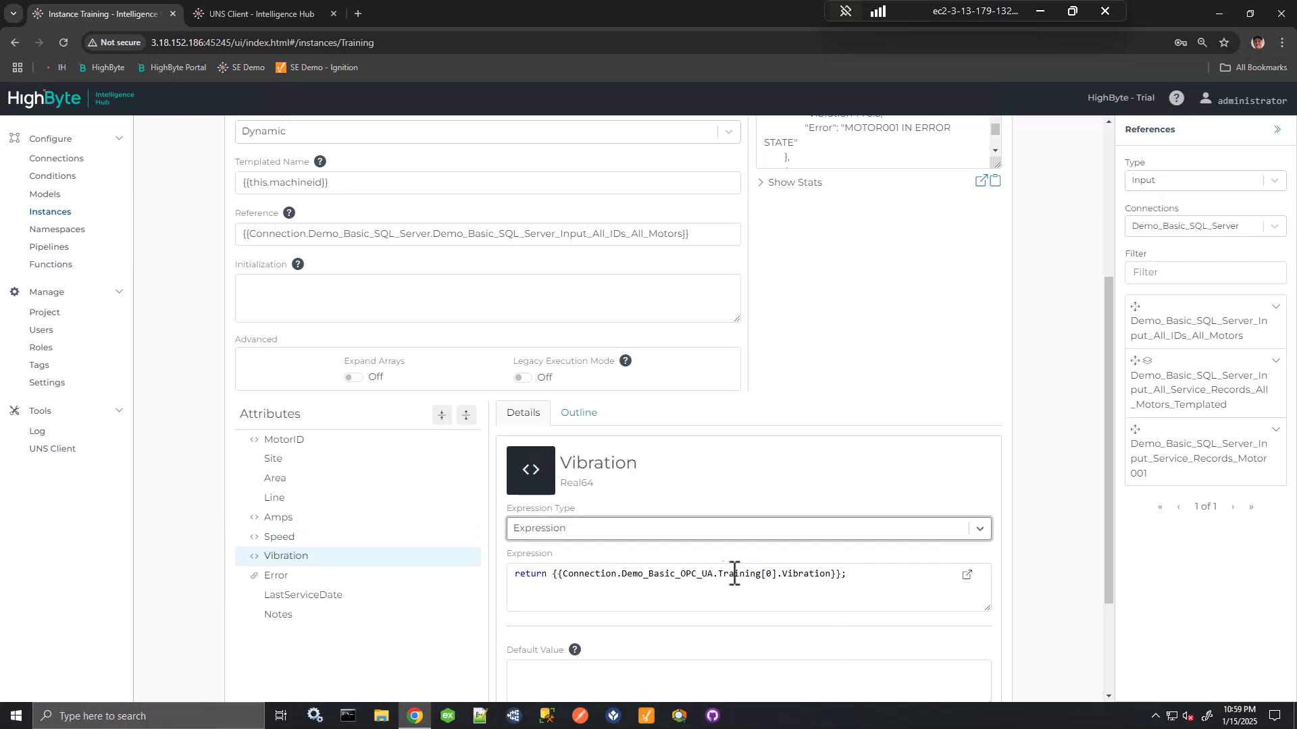
left_click_drag(780, 575, 763, 574)
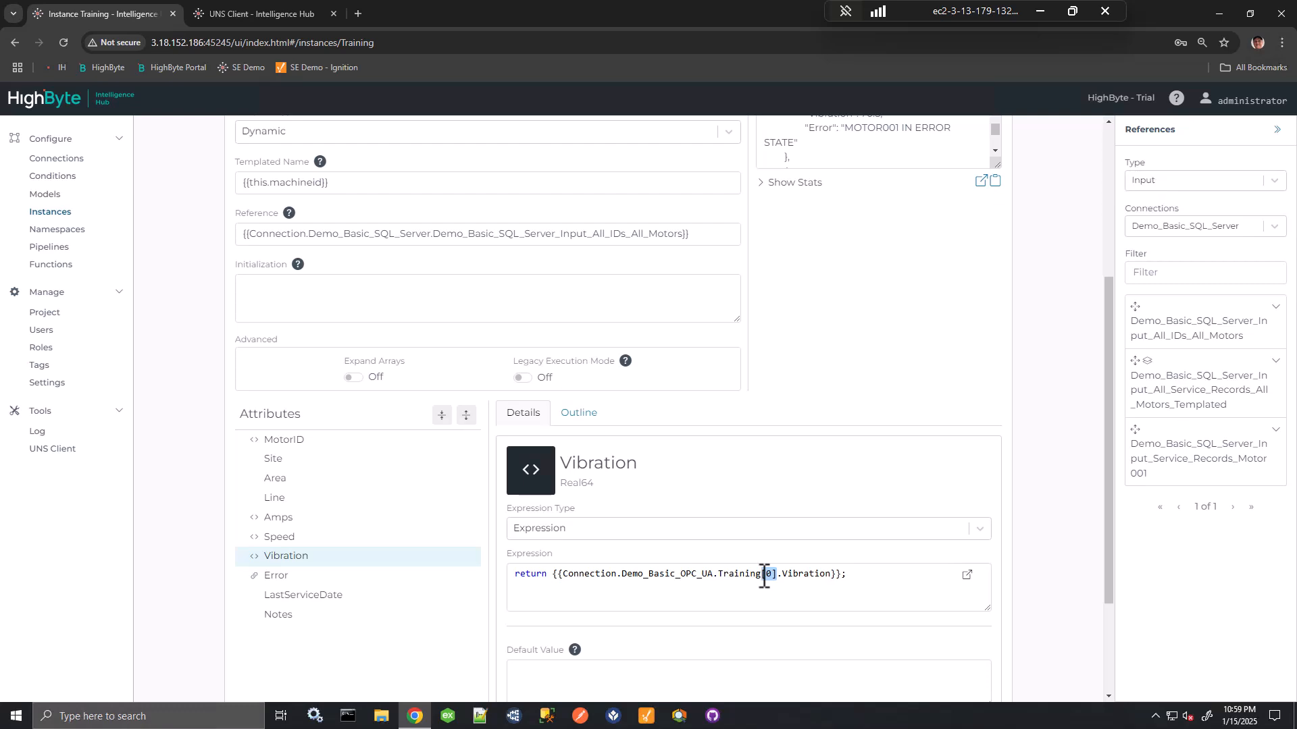
type("(machineid={{this.machineid}})")
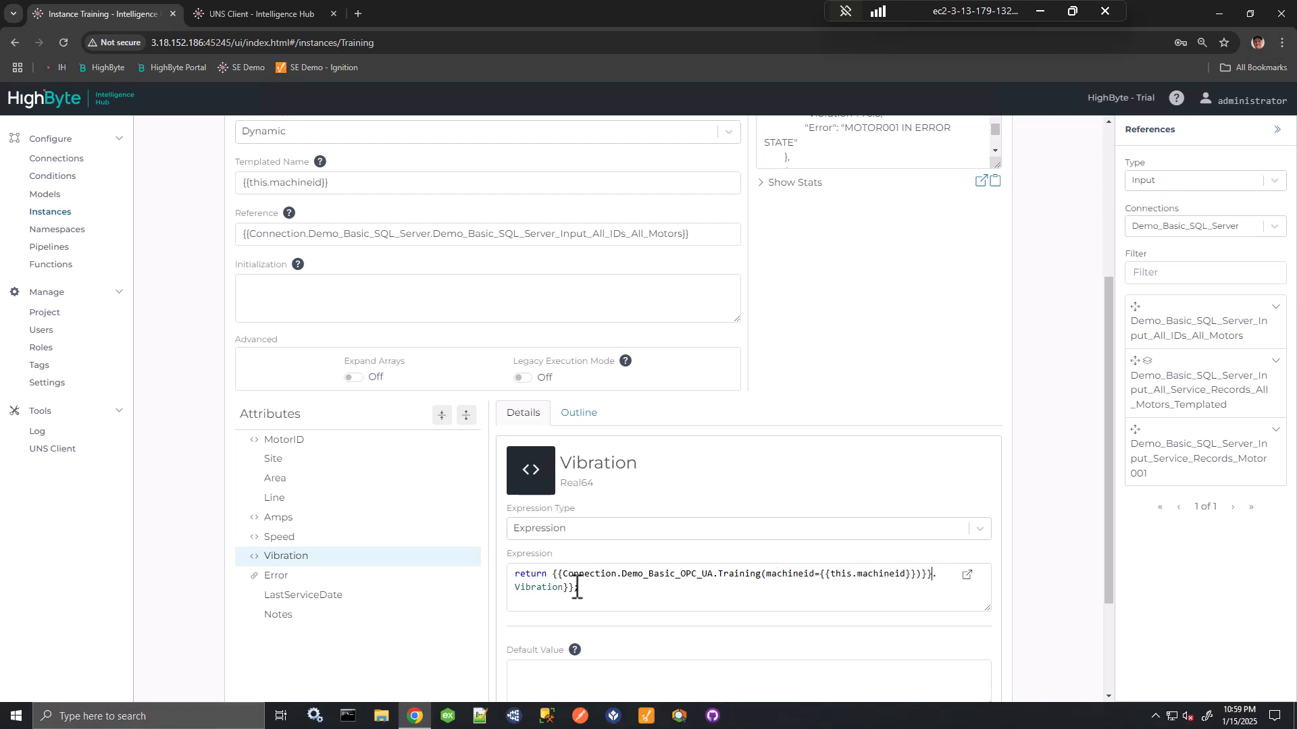
- Change the Error attribute's expression type to Expression
left_click(309, 578)
left_click(631, 535)
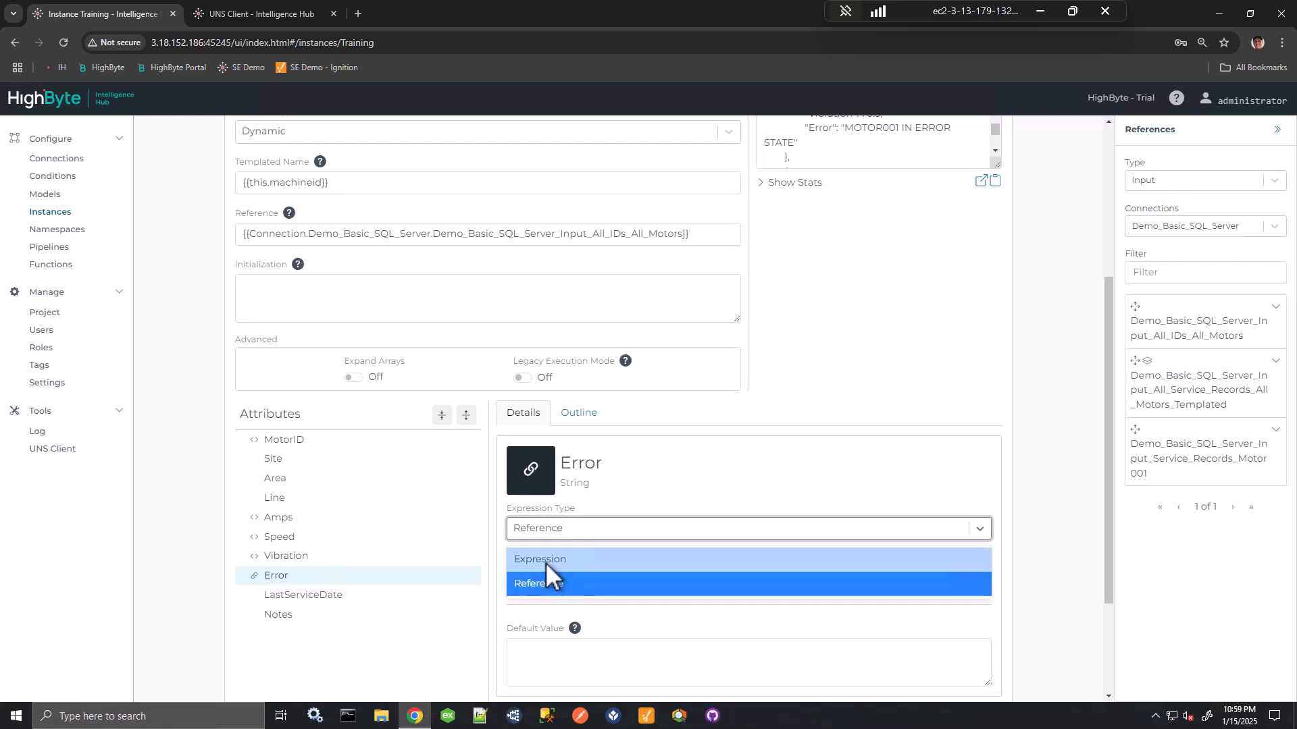
left_click(544, 564)
double_click(815, 576)
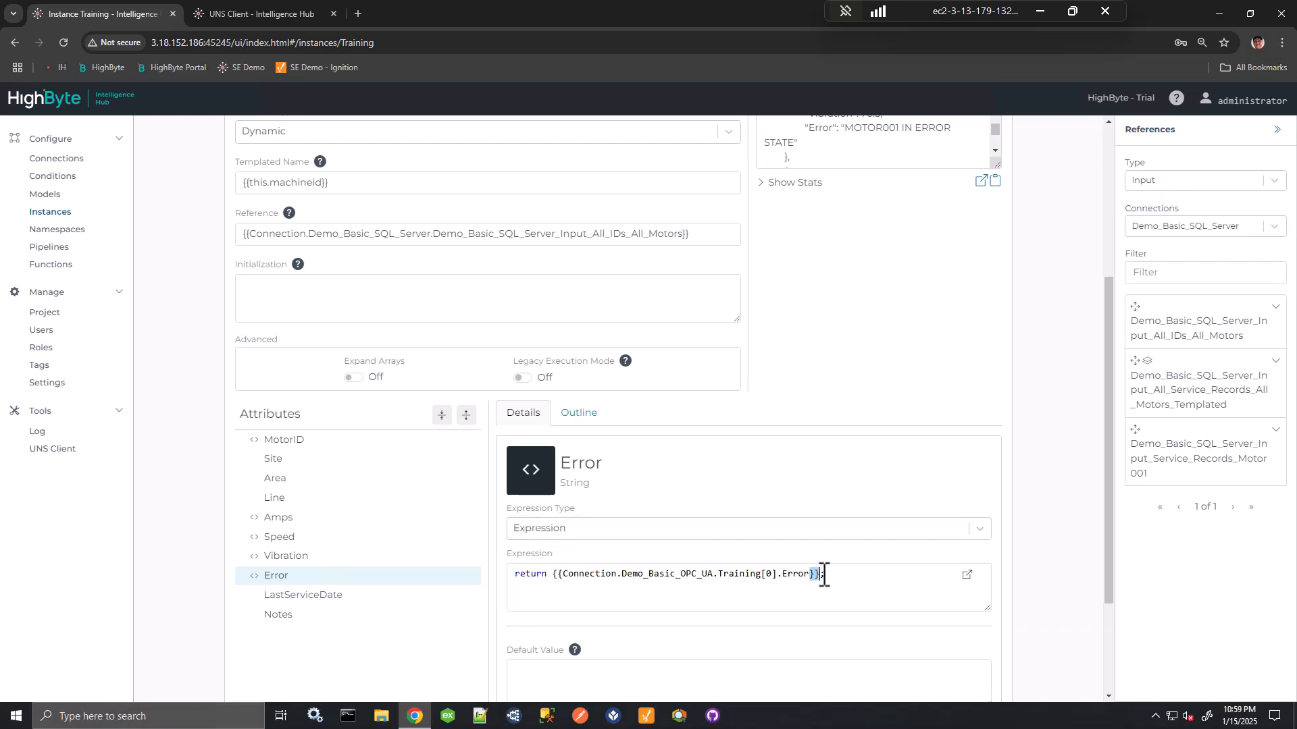
type("(machineid={{this.machineid}})}}")
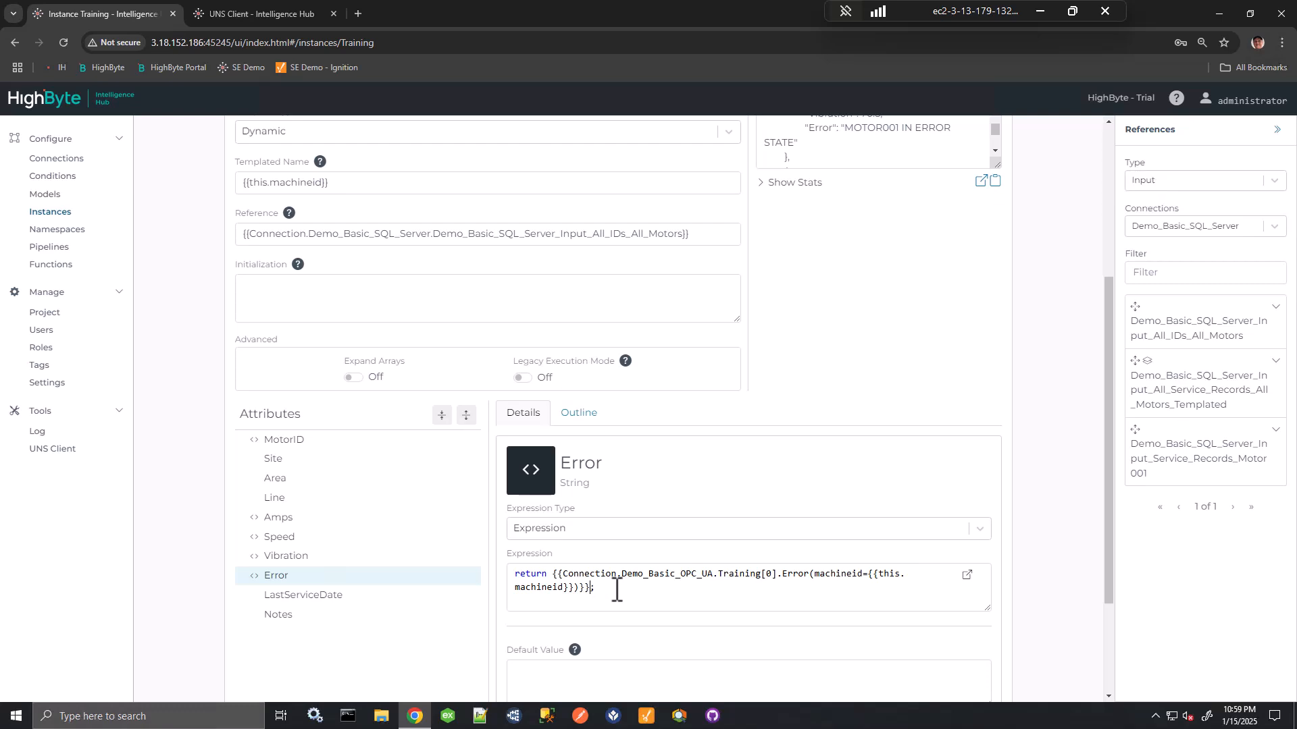
key("ctrl+z")
type("(machineid={{this.machineid}})}}")
key("ctrl+z")
- Replace [0] in Error's expression with the machineid parameter so it returns {{Connection.Demo_Basic_OPC_UA.Training(machineid={{this.machineid}})}}.Error
left_click_drag(778, 575, 765, 574)
type("(machineid={{this.machineid}})}}")
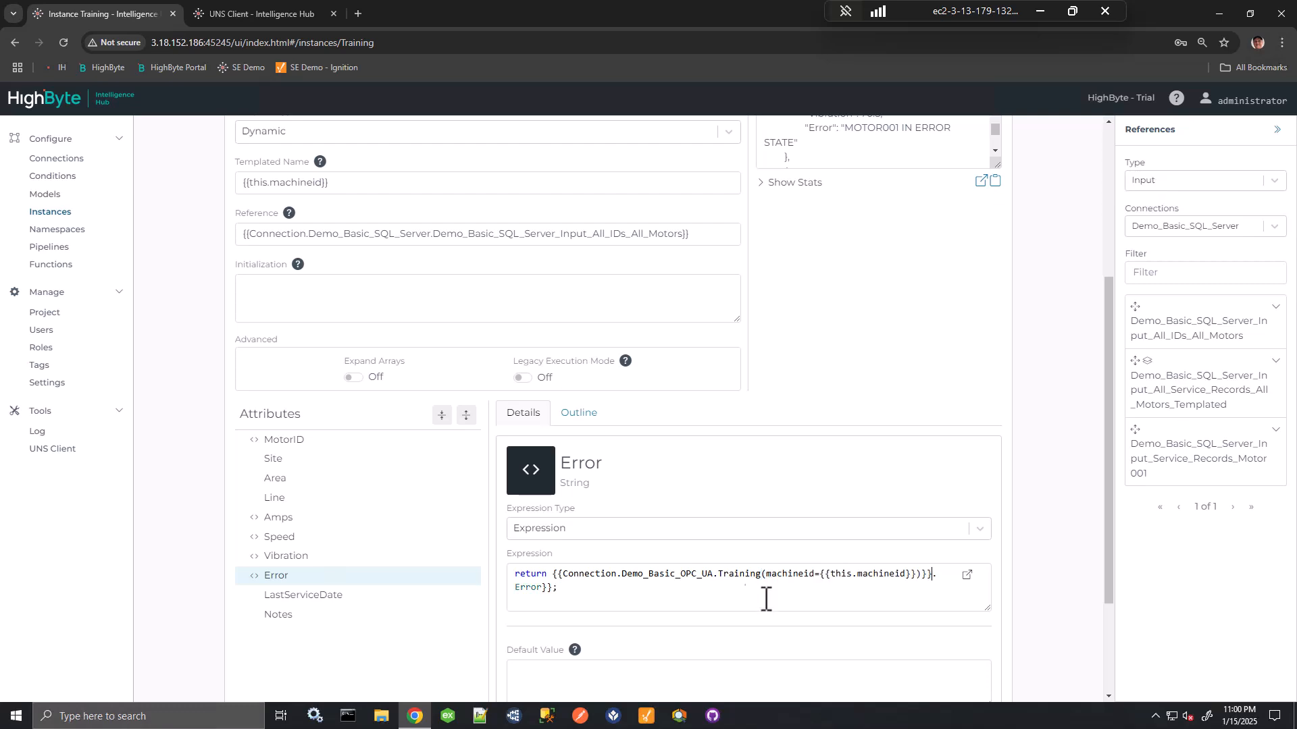
left_click(556, 588)
key("BackSpace")
key("BackSpace")
- Save the Training instance with its parameterized expressions and test it, viewing the enlarged read results
scroll(865, 460, "up", 4)
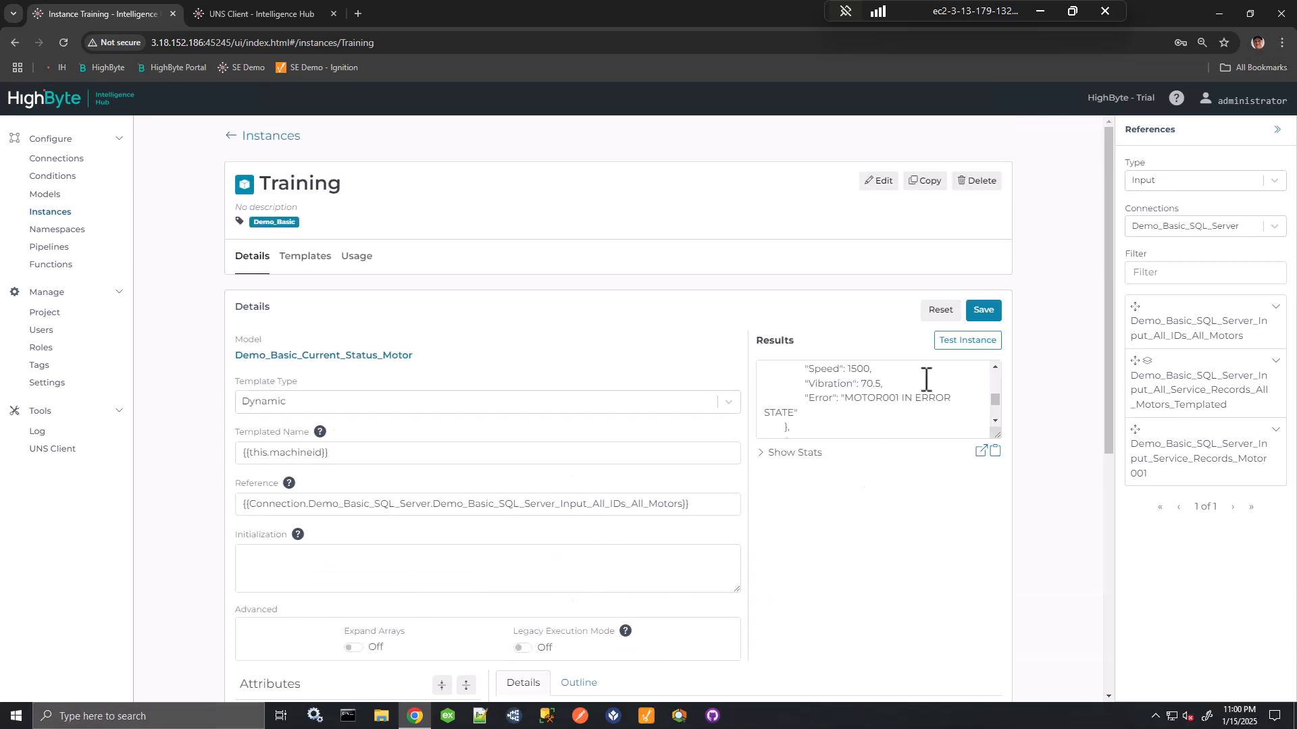
left_click(984, 312)
left_click(967, 341)
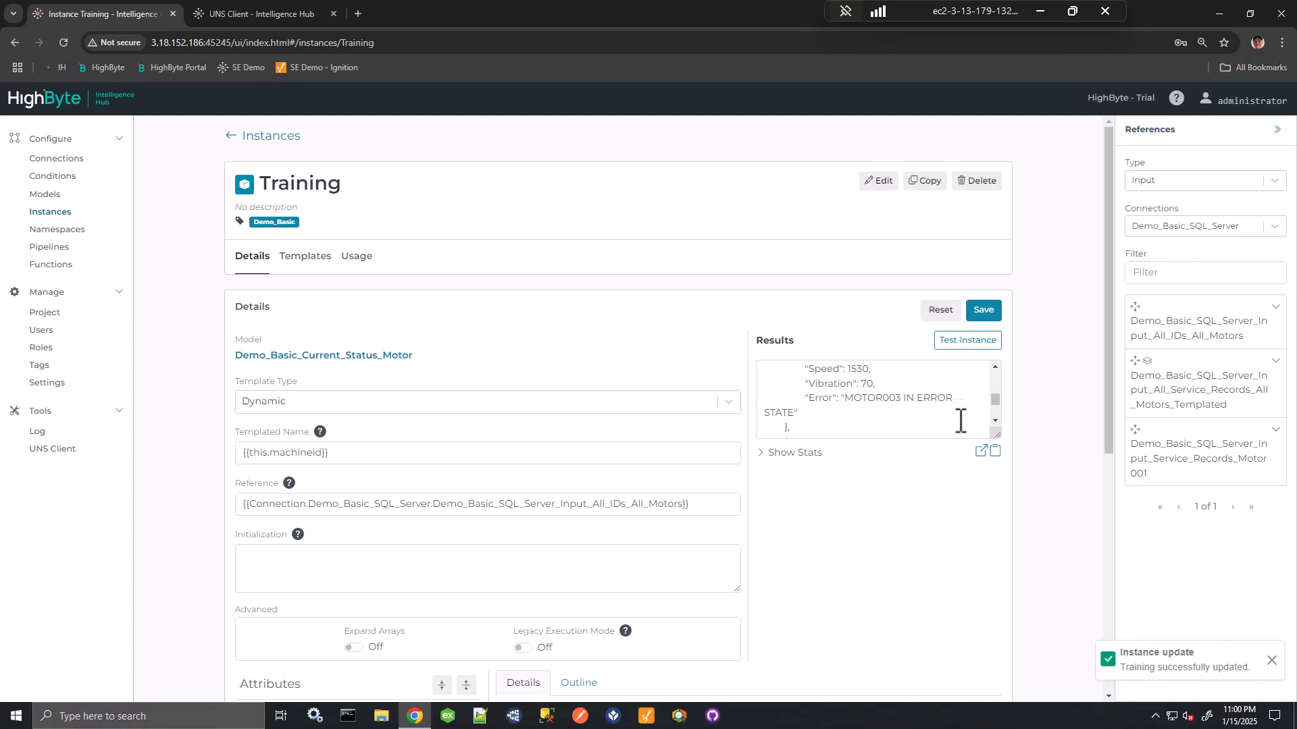
left_click(981, 451)
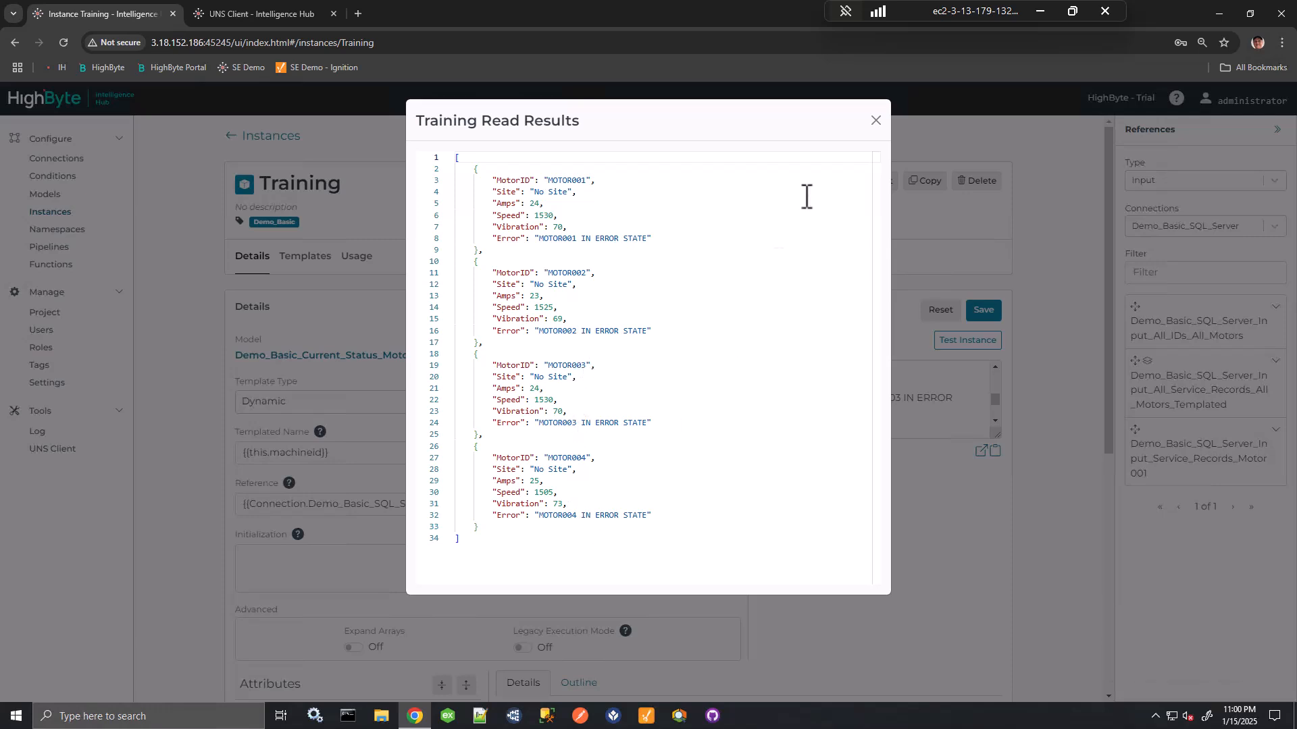
left_click(876, 120)
- Review the Error attribute's parameterized expression and save the Training instance again
left_click(984, 310)
scroll(877, 488, "down", 5)
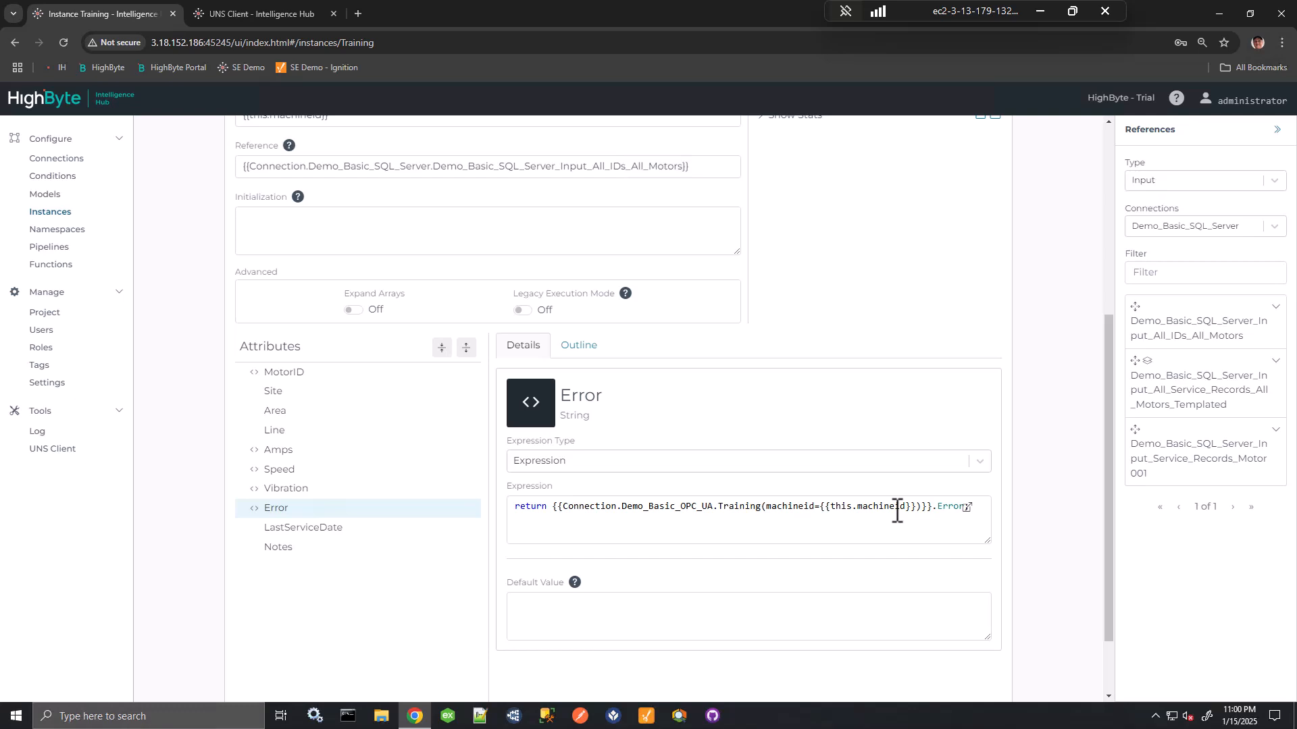
scroll(881, 476, "up", 2)
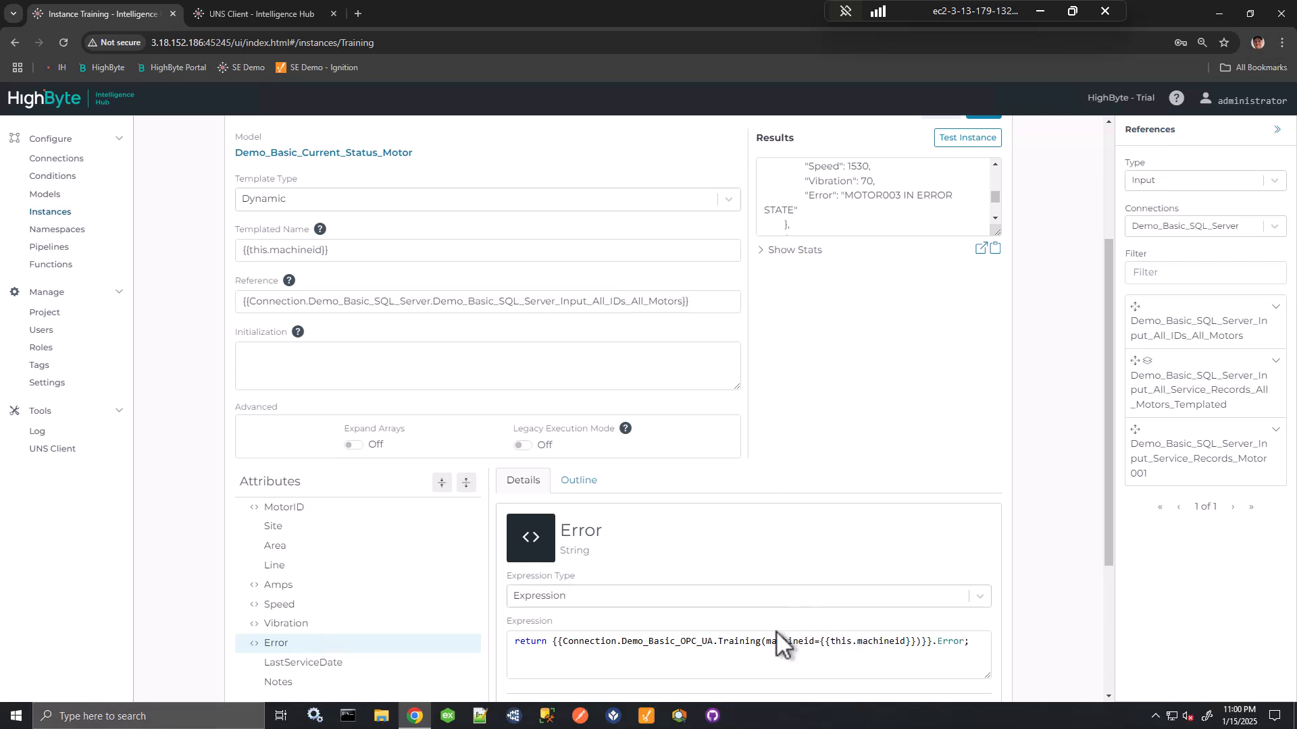
scroll(792, 520, "up", 3)
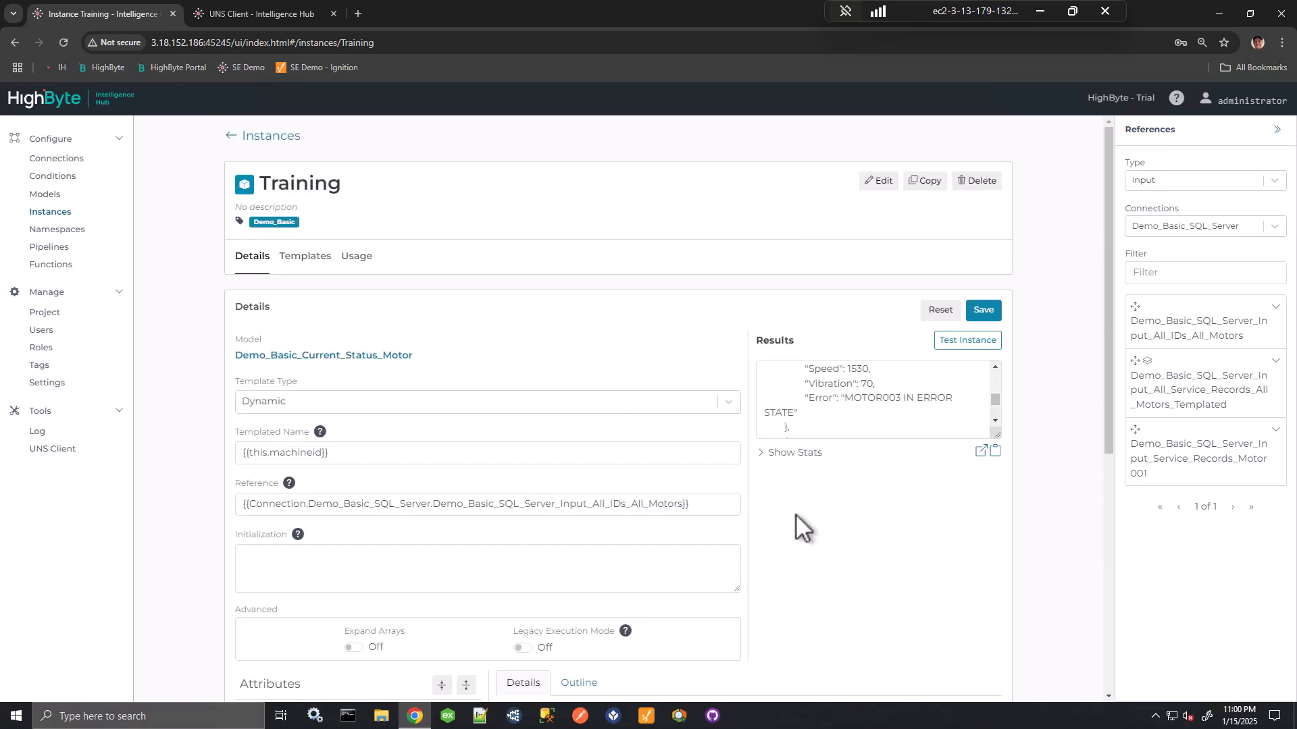
left_click(983, 311)
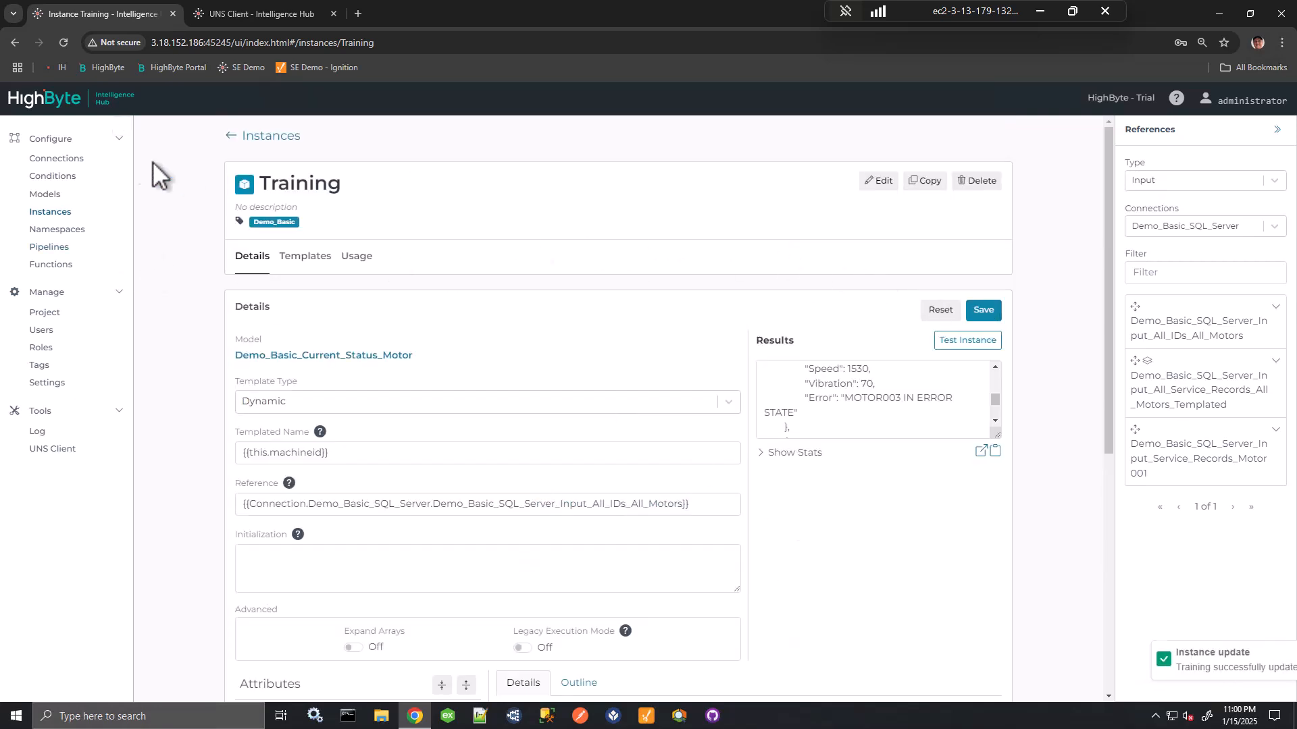
- Open the Training input of the Demo_Basic_OPC_UA connection and set its template type to Off
left_click(57, 159)
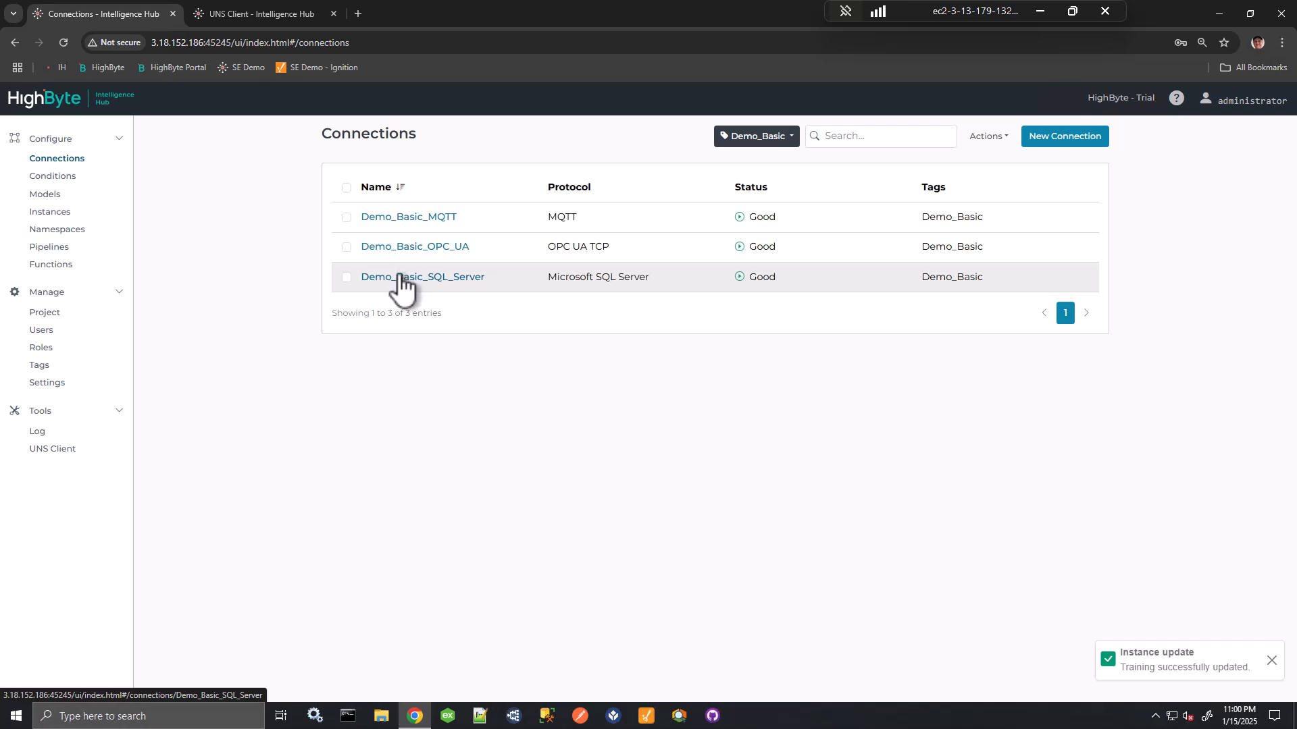
left_click(378, 250)
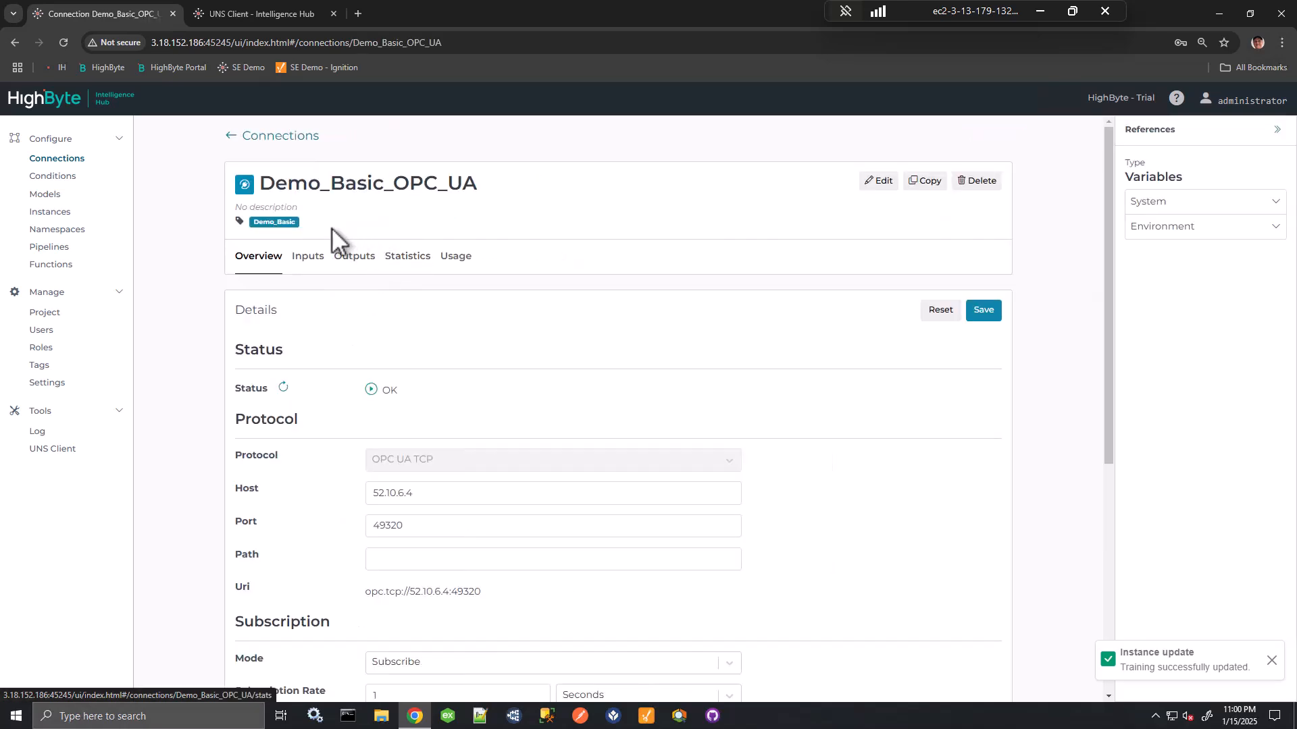
left_click(307, 255)
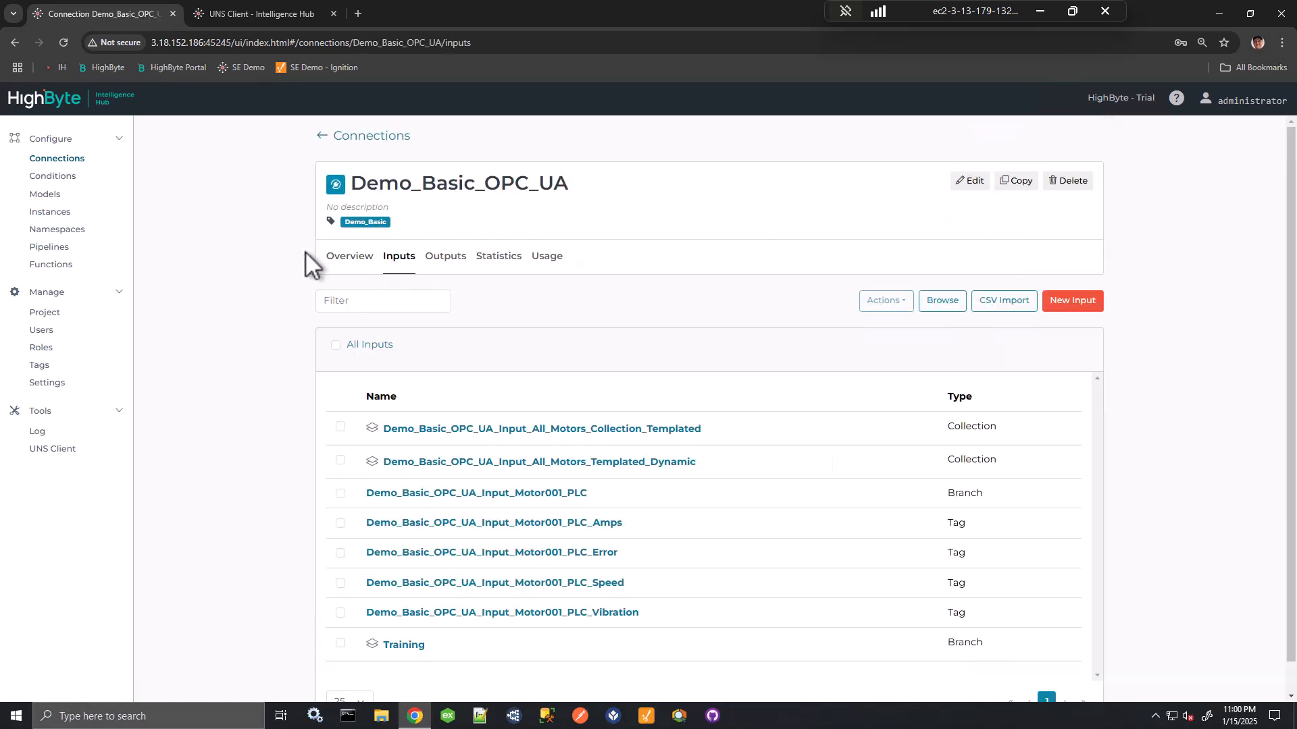
left_click(404, 645)
scroll(436, 514, "down", 3)
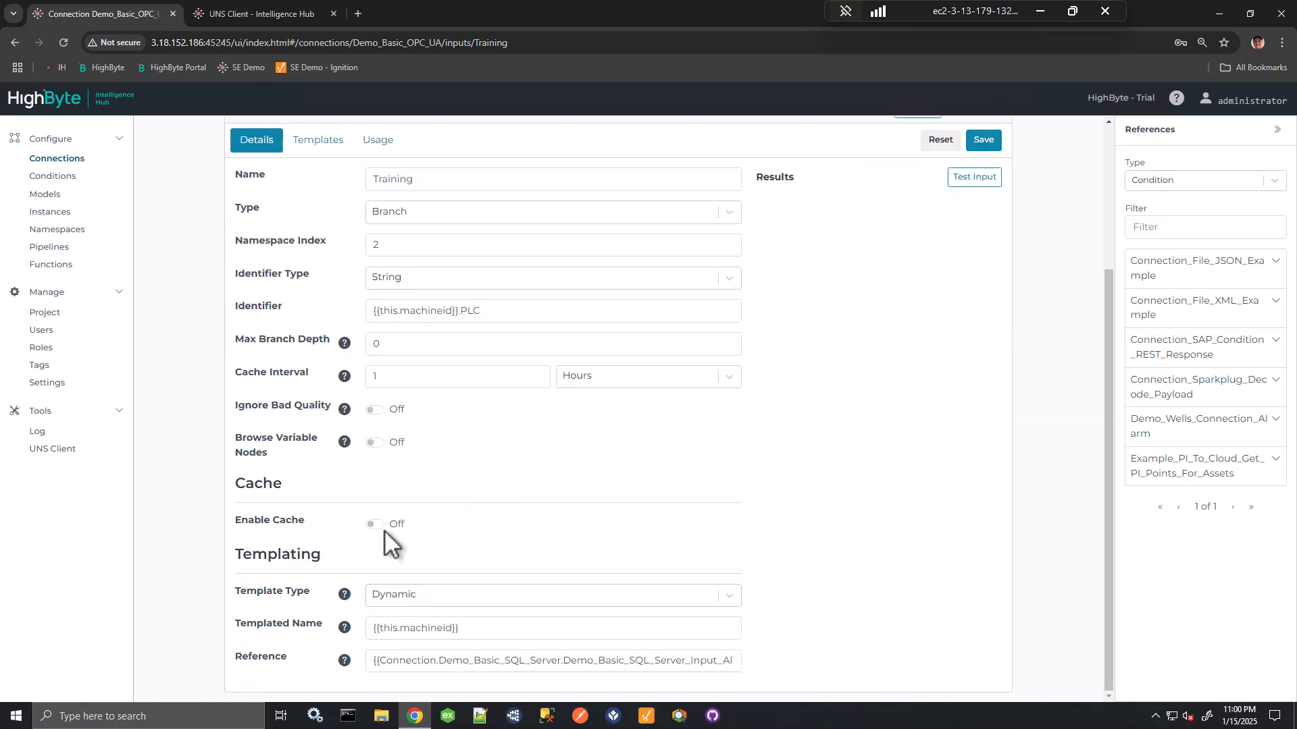
left_click(397, 595)
left_click(406, 625)
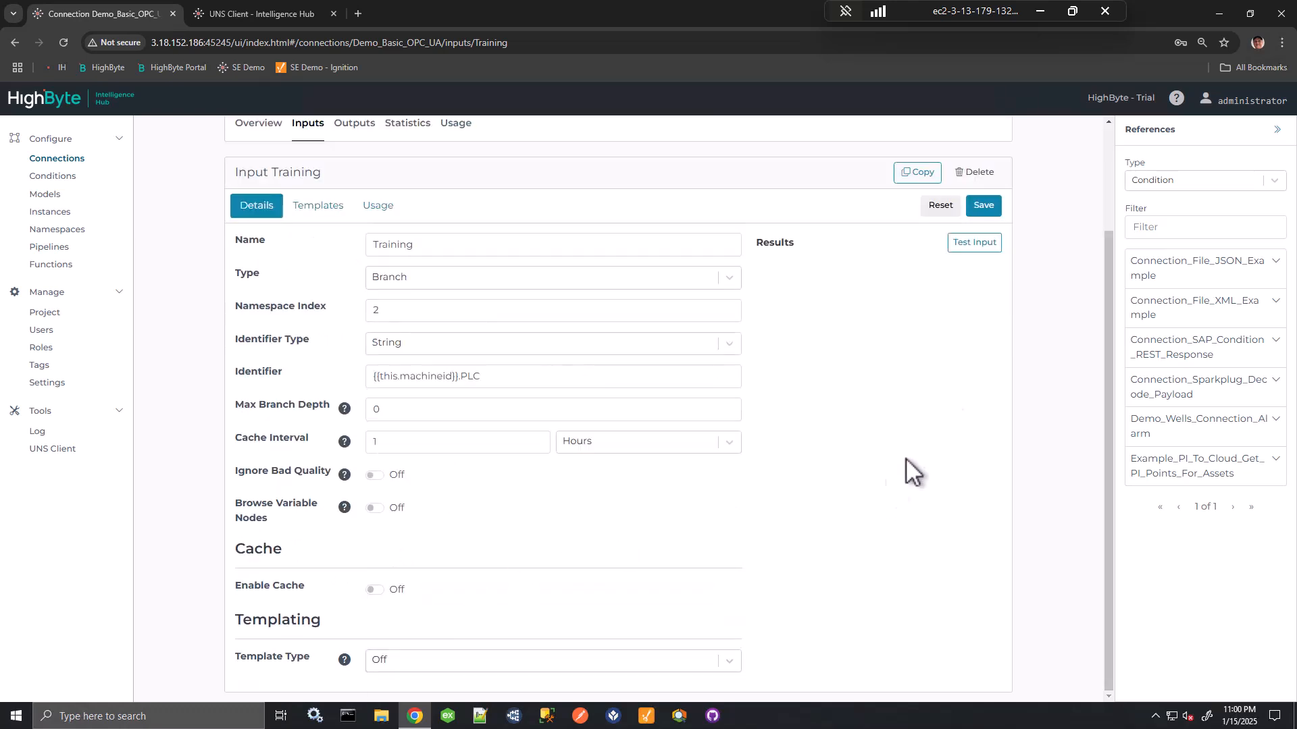
- Save the Training input and test it on its own, checking the {{this.machineid}} parameter in its identifier
left_click(986, 209)
left_click(976, 243)
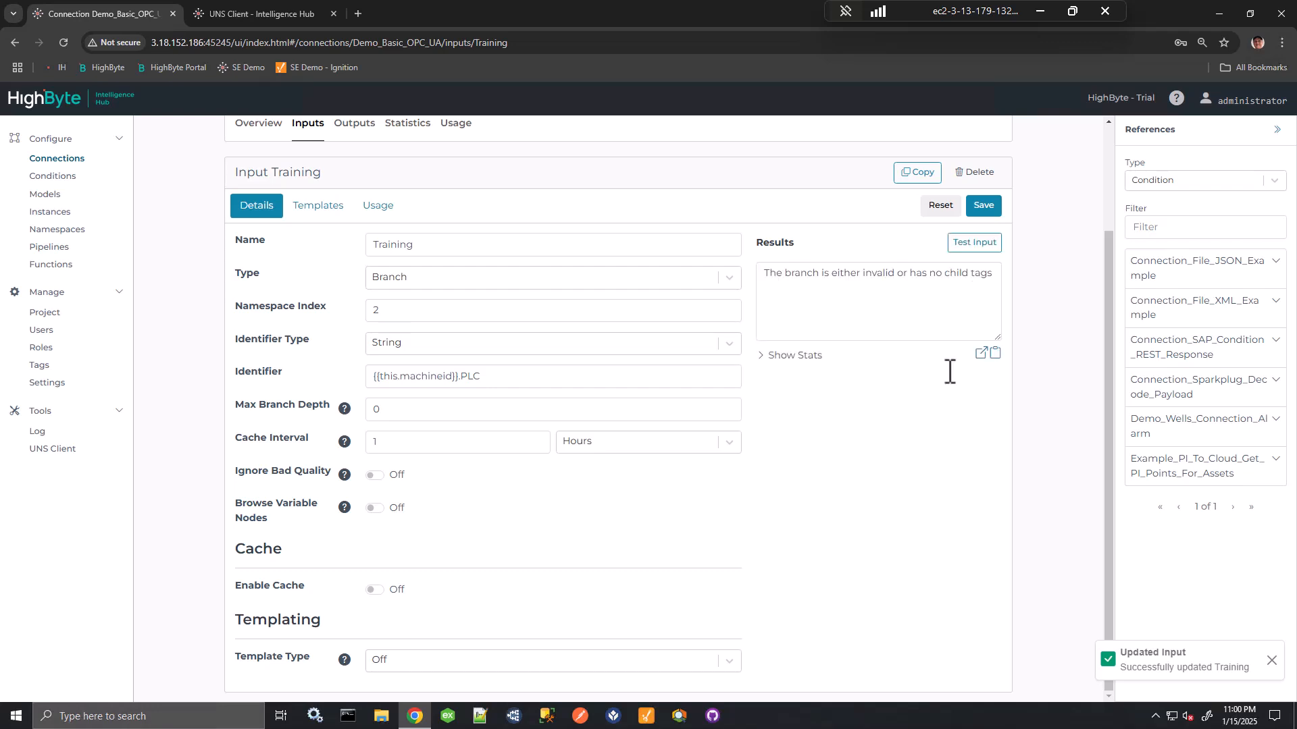
left_click_drag(459, 376, 375, 377)
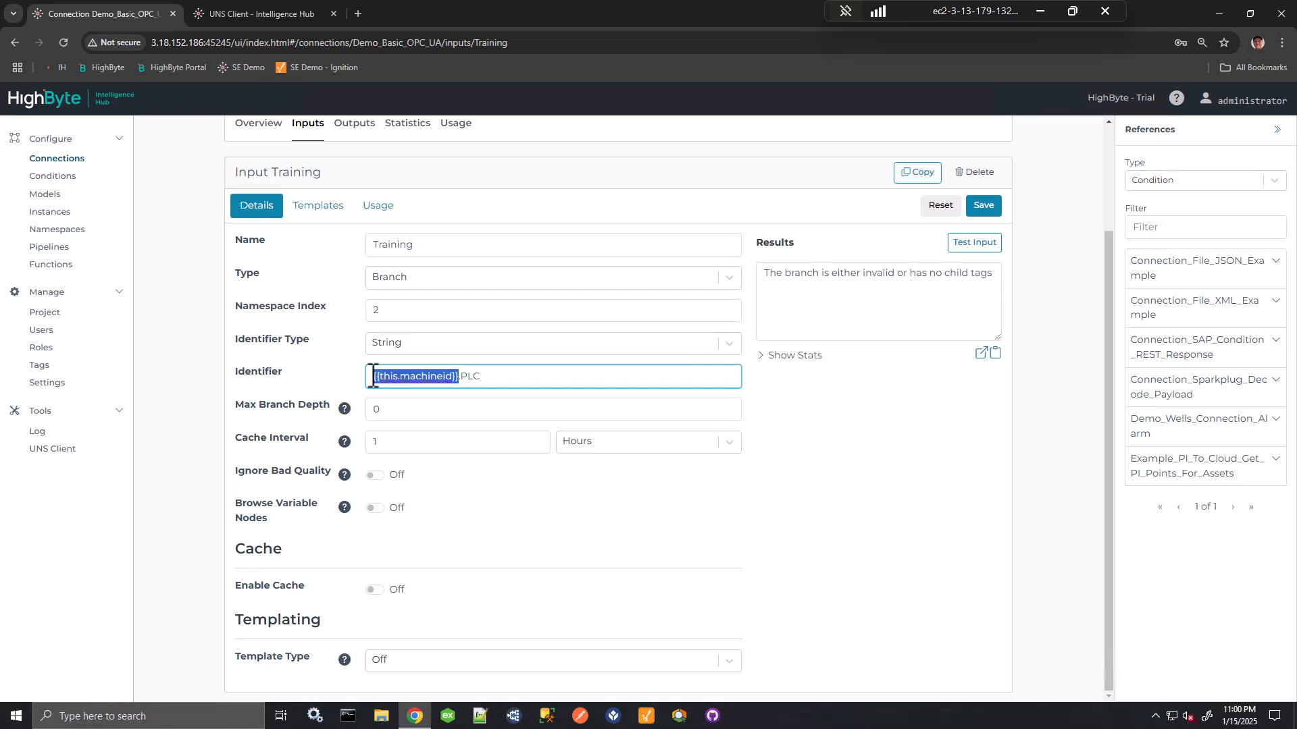
- Open the Training instance from the input's usage, then save and test it, viewing the enlarged read results
left_click(377, 208)
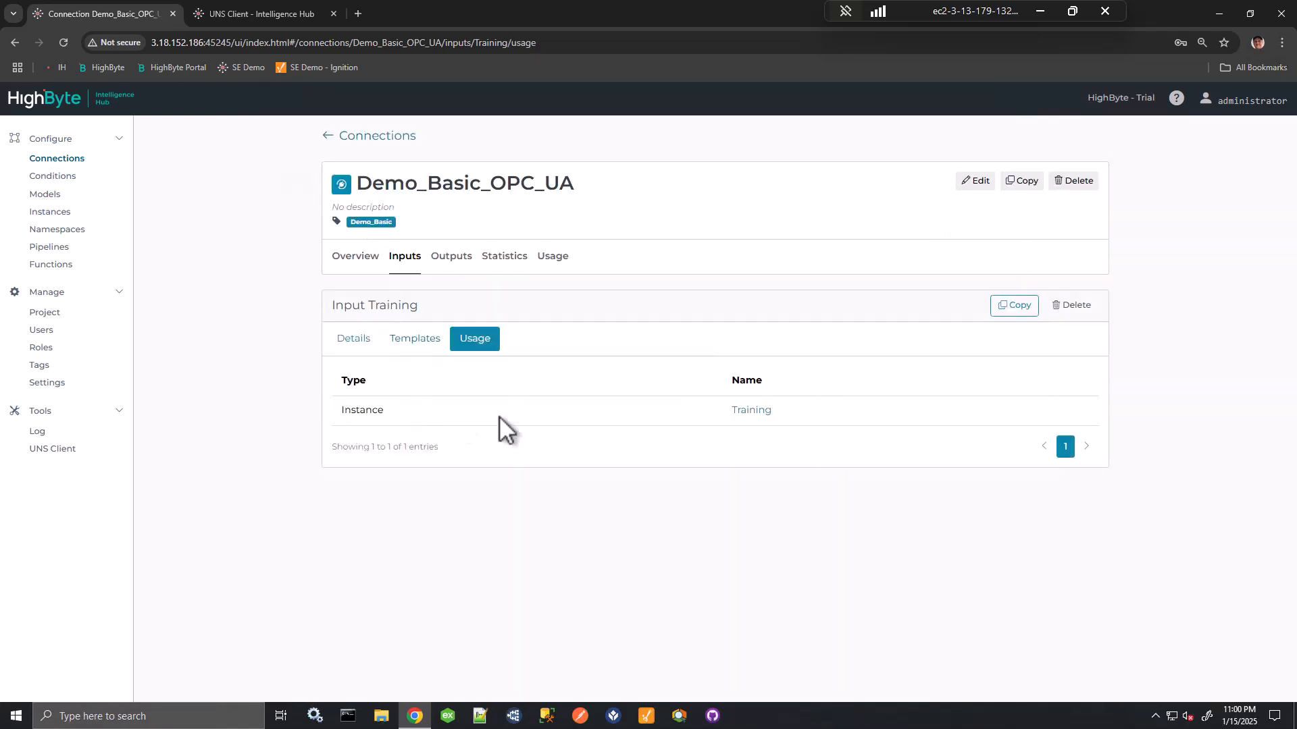
left_click(756, 410)
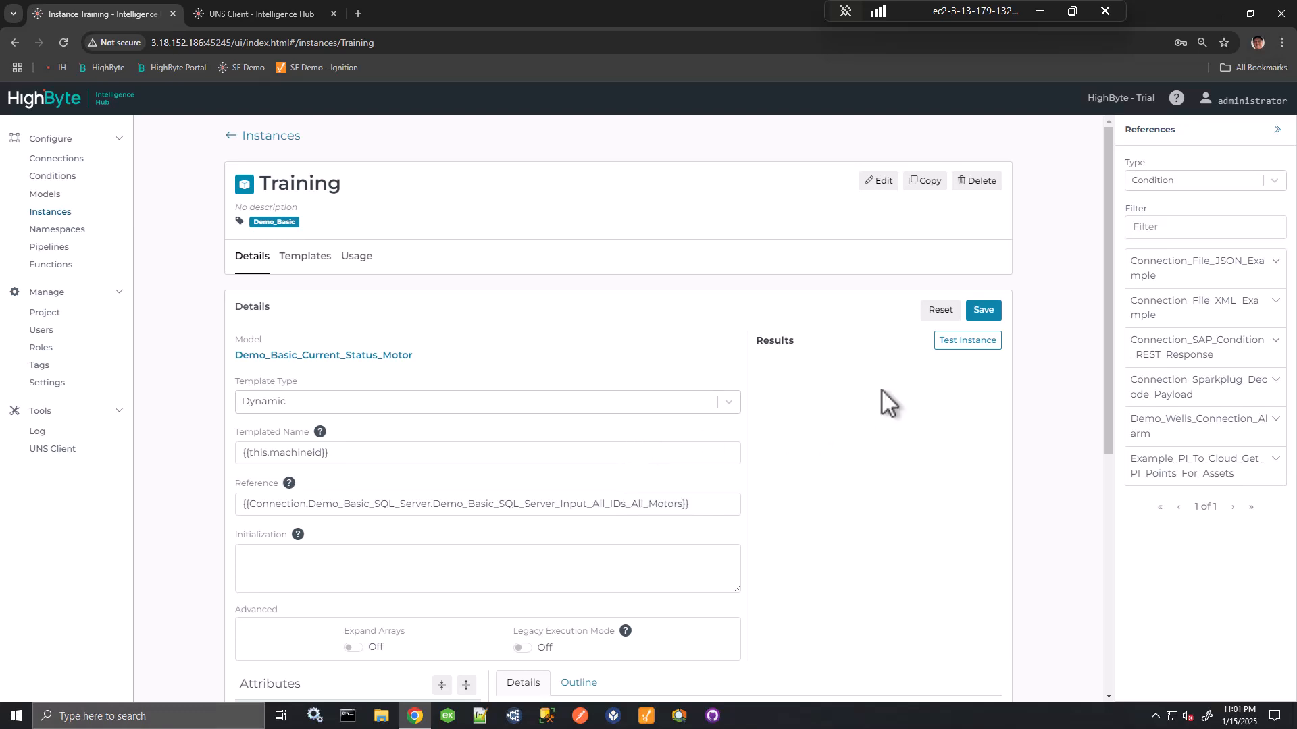
left_click(984, 312)
left_click(967, 342)
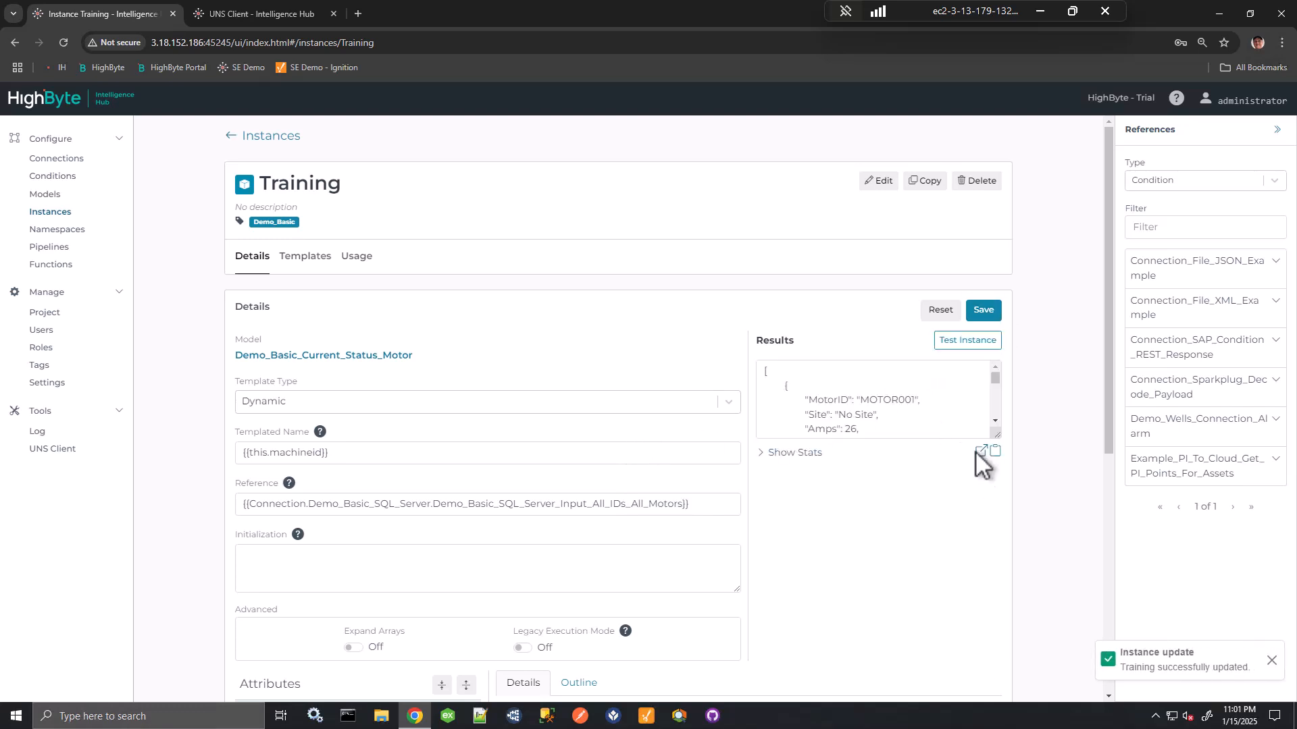
left_click(980, 451)
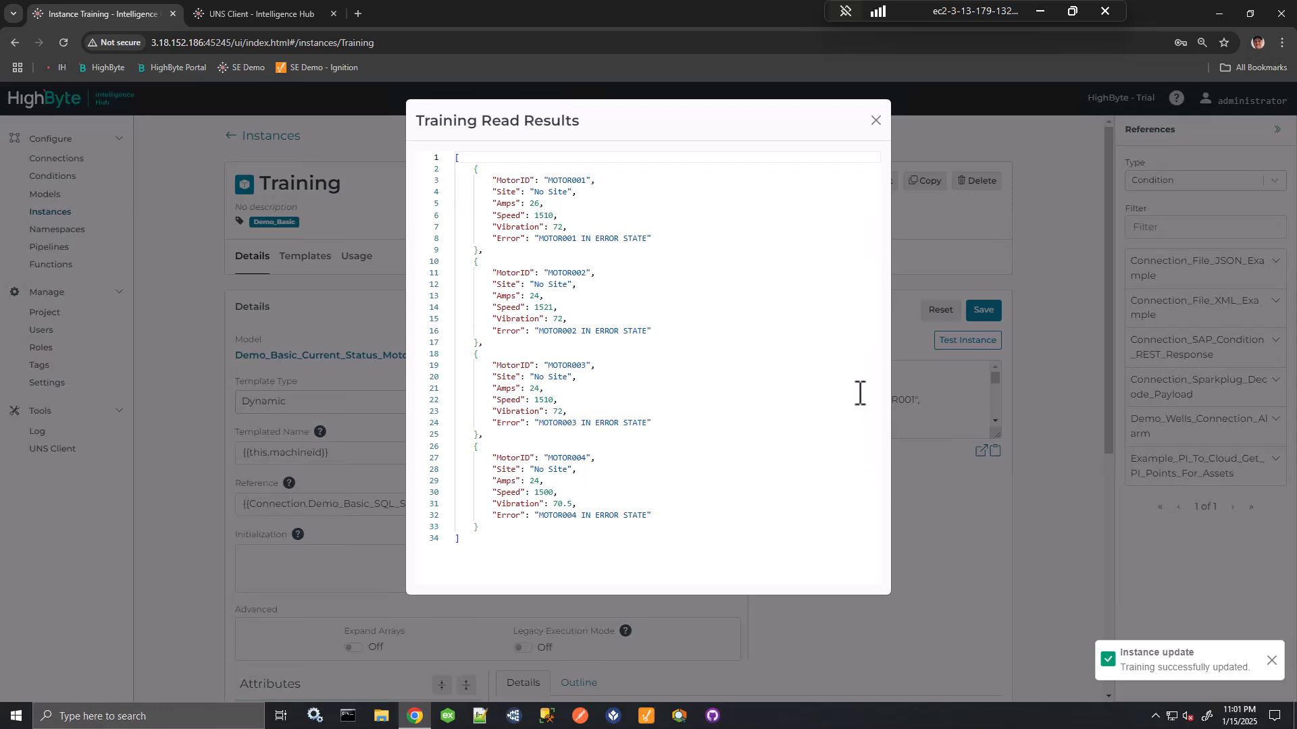
left_click(876, 122)
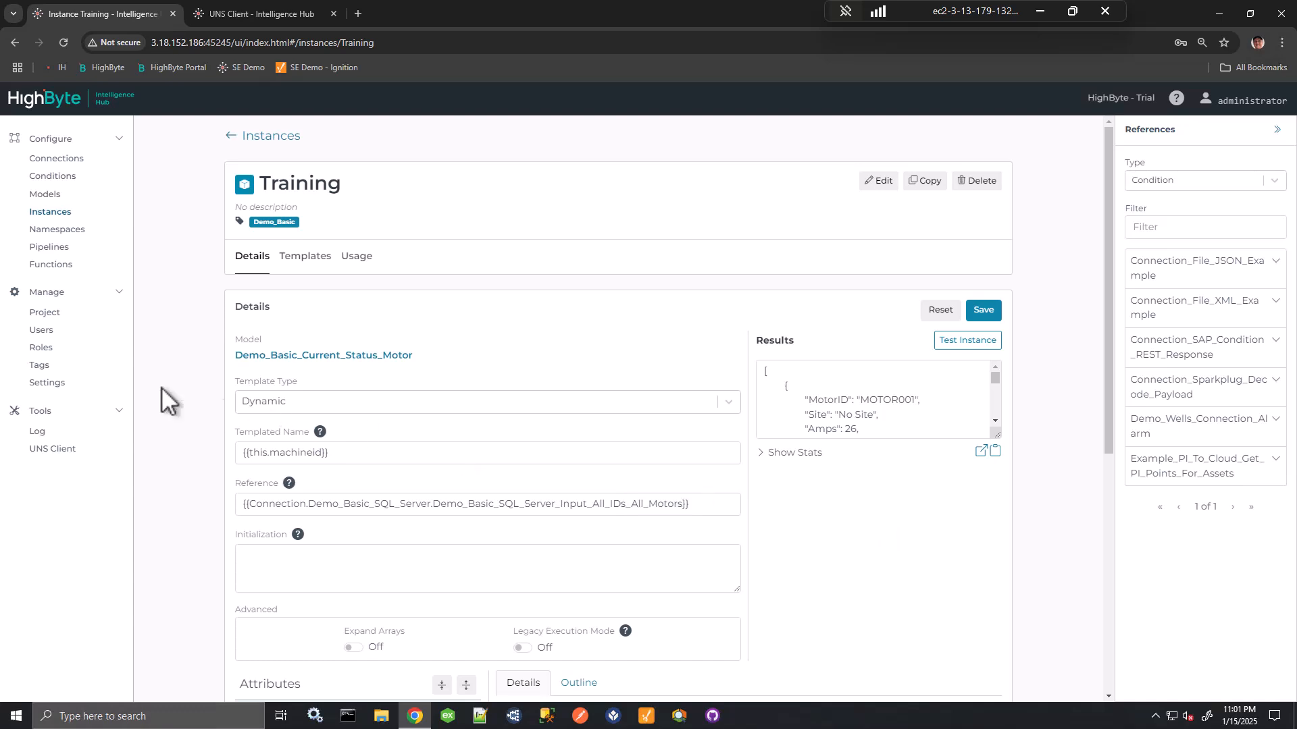
- Create an empty pipeline named Training with the Demo_Basic tag
left_click(49, 247)
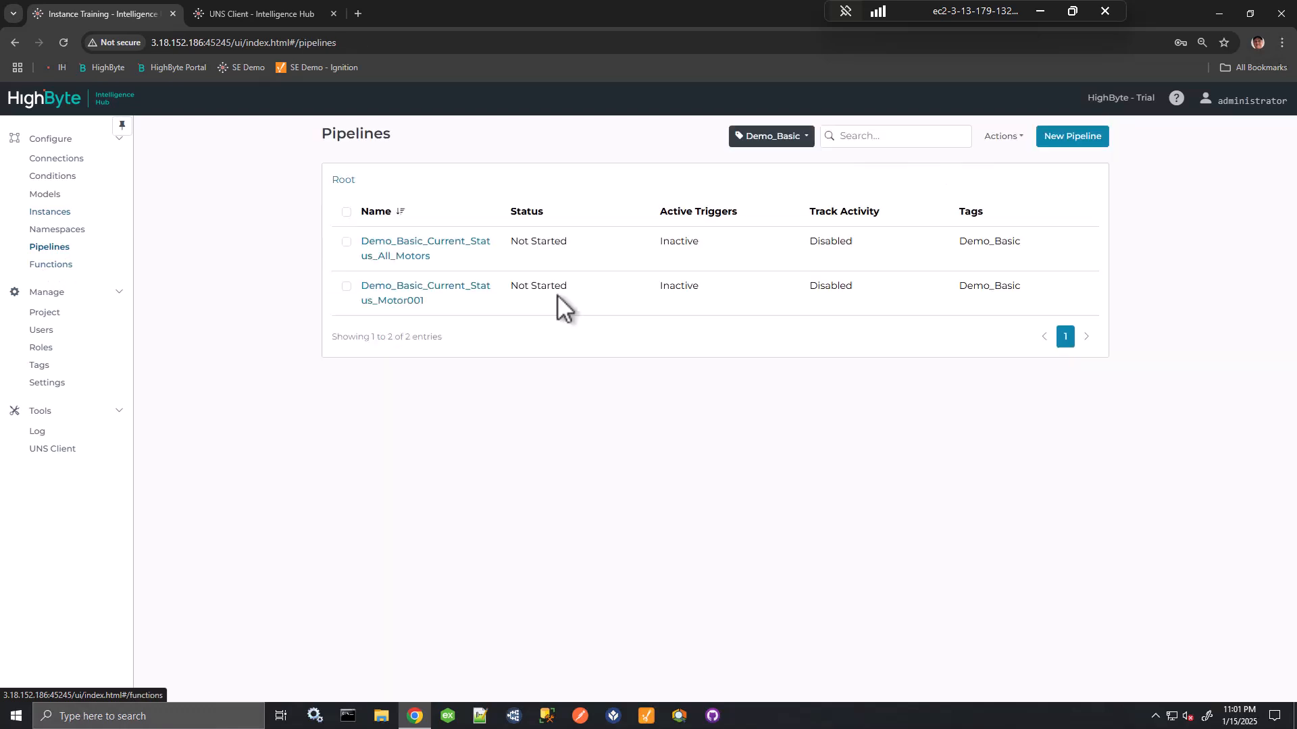
left_click(1075, 133)
left_click(376, 222)
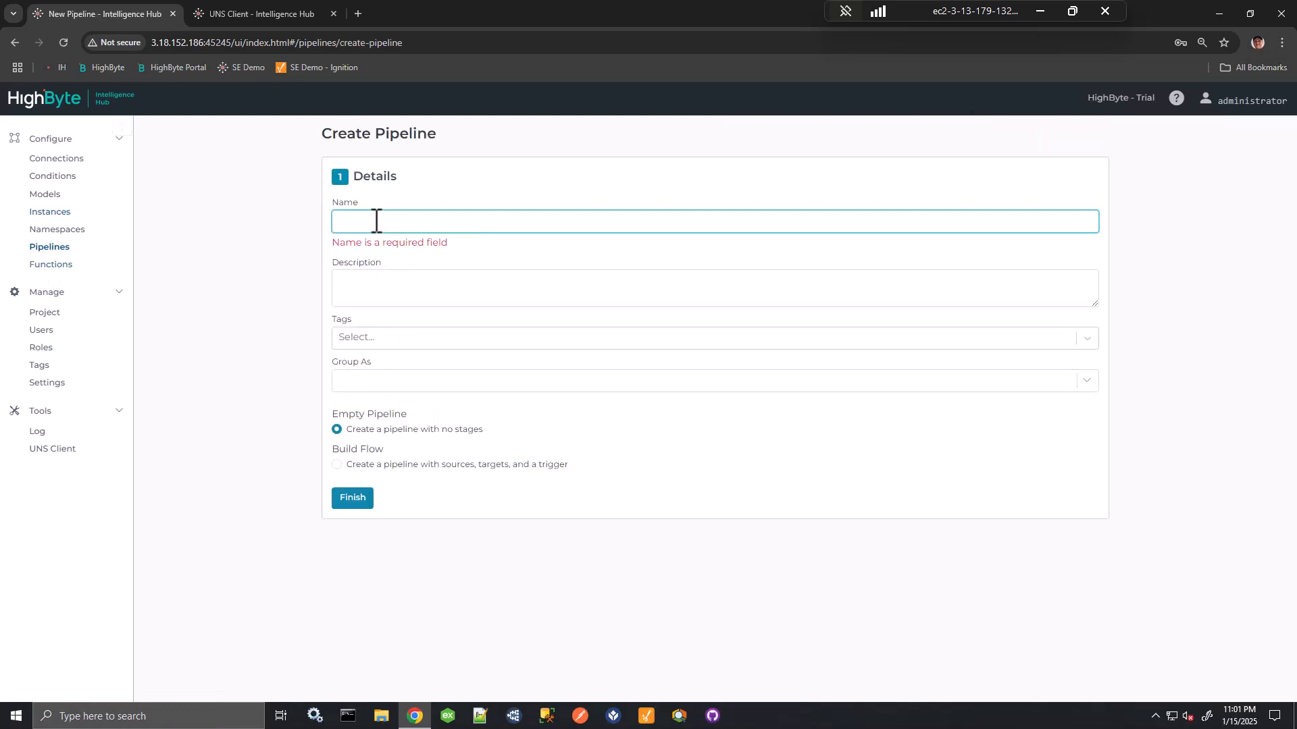
type("Training")
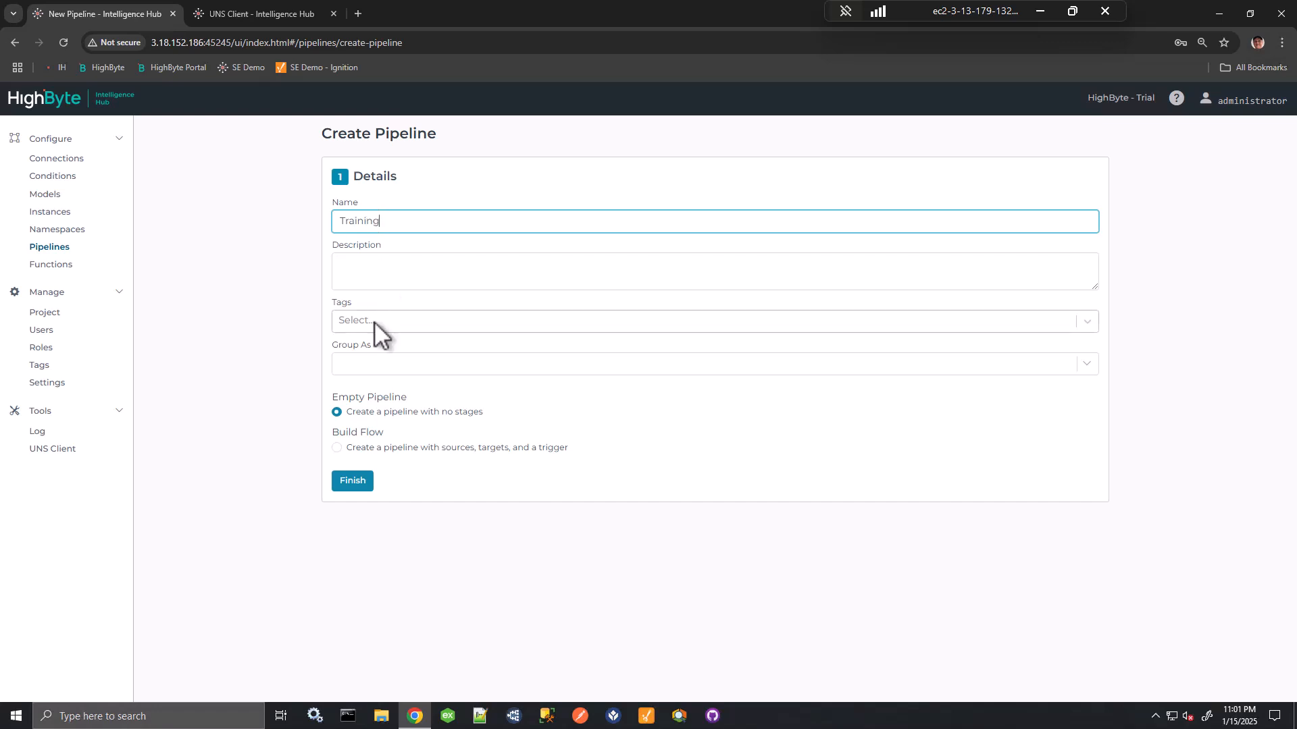
left_click(374, 322)
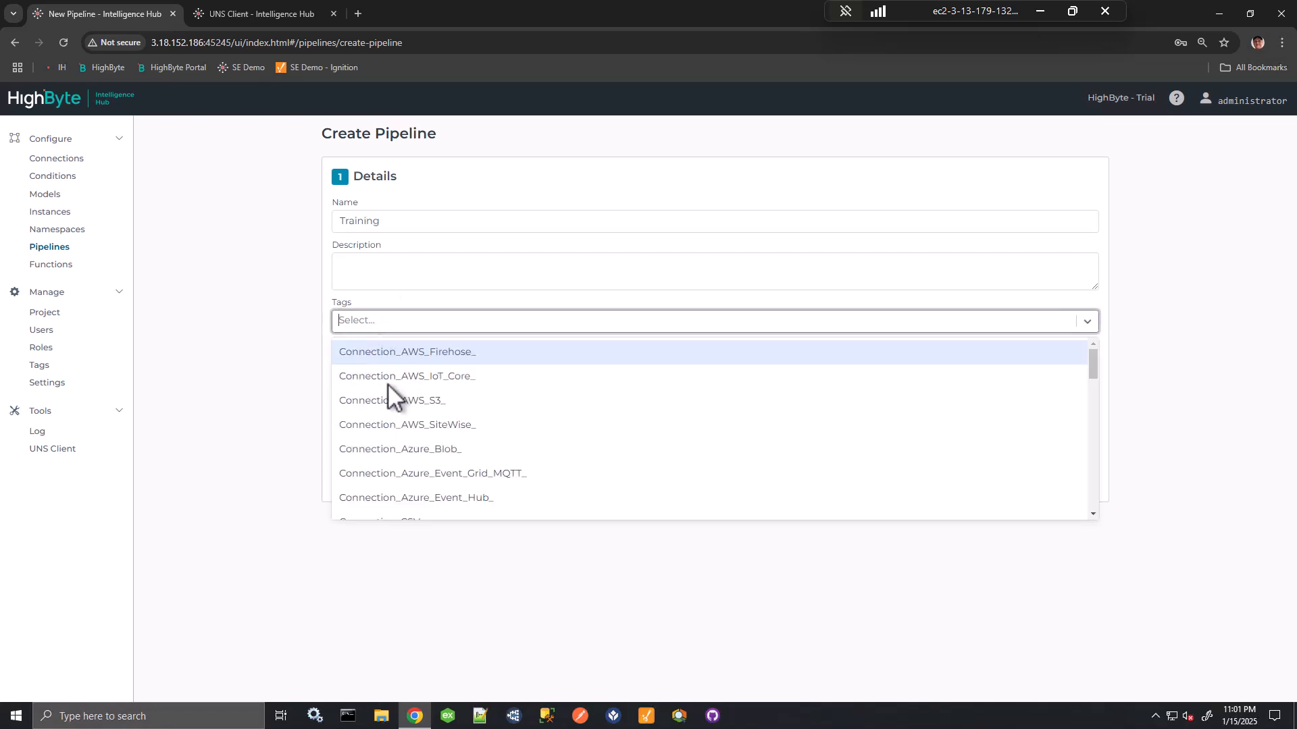
type("de")
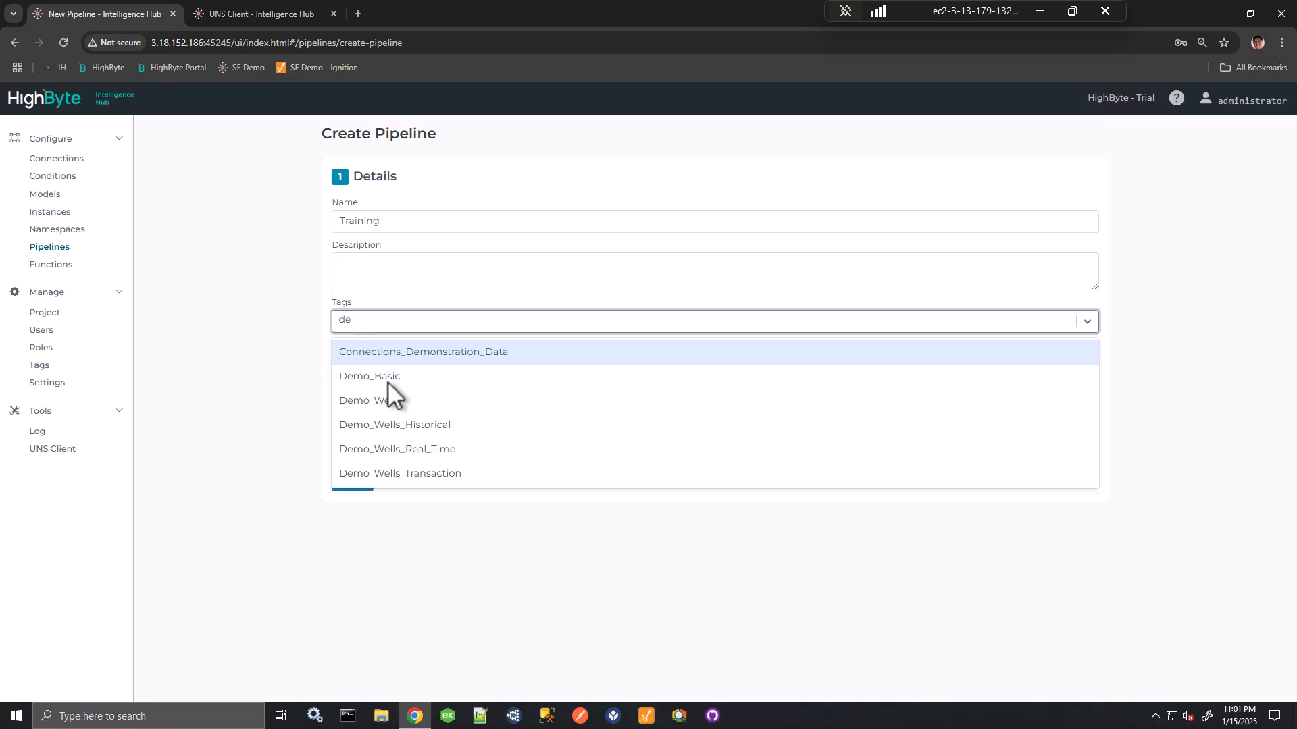
left_click(388, 376)
left_click(326, 400)
left_click(327, 401)
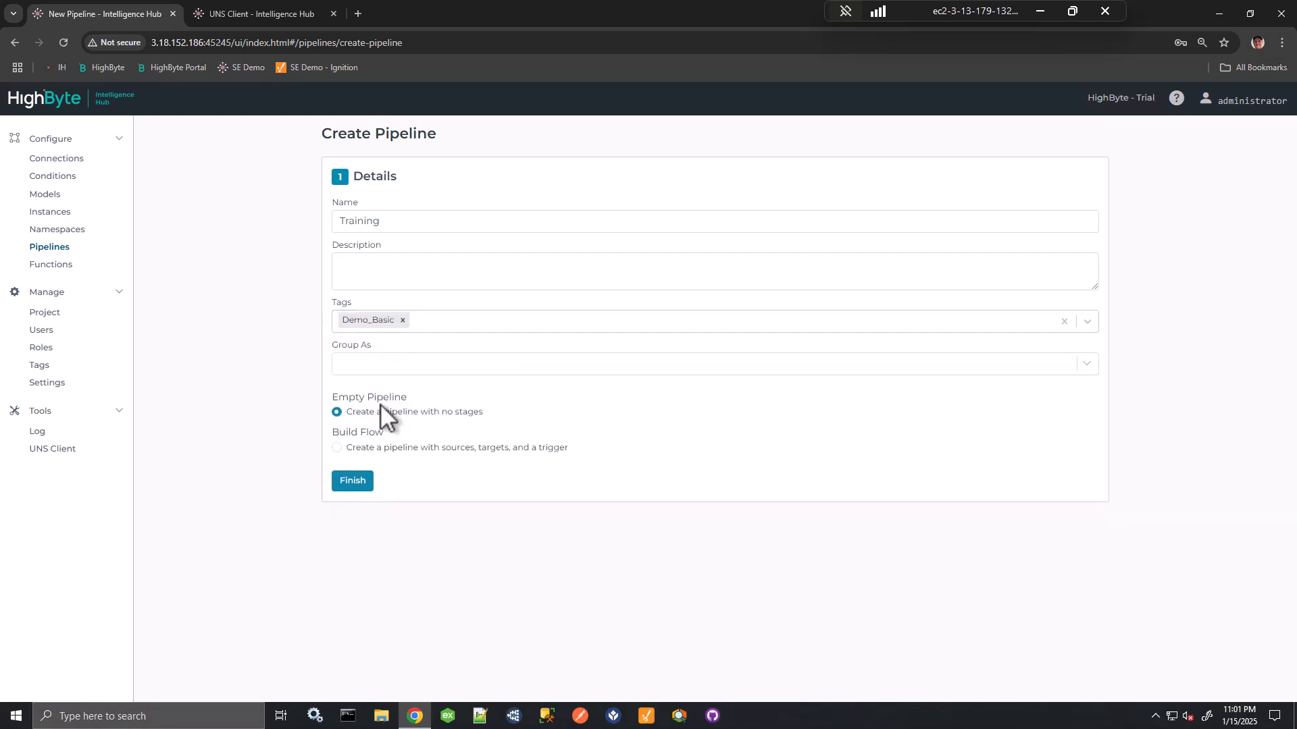
left_click(353, 482)
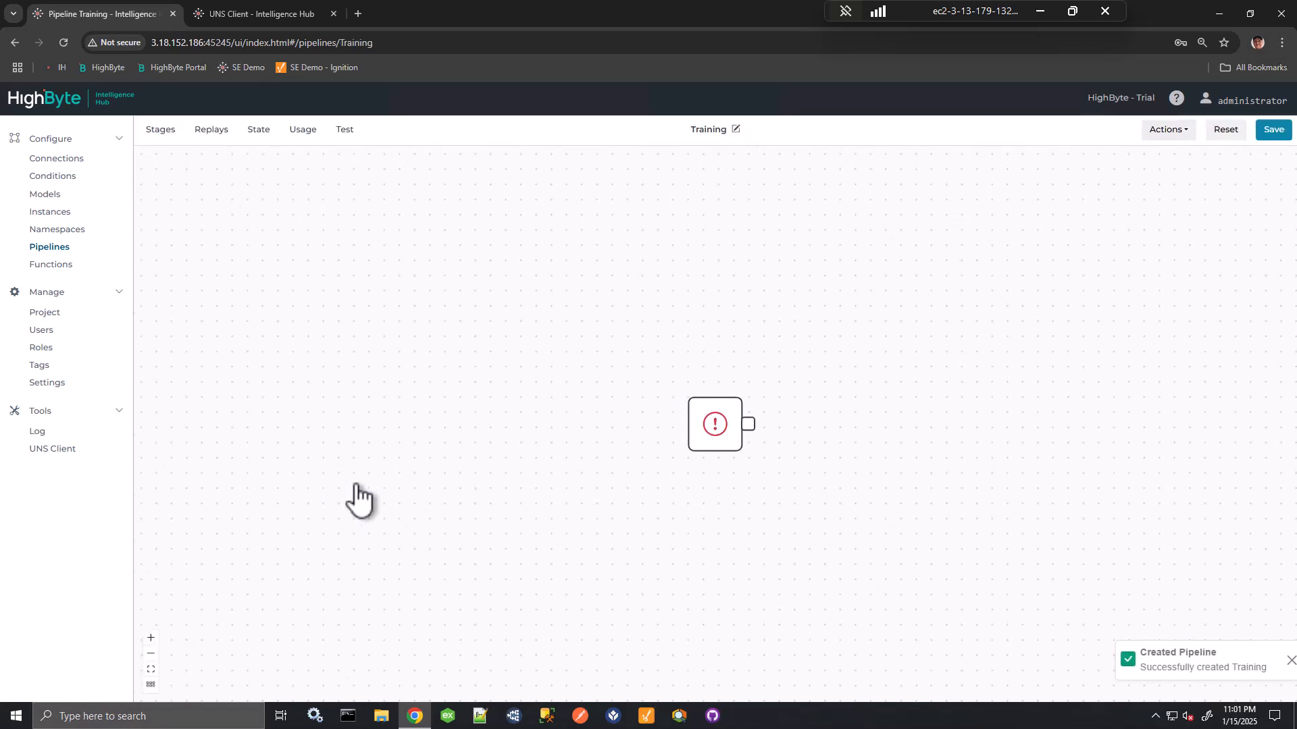
- Add a Flow trigger stage to the Training pipeline and open its settings
left_click(167, 138)
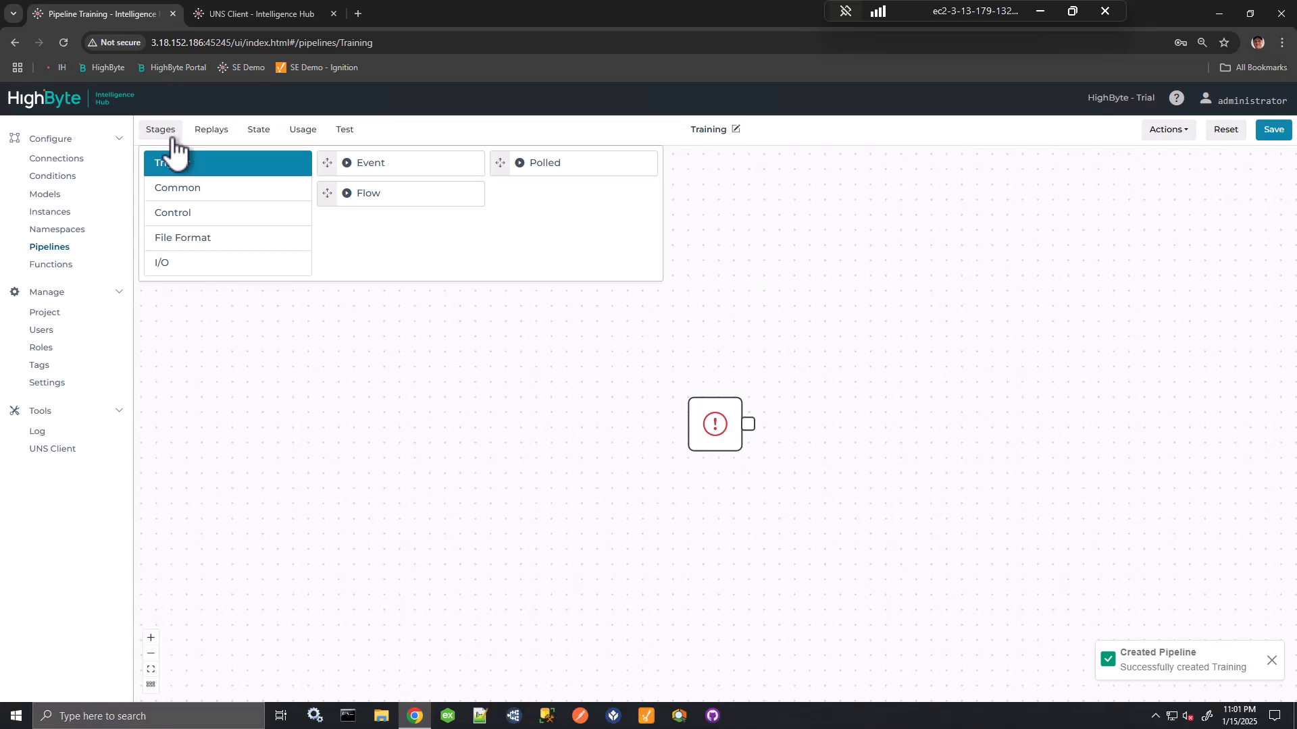
left_click_drag(368, 192, 470, 417)
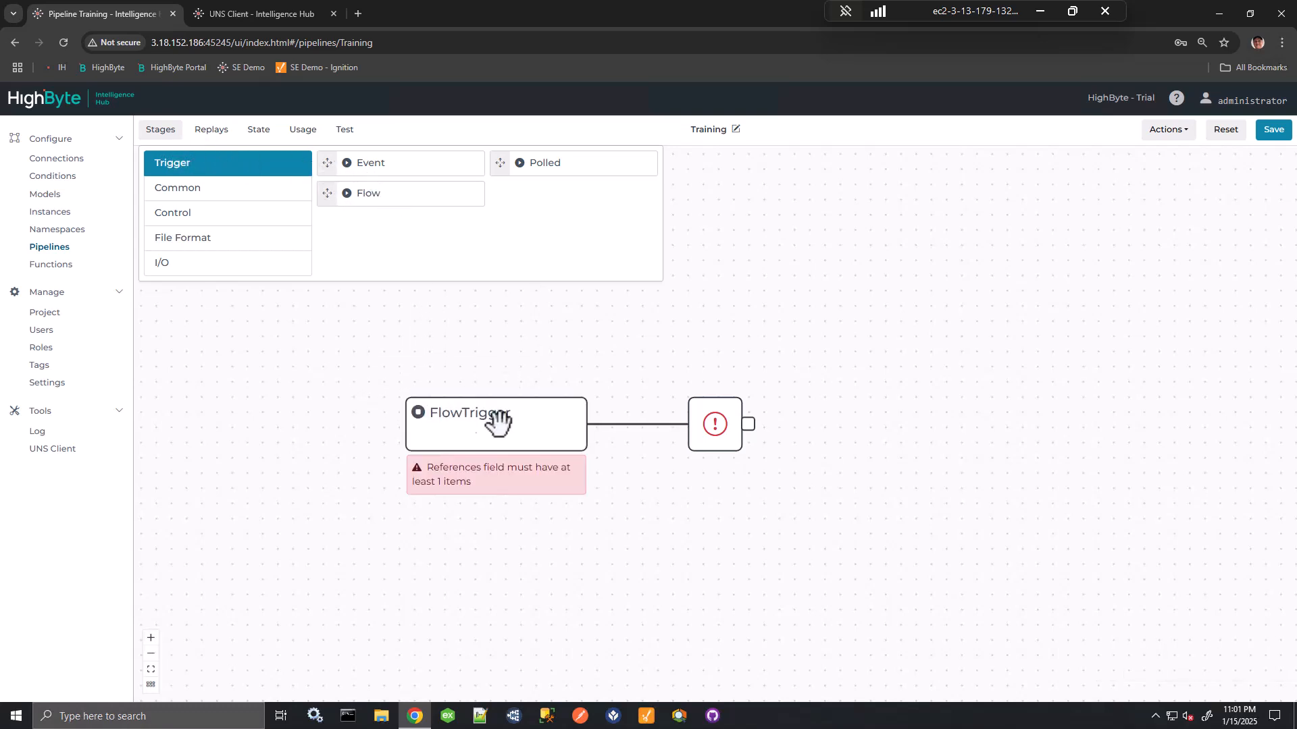
left_click(567, 414)
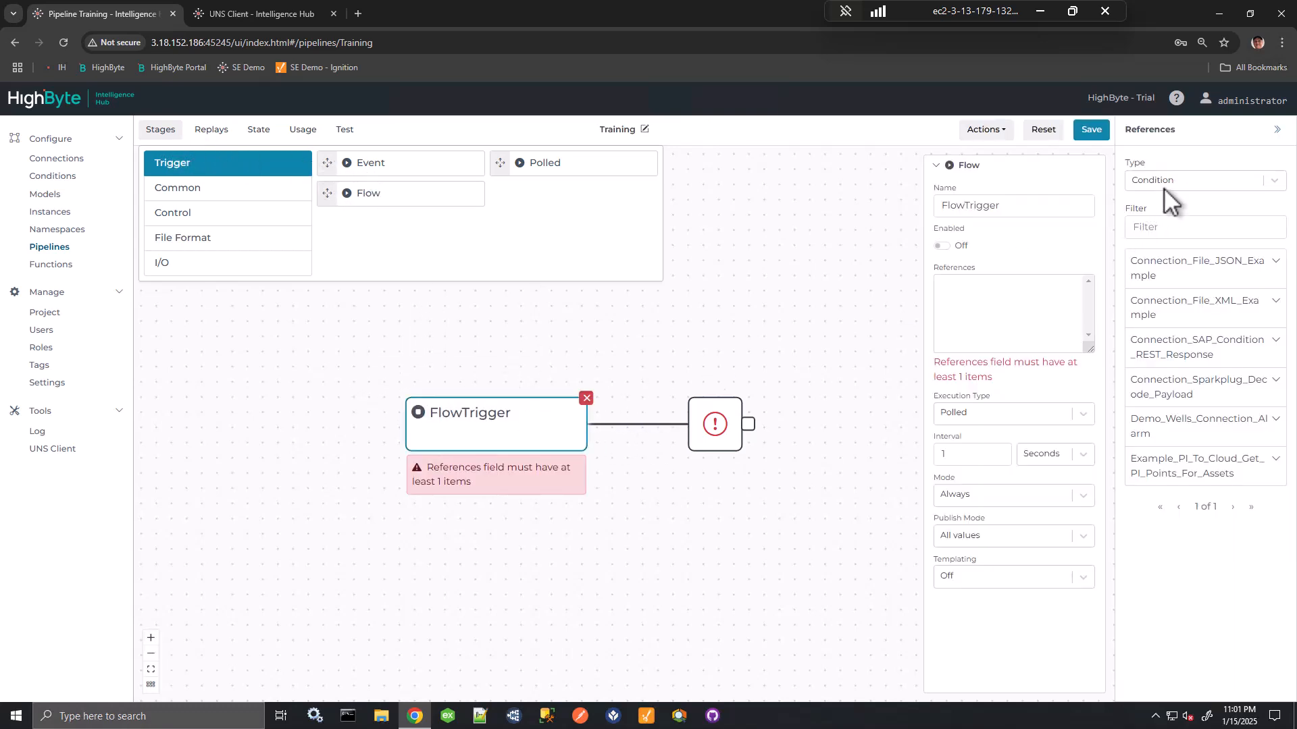
- Reference the Training instance in the FlowTrigger stage, set its polling interval to 5 seconds and save the pipeline
left_click(1167, 181)
left_click(1163, 234)
left_click(1148, 227)
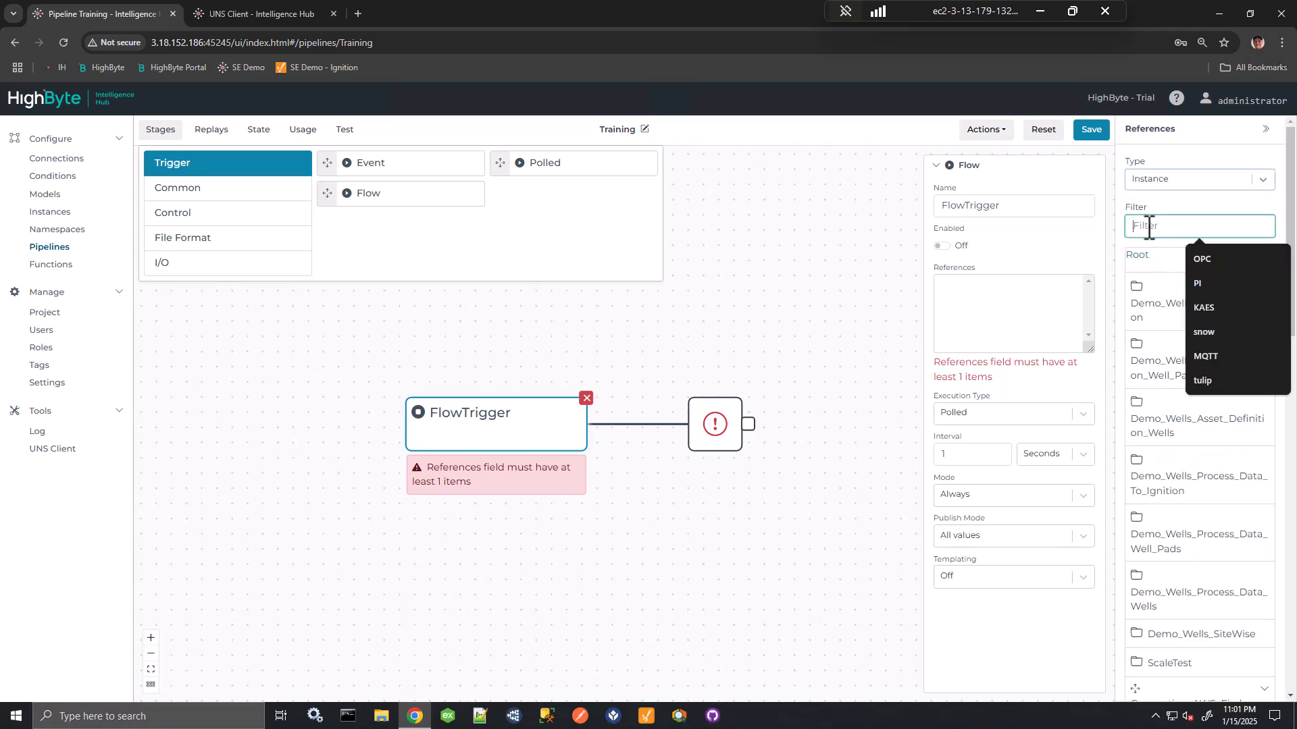
type("Tr")
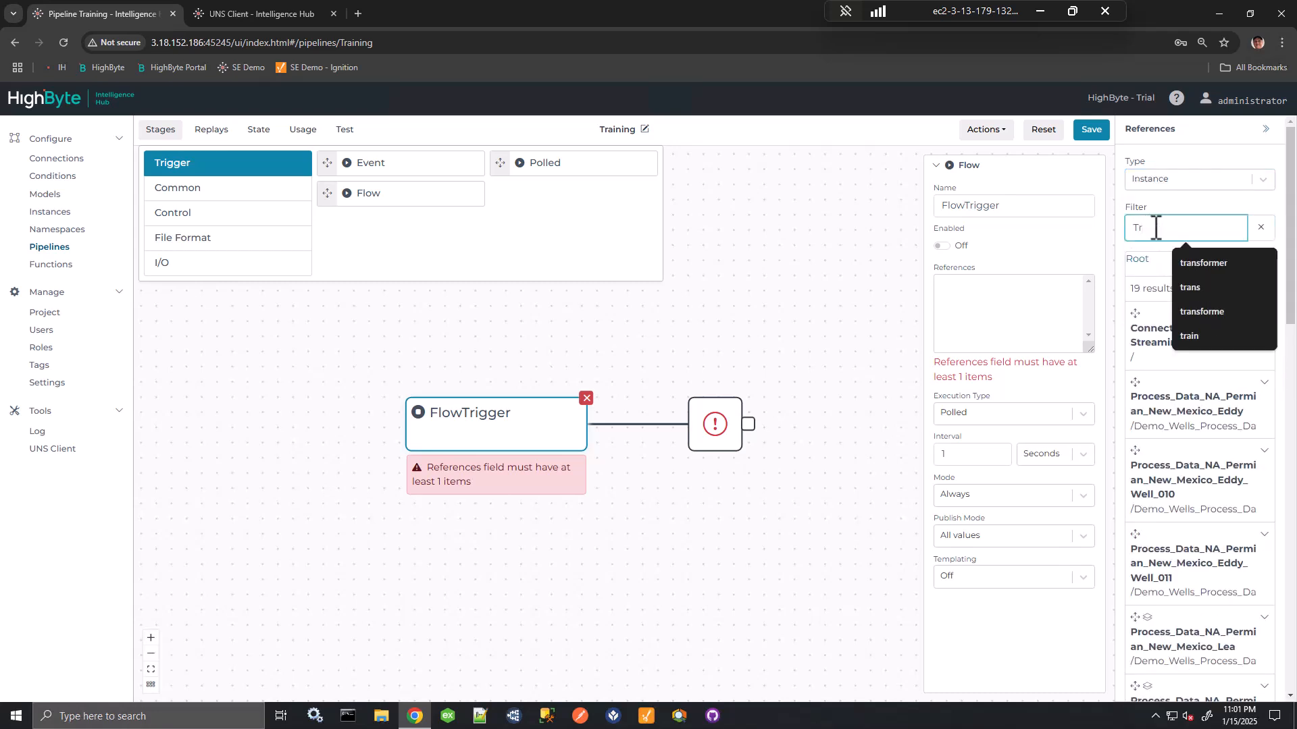
type("ainin")
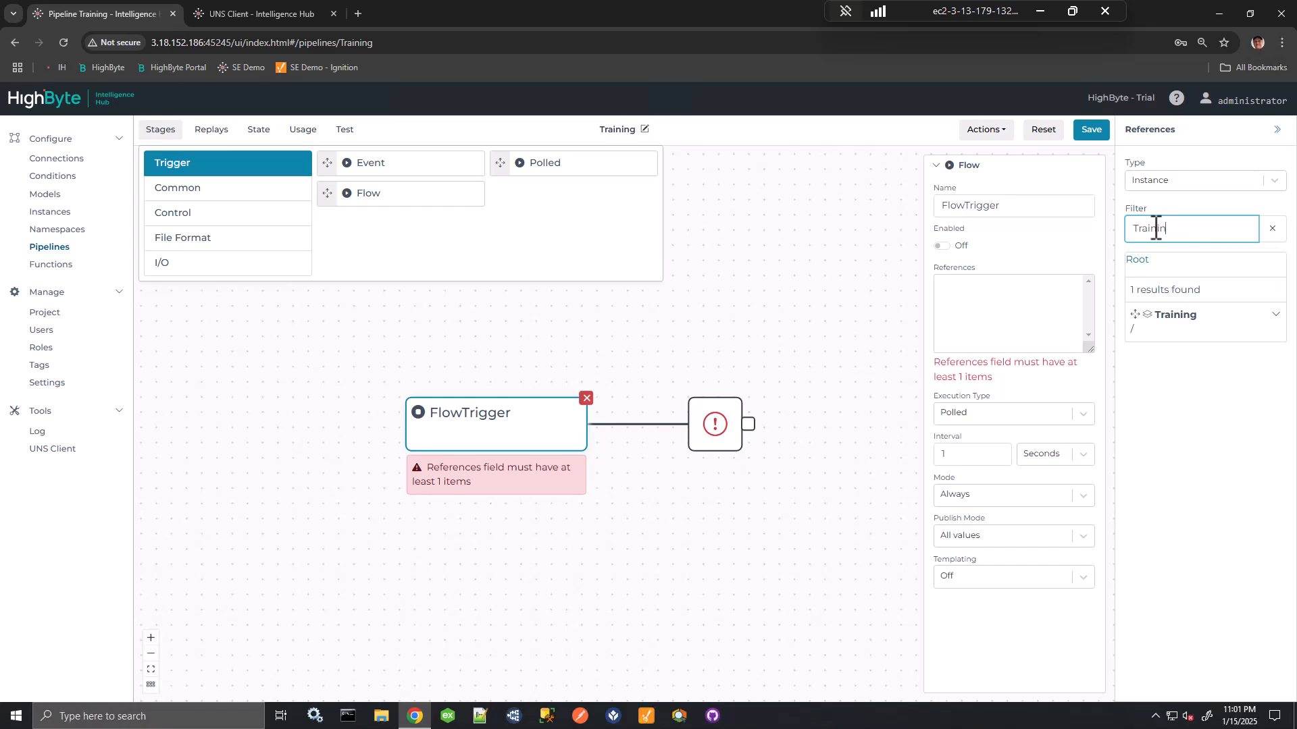
left_click_drag(1213, 316, 1019, 313)
left_click_drag(926, 424, 877, 424)
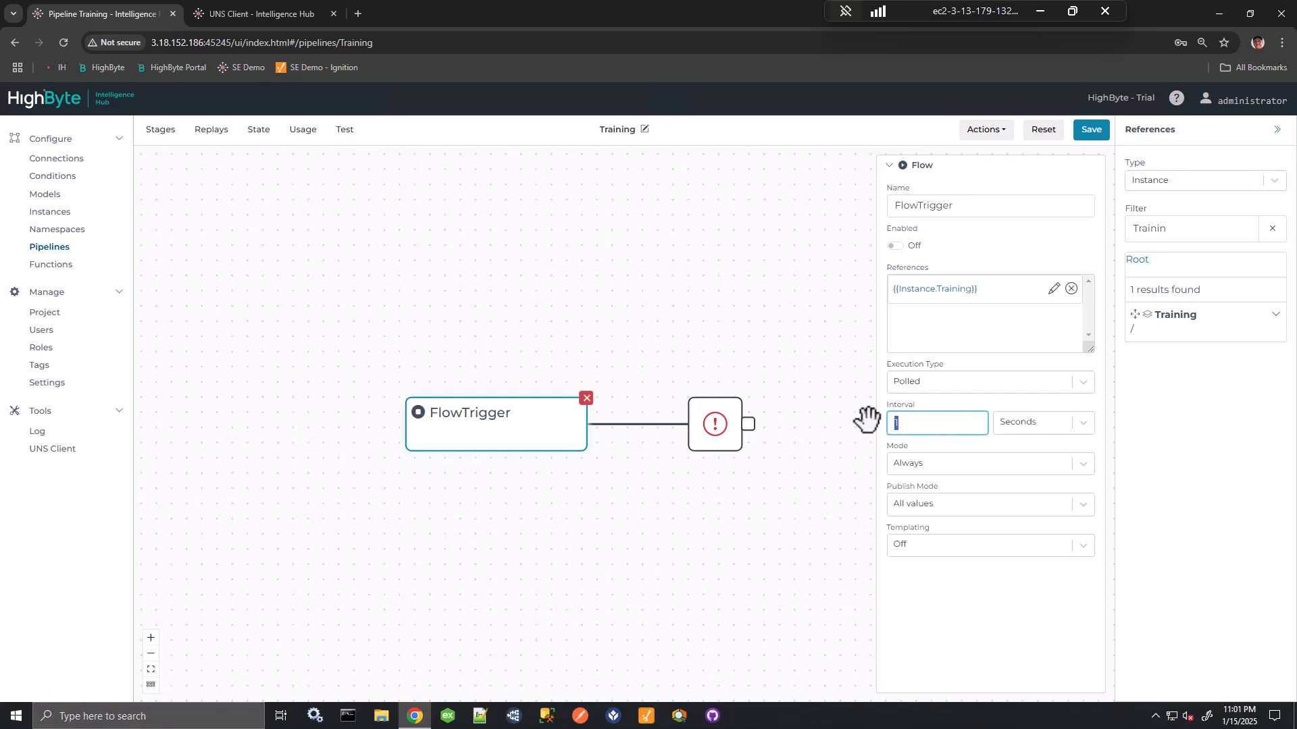
left_click(1092, 129)
- Add a Breakup stage of type Array after the pipeline's start node and connect the two
left_click_drag(715, 281, 578, 285)
left_click(161, 130)
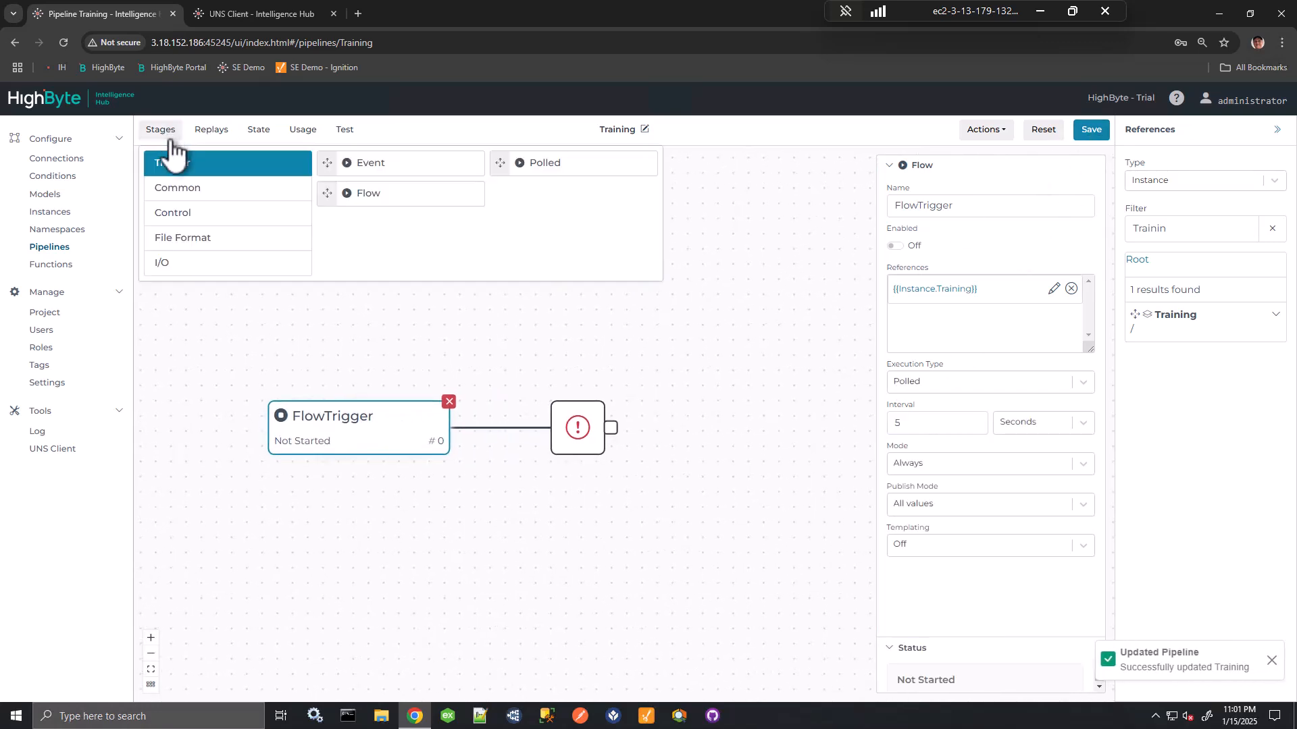
left_click(189, 188)
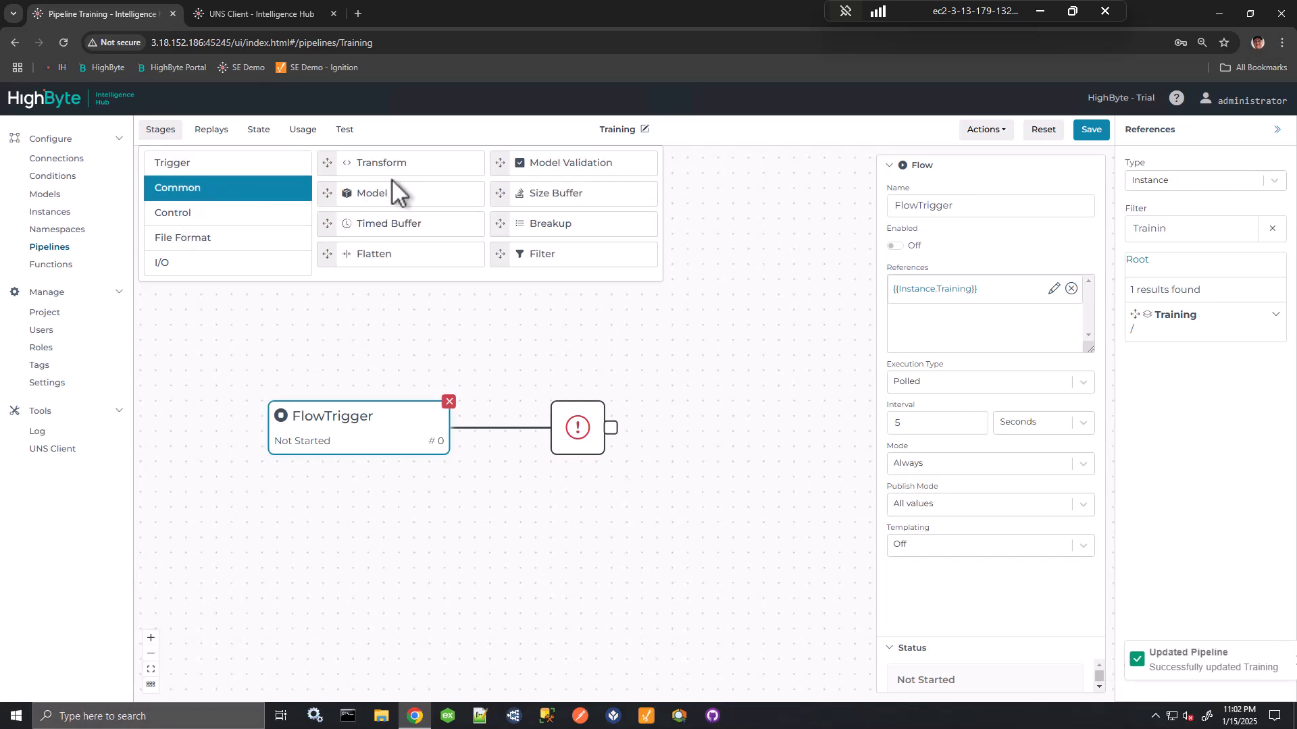
left_click_drag(565, 222, 709, 428)
left_click_drag(611, 428, 700, 445)
left_click_drag(787, 438, 791, 417)
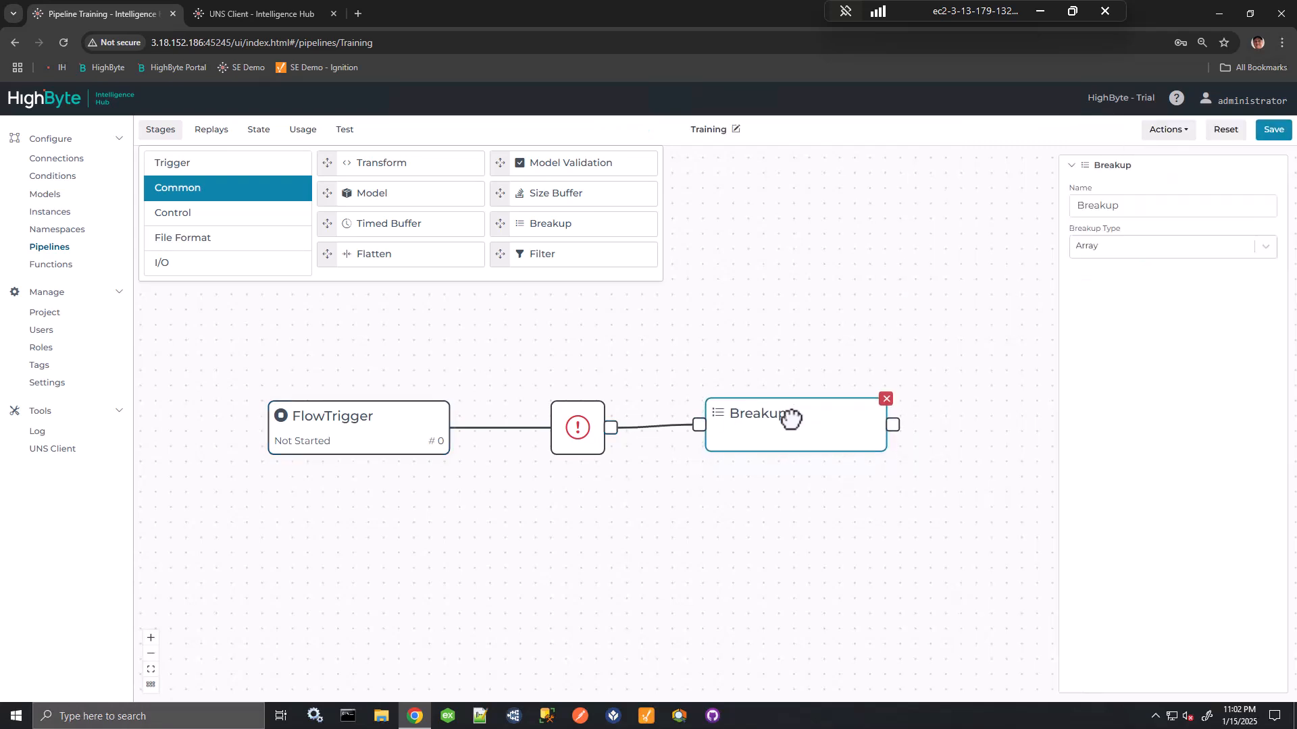
- Add a Write New stage after Breakup and set it to use the Demo_Basic_MQTT connection
left_click(172, 264)
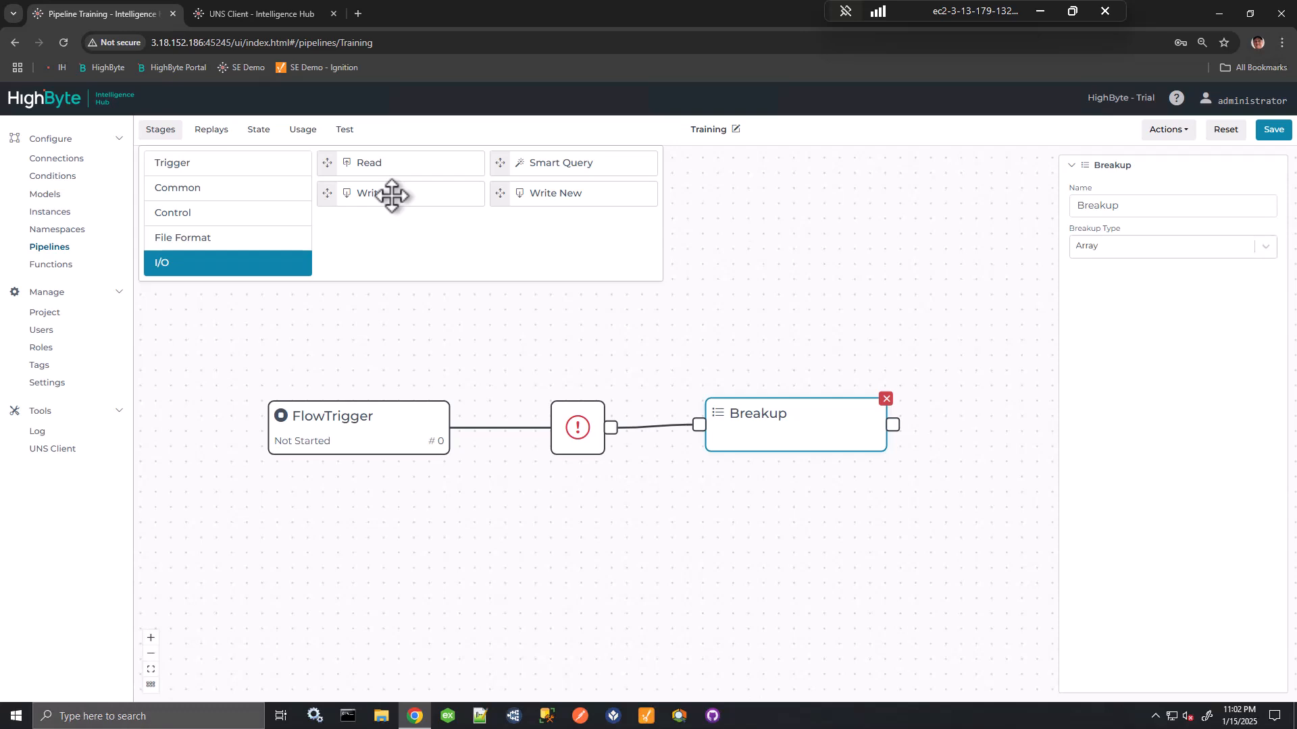
left_click_drag(530, 194, 768, 451)
left_click(844, 404)
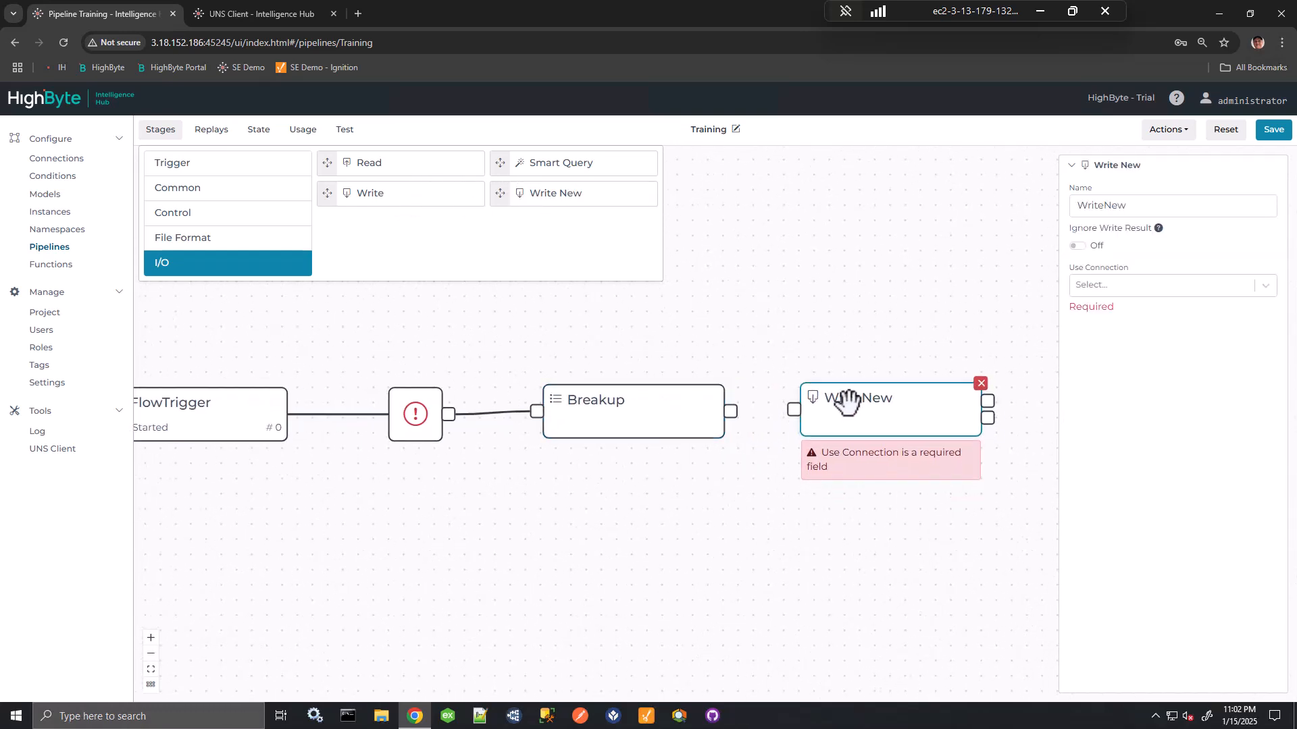
left_click(1105, 285)
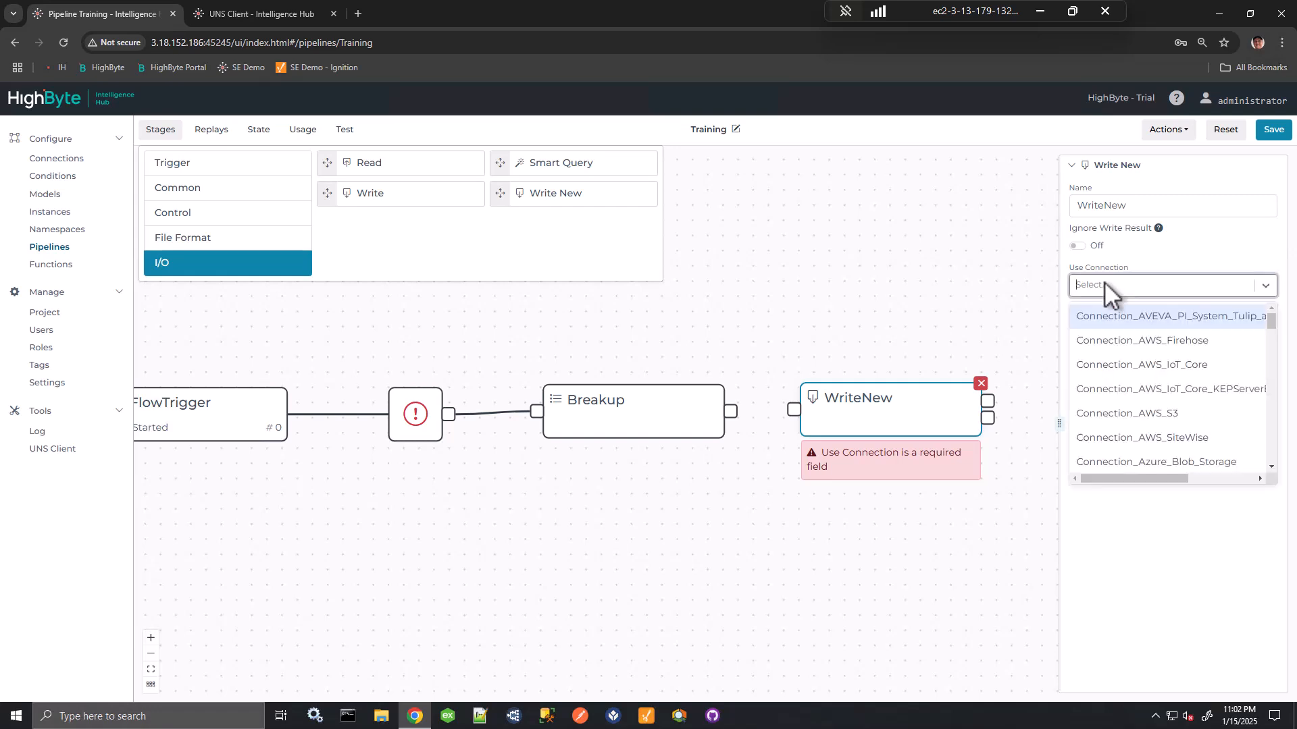
type("Demo")
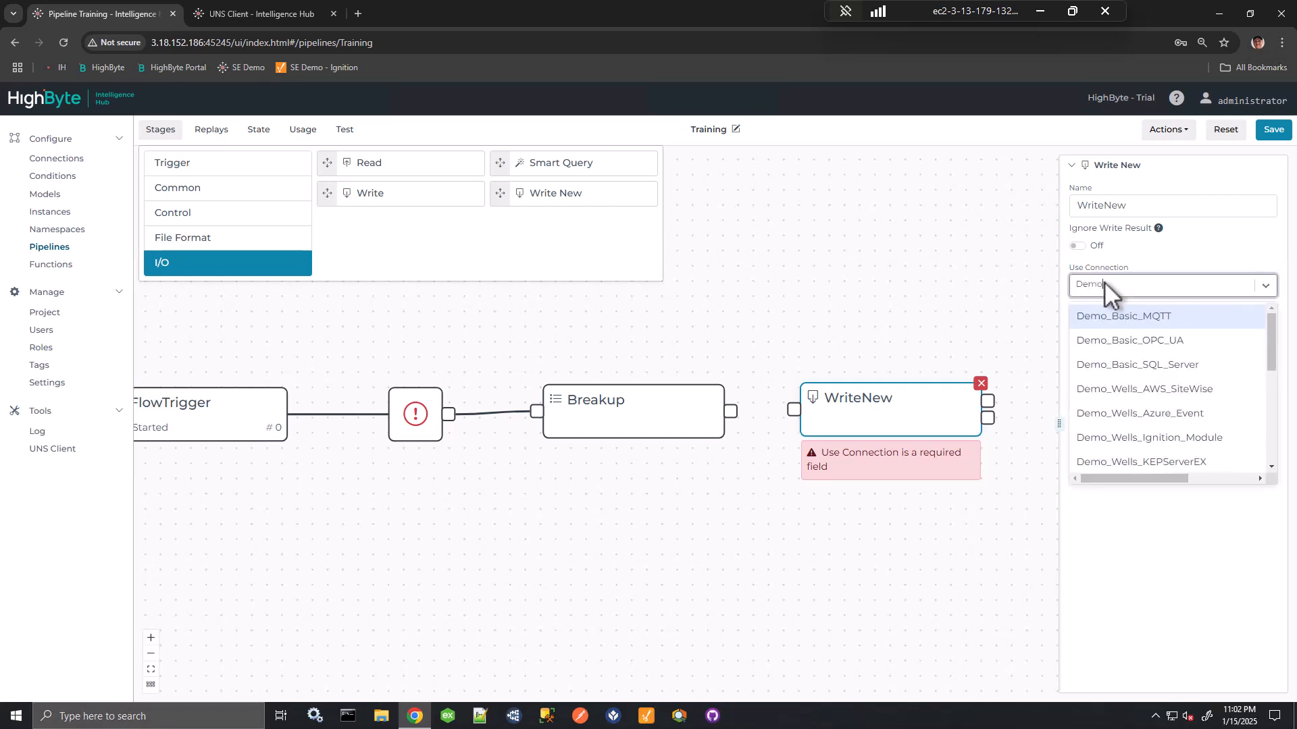
left_click(1123, 317)
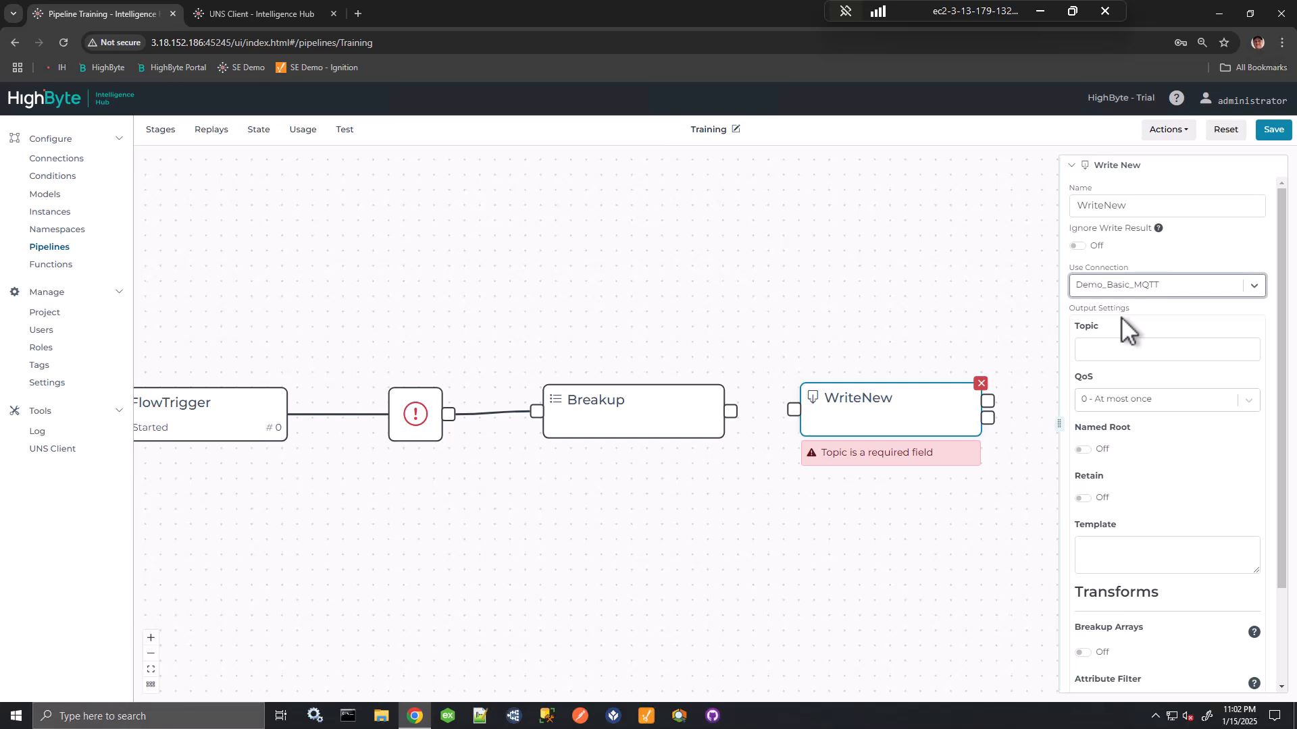
- Set the WriteNew topic to training/{{event.value.ID}}, connect Breakup to WriteNew and save the pipeline
left_click(1106, 349)
type("training/{{event.value.ID")
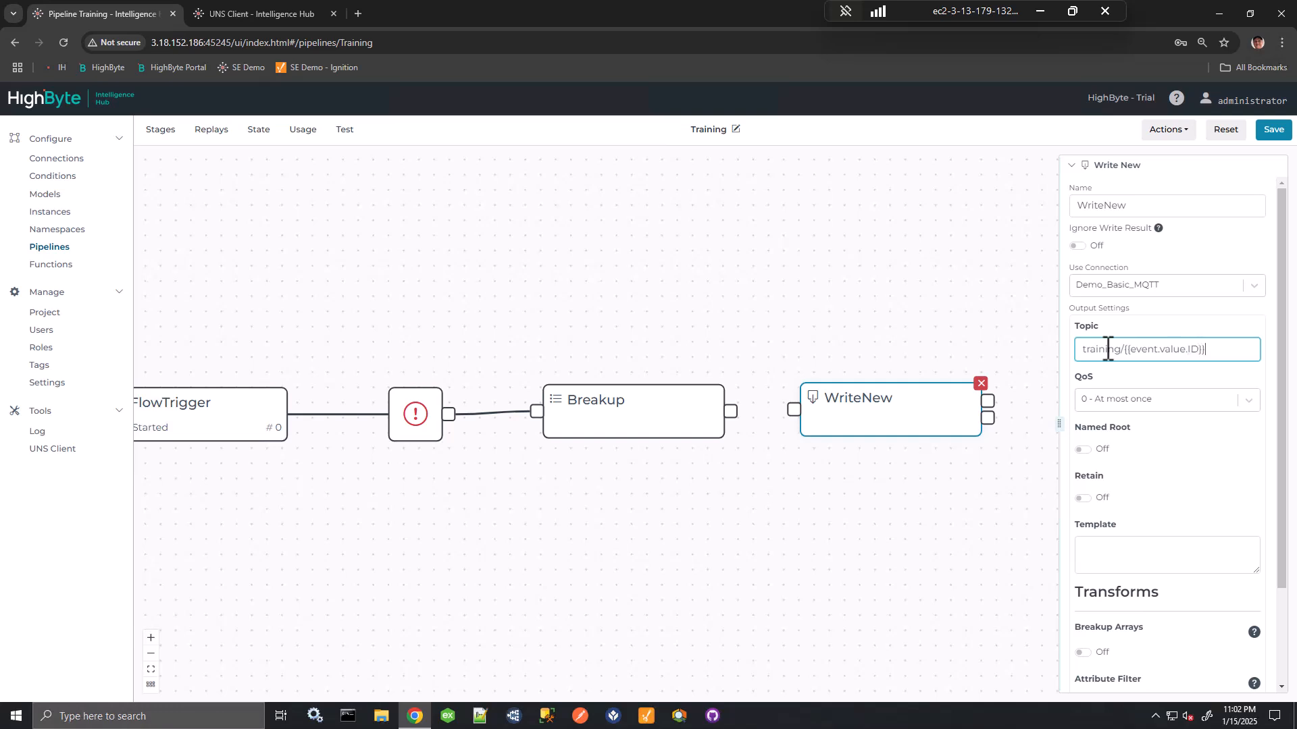
left_click(1274, 130)
left_click_drag(732, 411, 794, 409)
left_click(1274, 130)
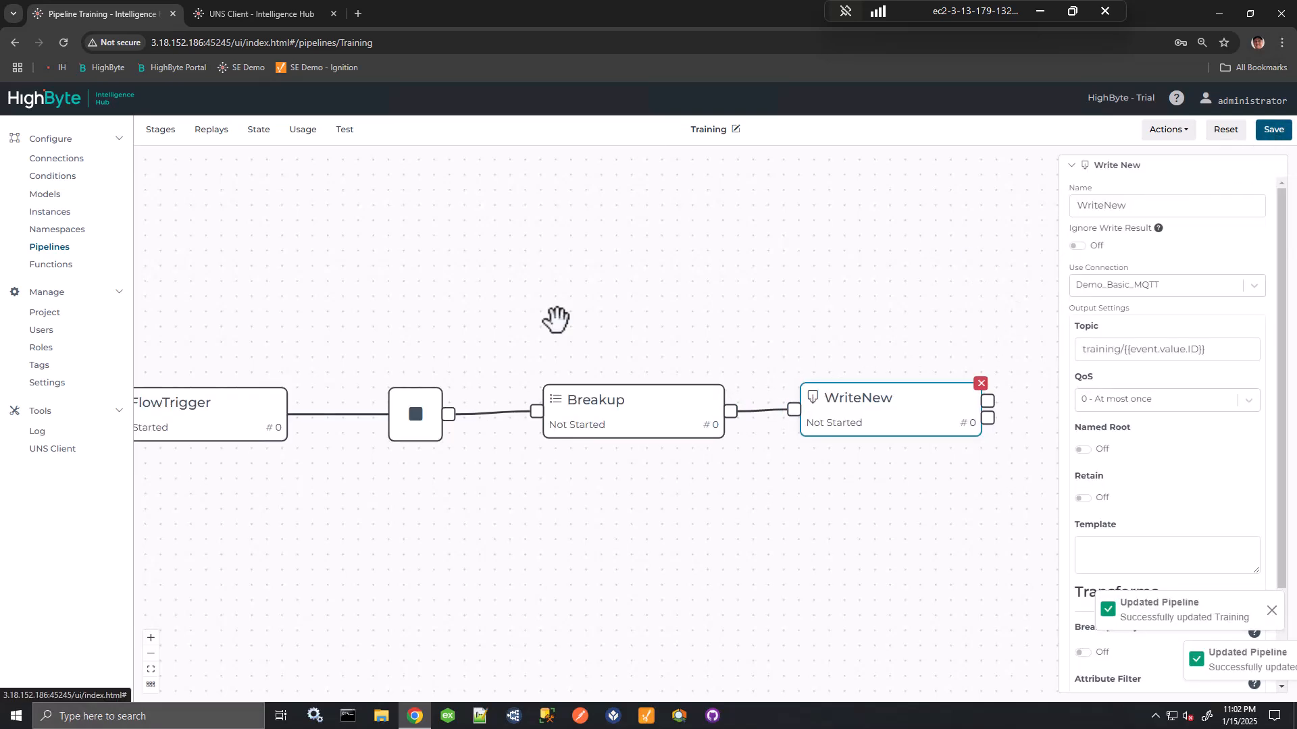
- Enable the FlowTrigger stage and save the Training pipeline
left_click(243, 405)
left_click(895, 246)
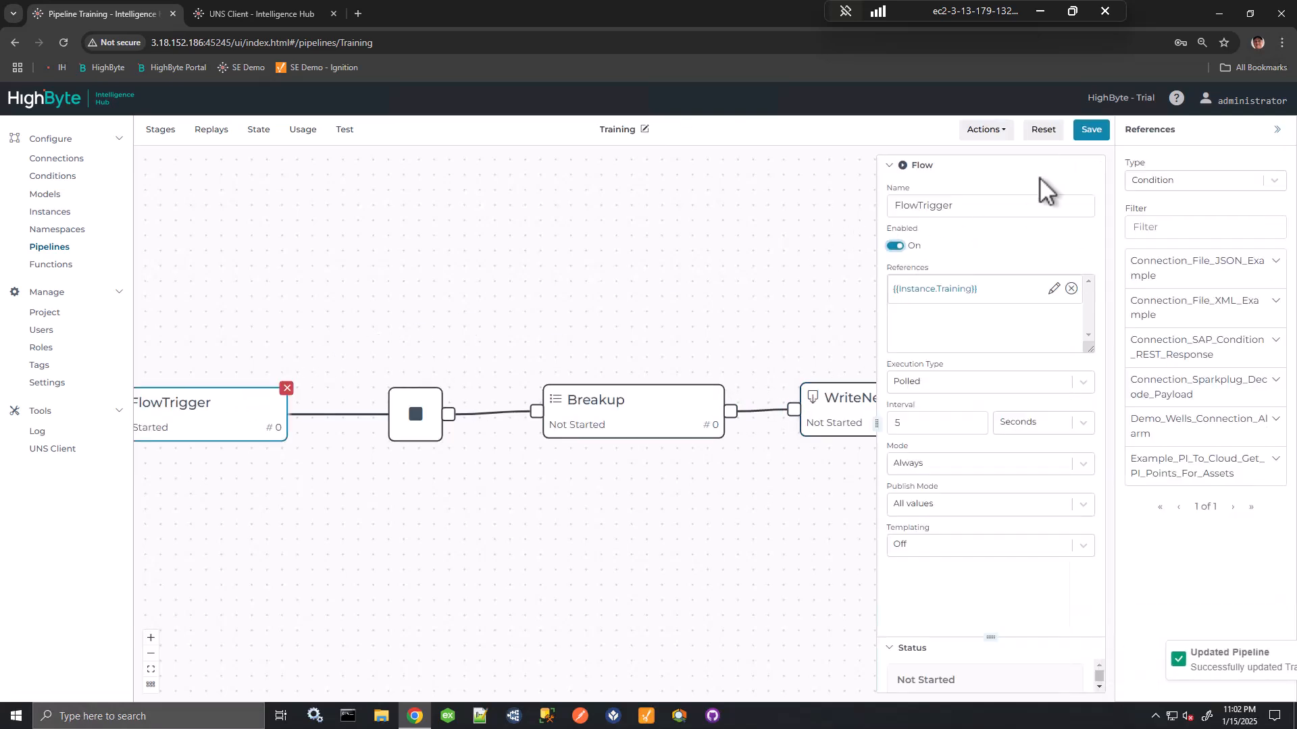
left_click(1092, 129)
left_click(611, 339)
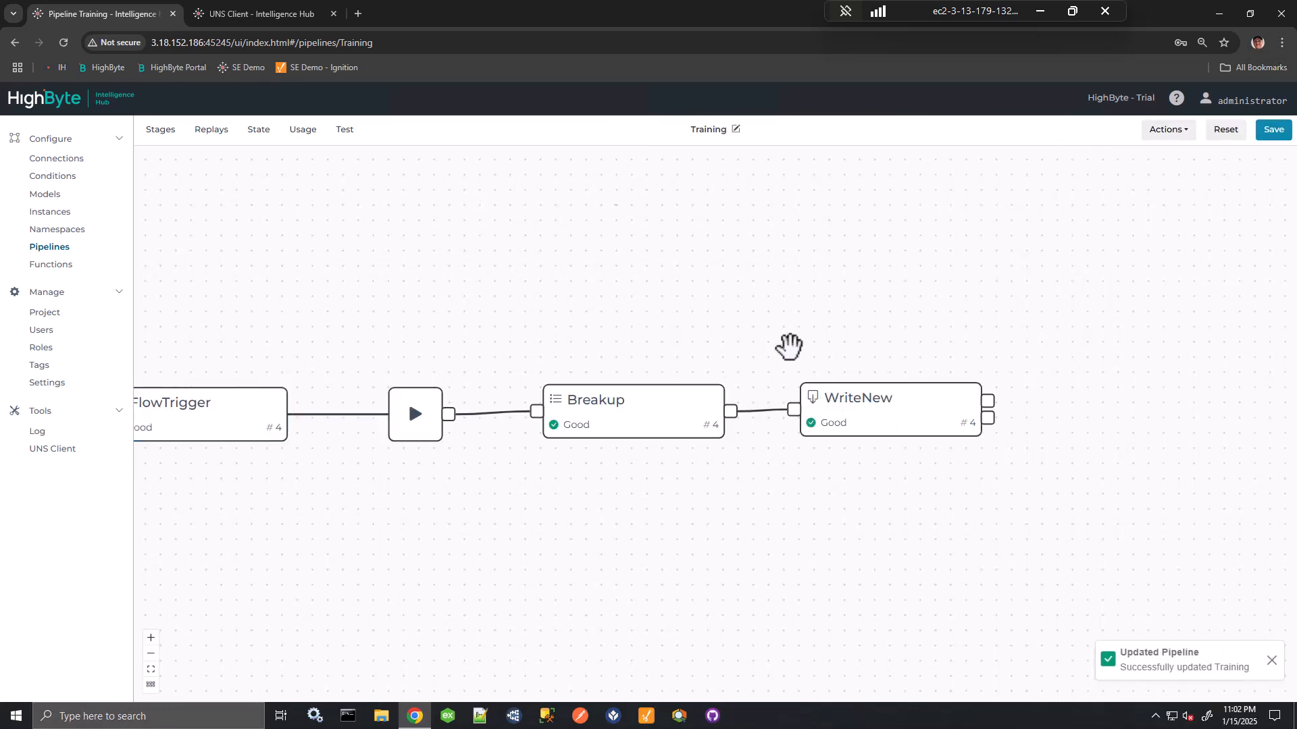
- Check the training branch of the topic tree in the UNS Client and return to the Training pipeline
left_click(280, 15)
left_click(162, 190)
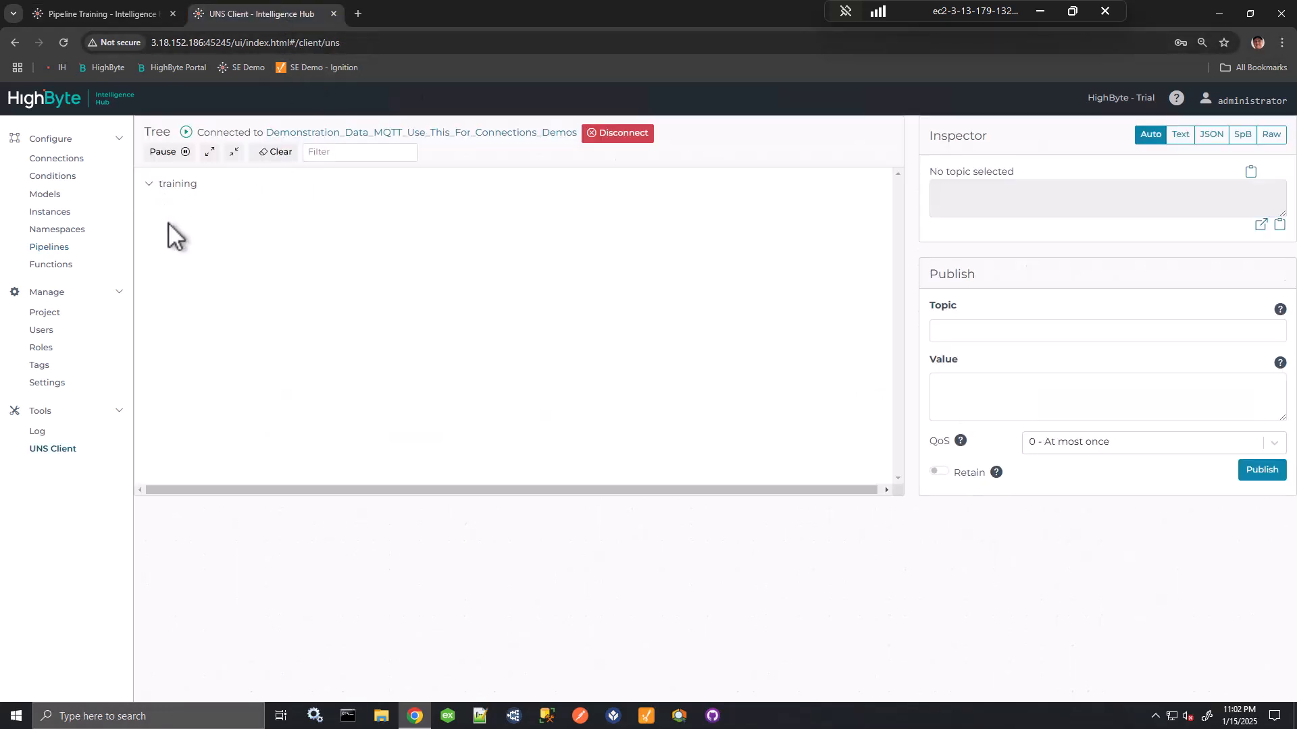
left_click(159, 193)
left_click(101, 15)
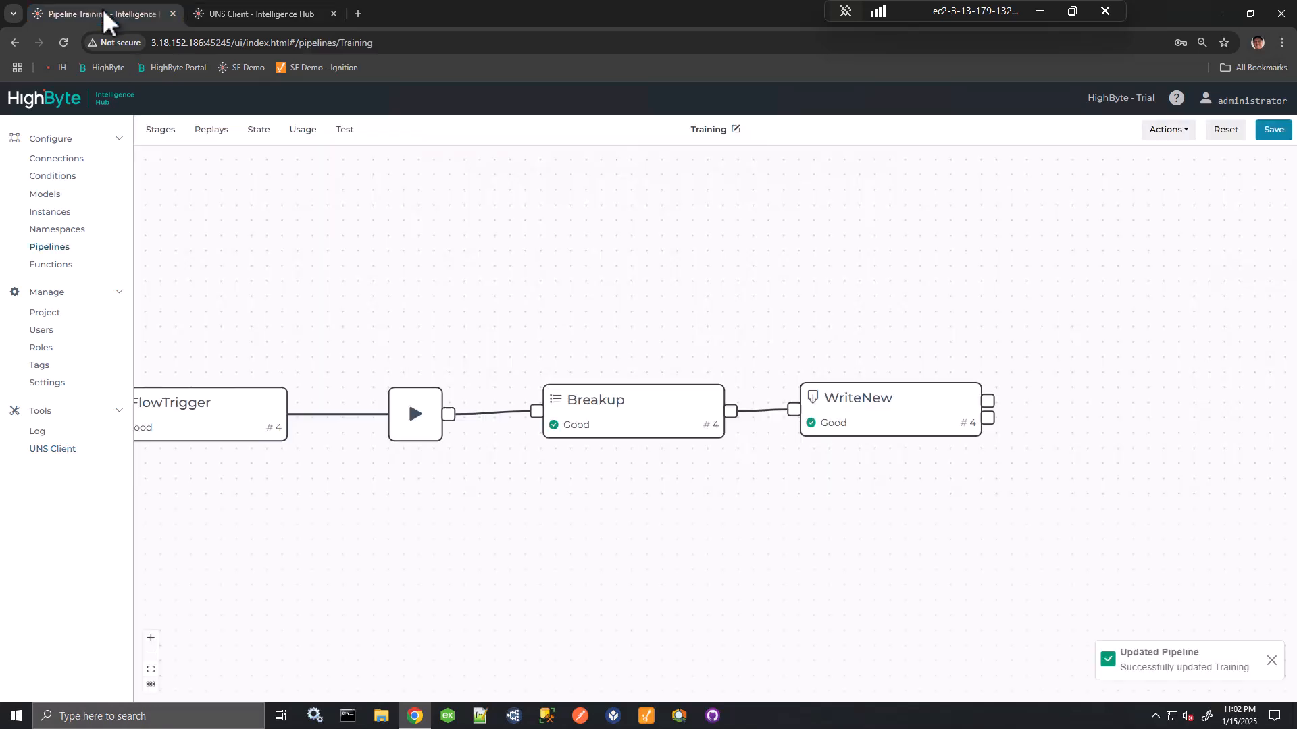
- Review the WriteNew stage's topic setting and save the pipeline again
left_click(840, 408)
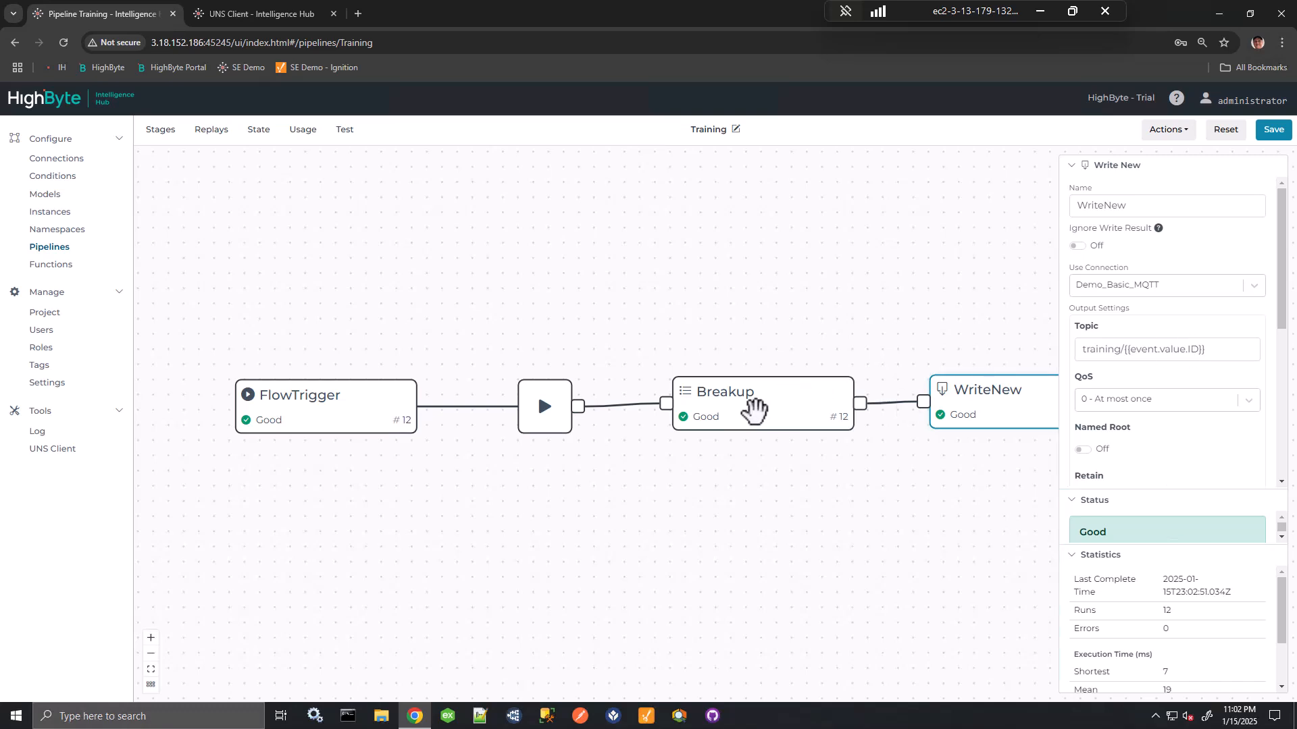
left_click(394, 318)
left_click(1274, 130)
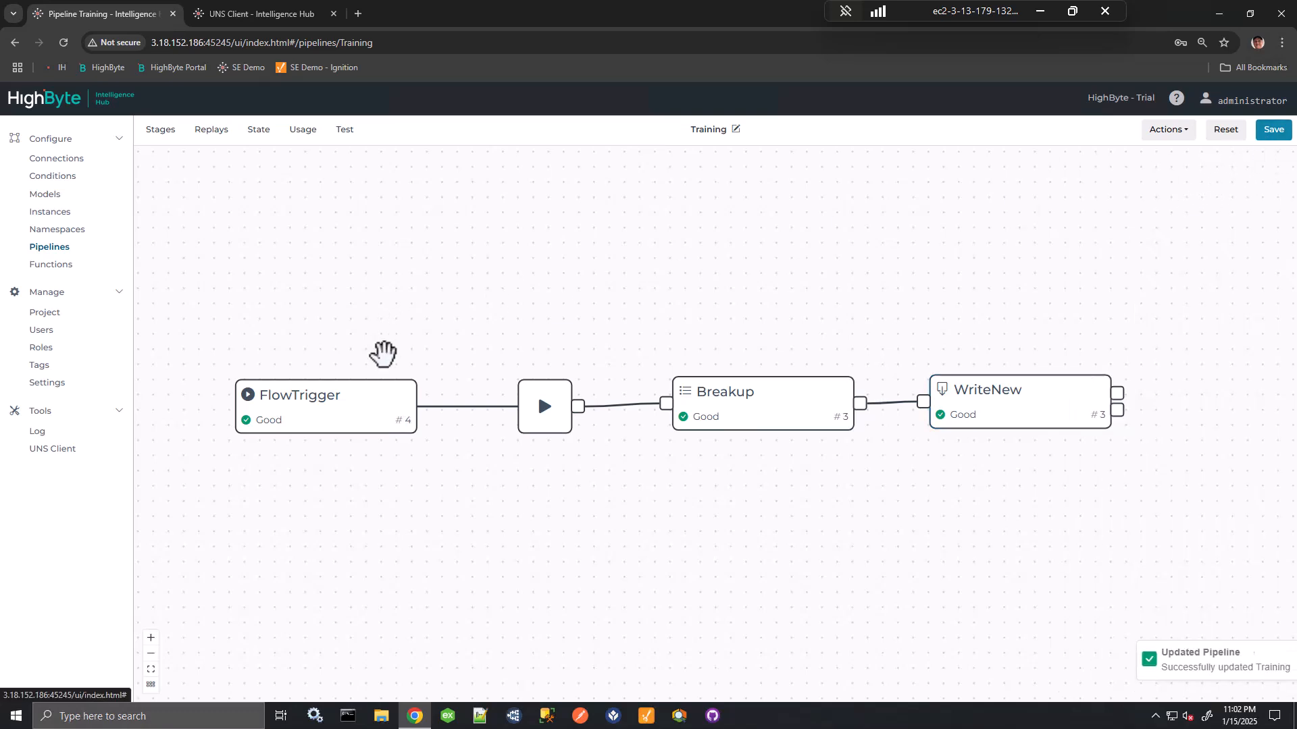
- Check the MotorID attribute name in the referenced Training instance, point the WriteNew topic at that attribute and save the pipeline
left_click(341, 387)
left_click(962, 290)
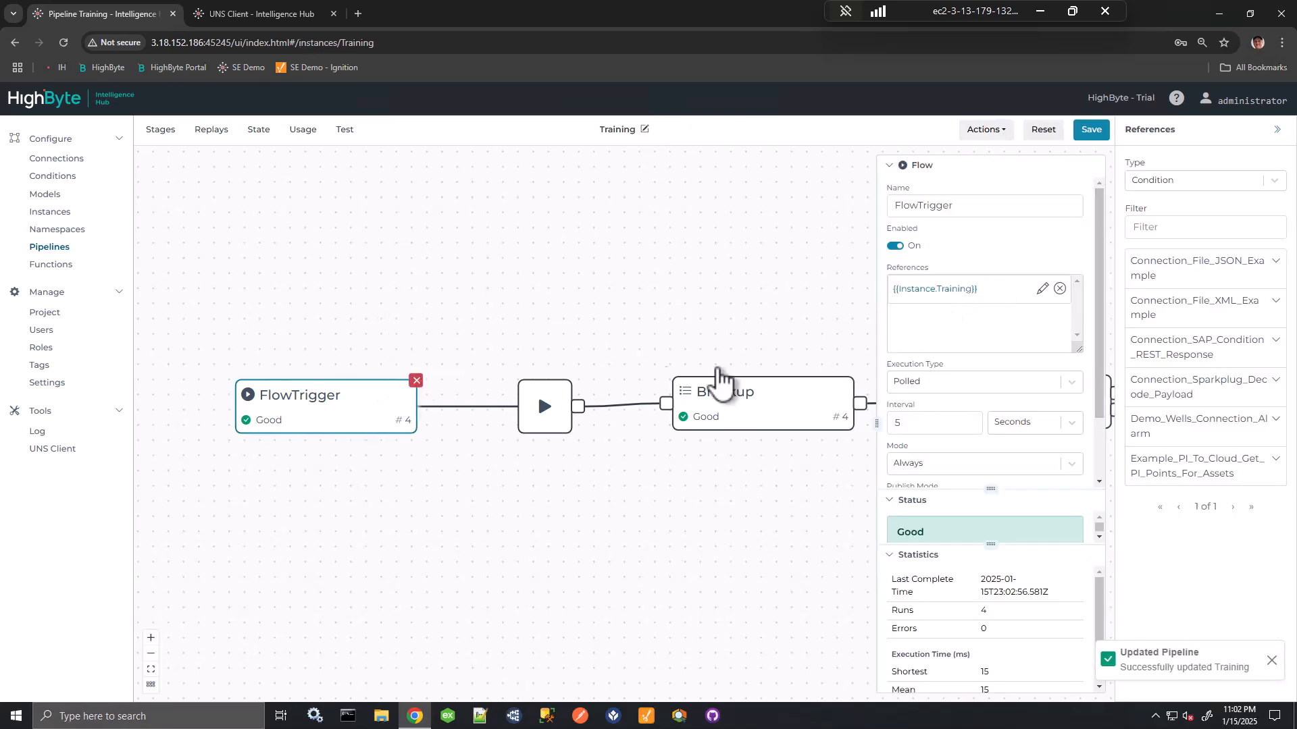
scroll(624, 362, "down", 6)
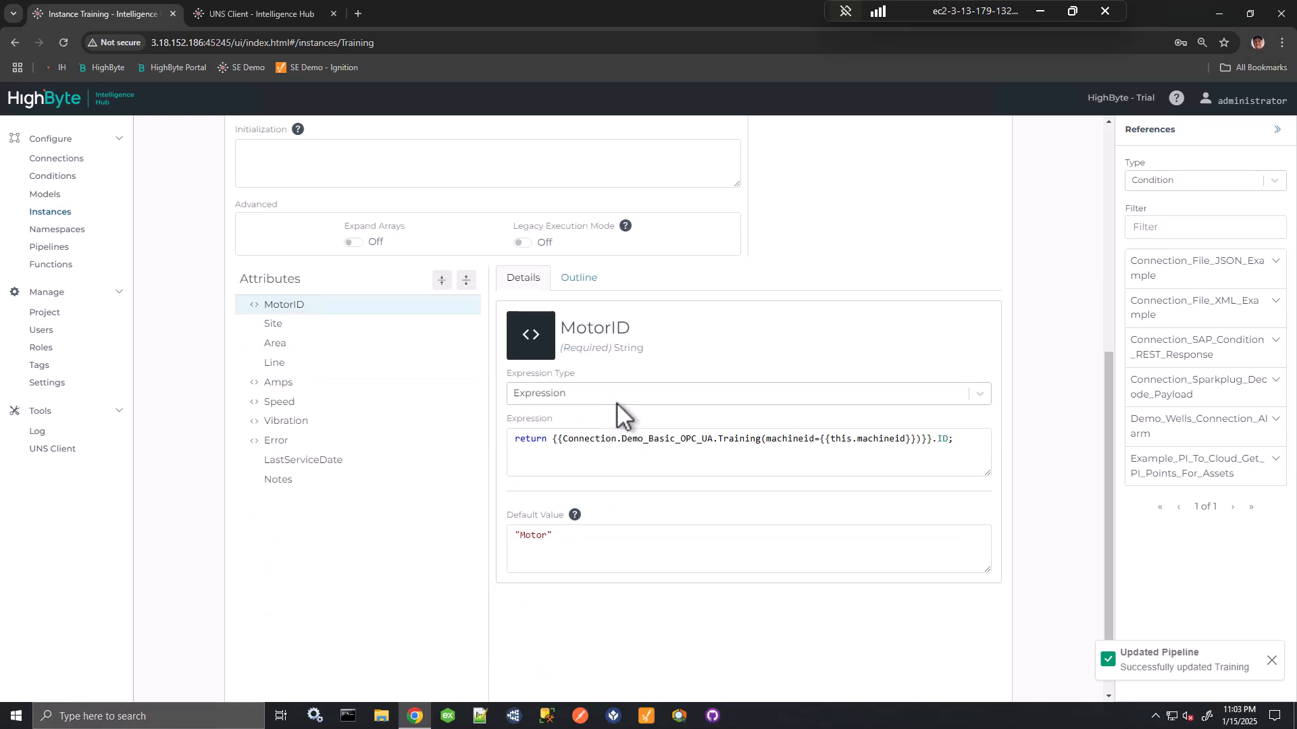
scroll(616, 400, "up", 5)
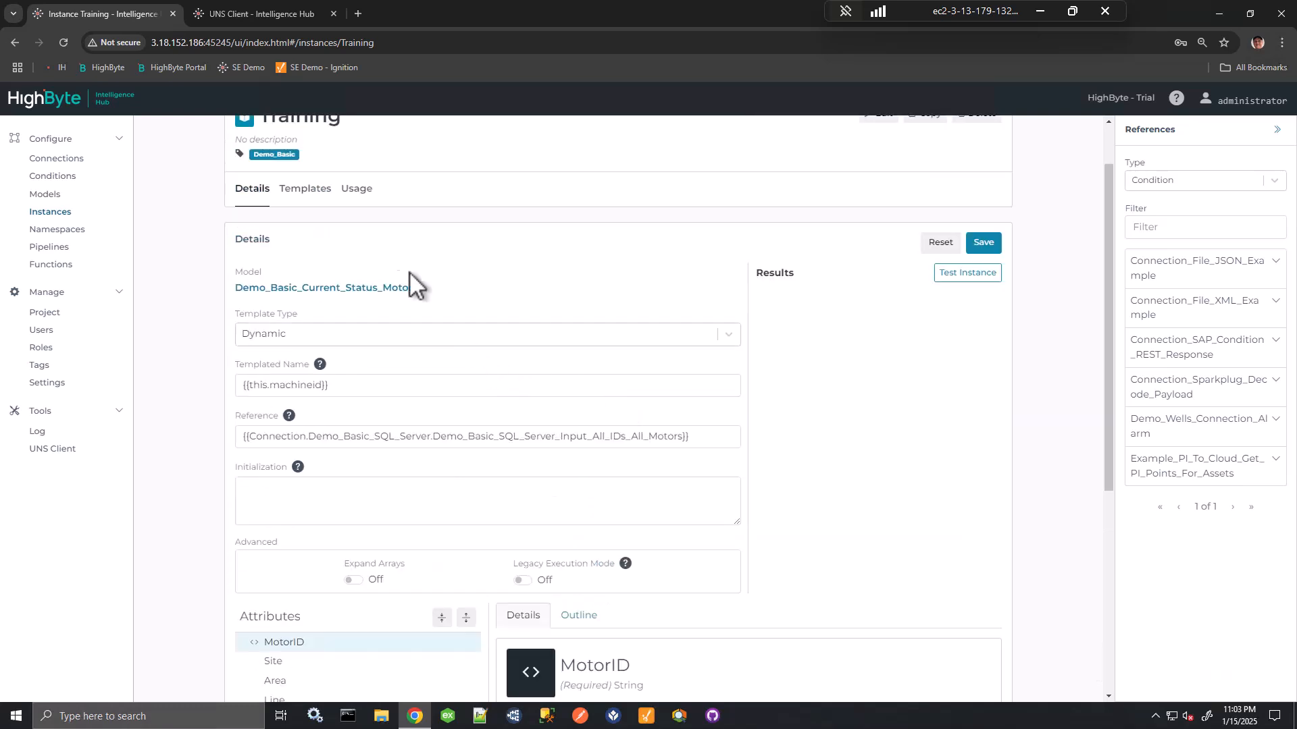
left_click(358, 190)
left_click(736, 376)
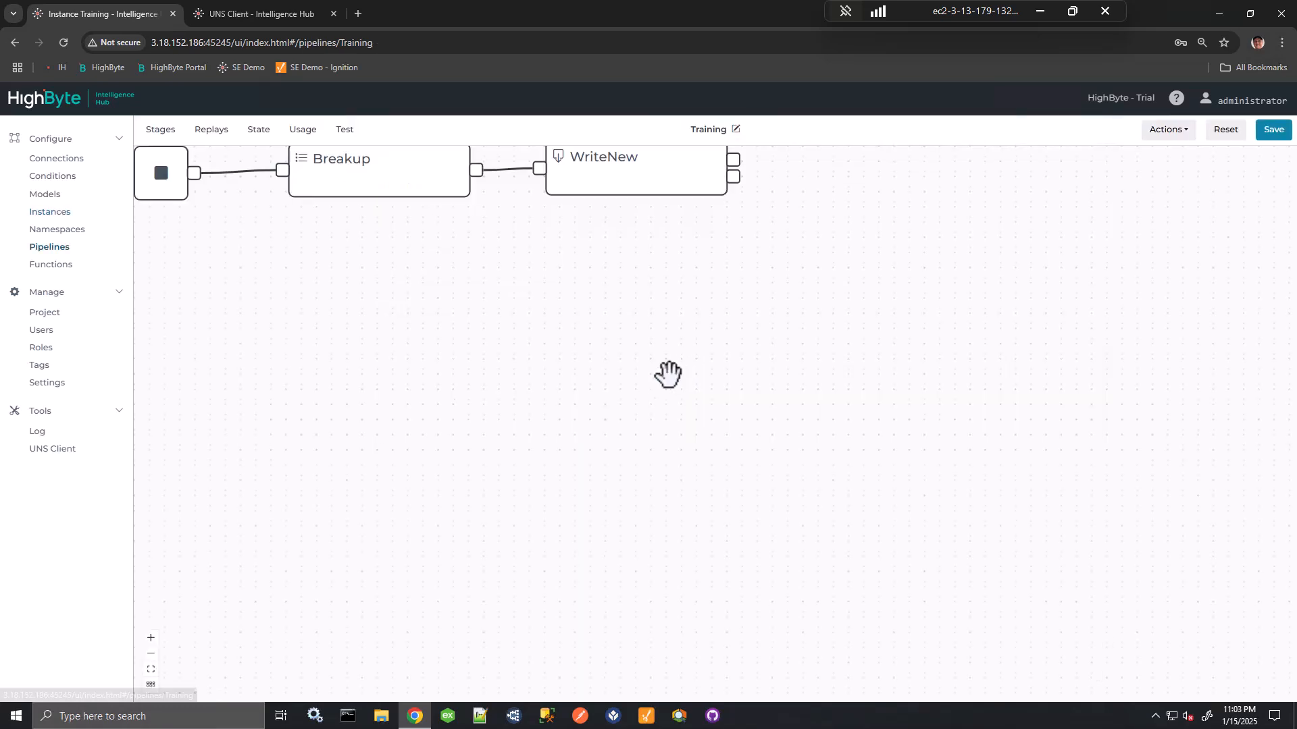
left_click(1077, 407)
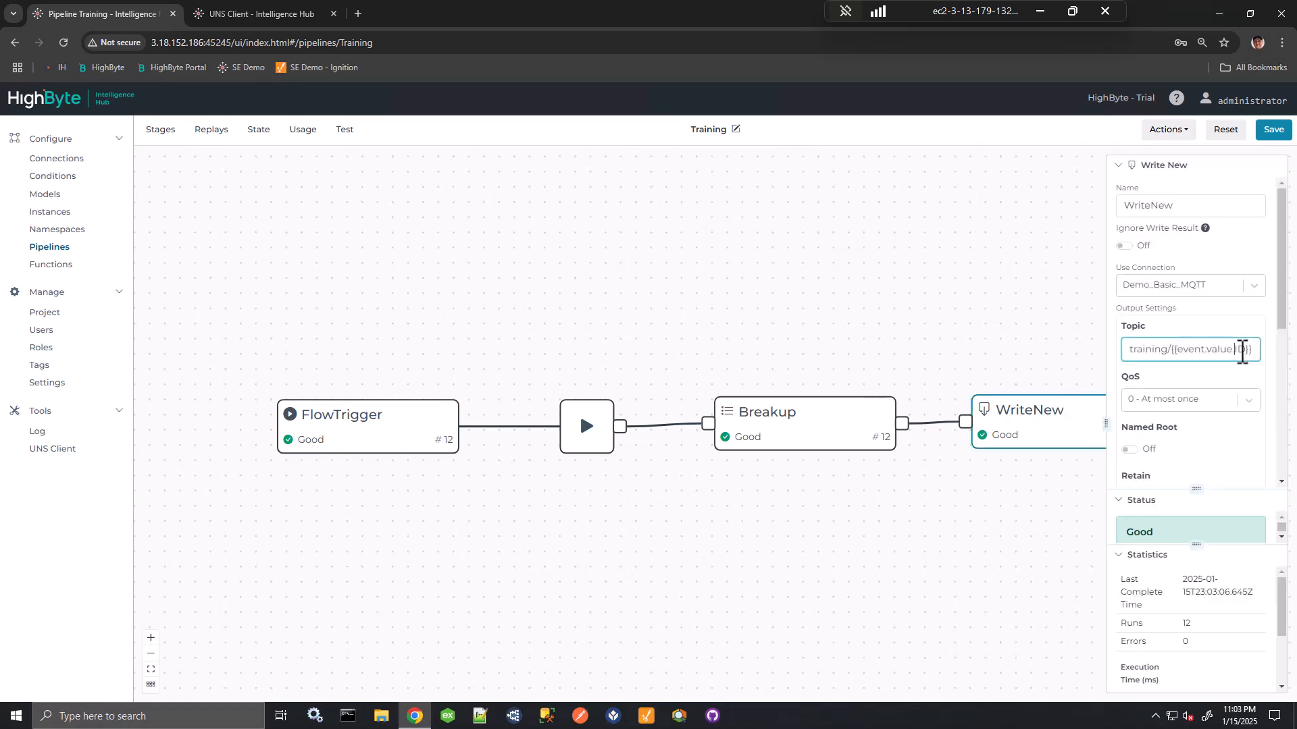
left_click(1274, 130)
- Clear the UNS Client's topic tree and examine the MOTOR001 payload under training in the enlarged inspector
left_click(263, 13)
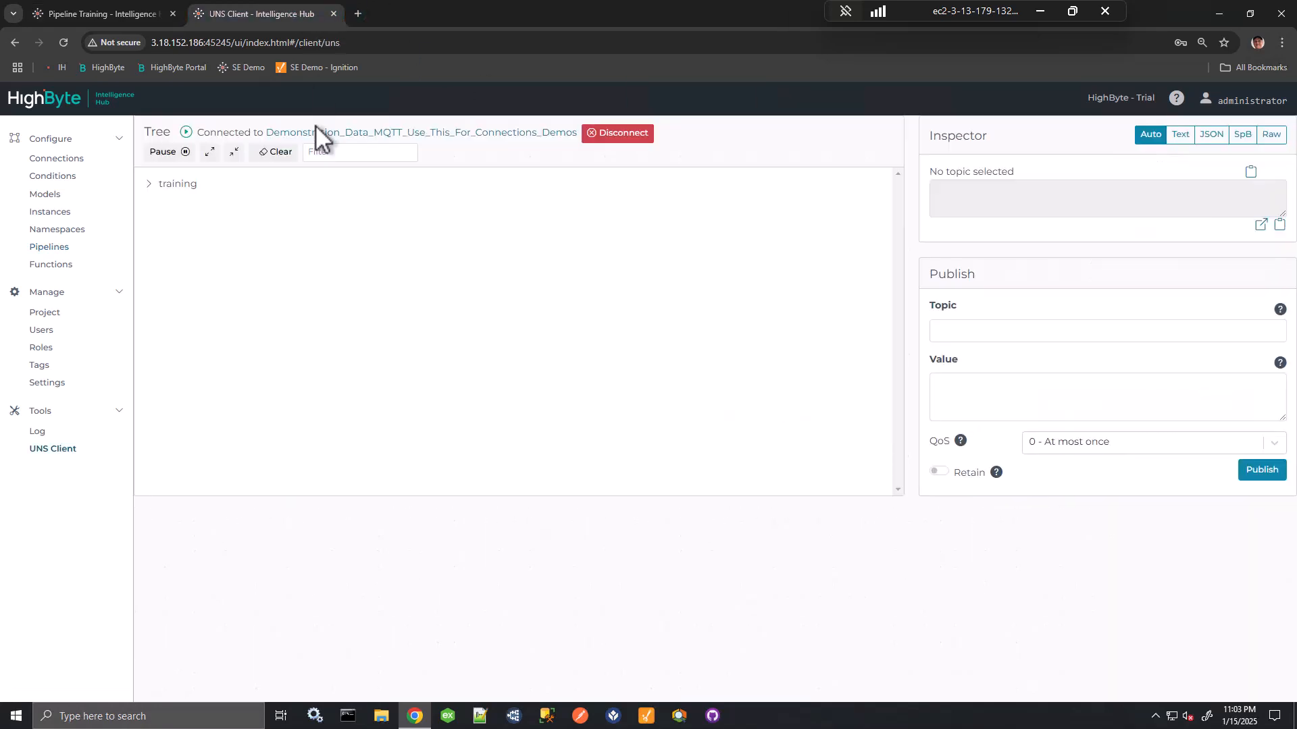
left_click(172, 186)
left_click(192, 213)
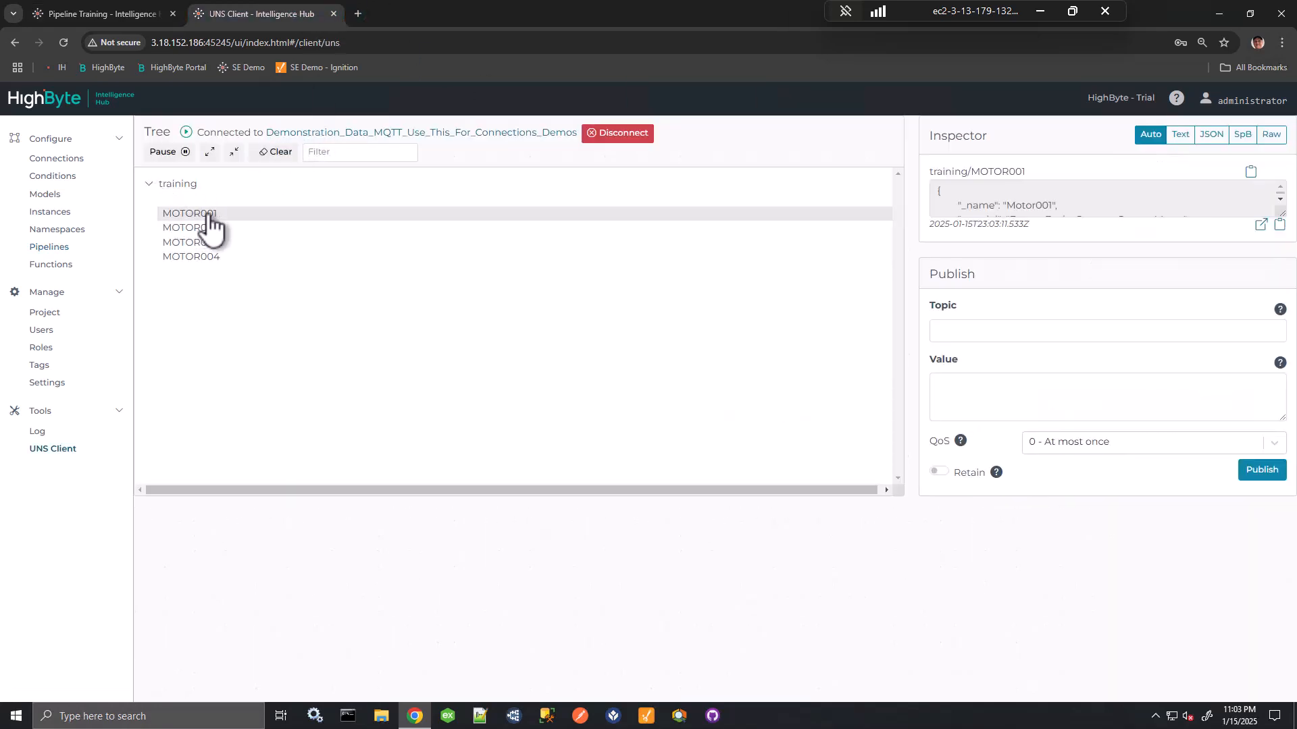
left_click(296, 154)
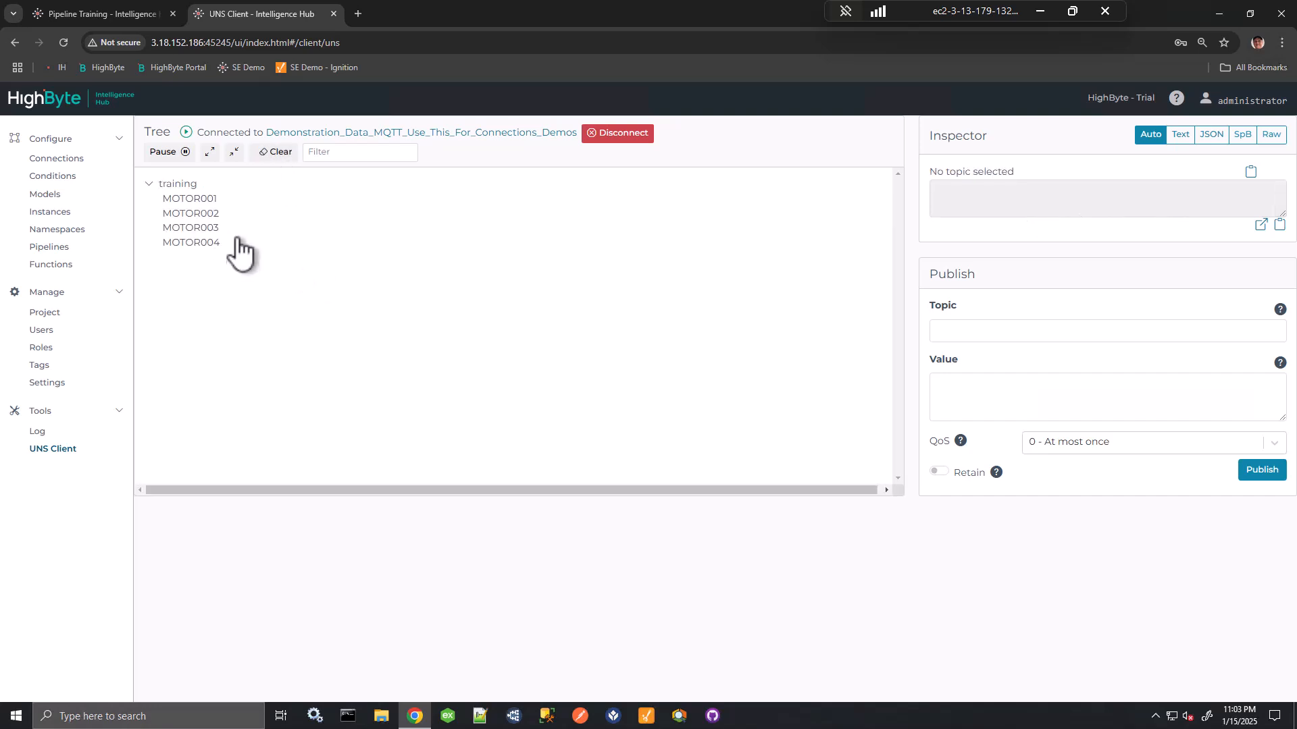
left_click(231, 201)
left_click_drag(1281, 213, 1281, 402)
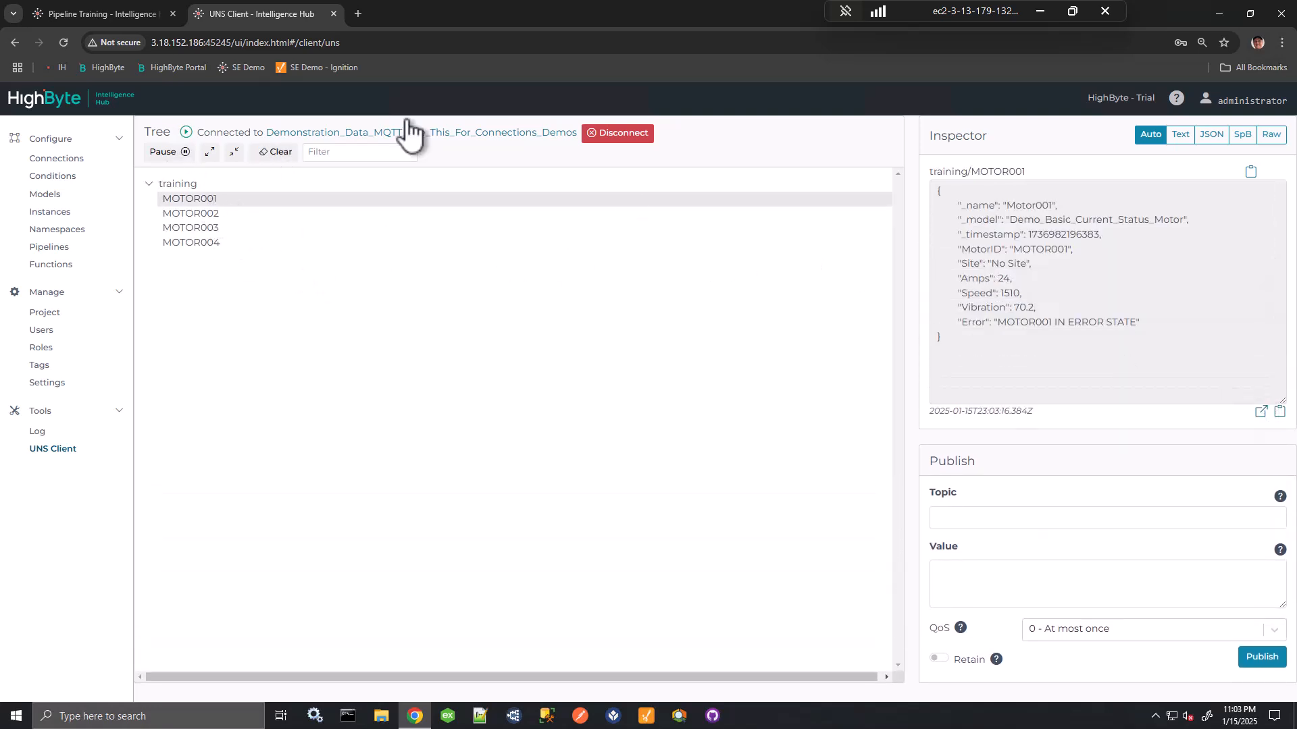
- Return to the Training pipeline, open the FlowTrigger settings and enlarge them to show the publish mode and templating options
left_click(81, 15)
left_click(401, 430)
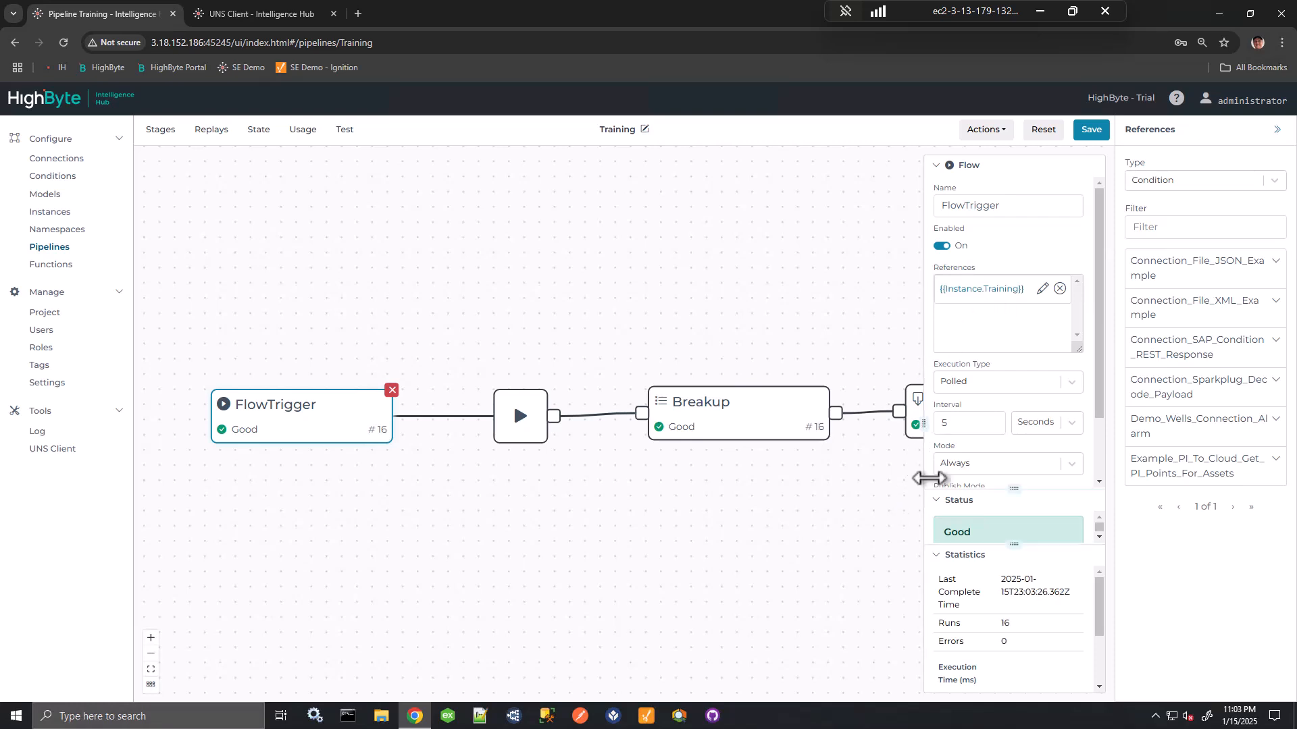
left_click_drag(921, 421, 569, 422)
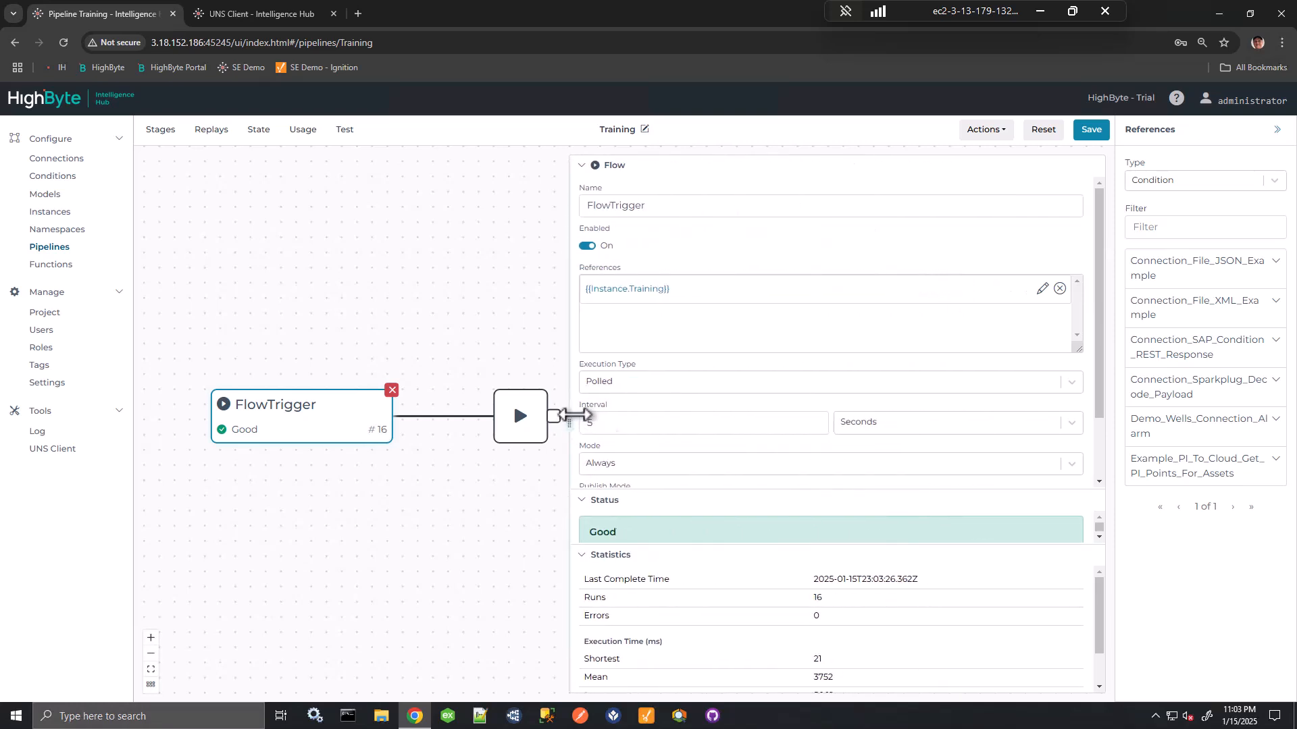
left_click_drag(837, 491, 836, 582)
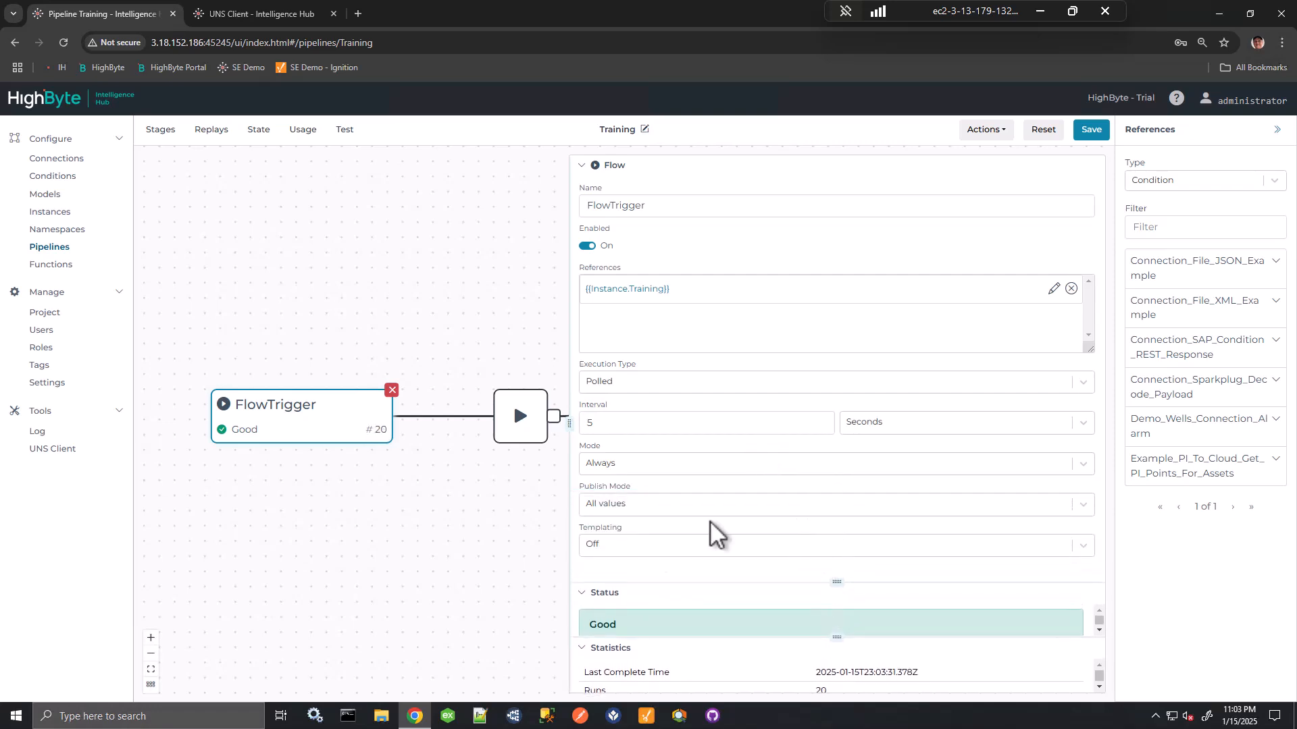
- Set the FlowTrigger's templating to Dynamic and reference the Demo_Basic_SQL_Server_Input_All_IDs_All_Motors input from the Demo_Basic_SQL_Server connection
left_click(615, 545)
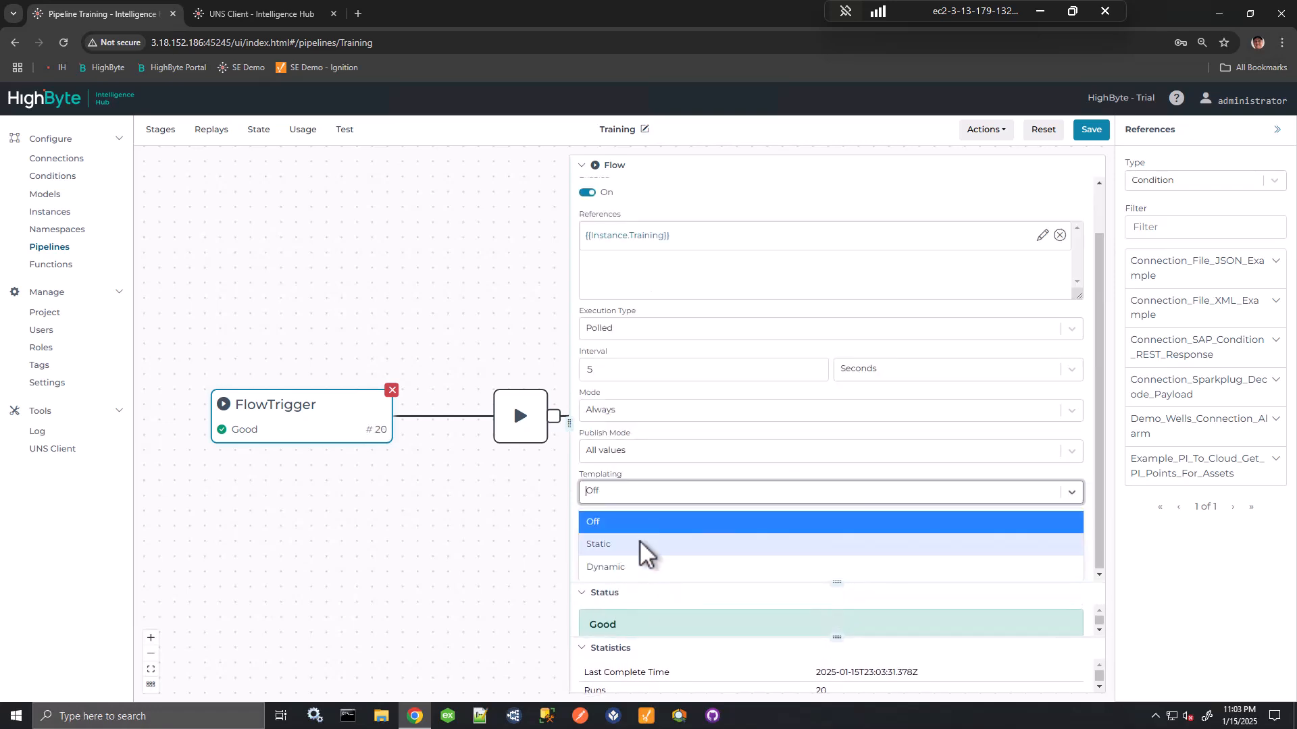
left_click(631, 567)
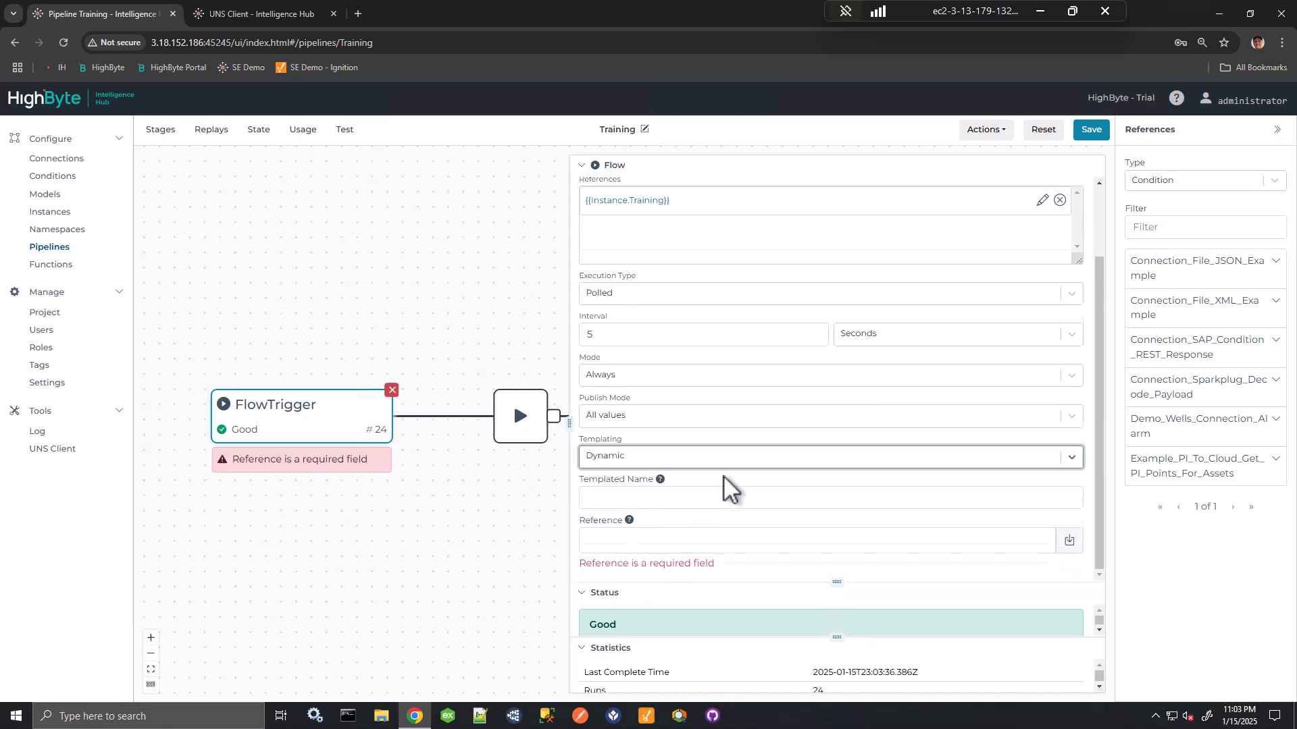
left_click(1155, 181)
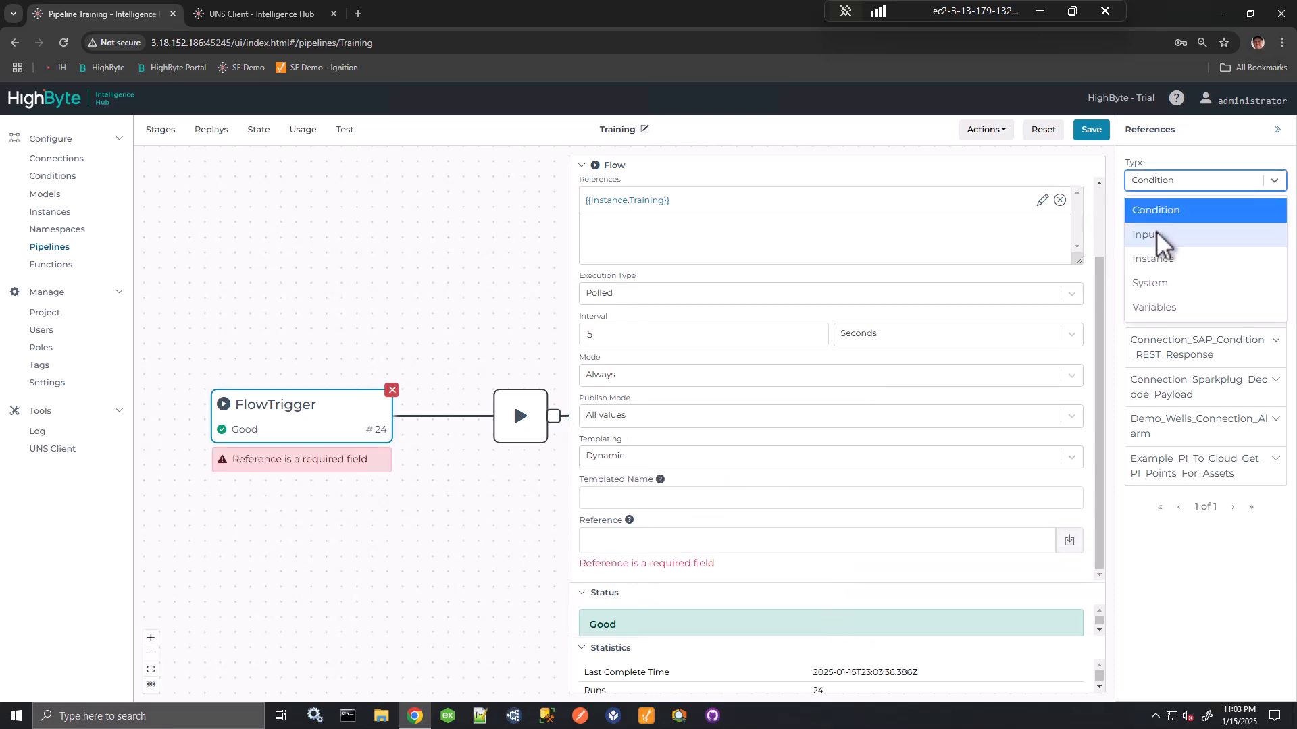
left_click(1157, 237)
left_click(1160, 229)
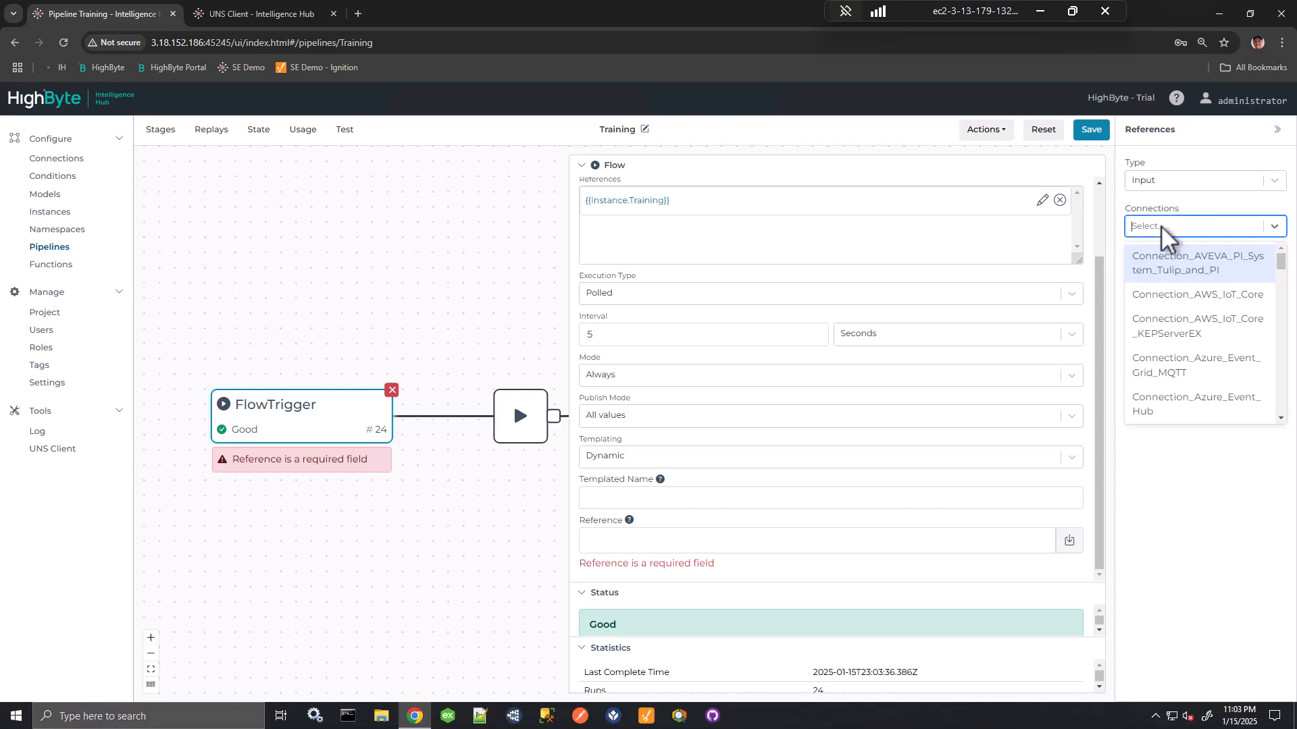
type("Demo")
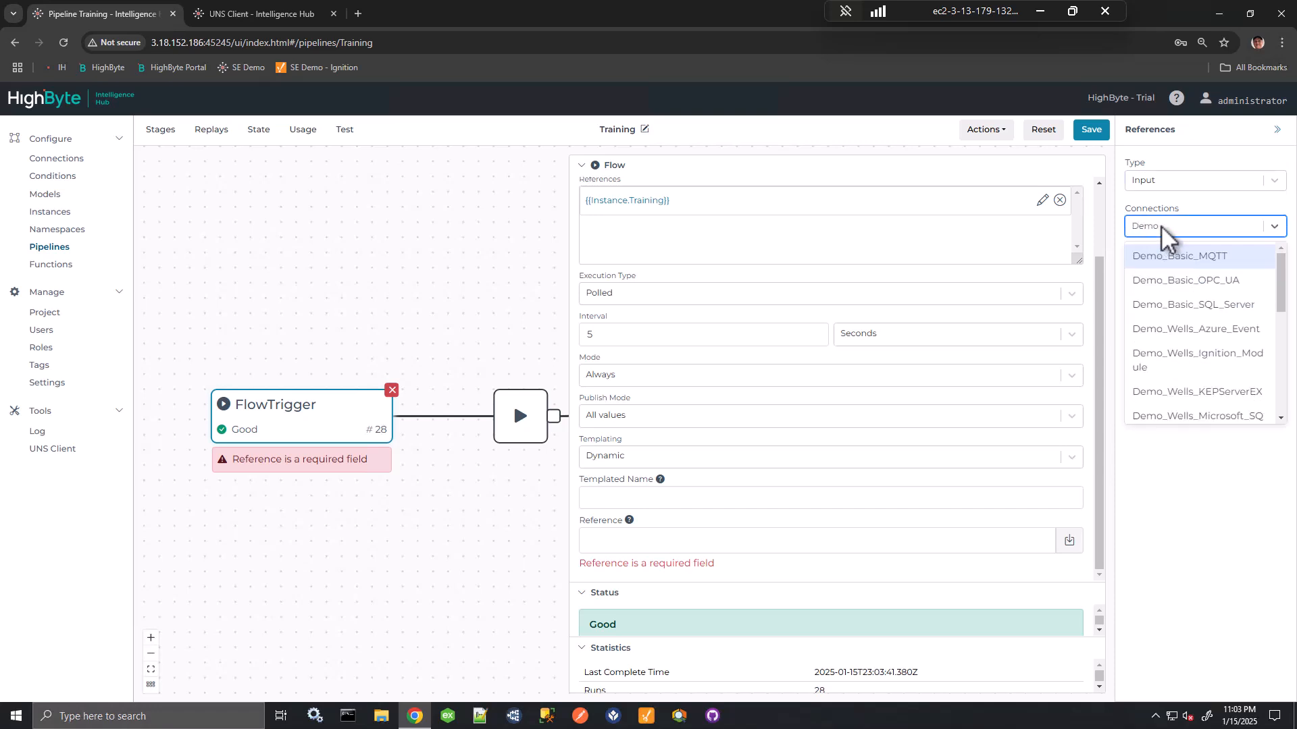
left_click(1194, 304)
left_click_drag(1198, 312, 695, 544)
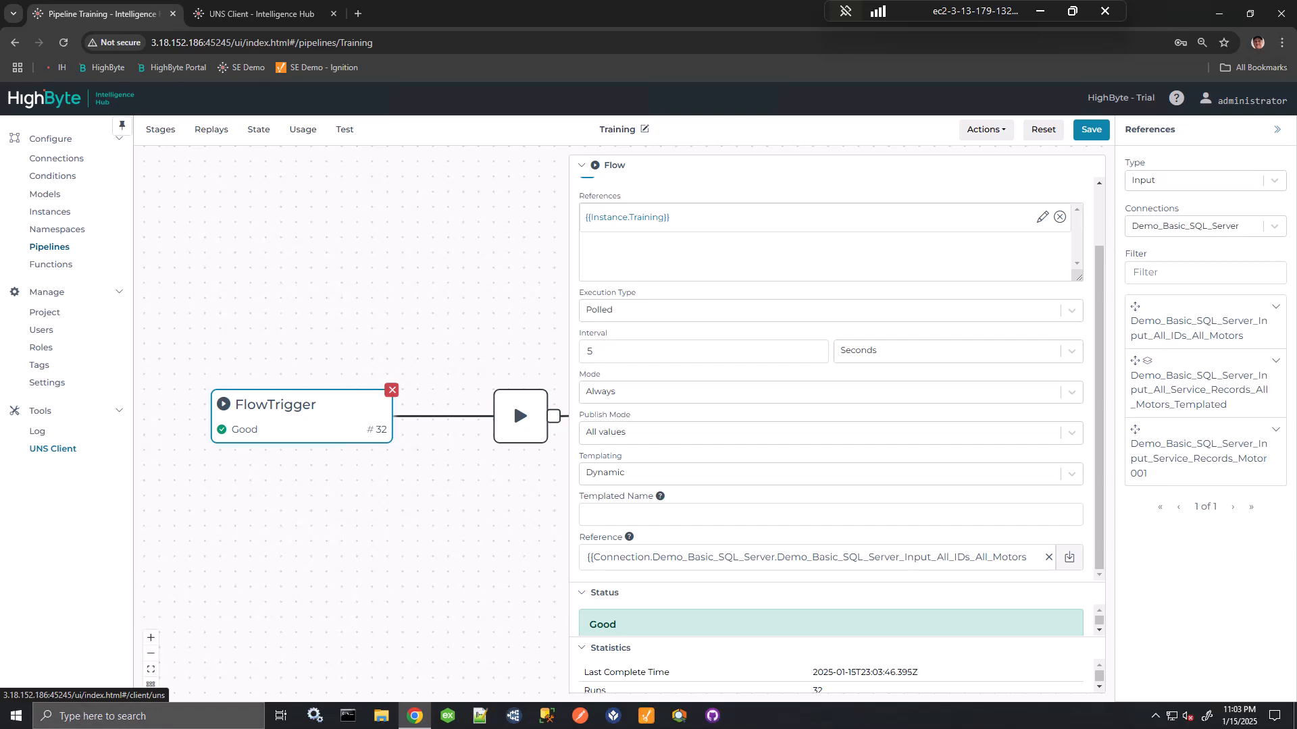
- Set the FlowTrigger's templated name to {{this.machineid}} and save the pipeline
left_click(633, 514)
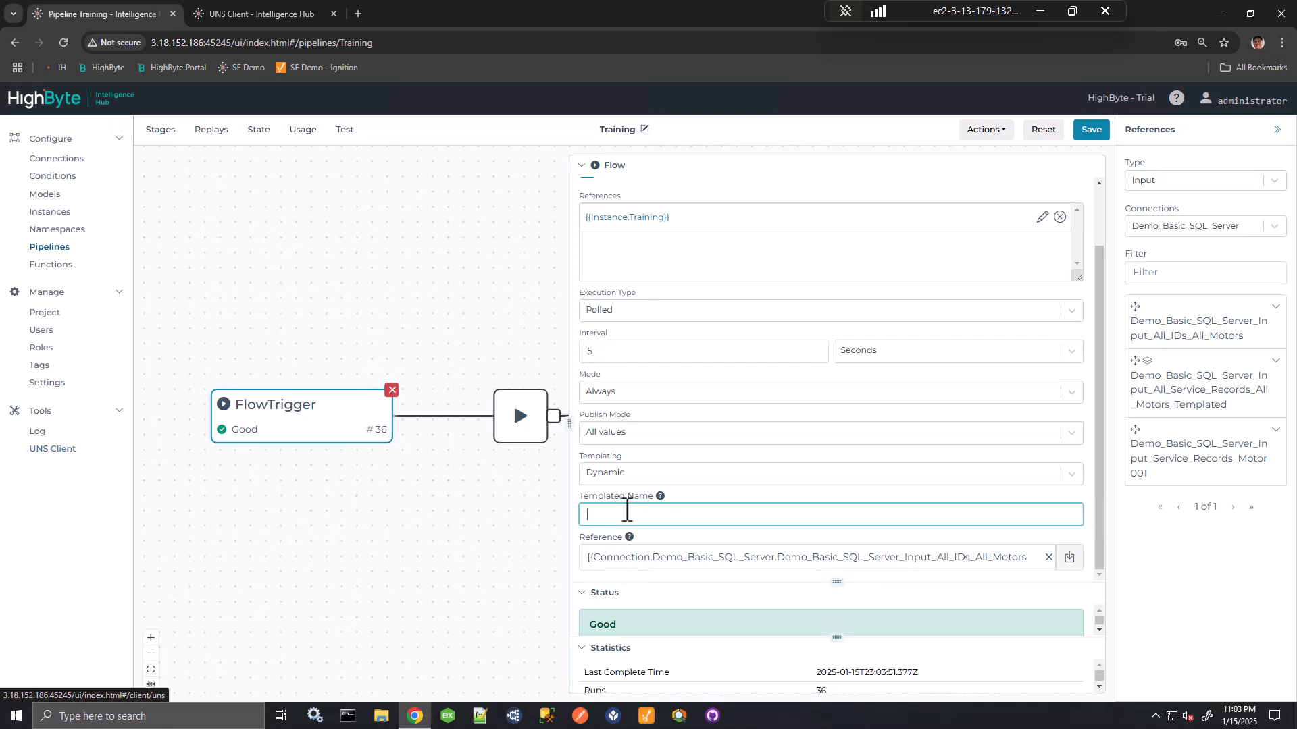
type("{{this.machineid}}")
mouse_move(659, 498)
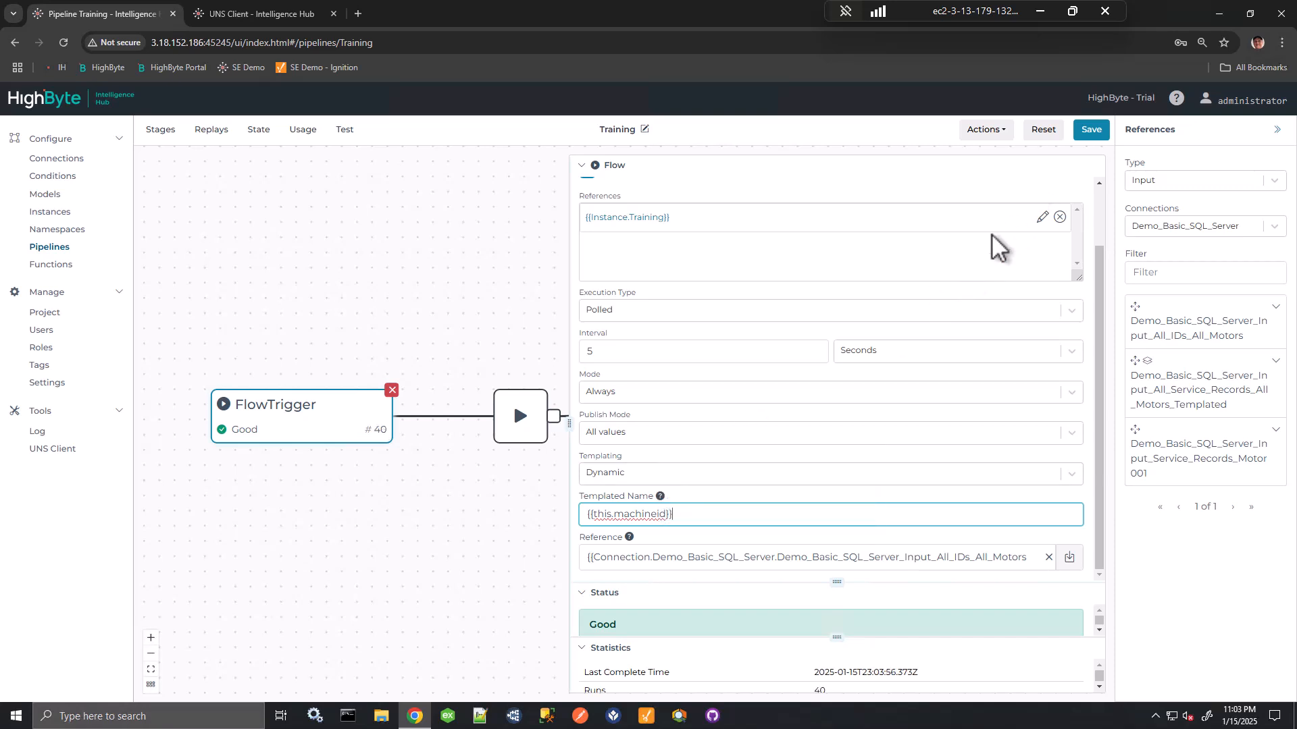
left_click(1090, 131)
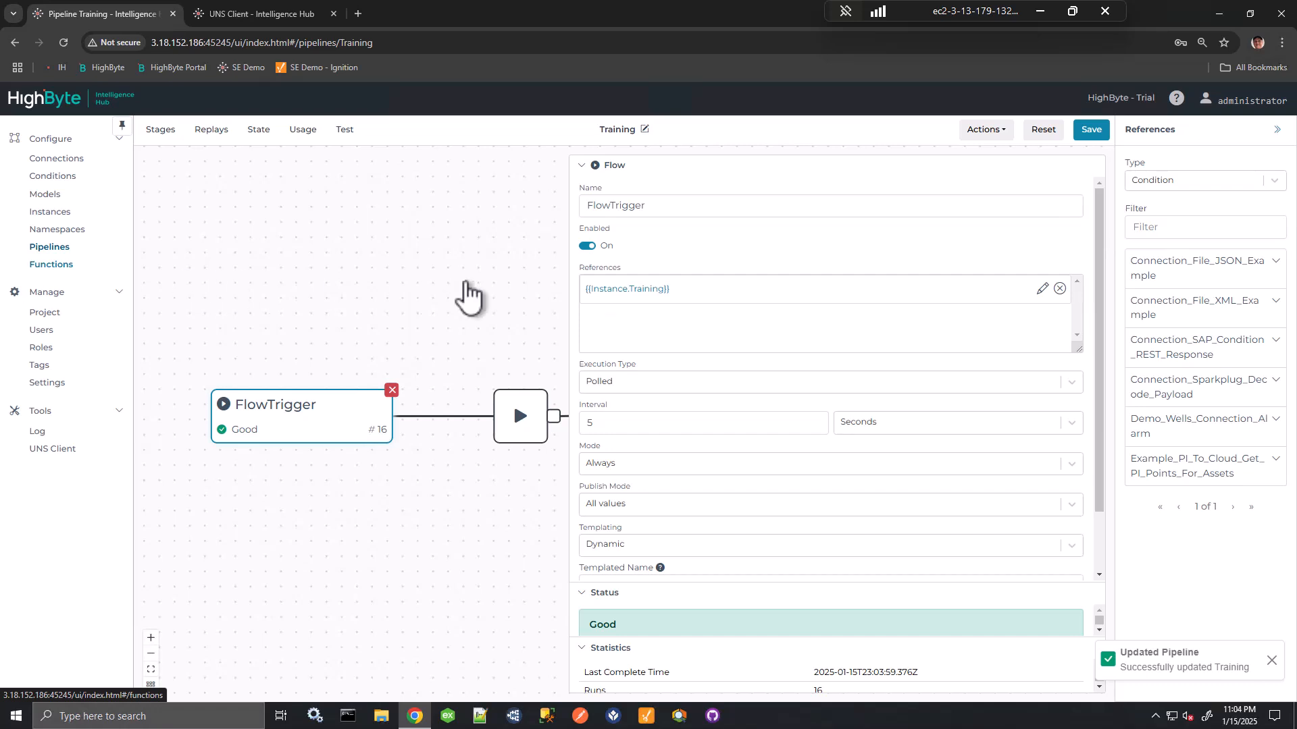
- Change the FlowTrigger's instance reference to {{Instance.Training(machineid={{this.machineid}})}} and save the pipeline
left_click(1042, 289)
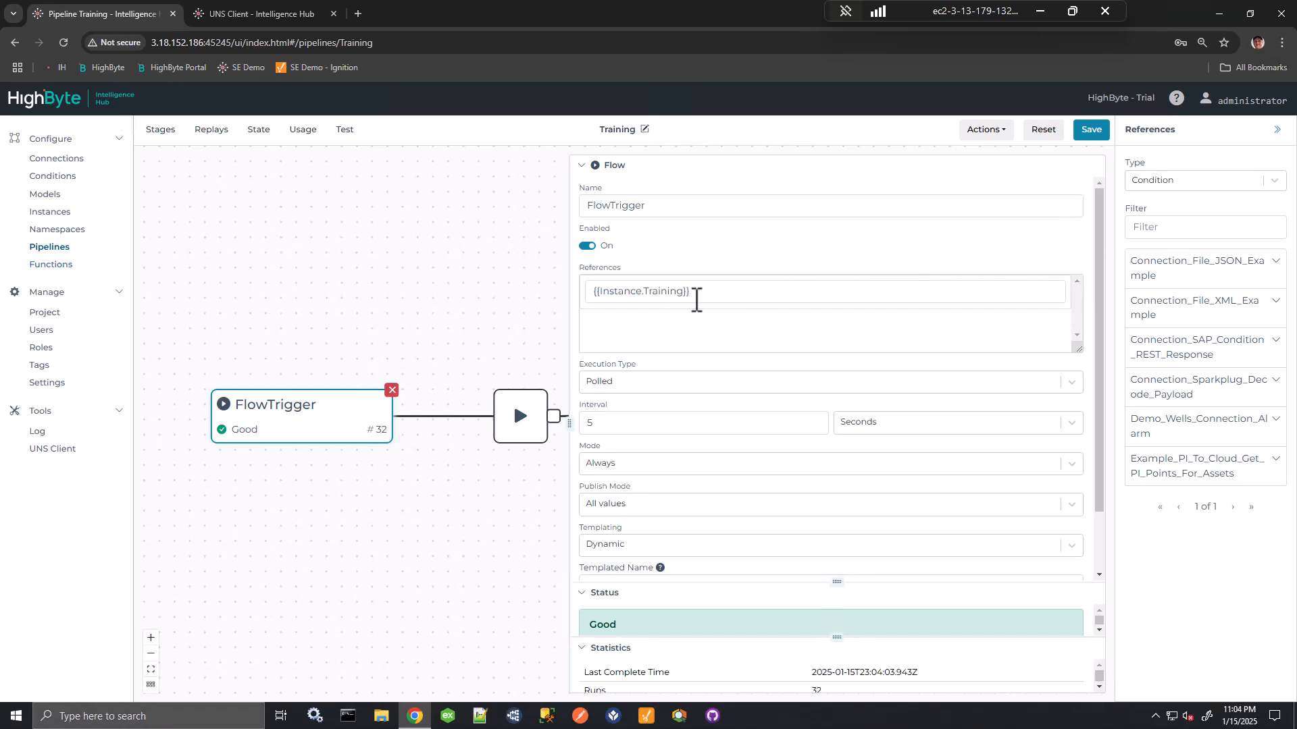
left_click(684, 293)
type("(machineid={{this.machineid}})")
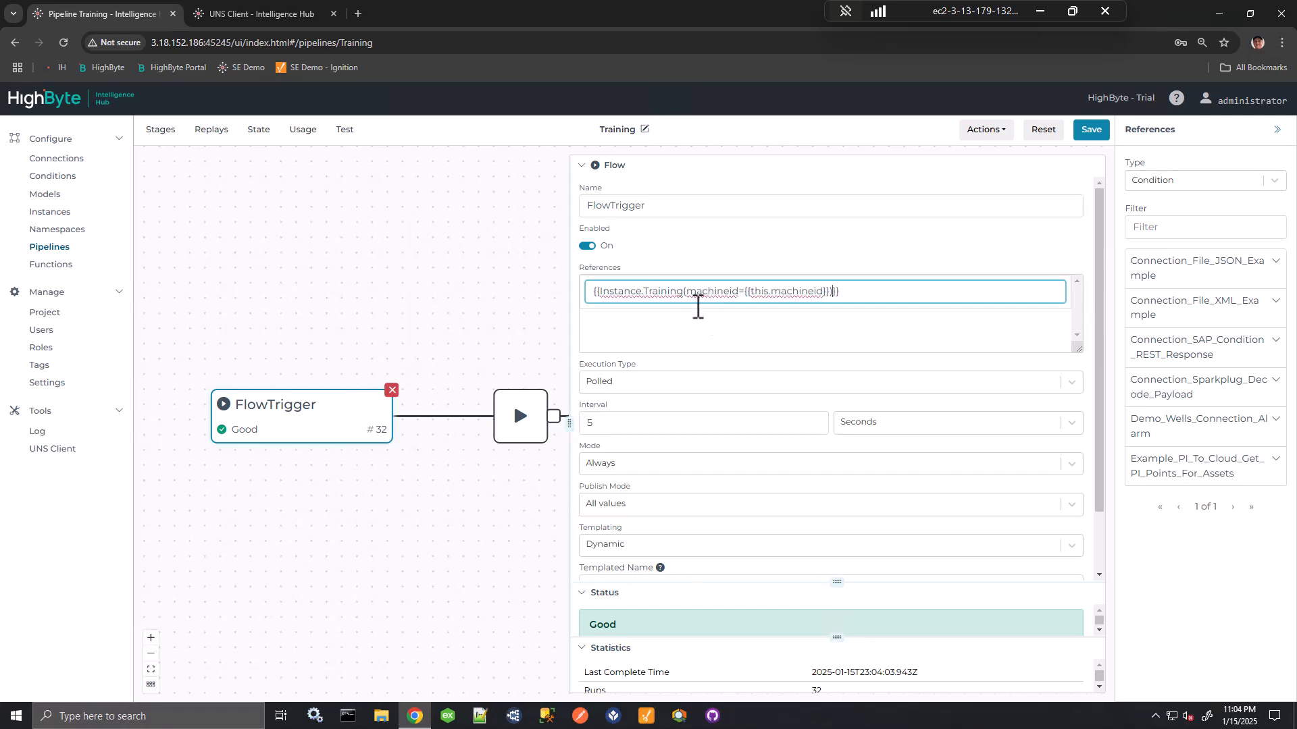
left_click(1090, 133)
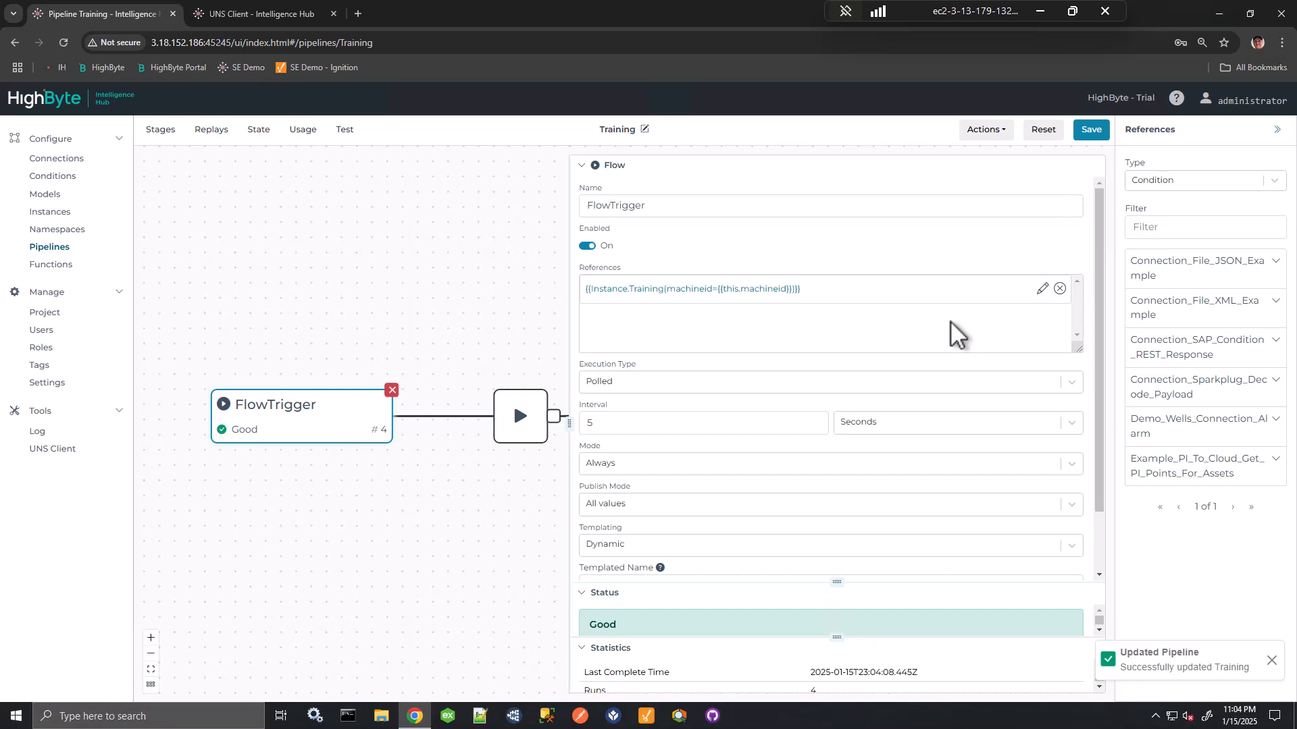
- Switch to the UNS Client, clear the topic tree and inspect the MOTOR001 payload under training
left_click(237, 15)
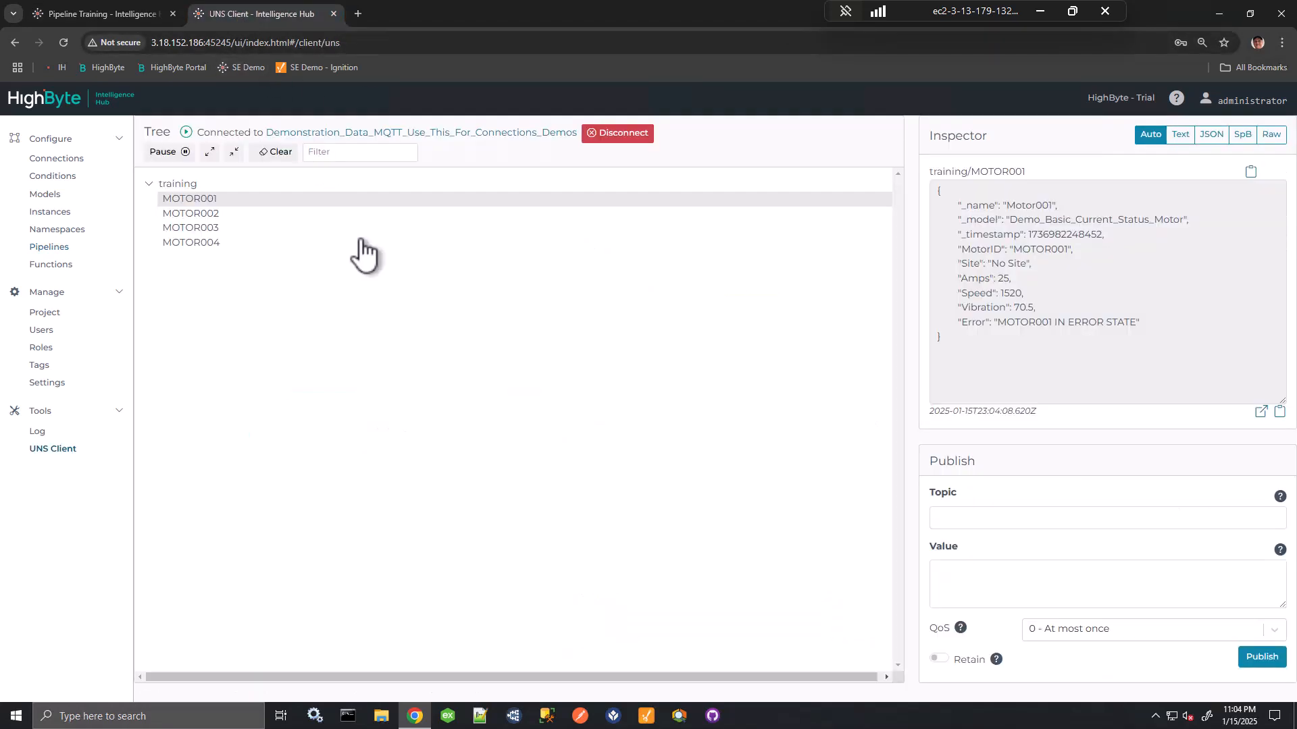
left_click(275, 152)
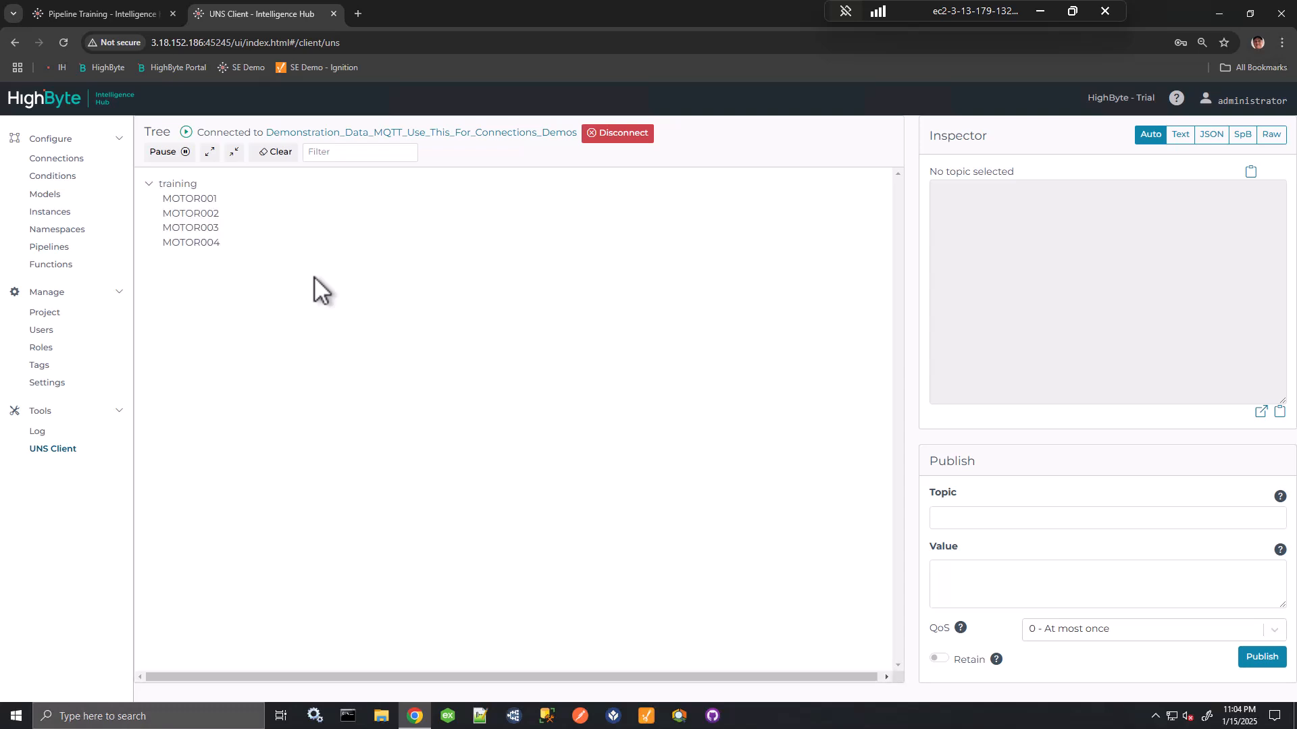
left_click(207, 198)
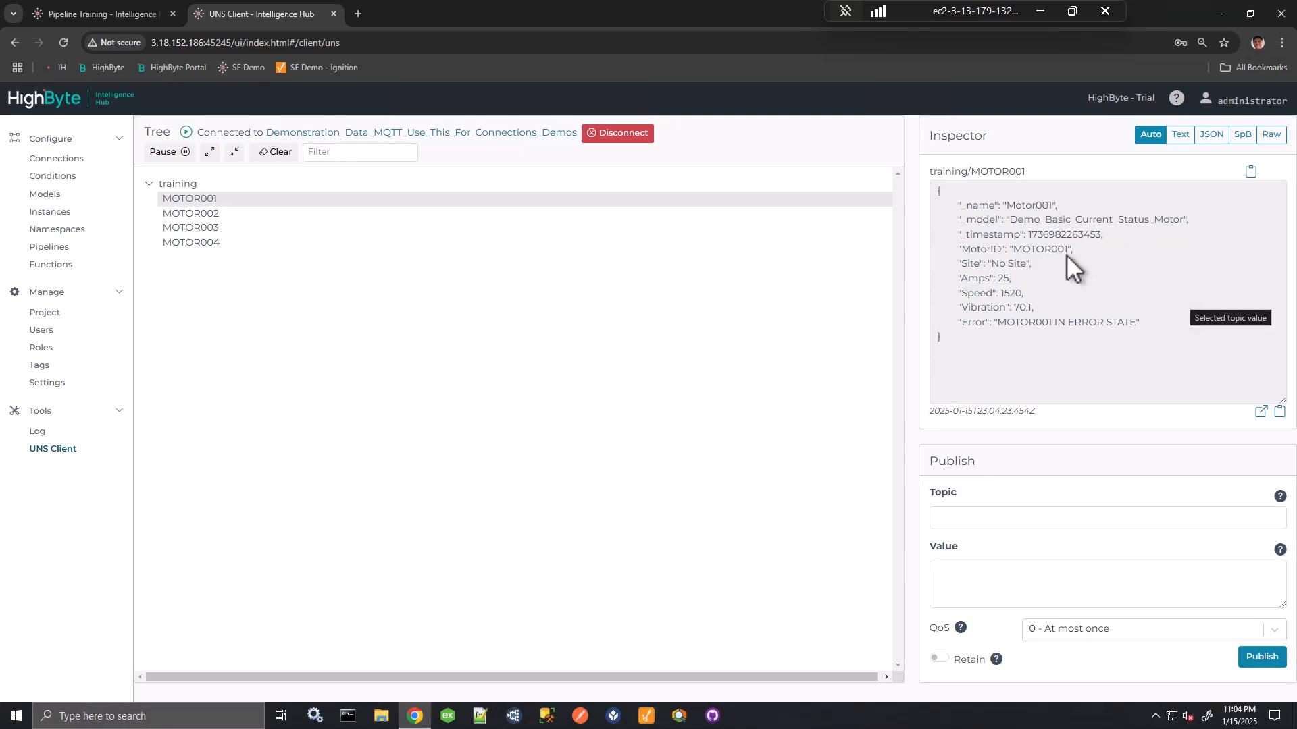
- Save the Training pipeline again, turn the Training instance's template type to Off and save the instance
left_click(102, 13)
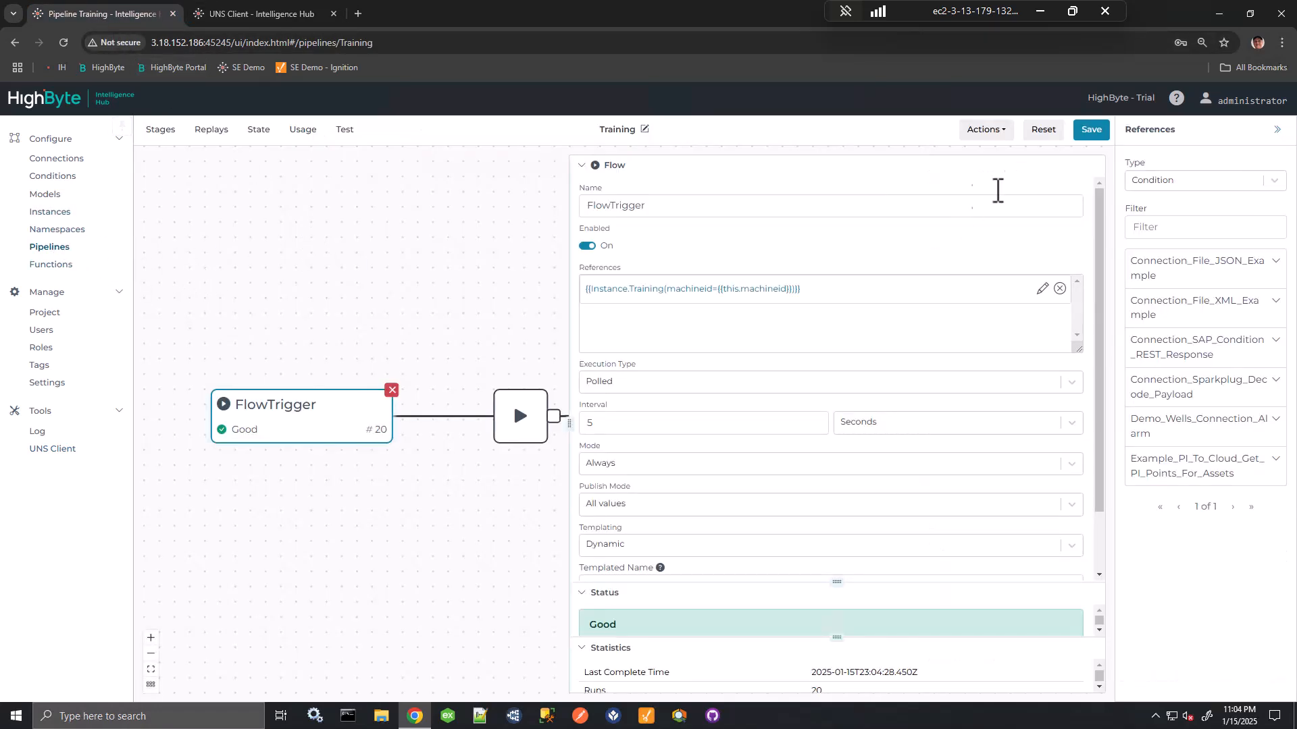
left_click(1088, 132)
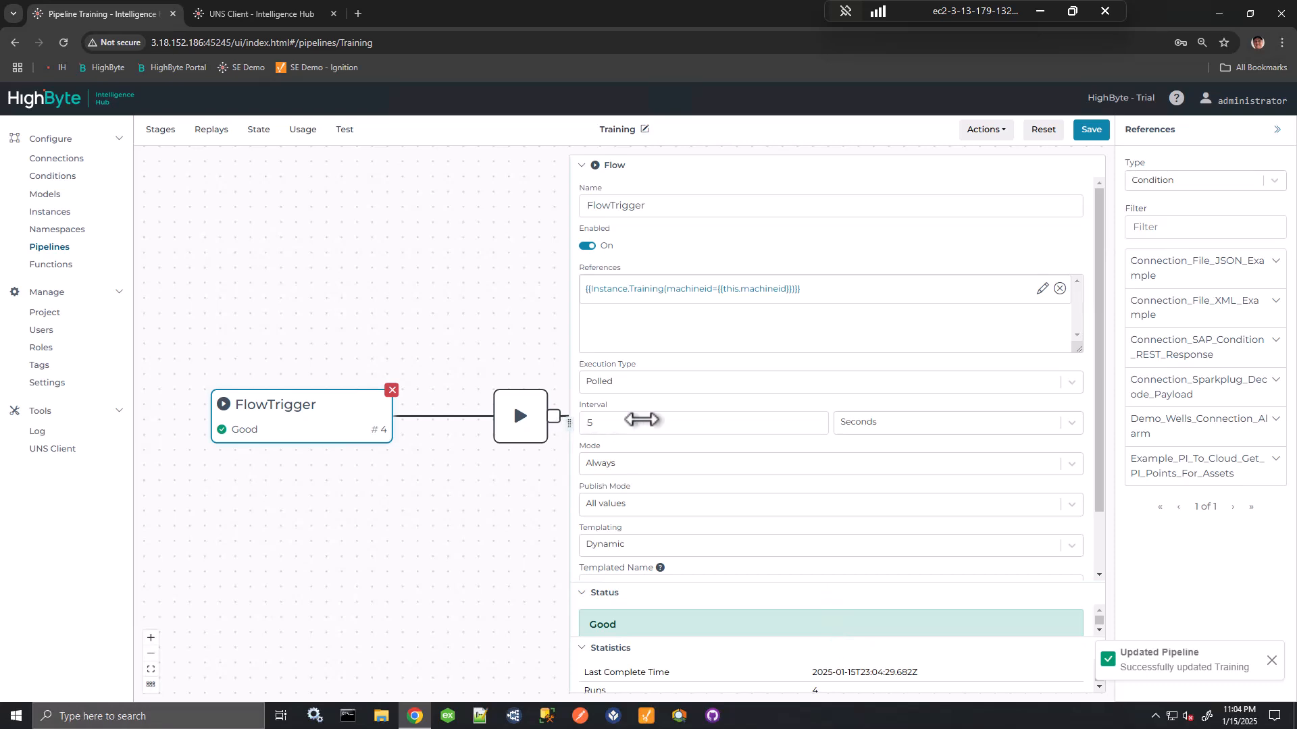
left_click(47, 212)
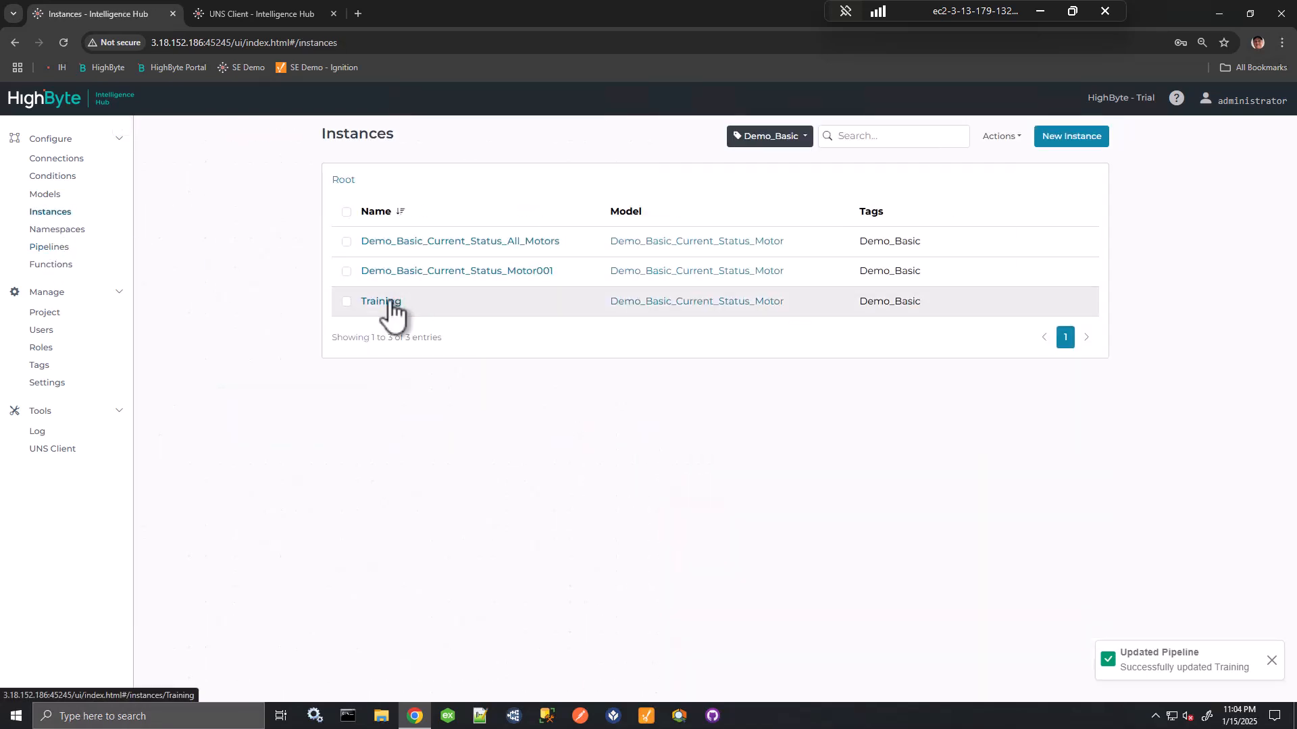
left_click(382, 301)
left_click(351, 402)
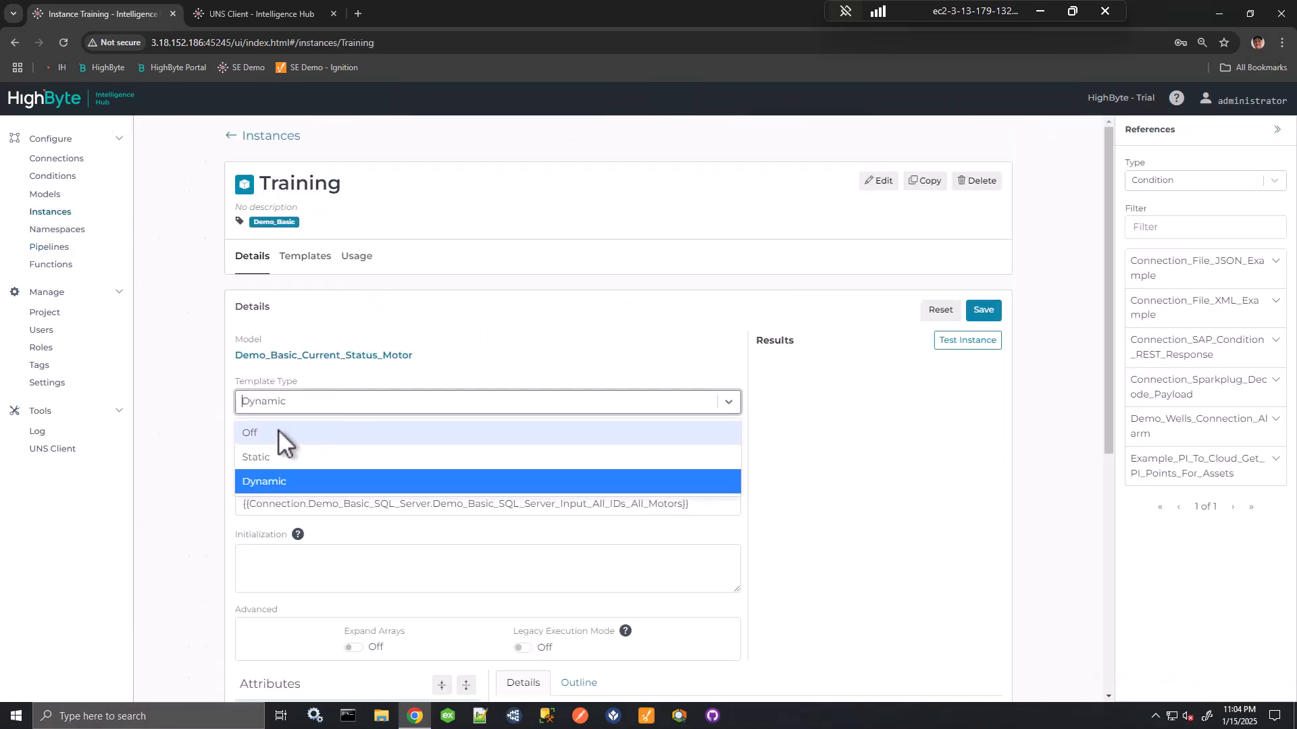
left_click(281, 428)
left_click(976, 342)
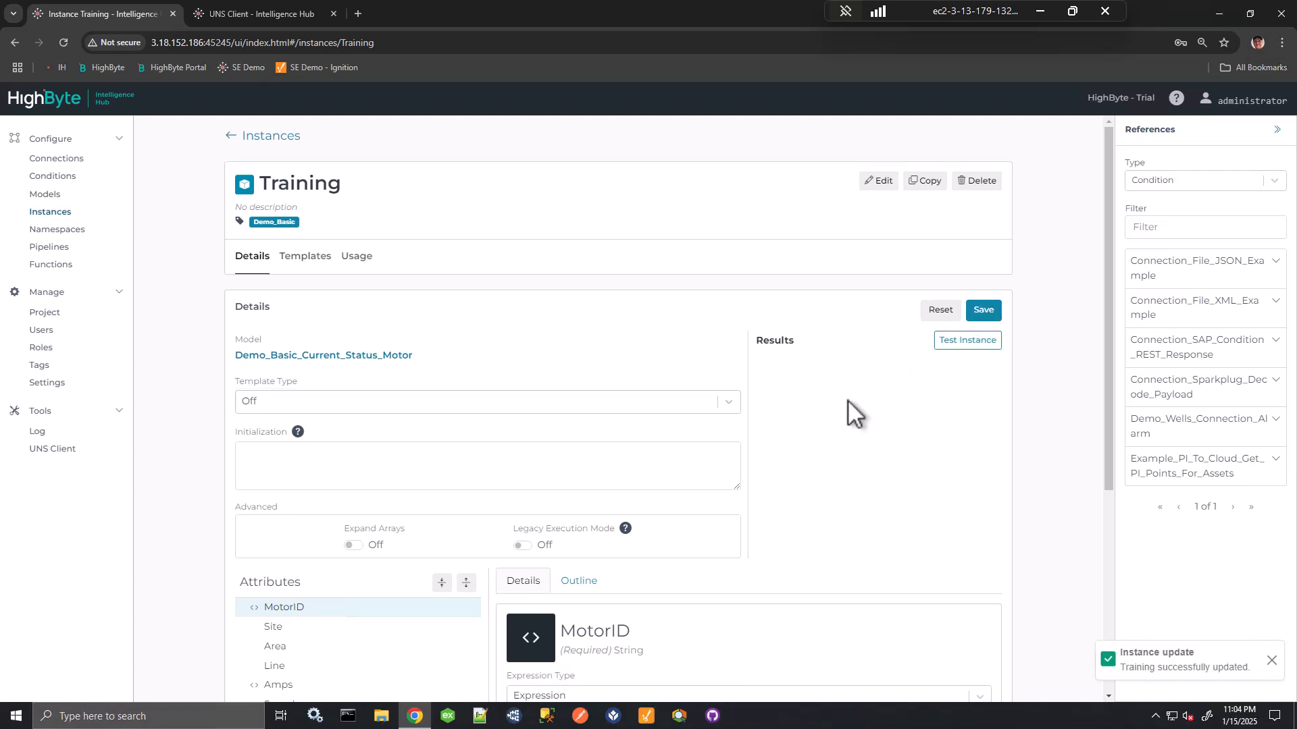
- Check the Training instance's MotorID expression, open the pipeline that uses the instance and review the FlowTrigger's reference and templating settings
scroll(845, 397, "down", 3)
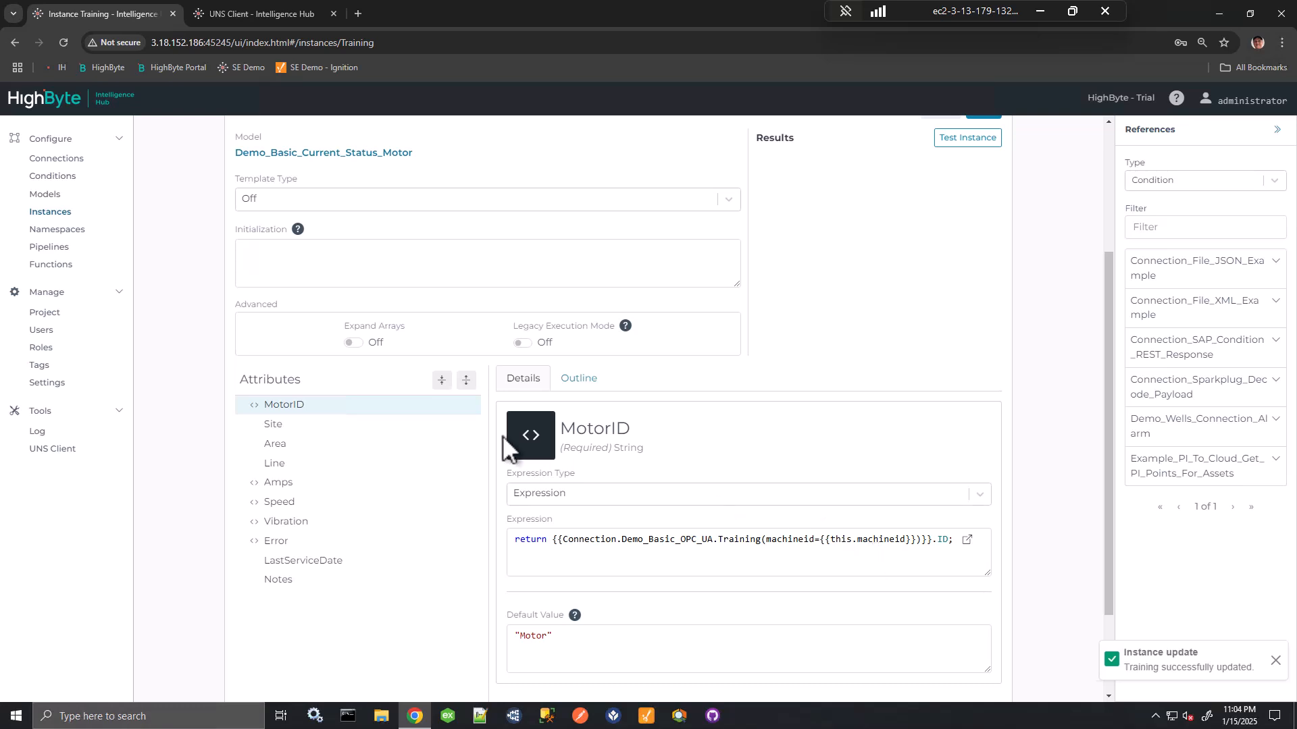
scroll(347, 254, "up", 5)
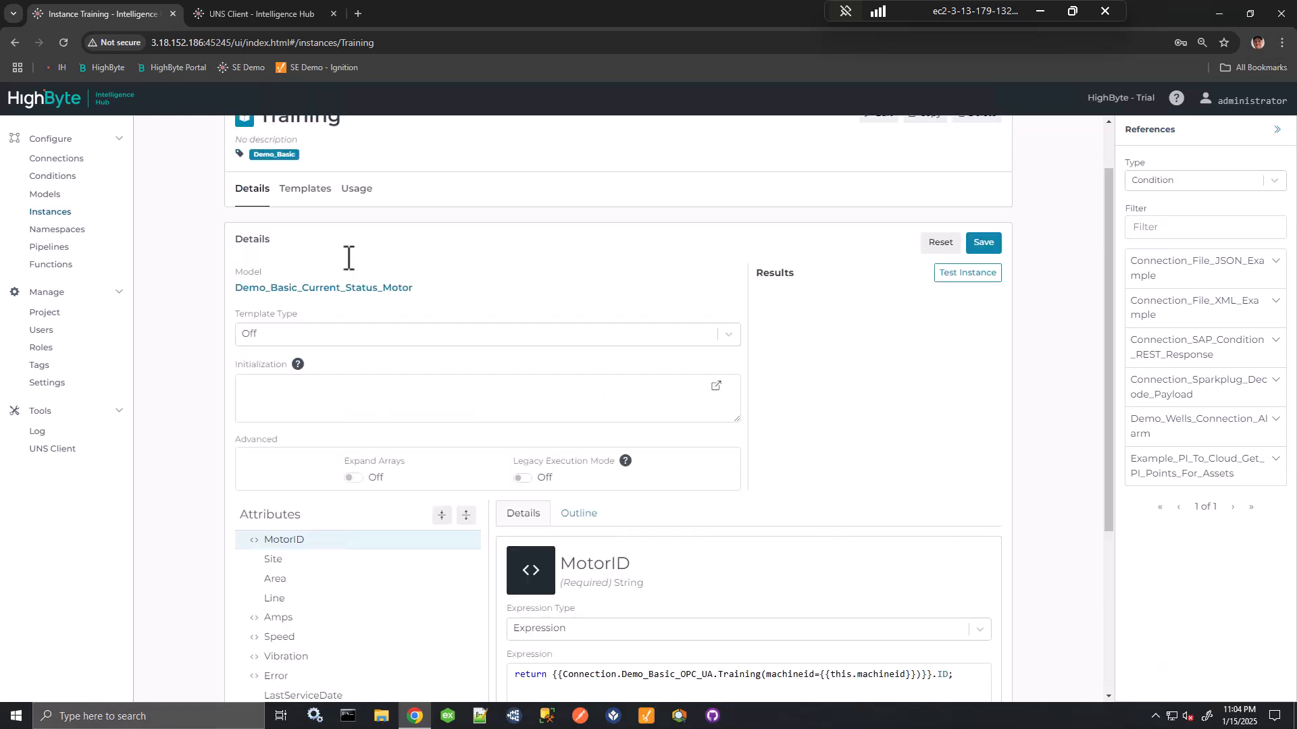
left_click(355, 187)
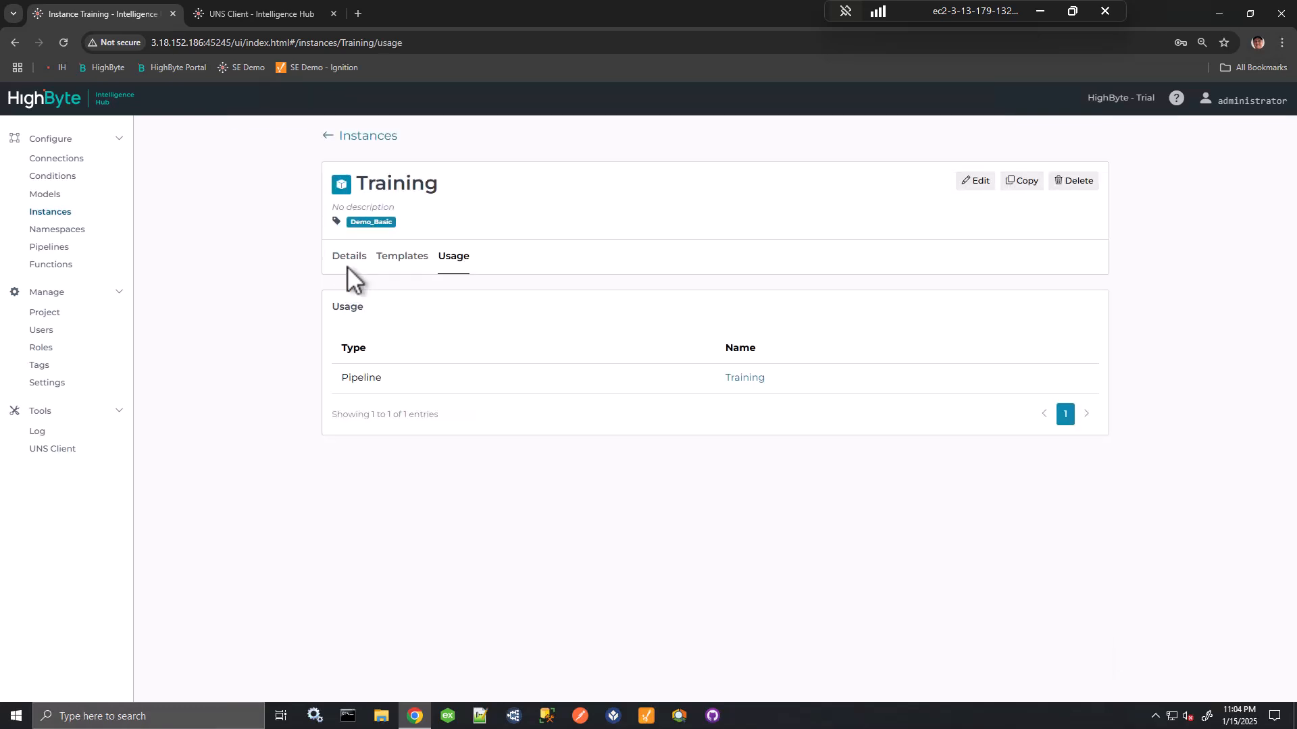
left_click(726, 378)
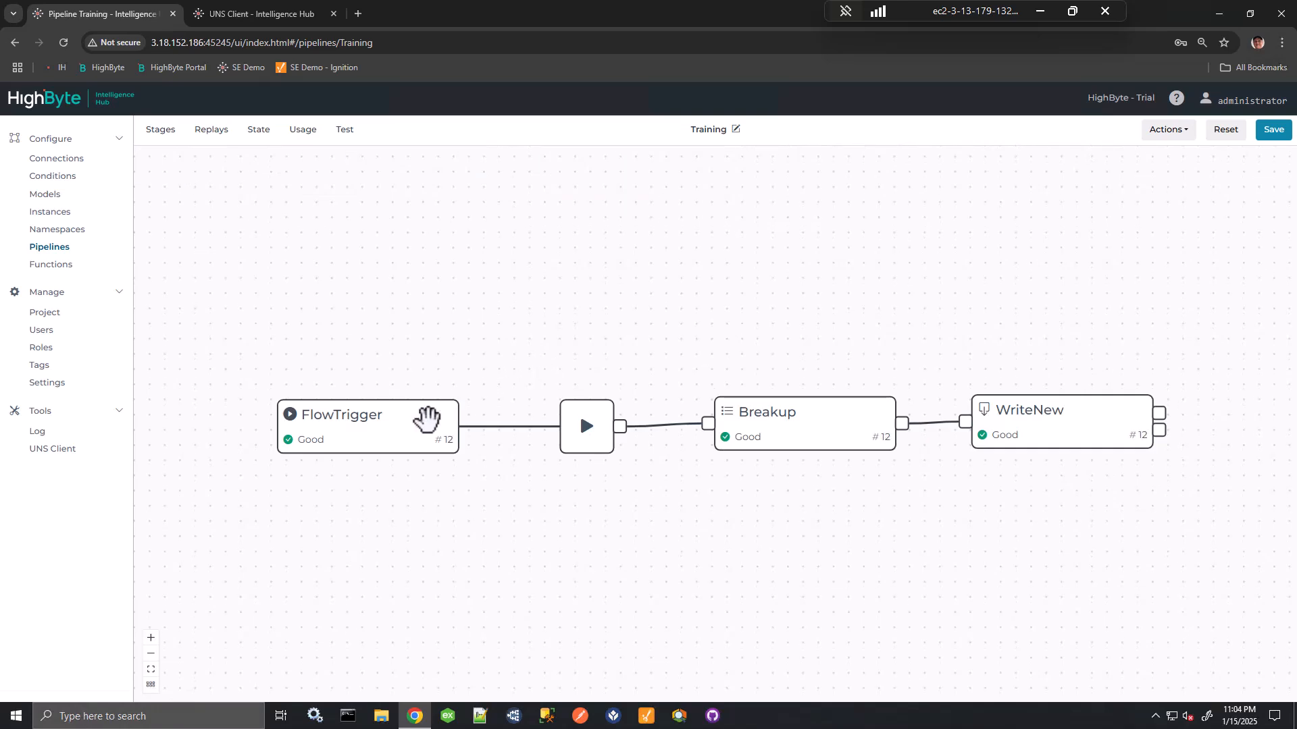
left_click(428, 419)
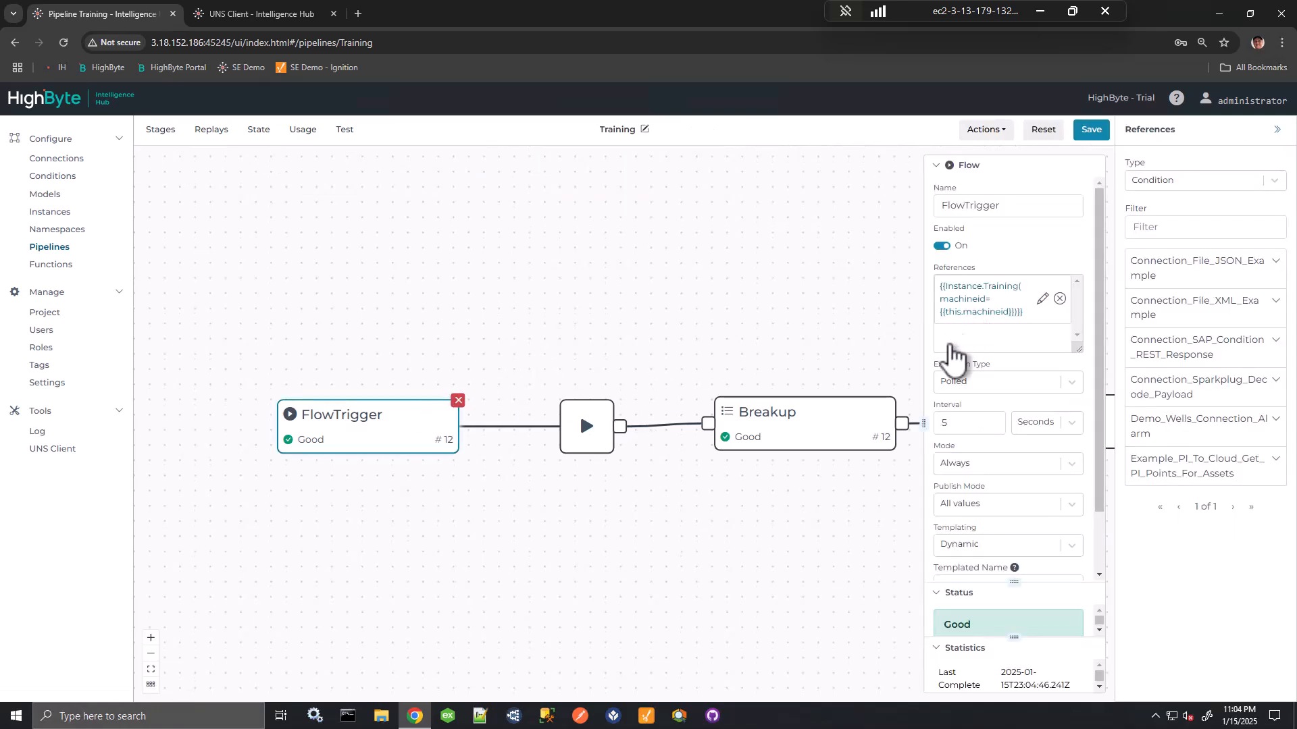
left_click_drag(922, 424, 749, 509)
scroll(790, 527, "down", 2)
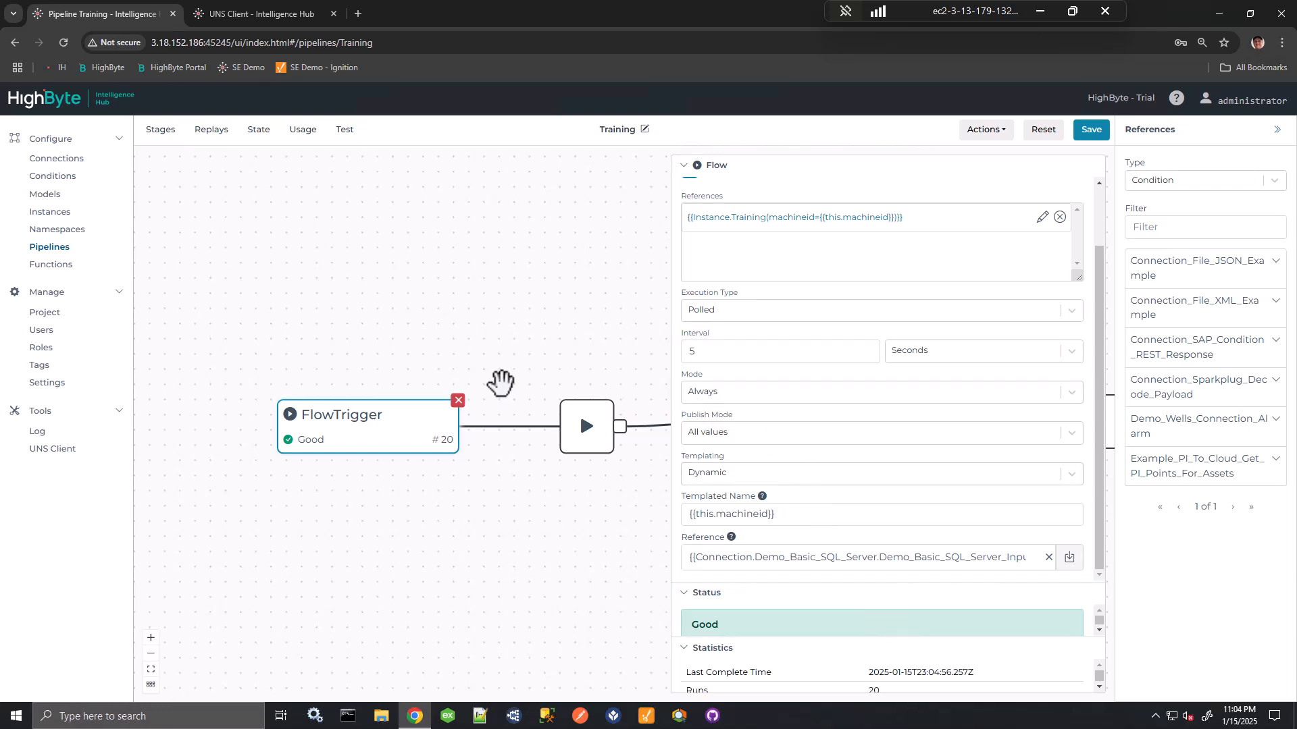
- Clear the UNS Client's topic tree again and inspect the newly published MOTOR001 payload
left_click(233, 15)
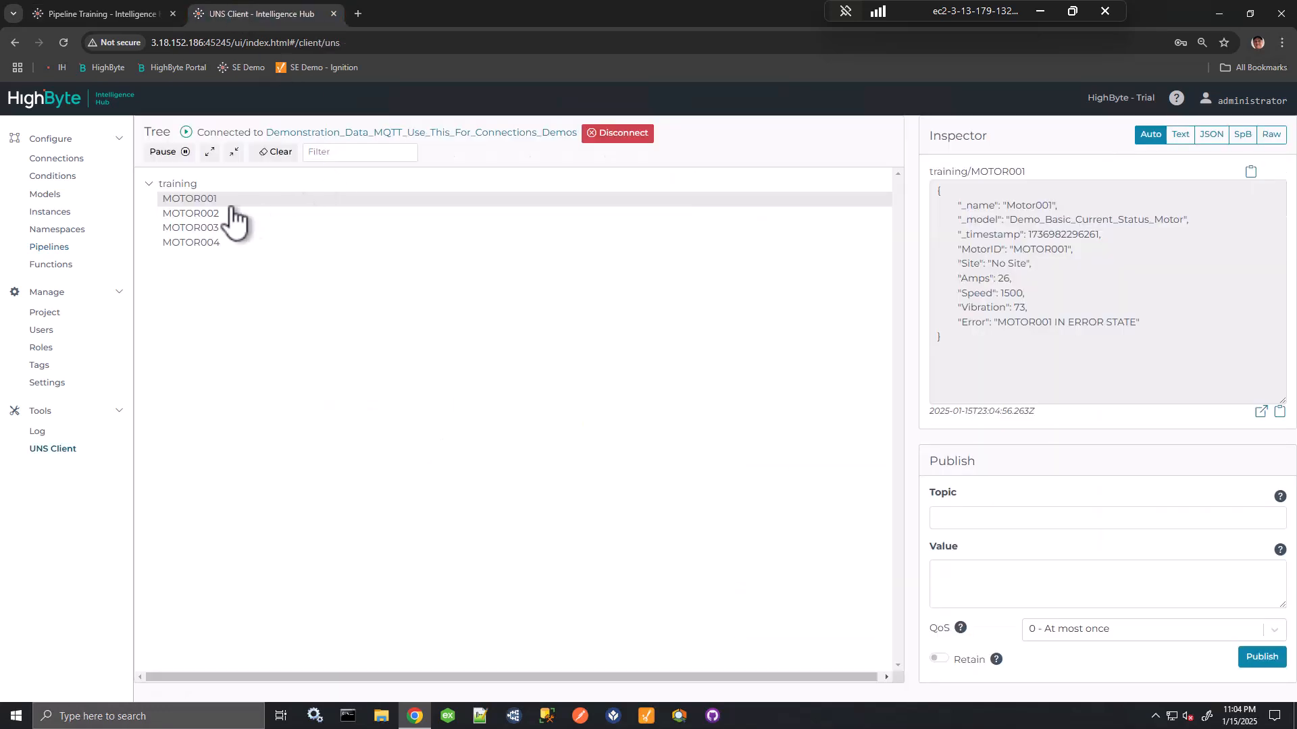
left_click(276, 152)
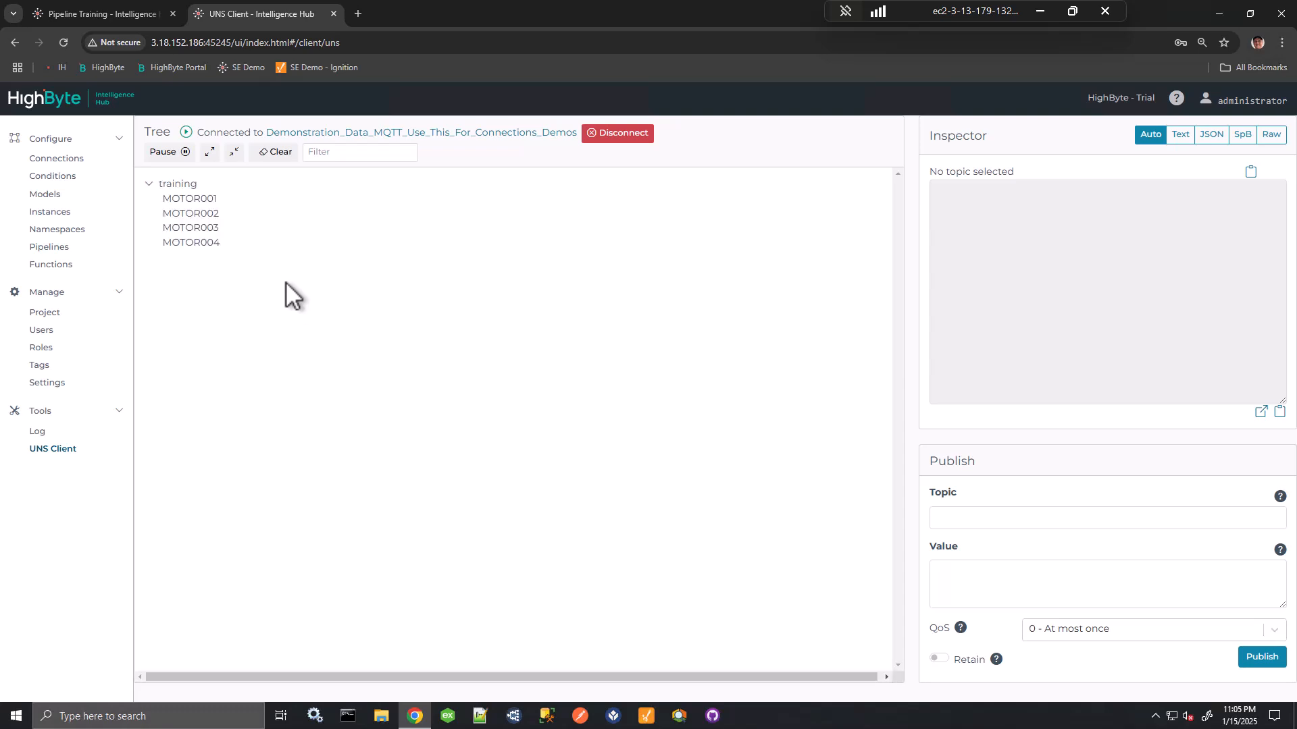
left_click(213, 199)
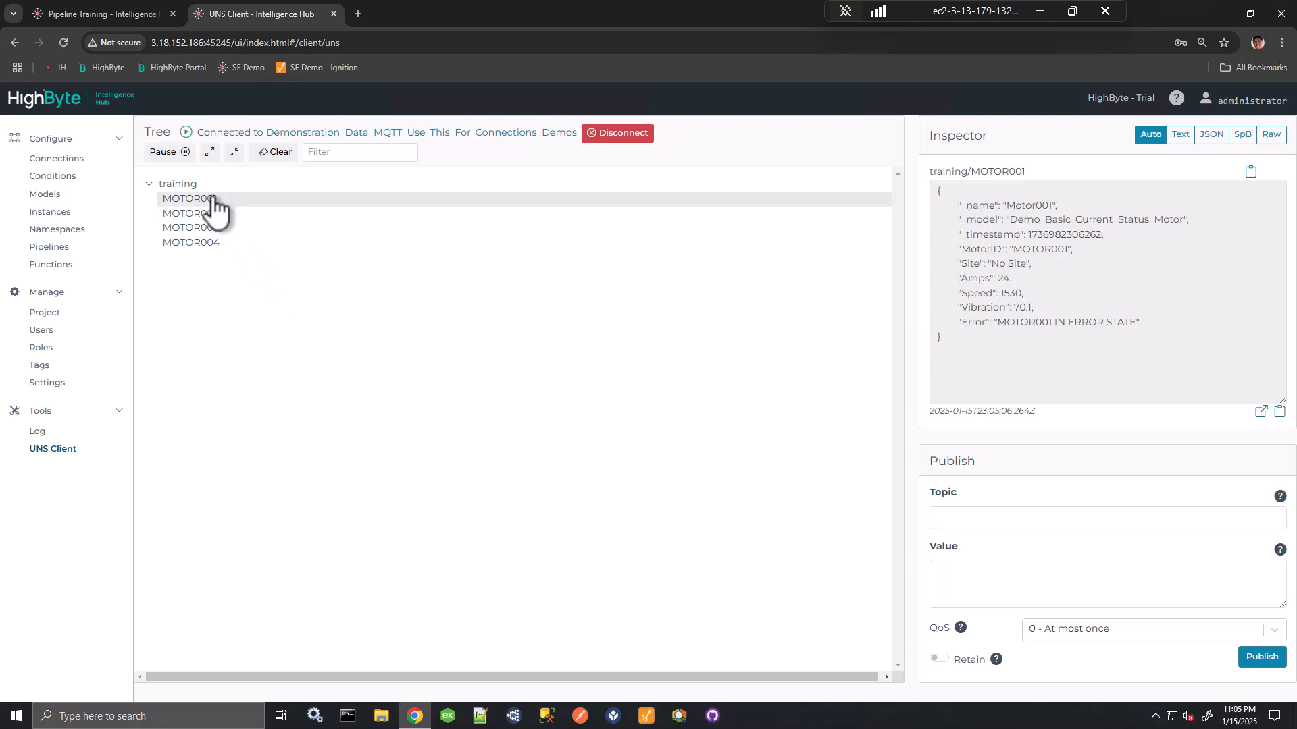